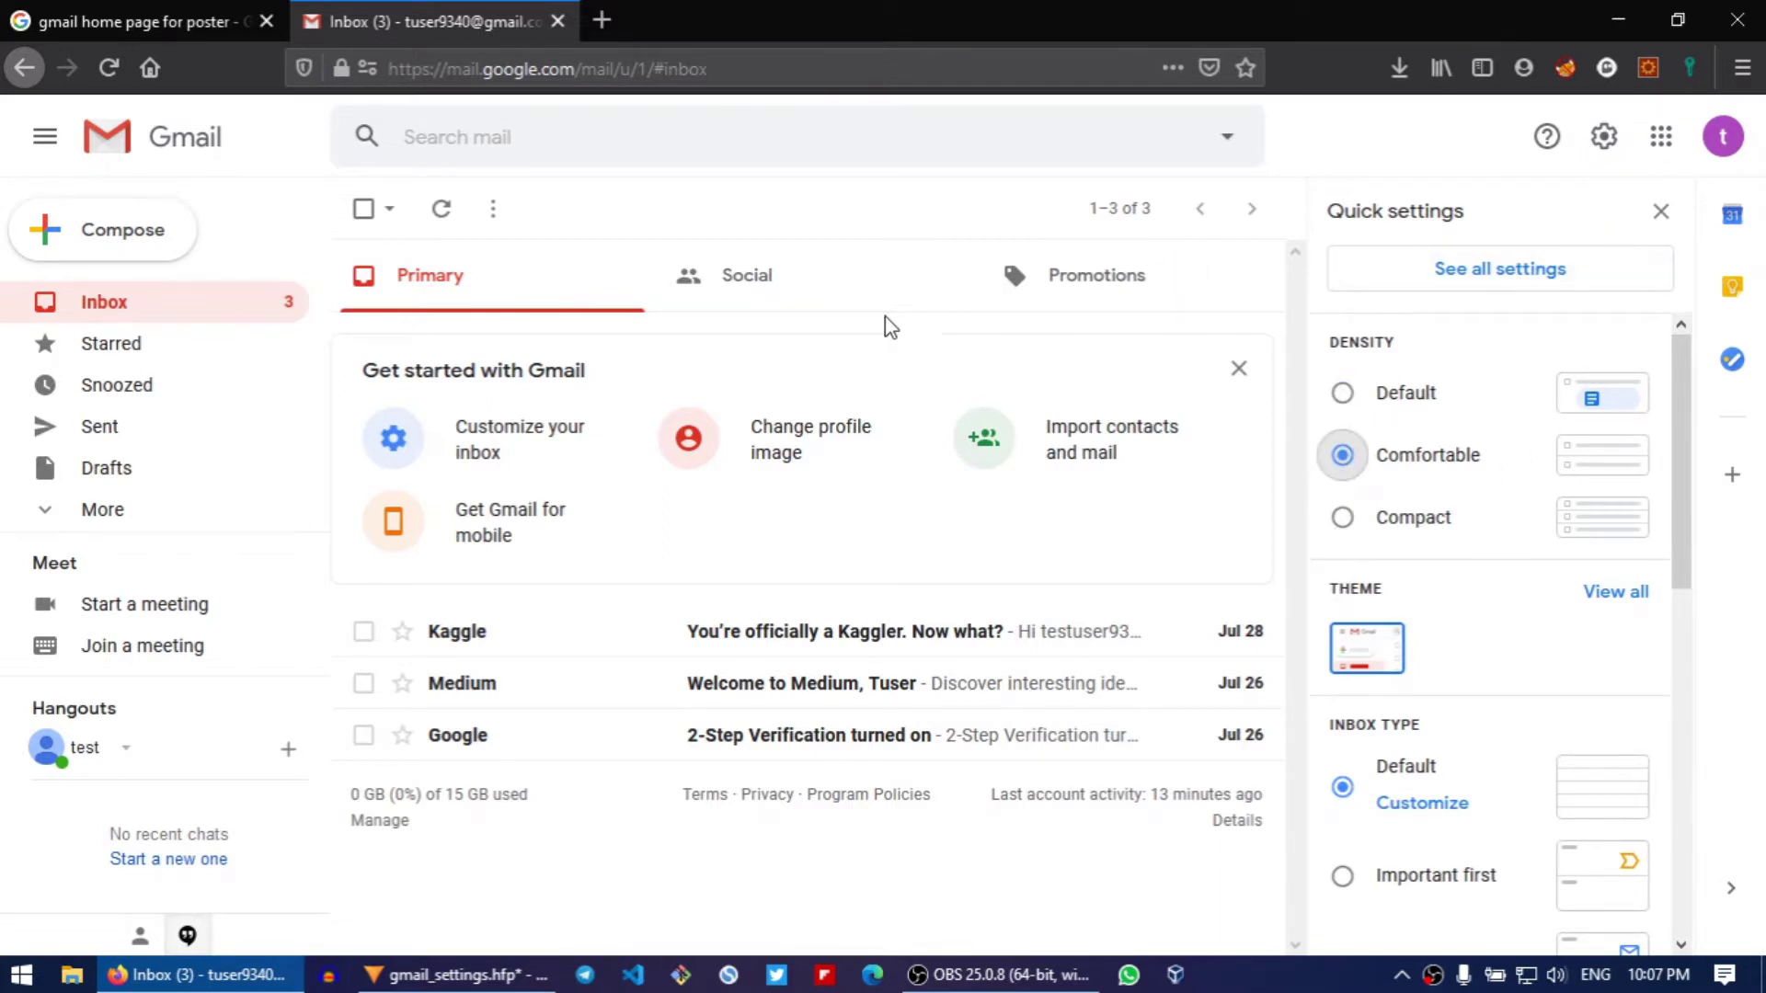
View the Social tab and Sent folder, close Quick settings and the extra tab, then open Manage your Google Account.
left_click(764, 269)
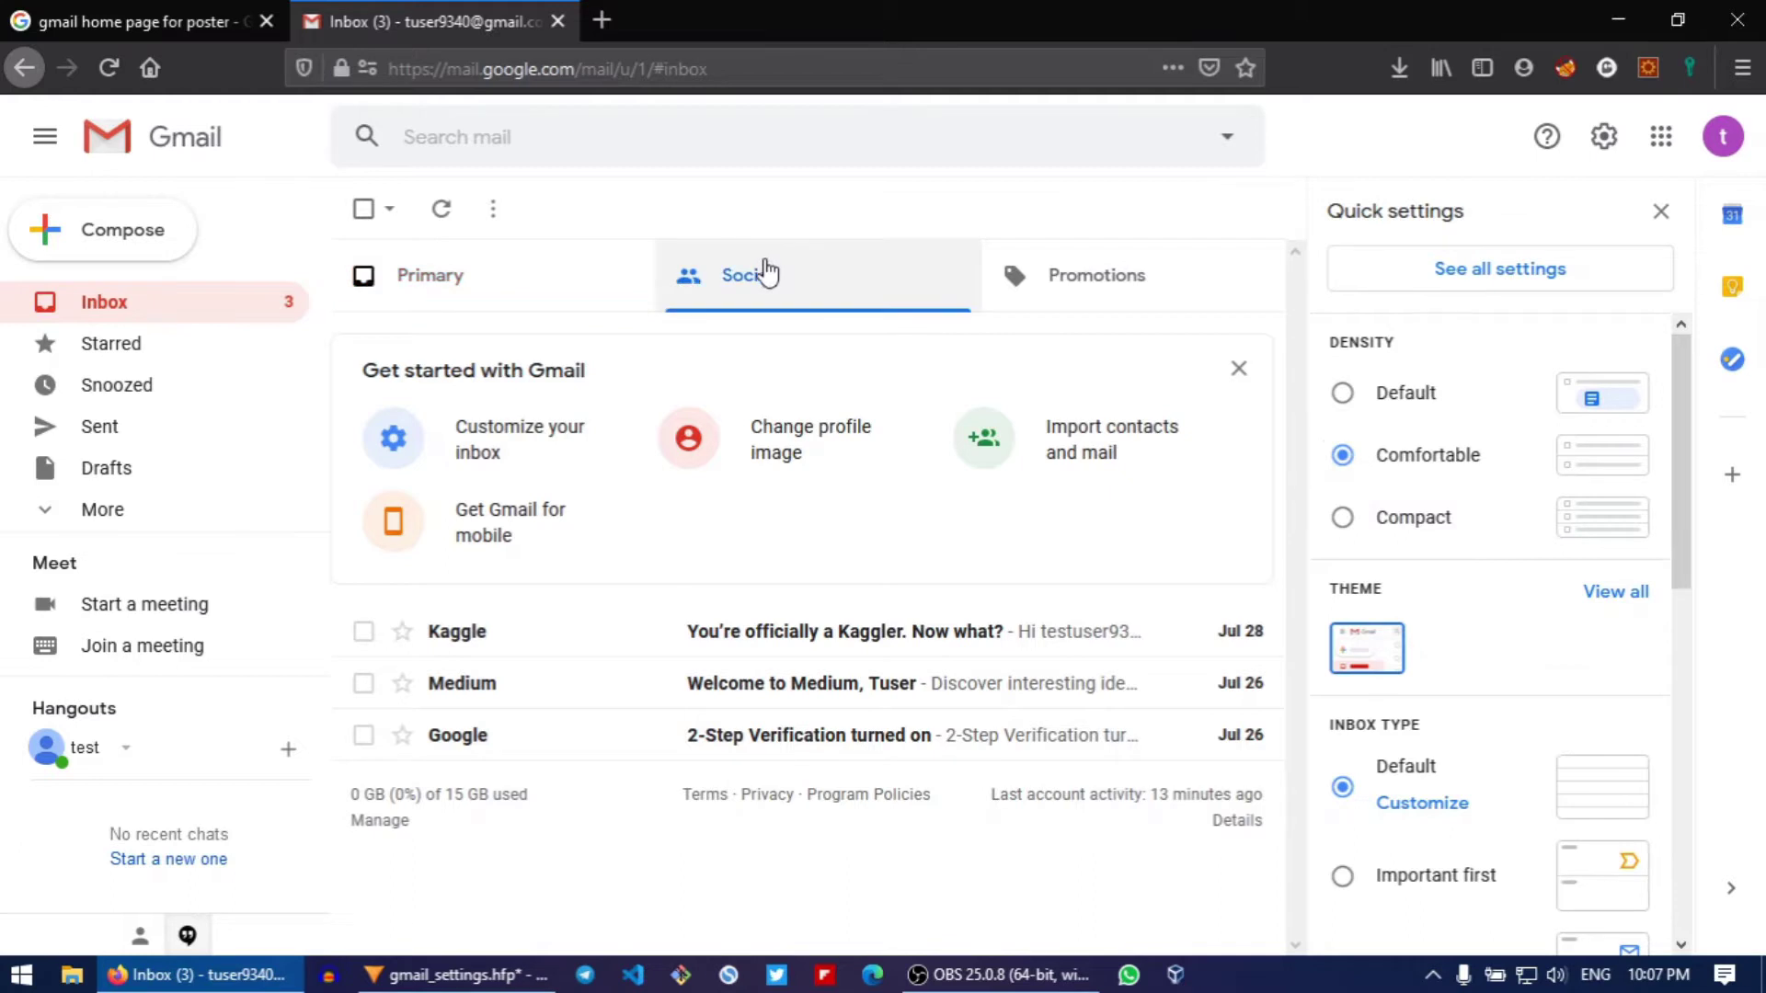
left_click(1660, 214)
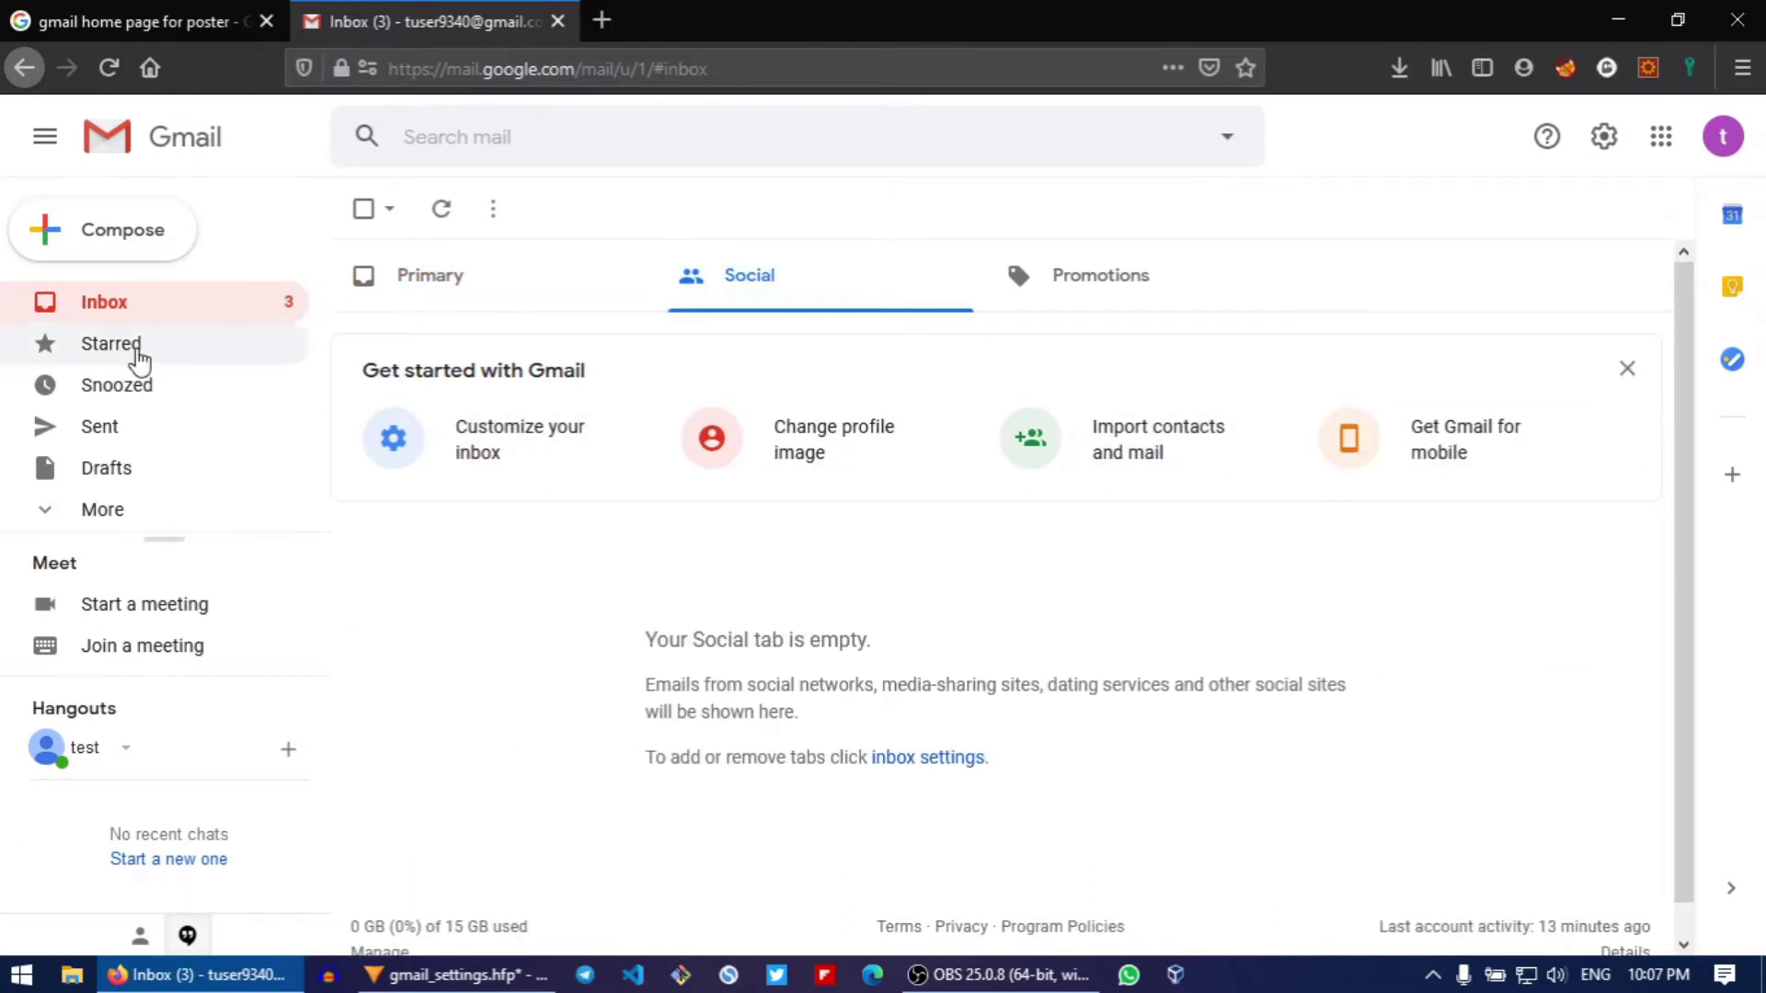
left_click(109, 434)
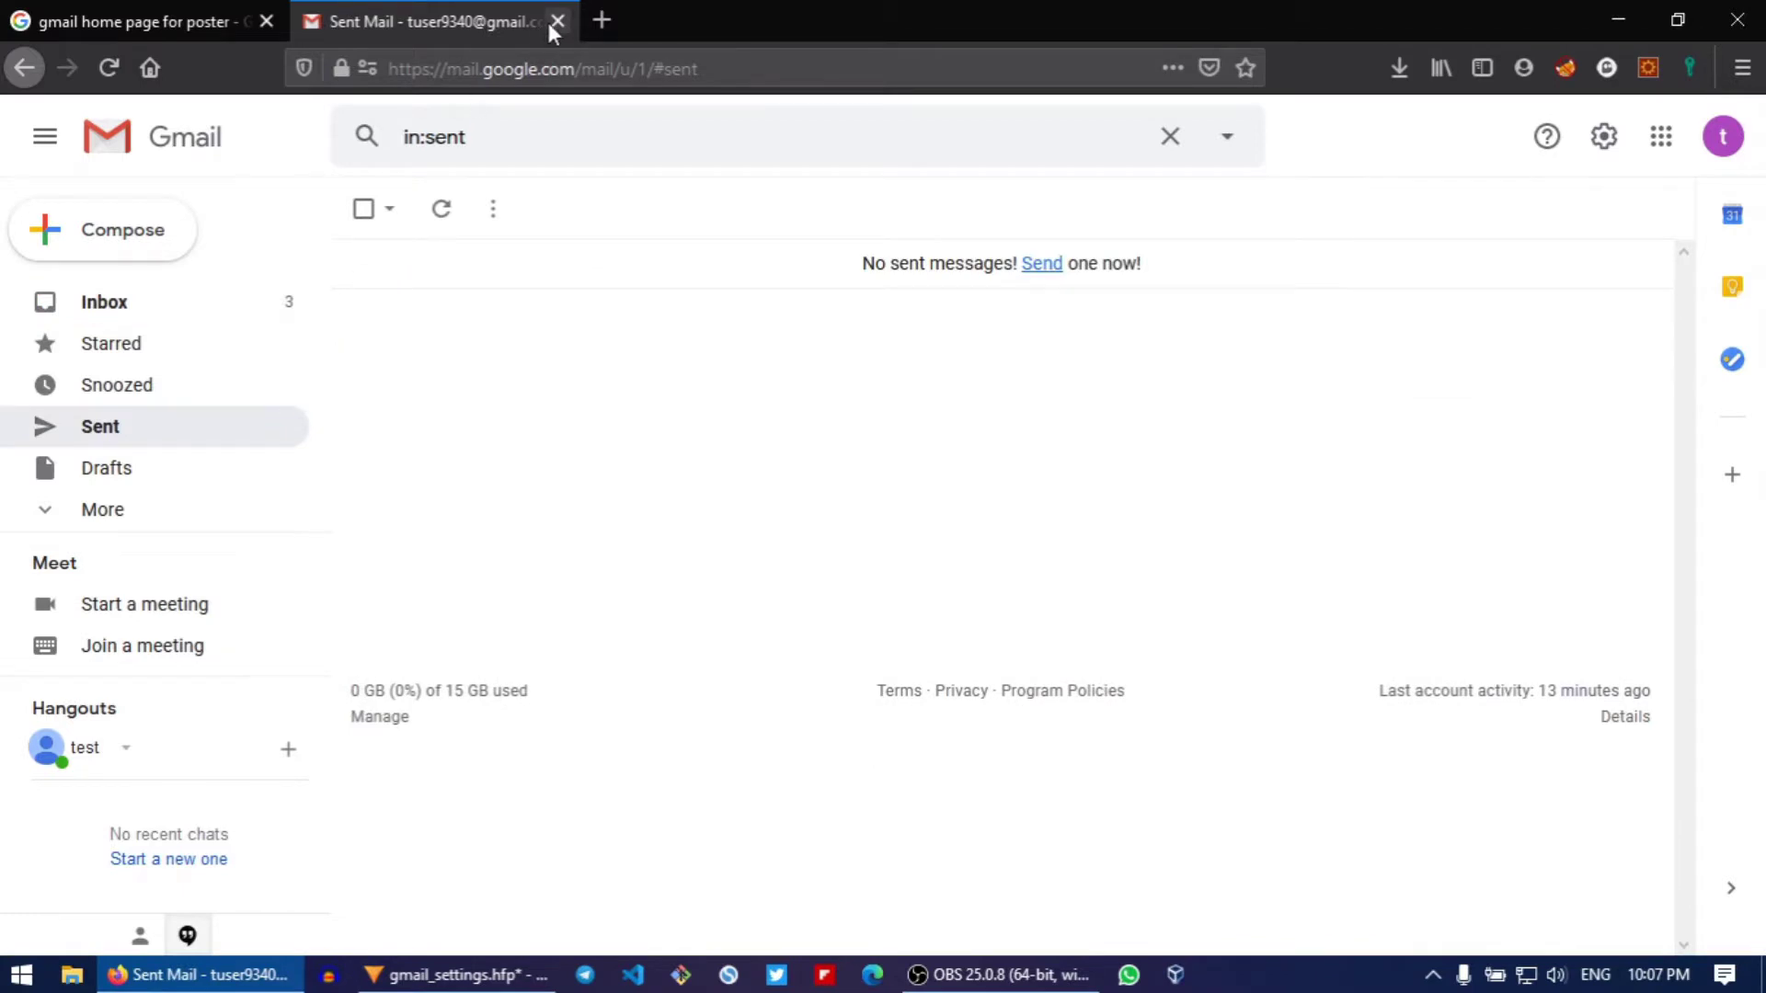
left_click(266, 21)
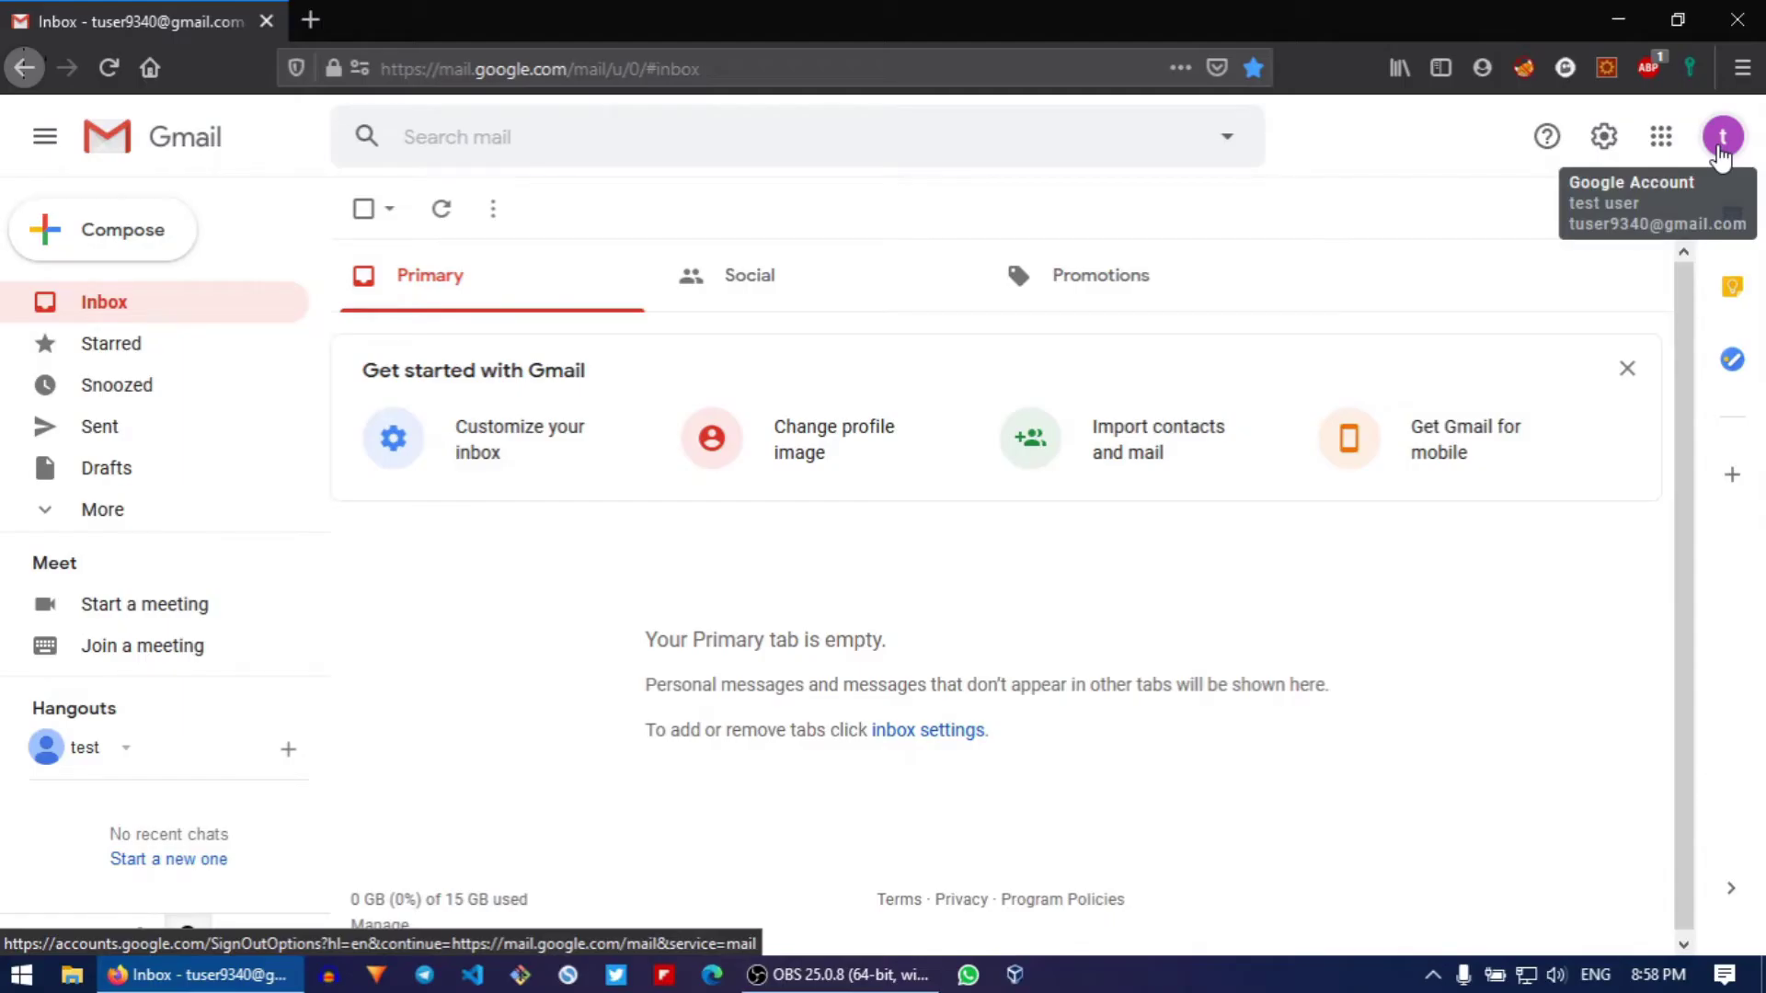
left_click(1719, 148)
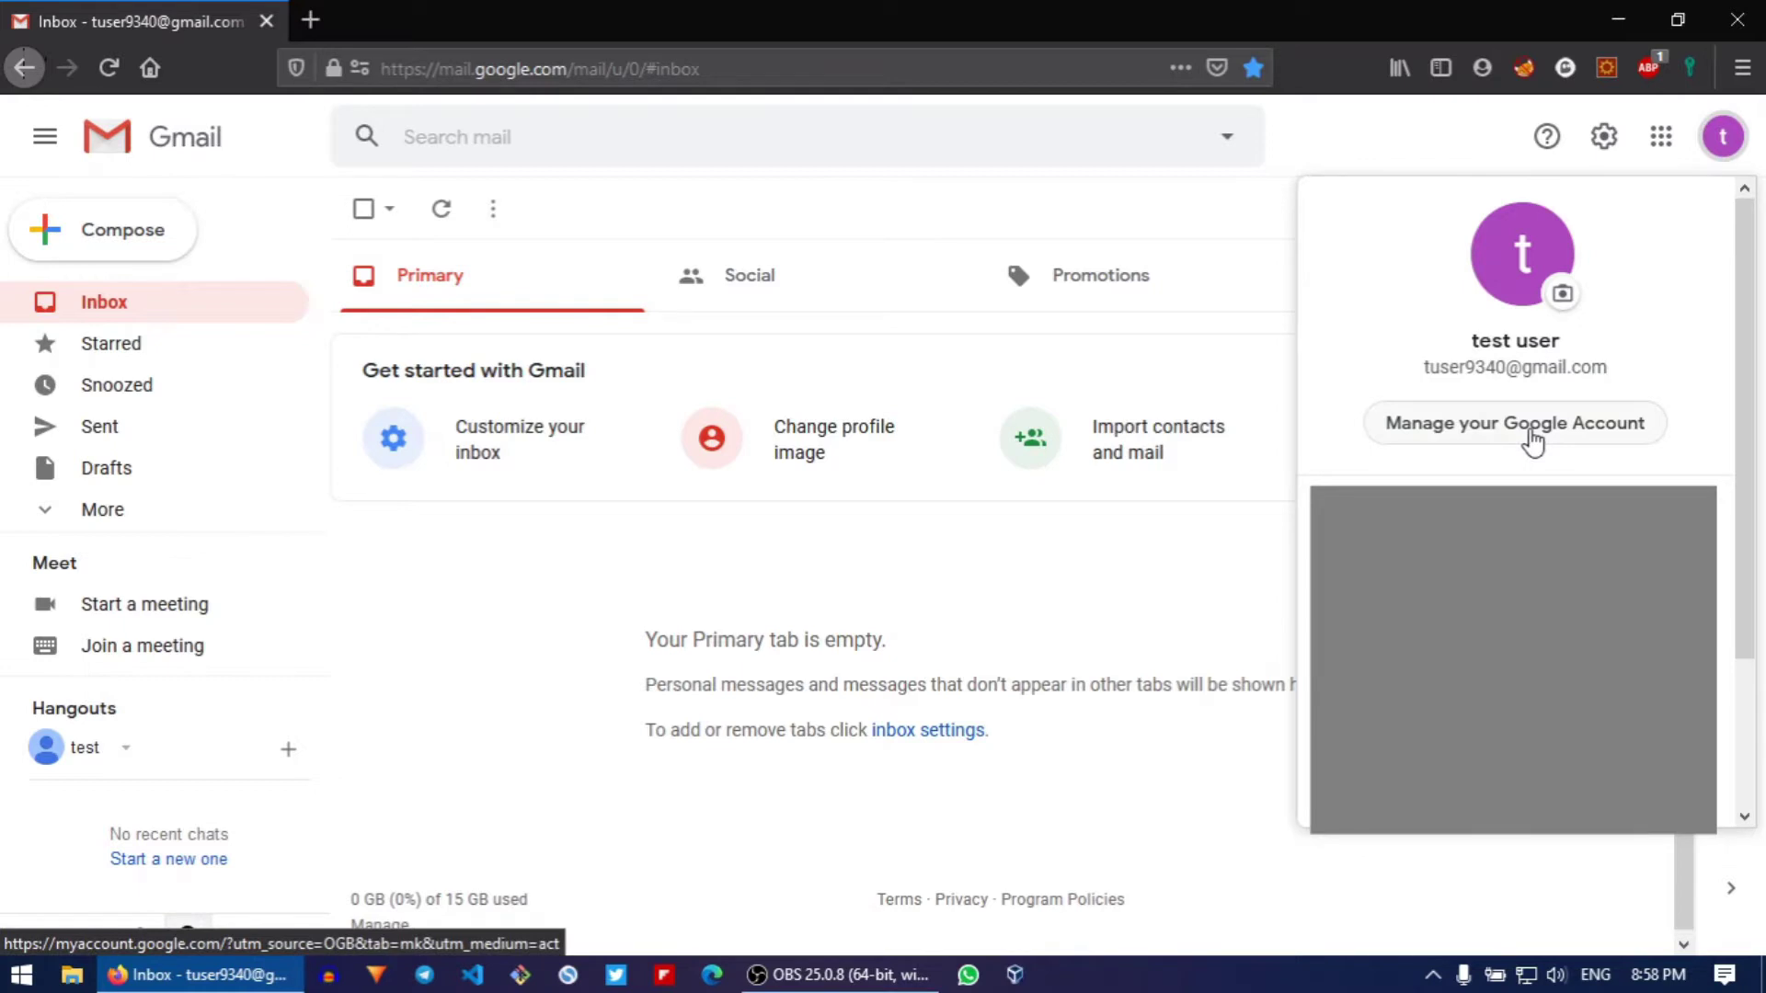
left_click(1532, 441)
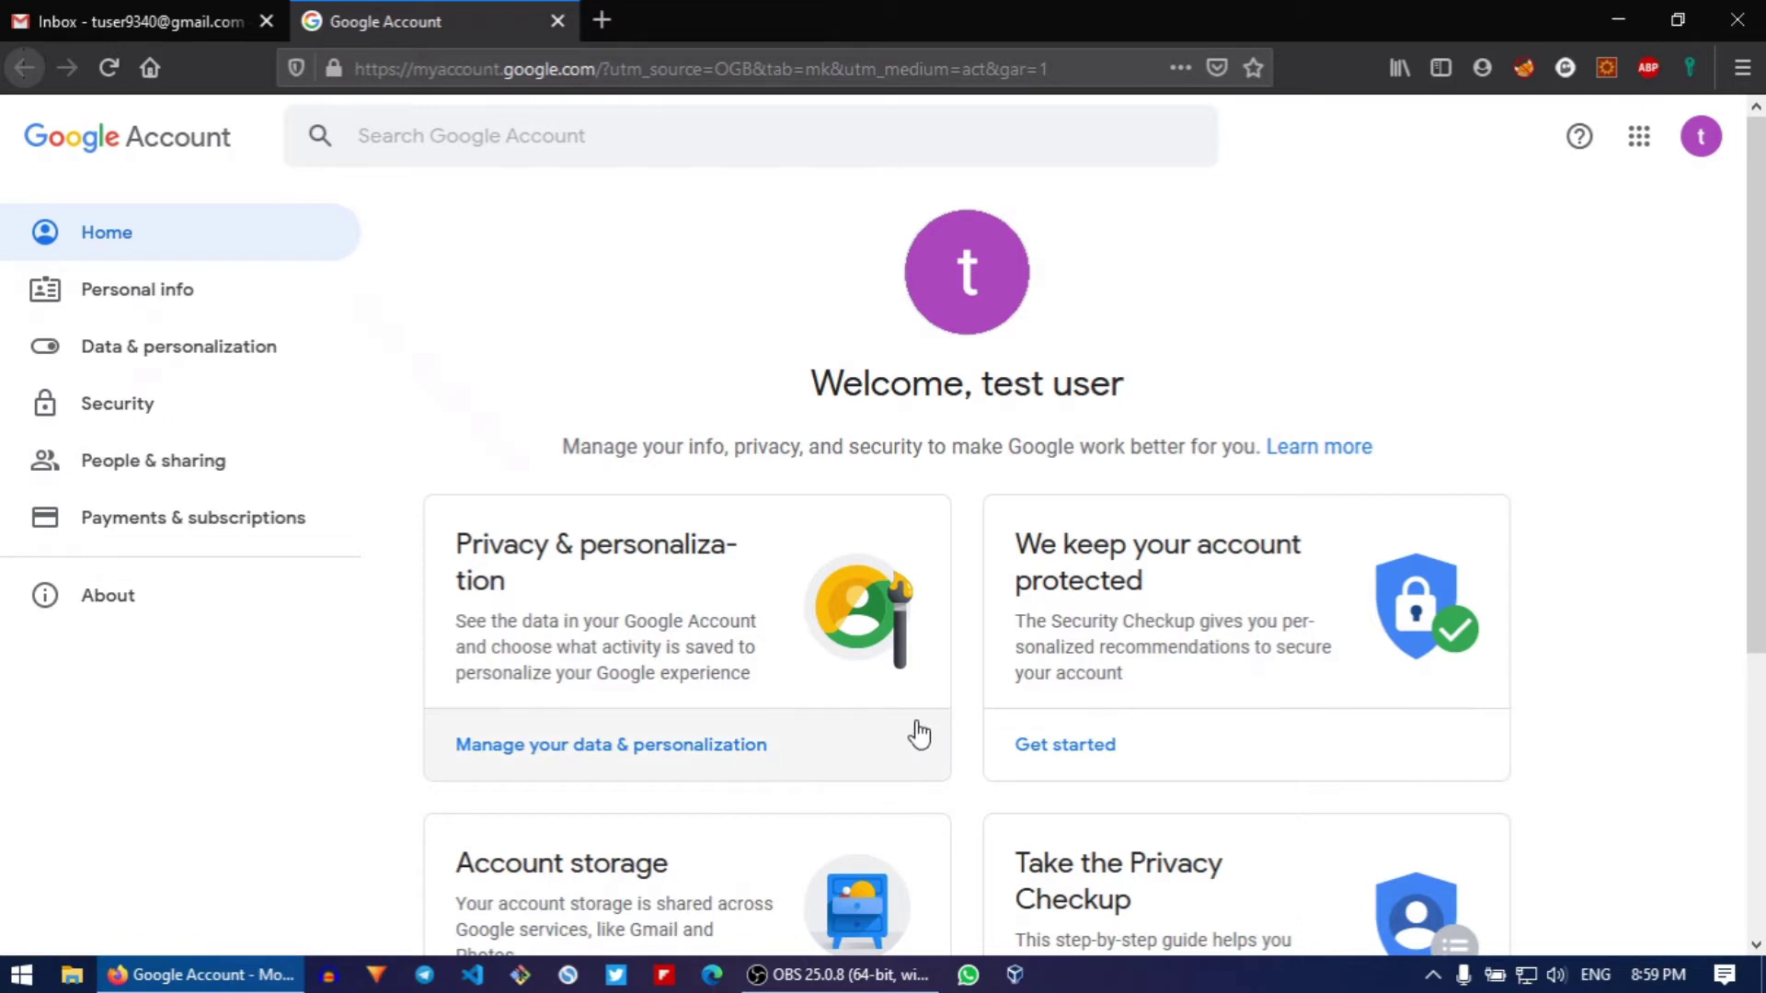
Scroll the Google Account home cards and highlight the 0 GB of 15 GB storage figure.
scroll(914, 733, "down", 3)
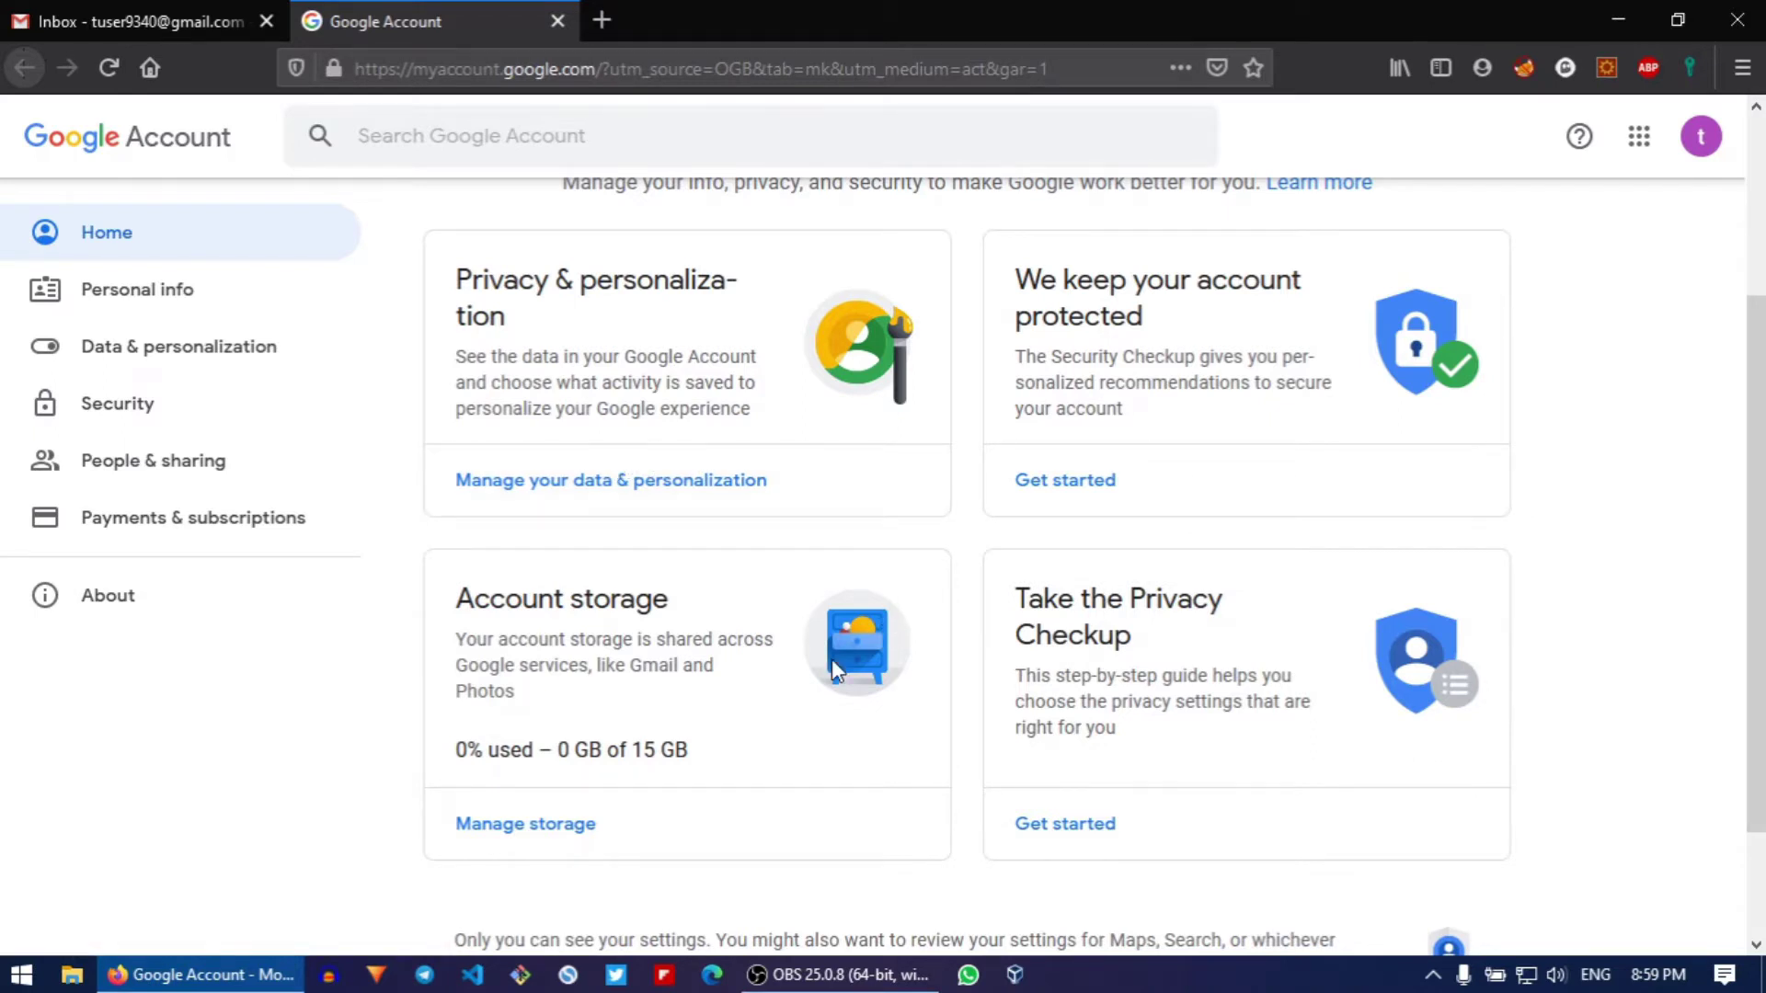
scroll(755, 594, "down", 3)
scroll(745, 581, "up", 5)
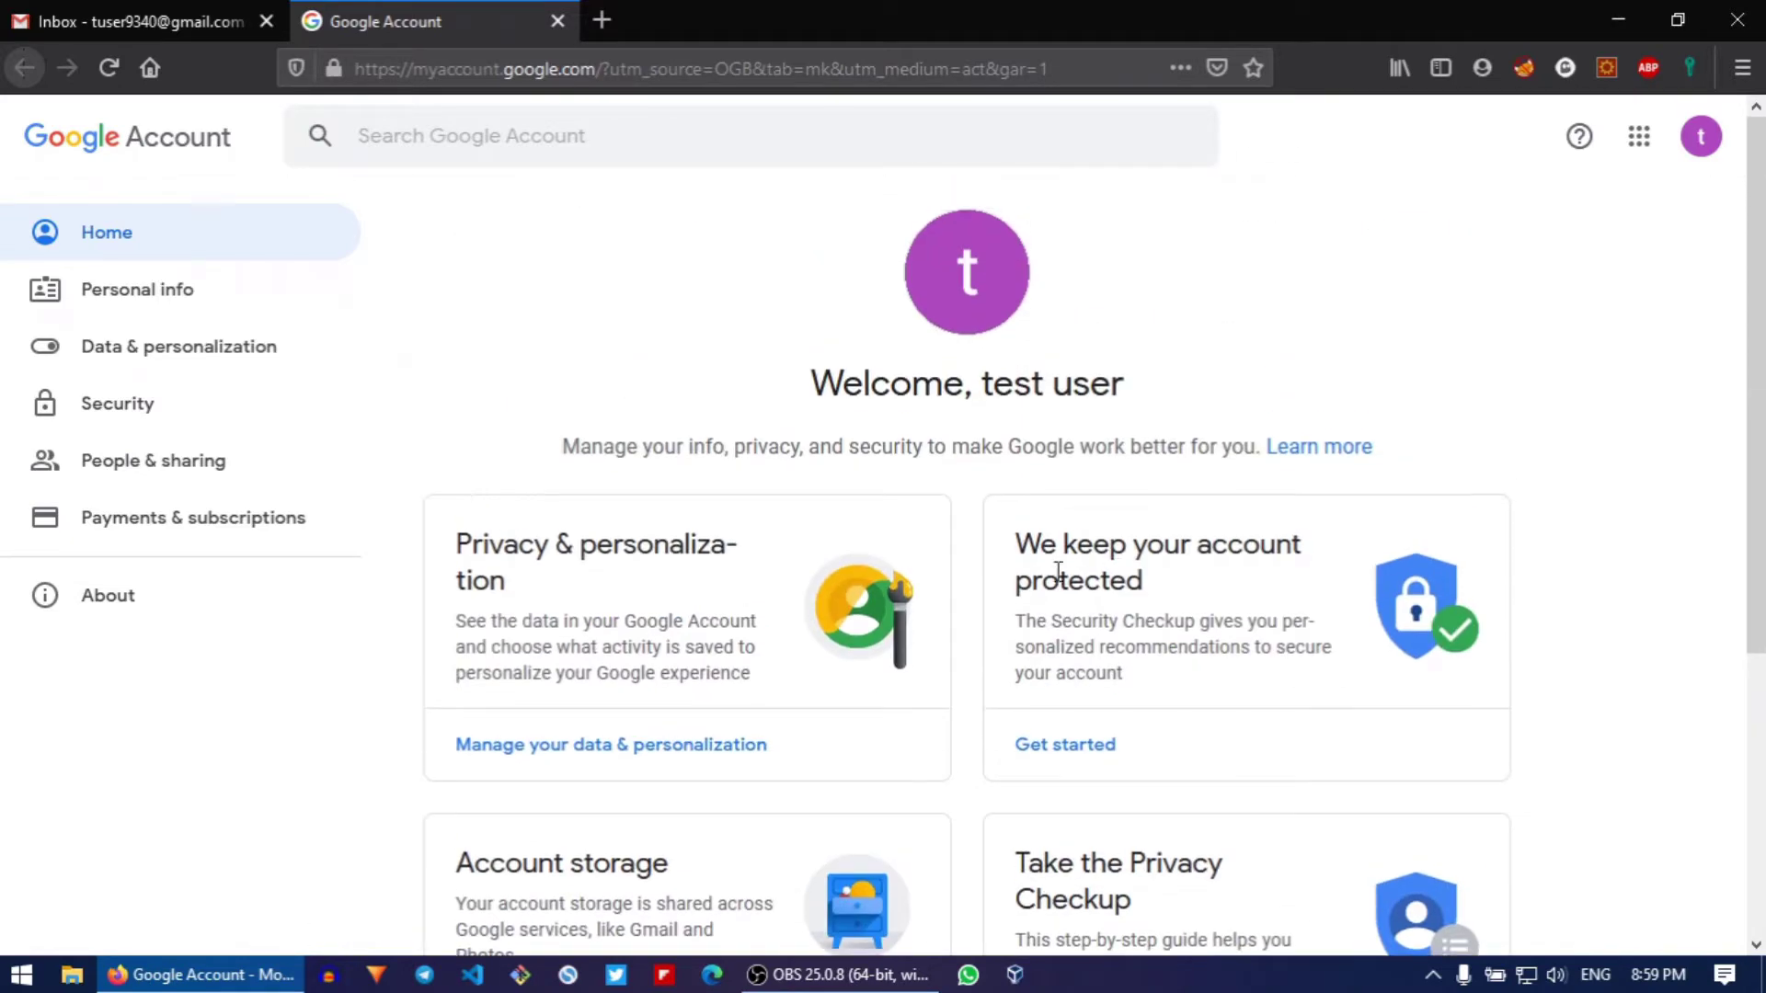
scroll(1073, 623, "down", 3)
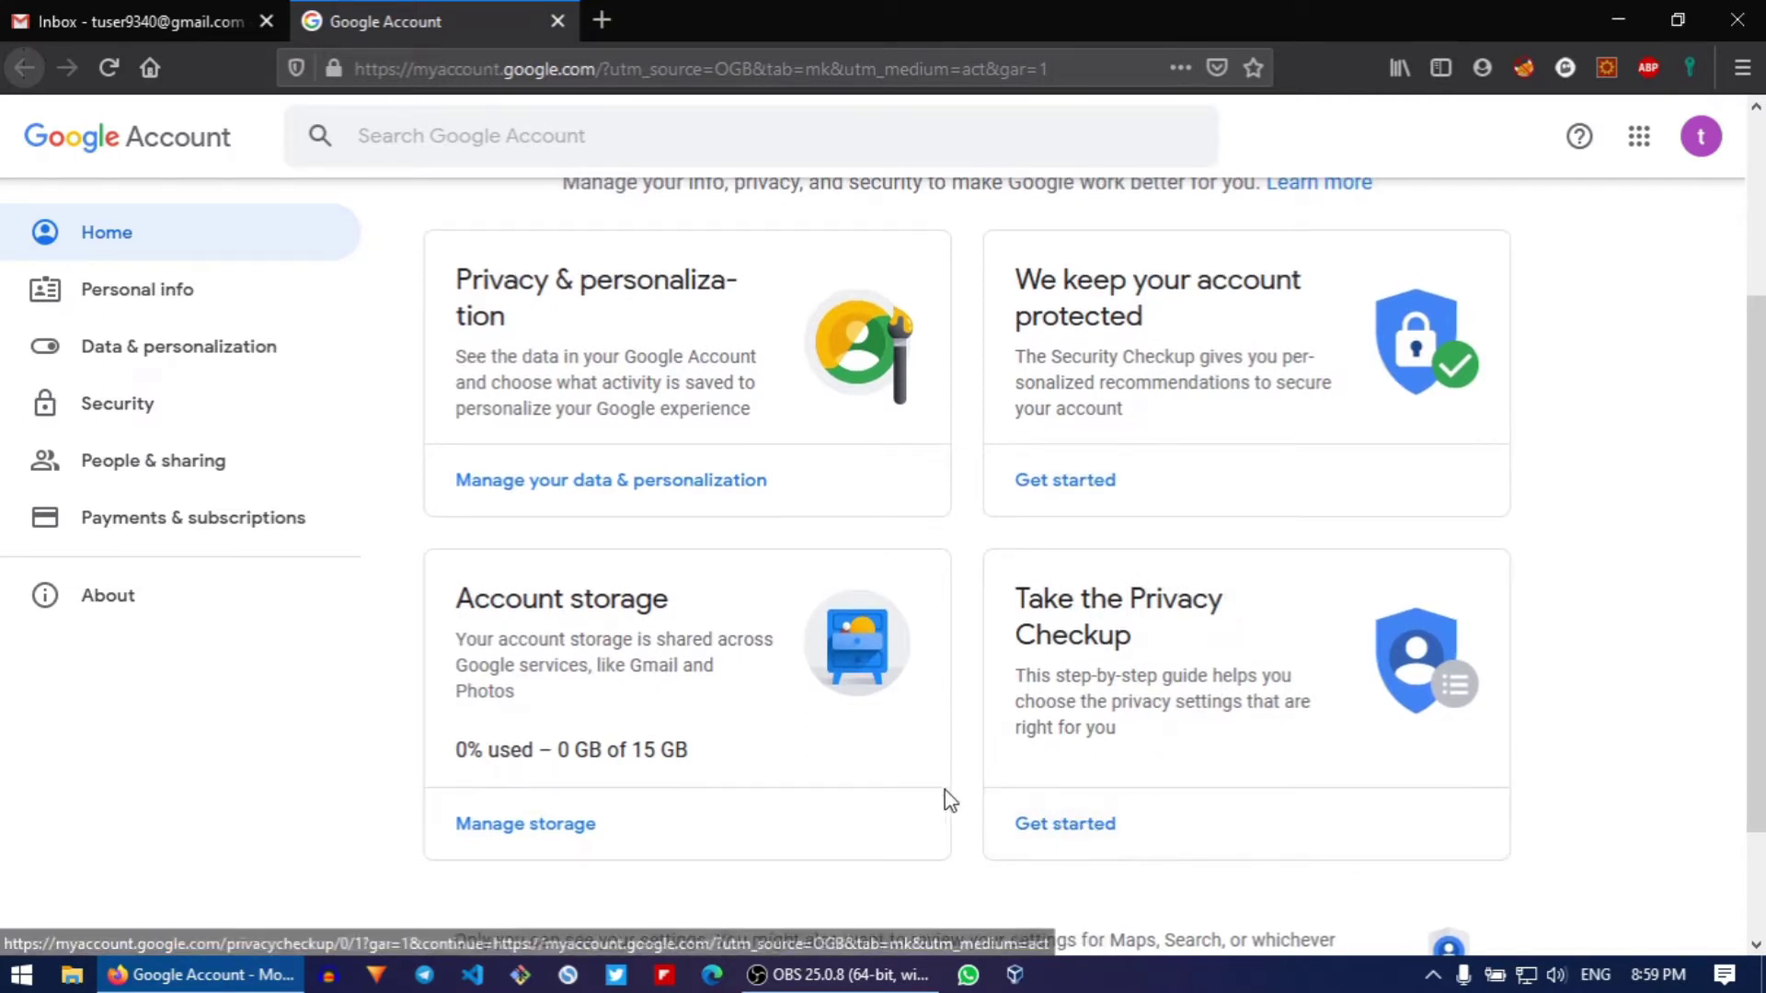
scroll(654, 760, "up", 2)
scroll(654, 769, "down", 3)
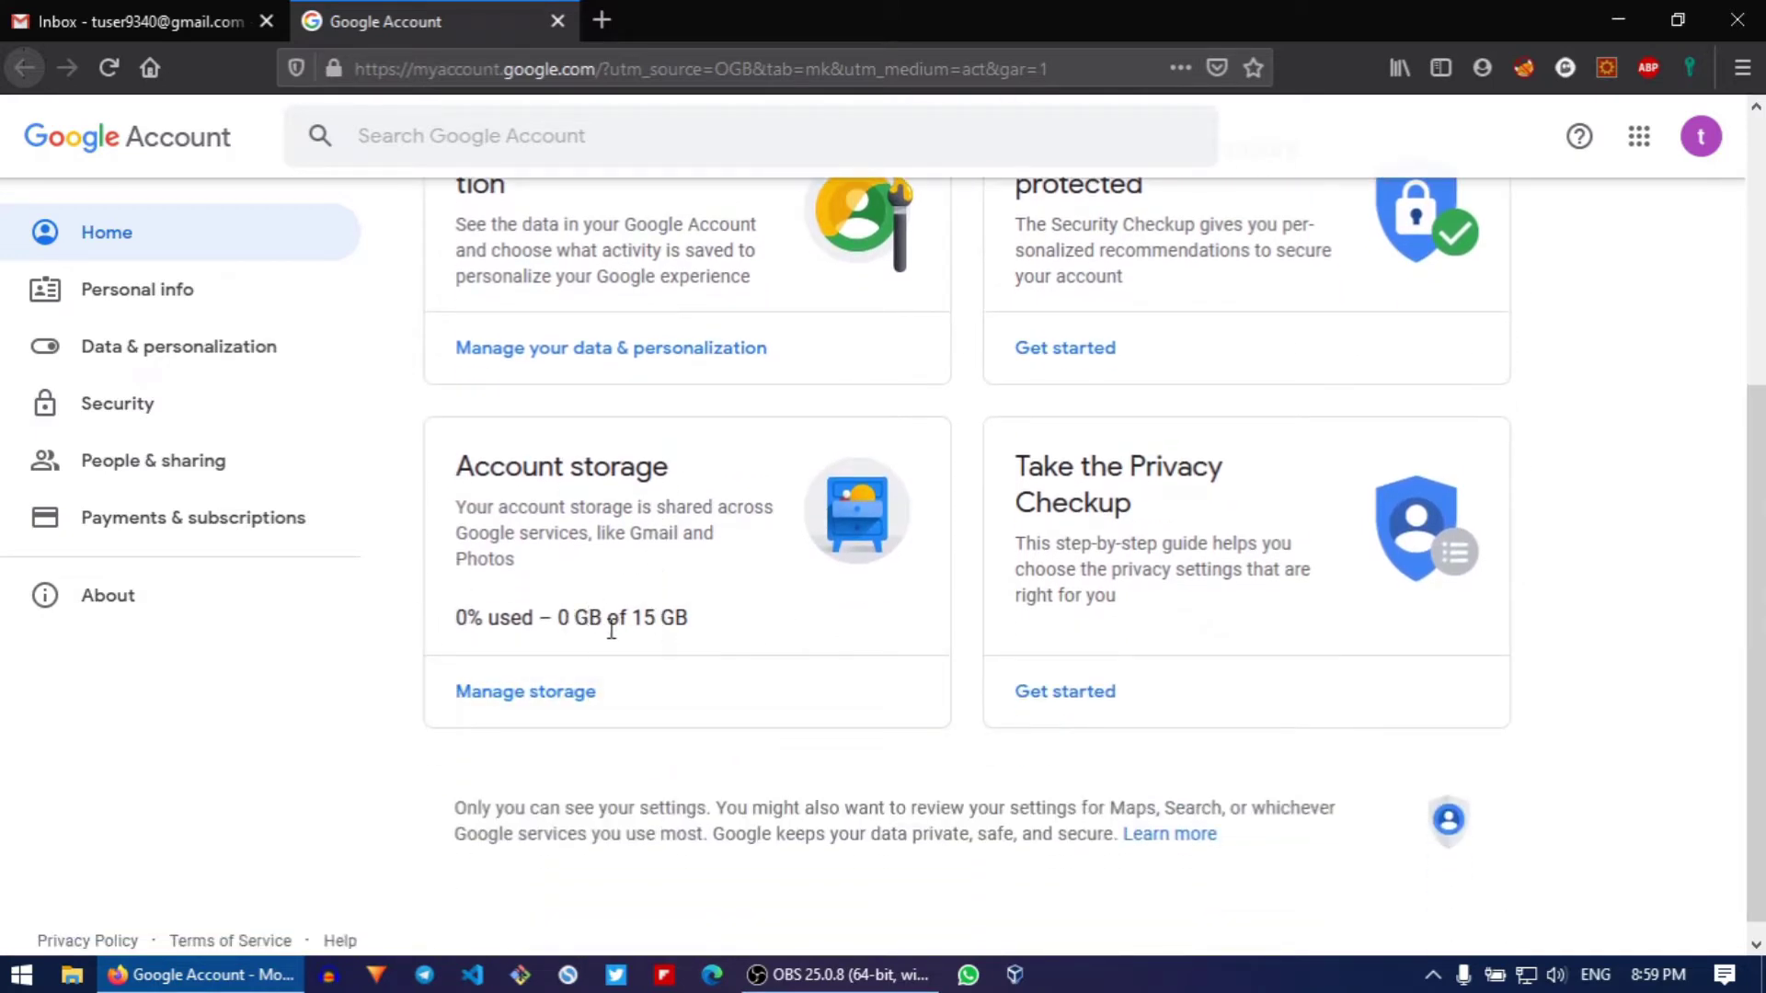
left_click_drag(563, 619, 694, 618)
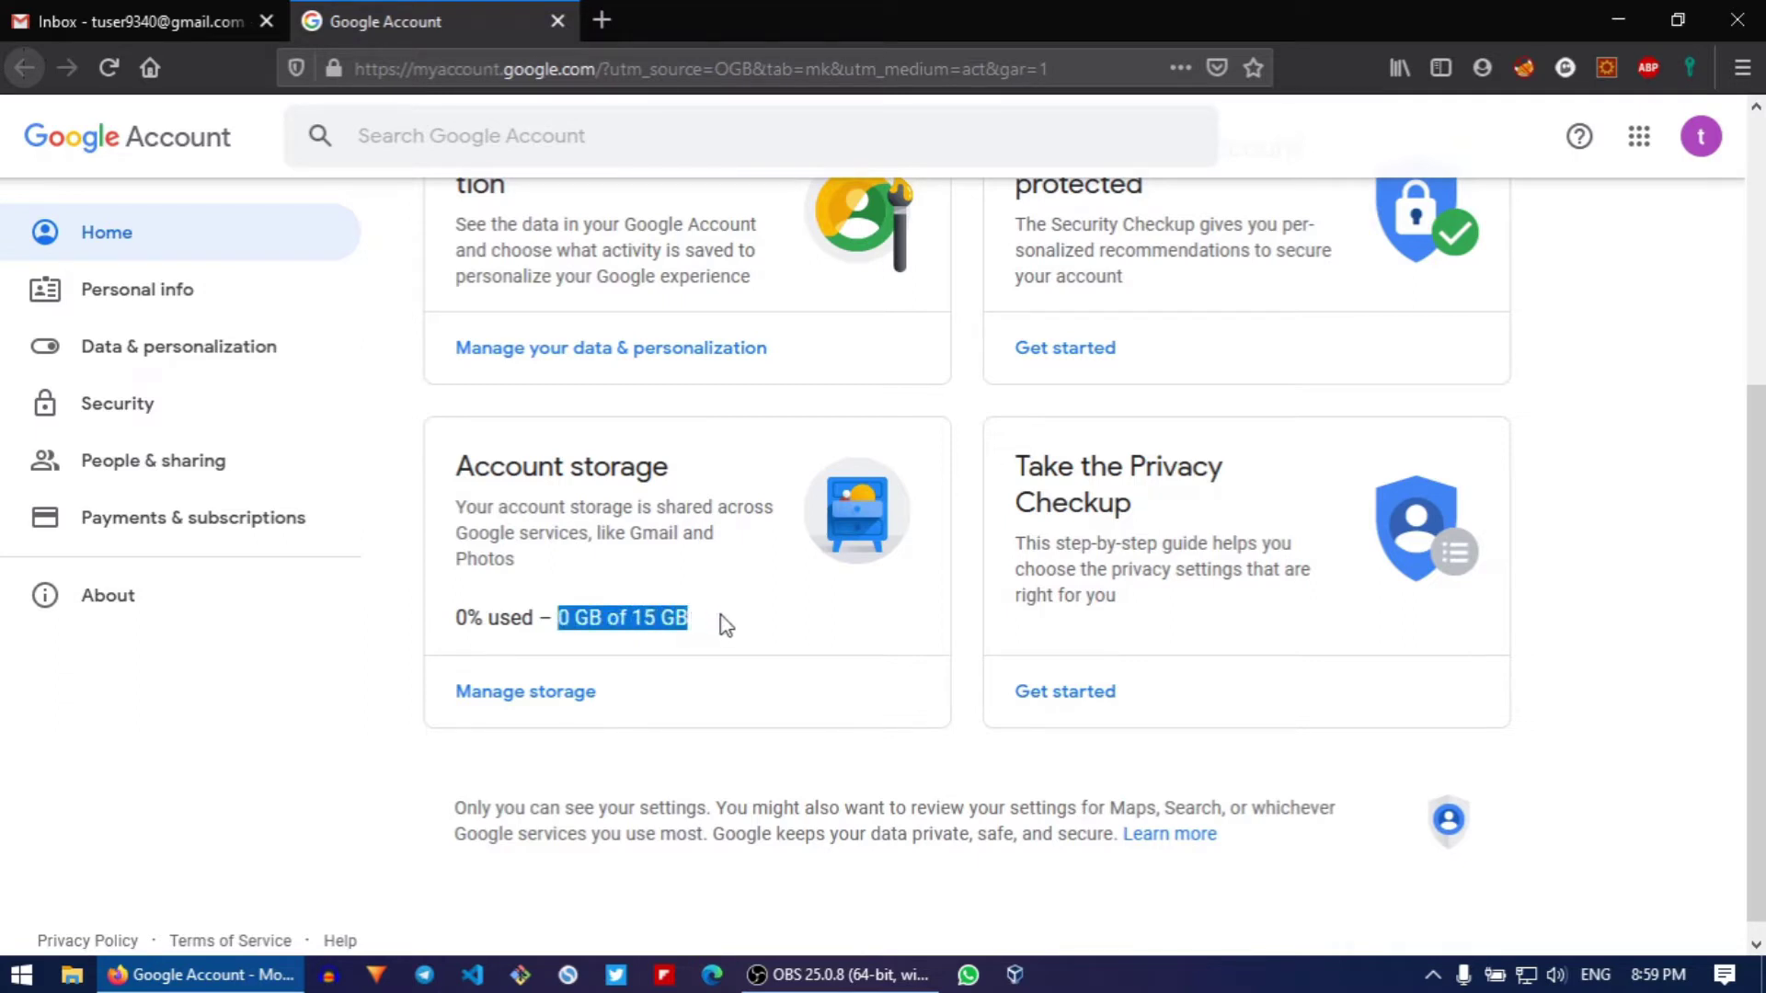
left_click(724, 624)
scroll(507, 516, "up", 3)
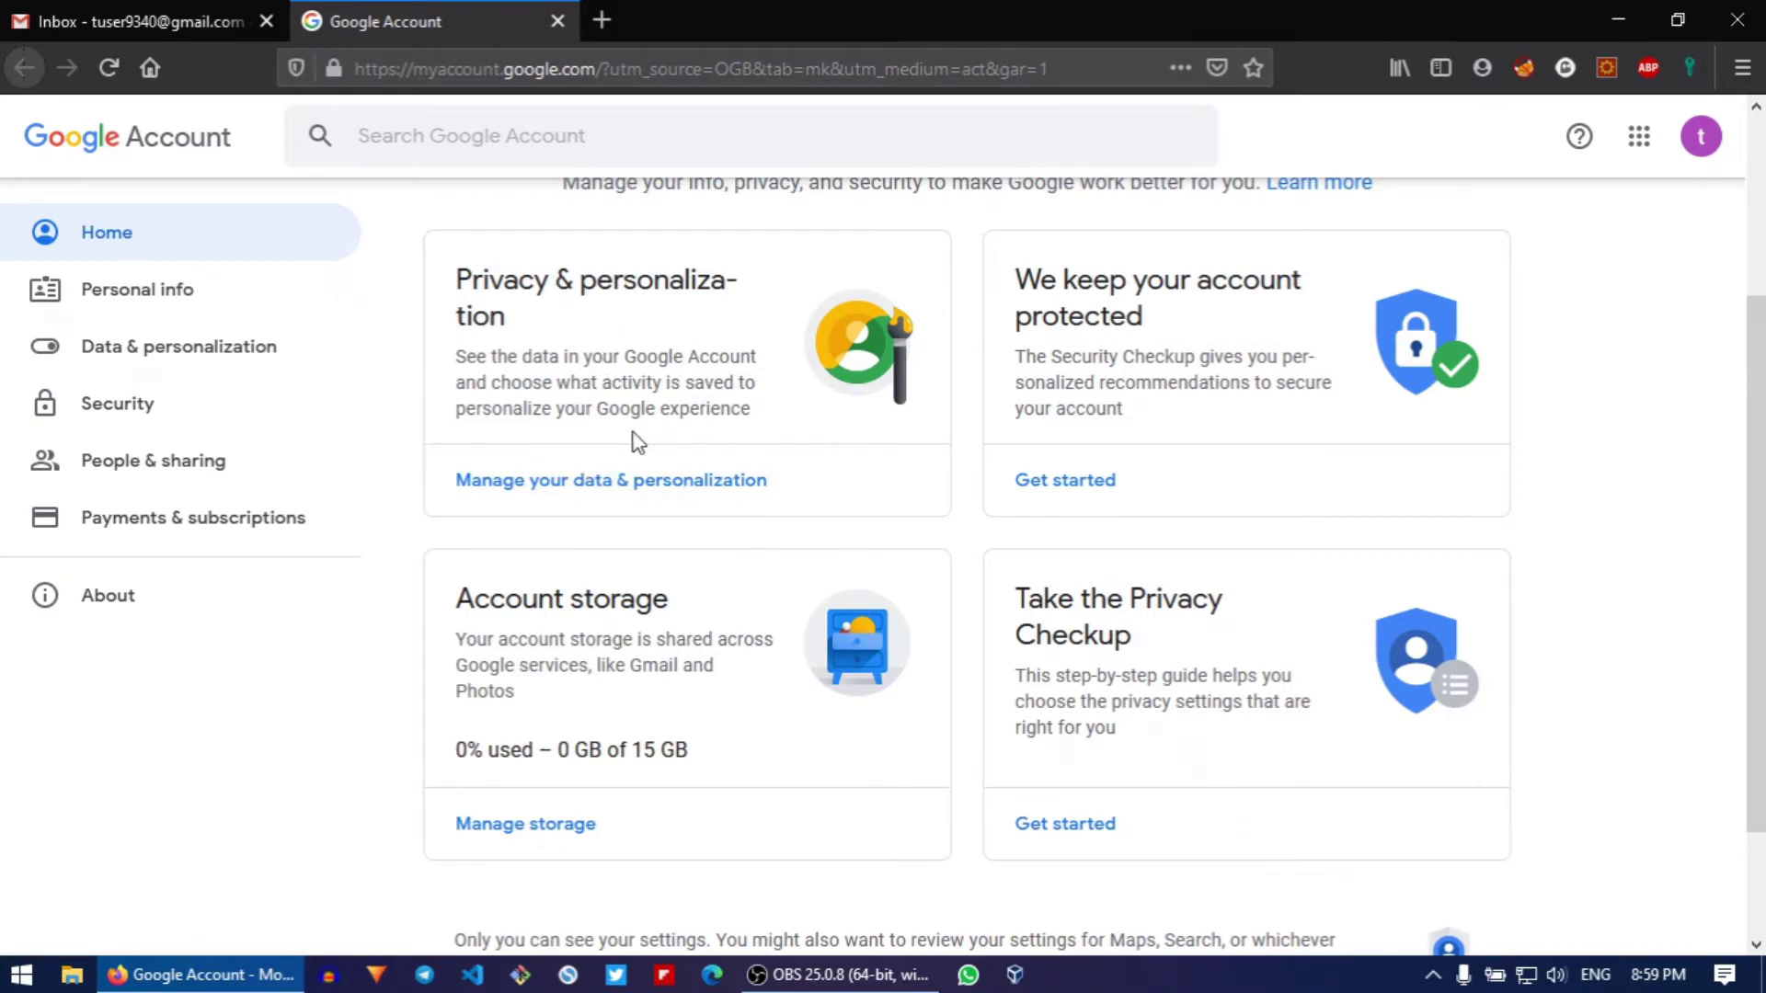
scroll(635, 438, "up", 5)
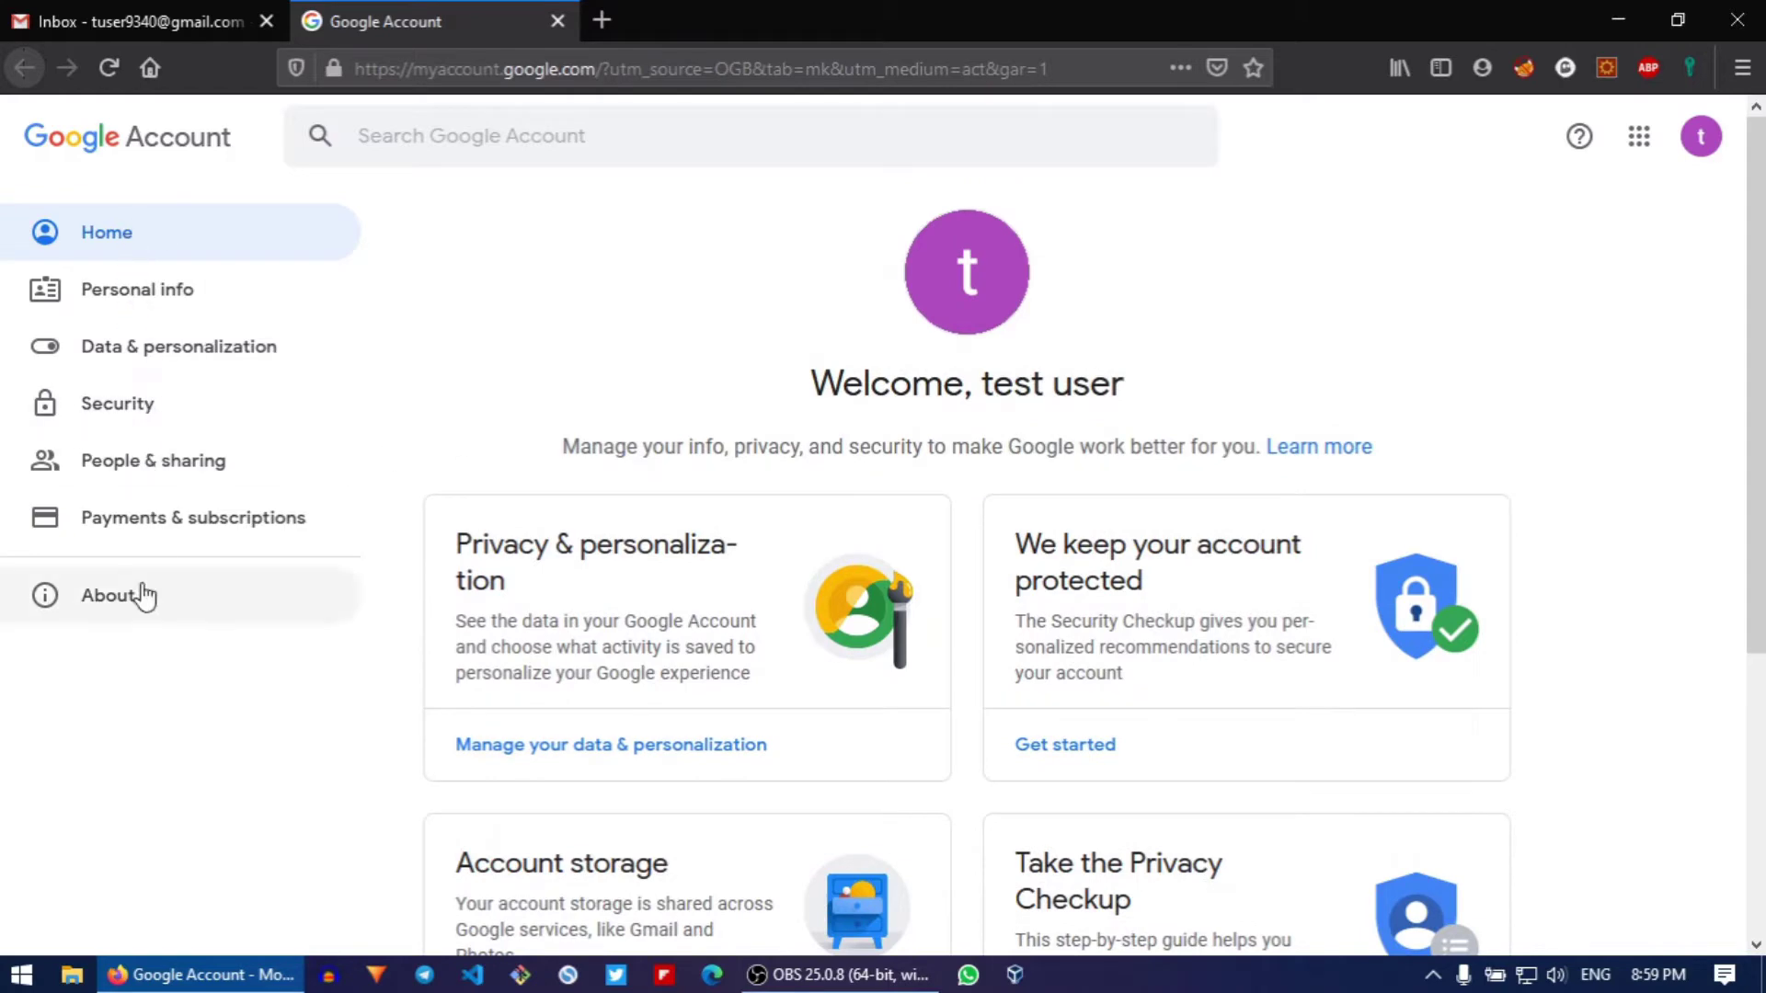
Scroll through Profile and Contact info on Personal info, then switch to Data & personalization.
left_click(171, 292)
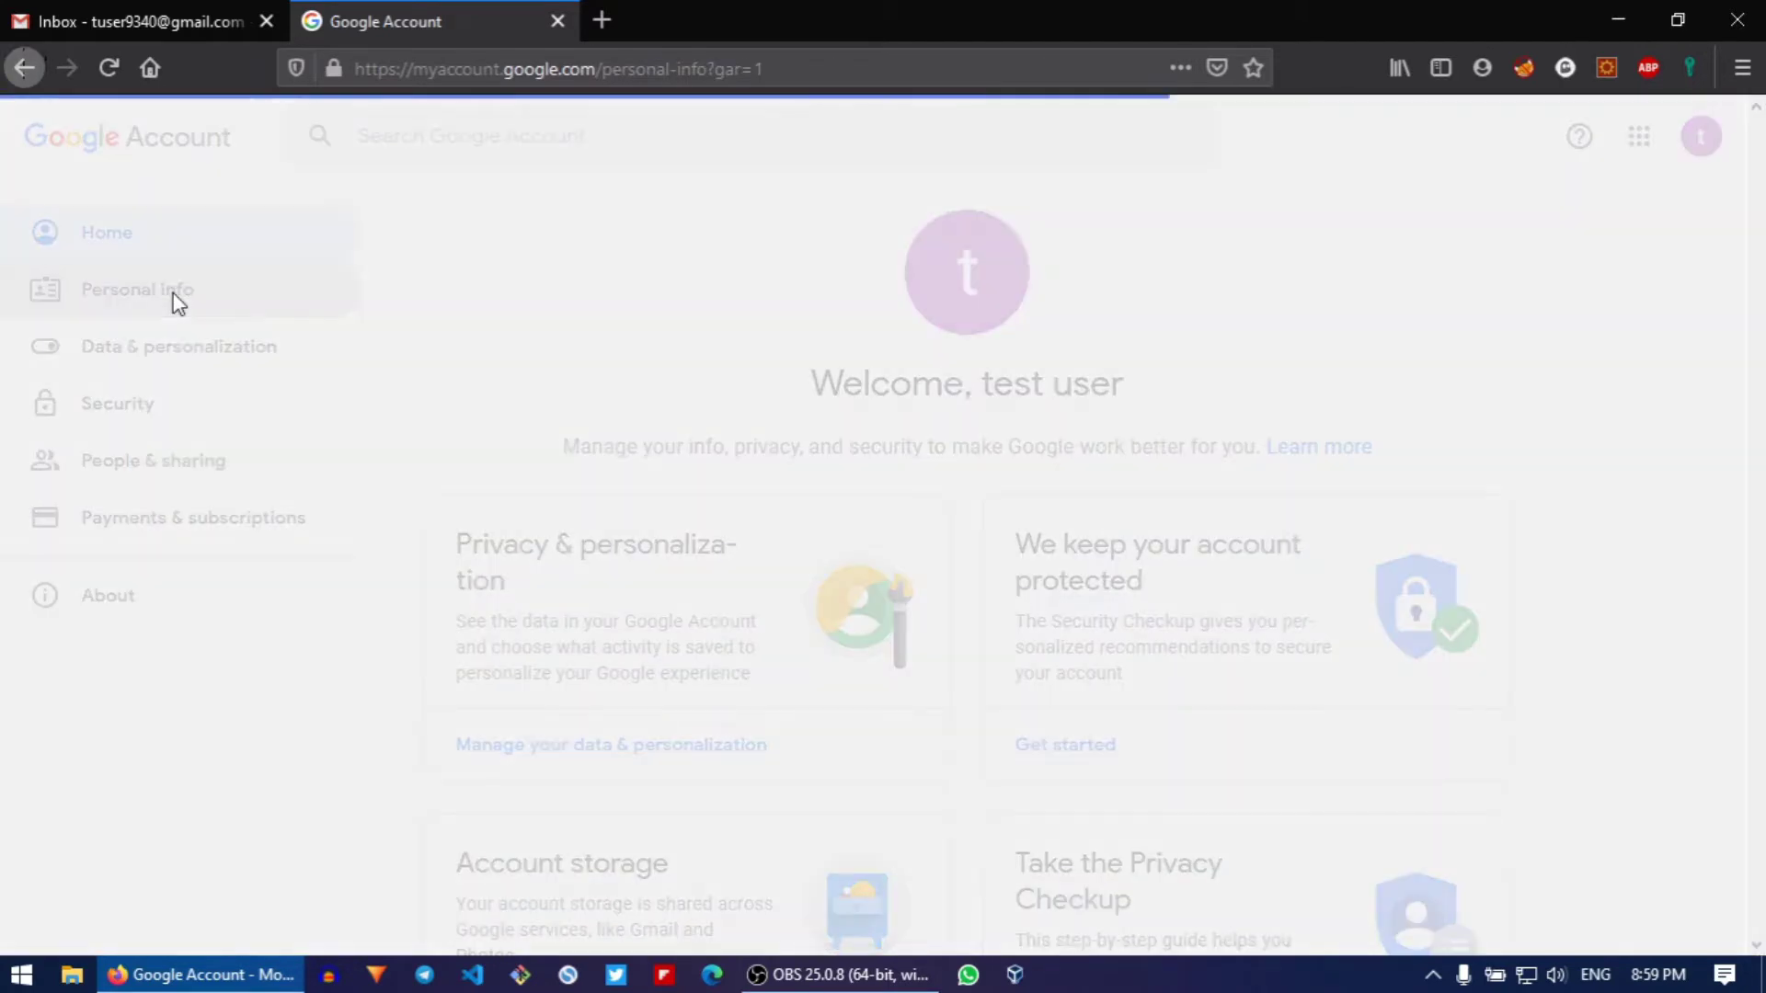
scroll(652, 420, "down", 2)
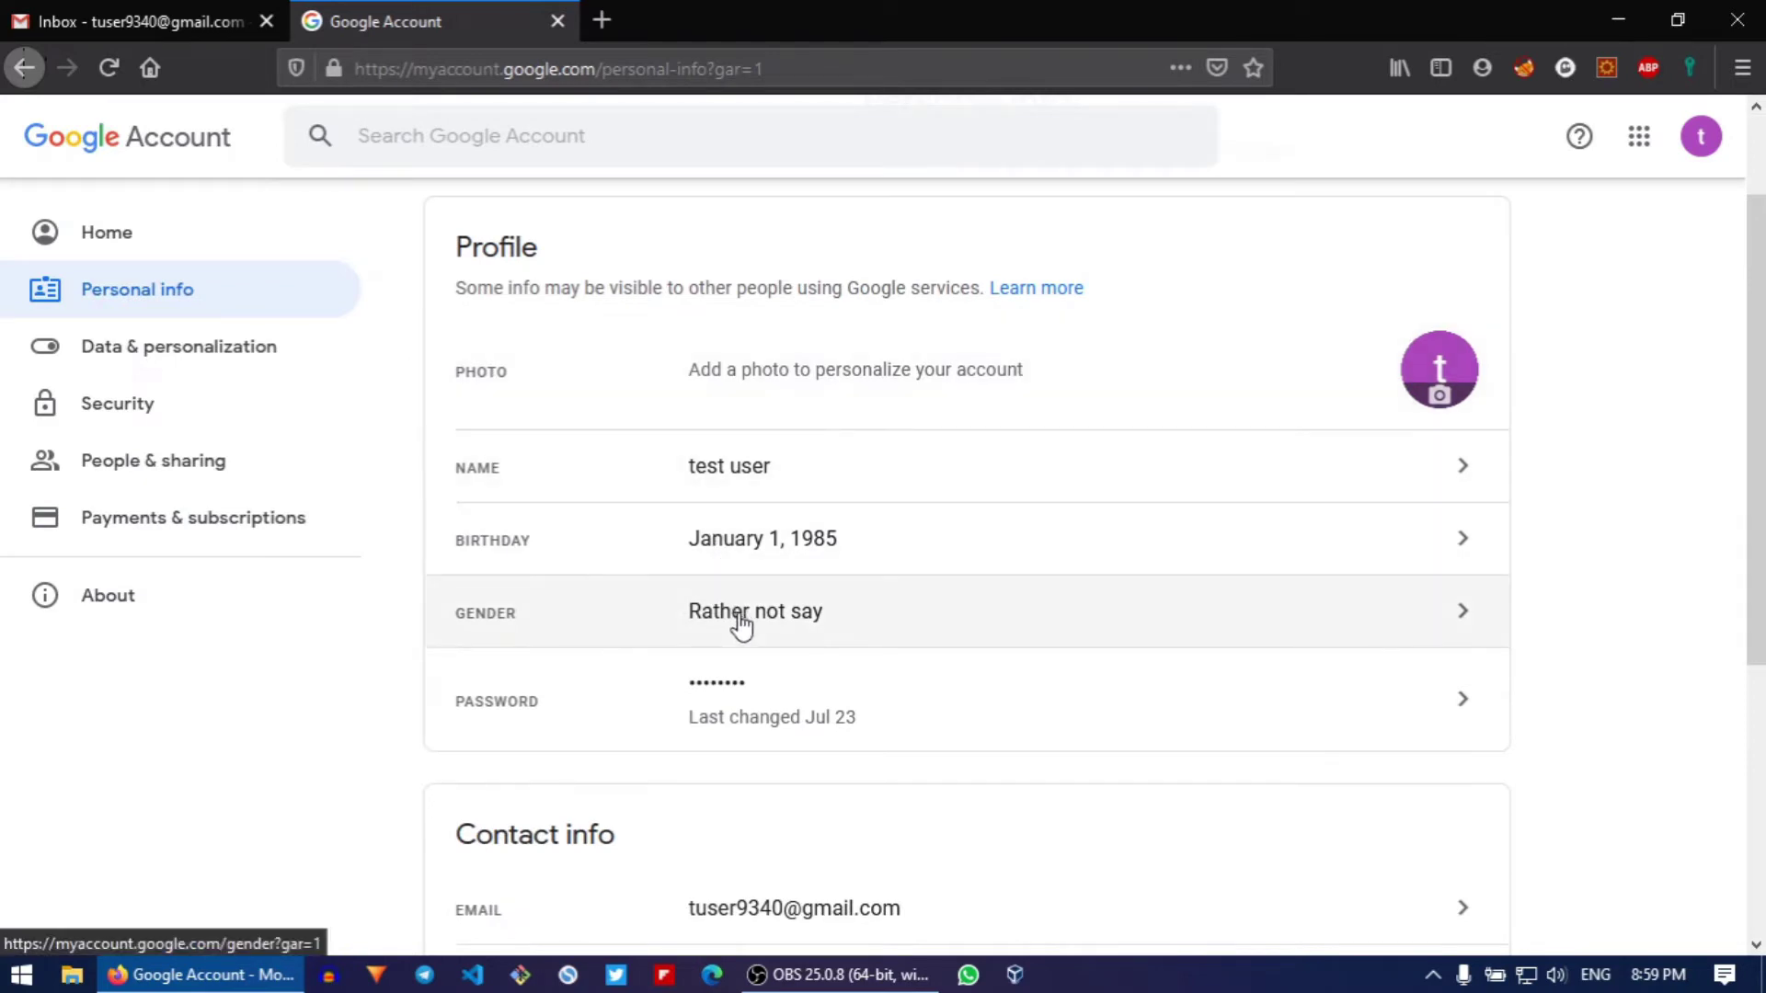
scroll(709, 713, "down", 2)
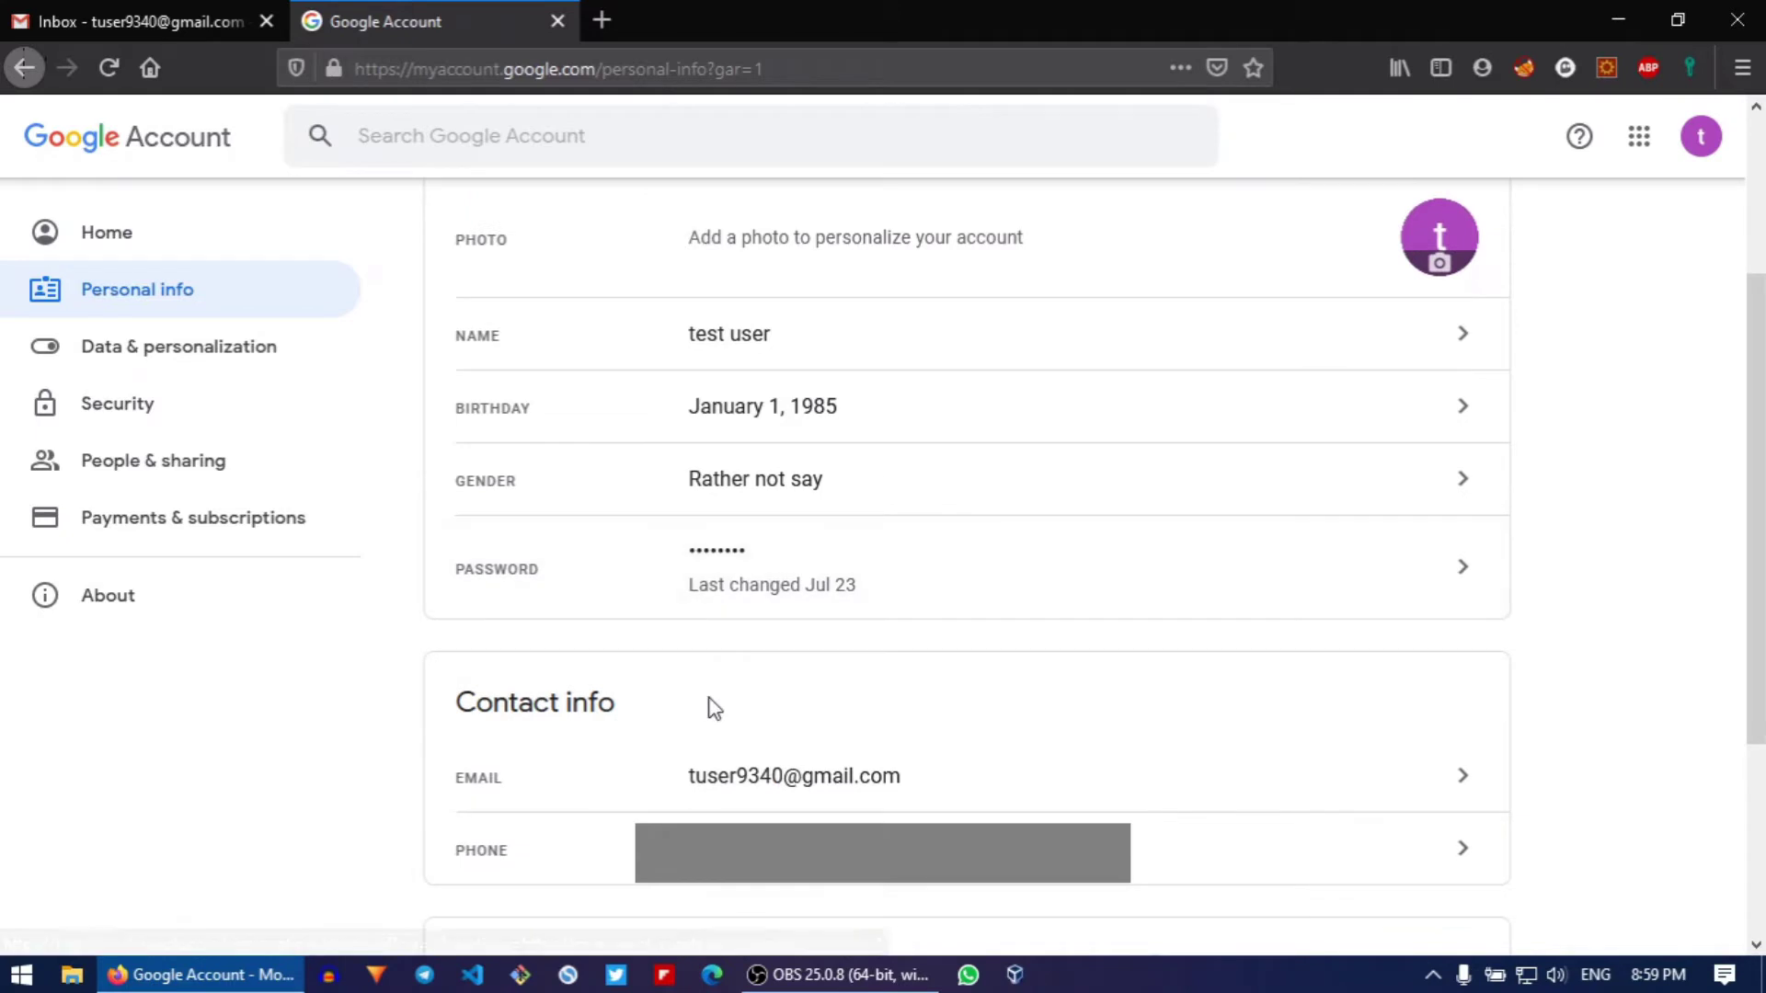
scroll(707, 704, "down", 3)
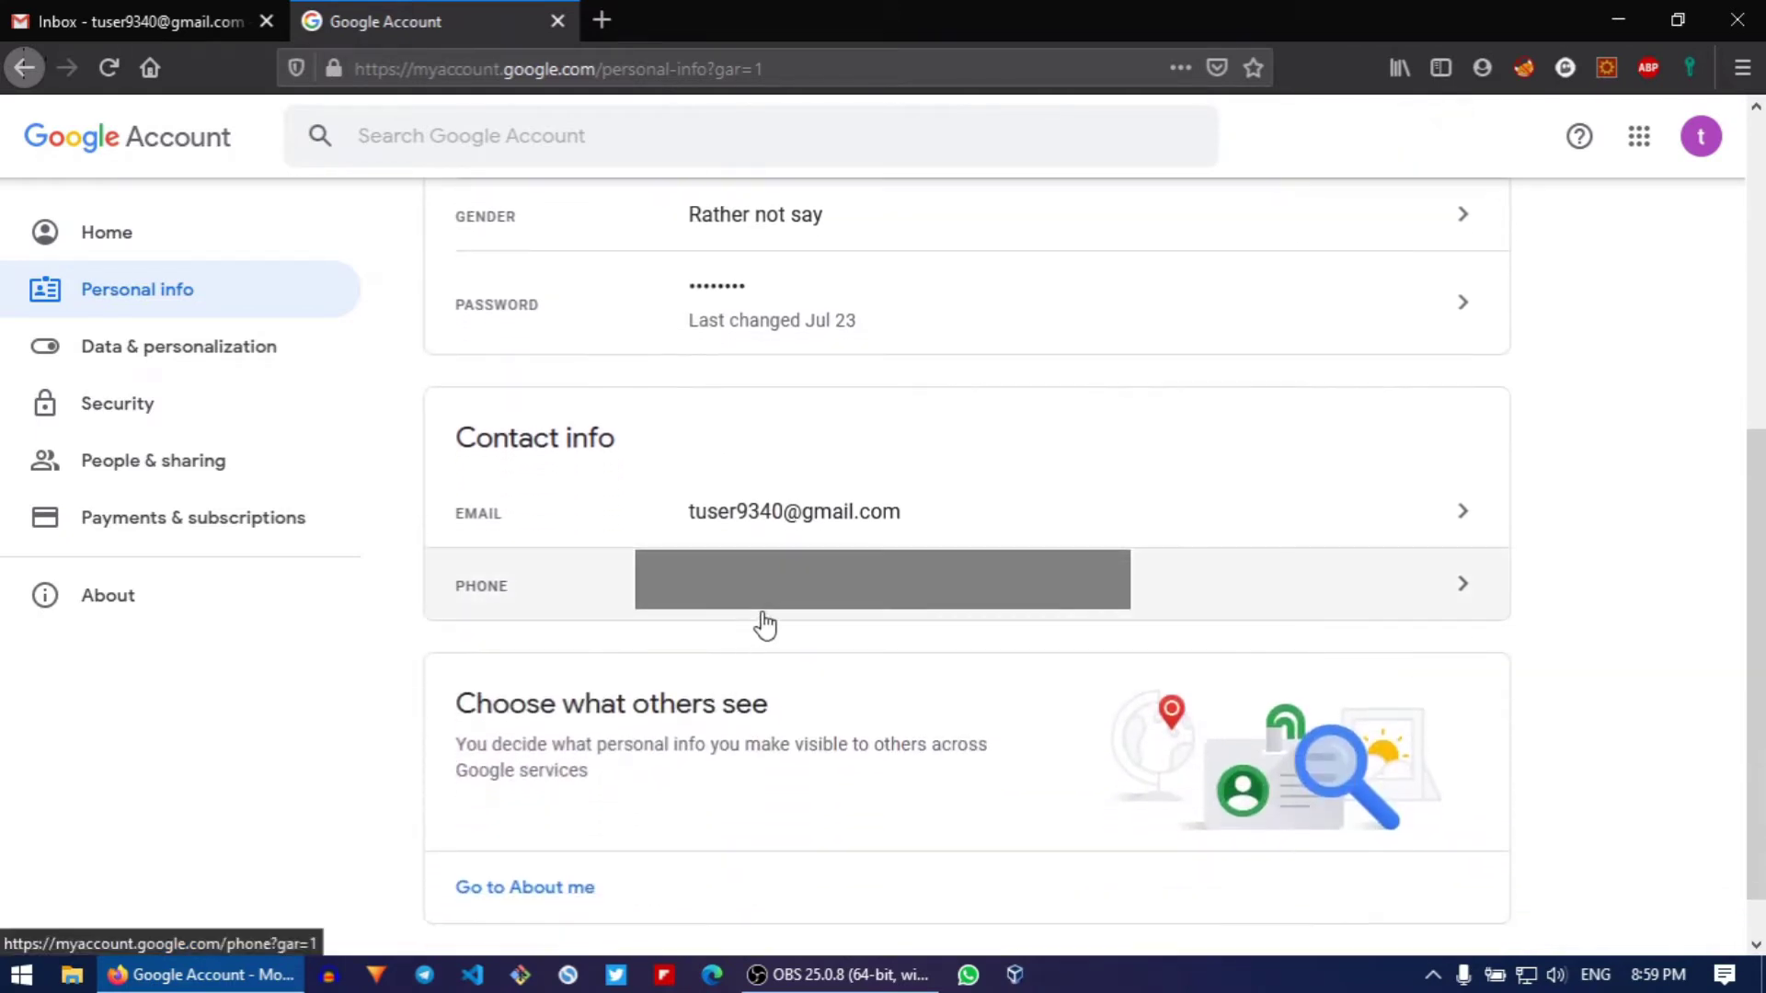
scroll(761, 624, "down", 1)
scroll(688, 815, "up", 4)
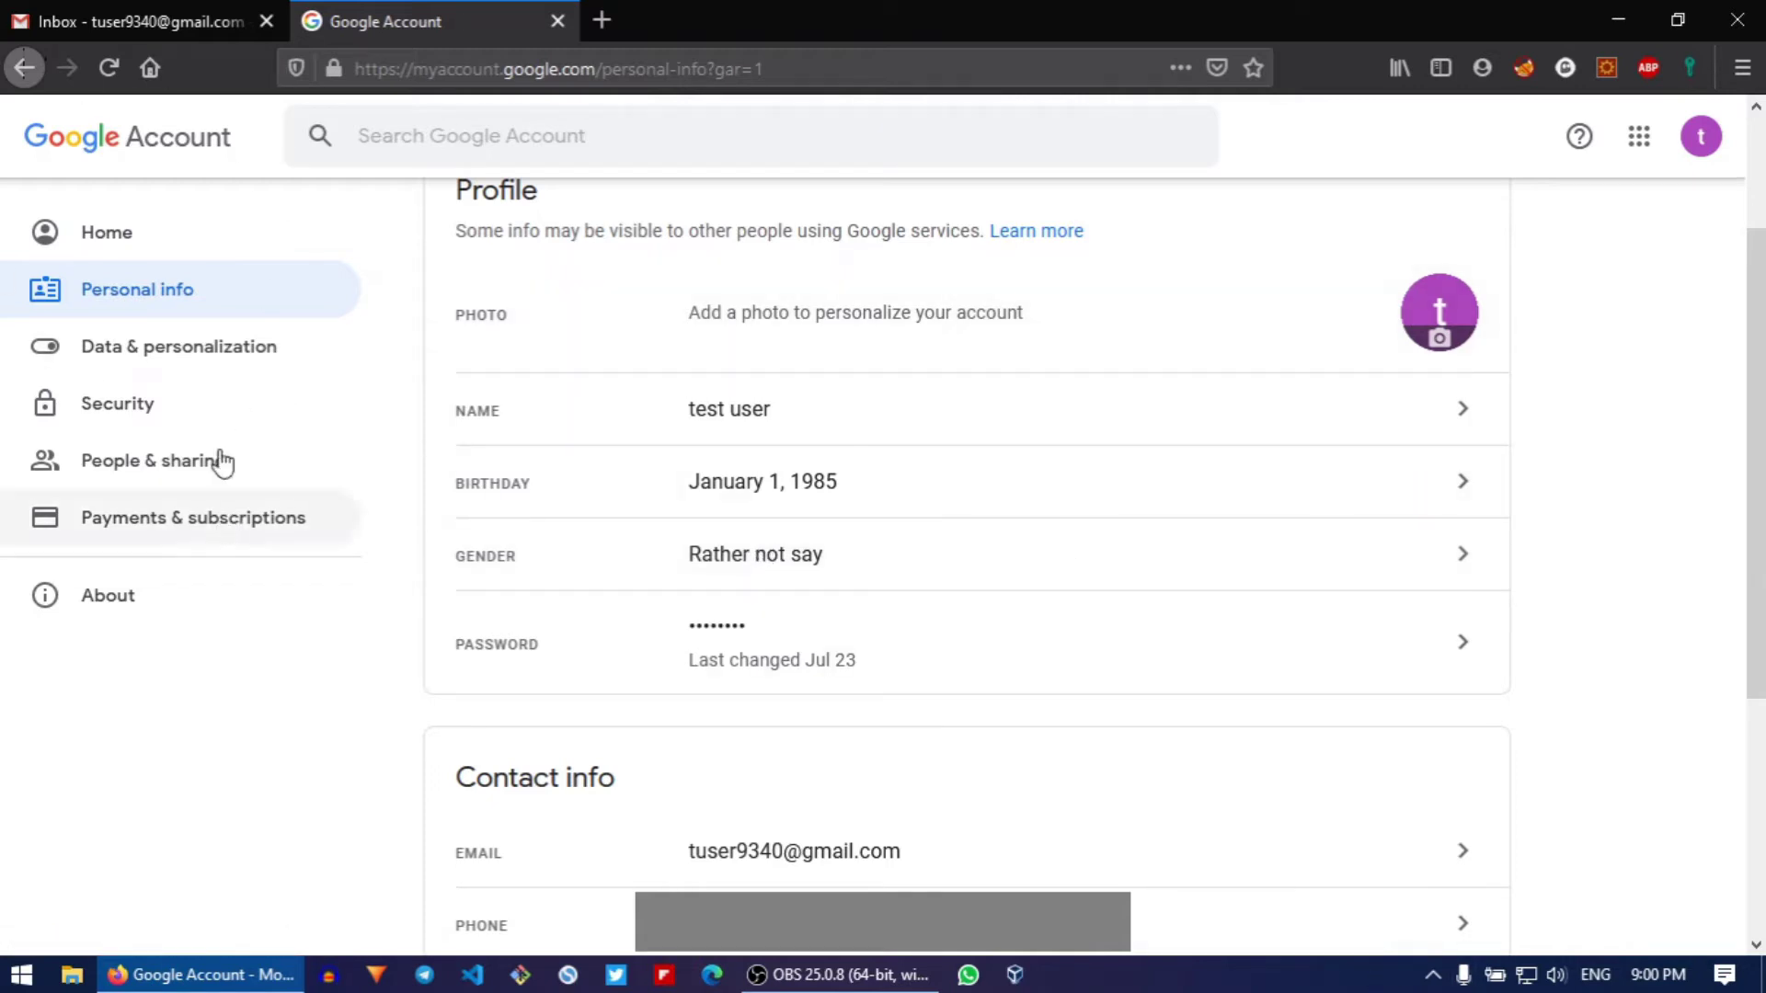
left_click(220, 354)
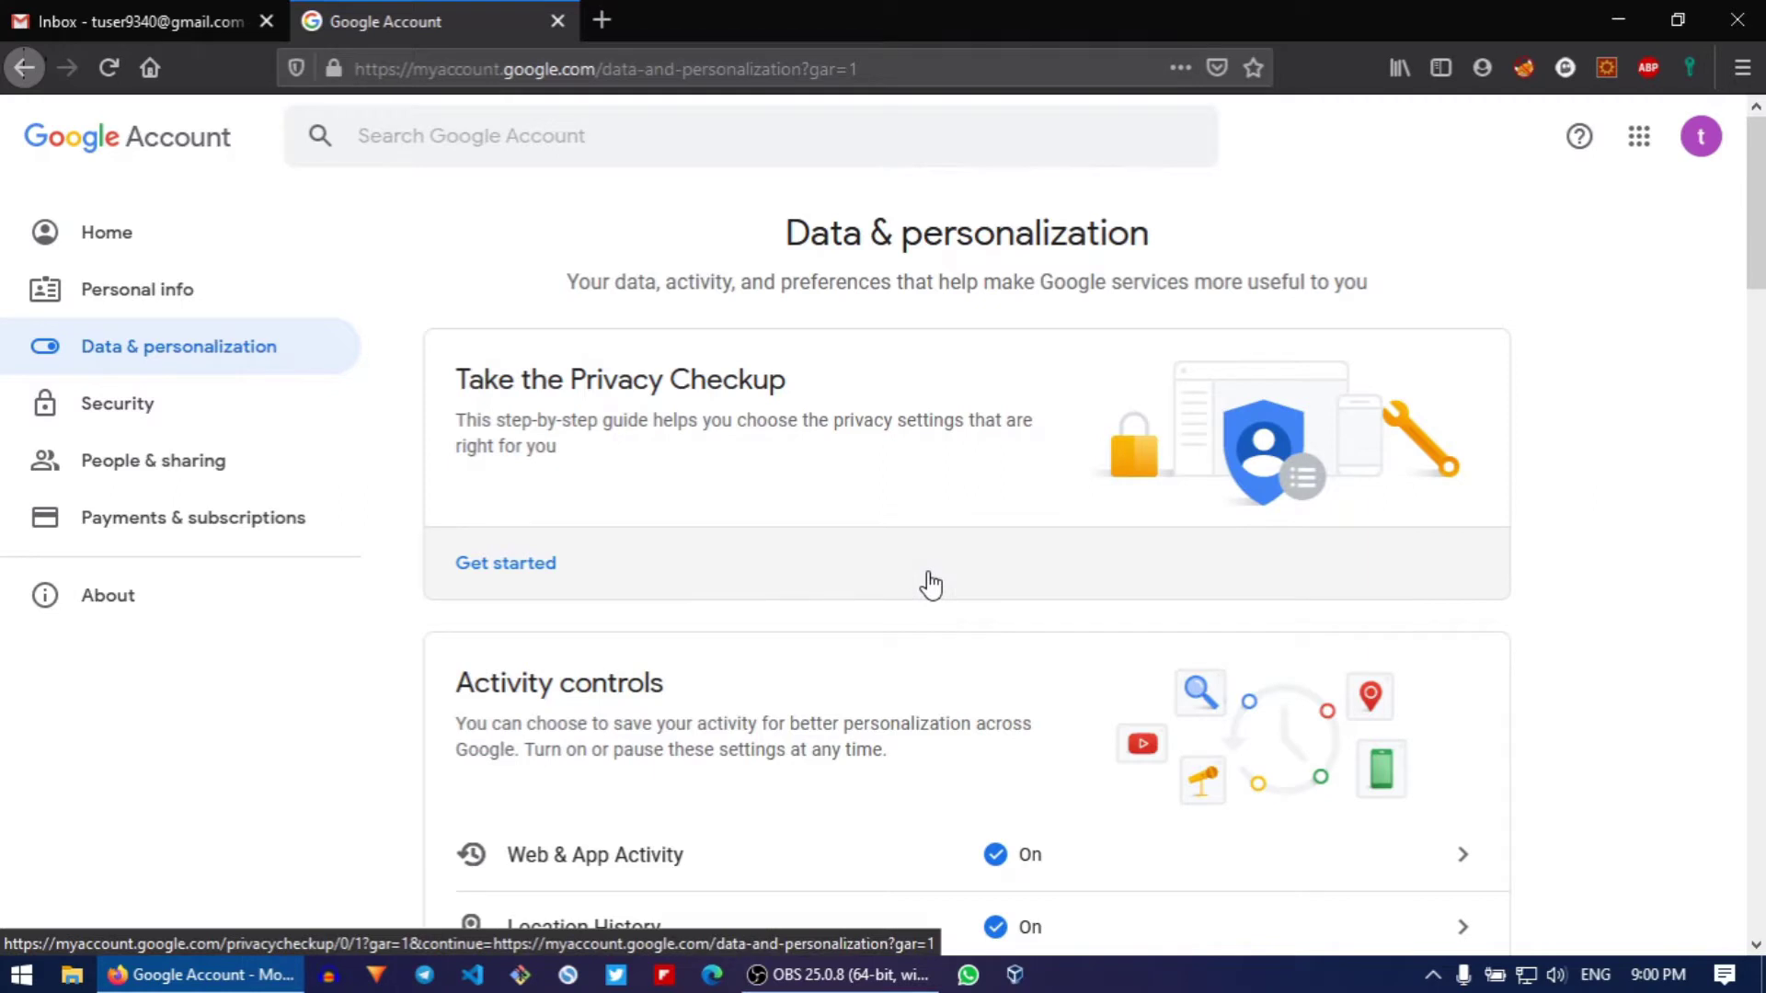
Start the Privacy Checkup from Data & personalization and scroll its suggestions.
scroll(931, 584, "down", 3)
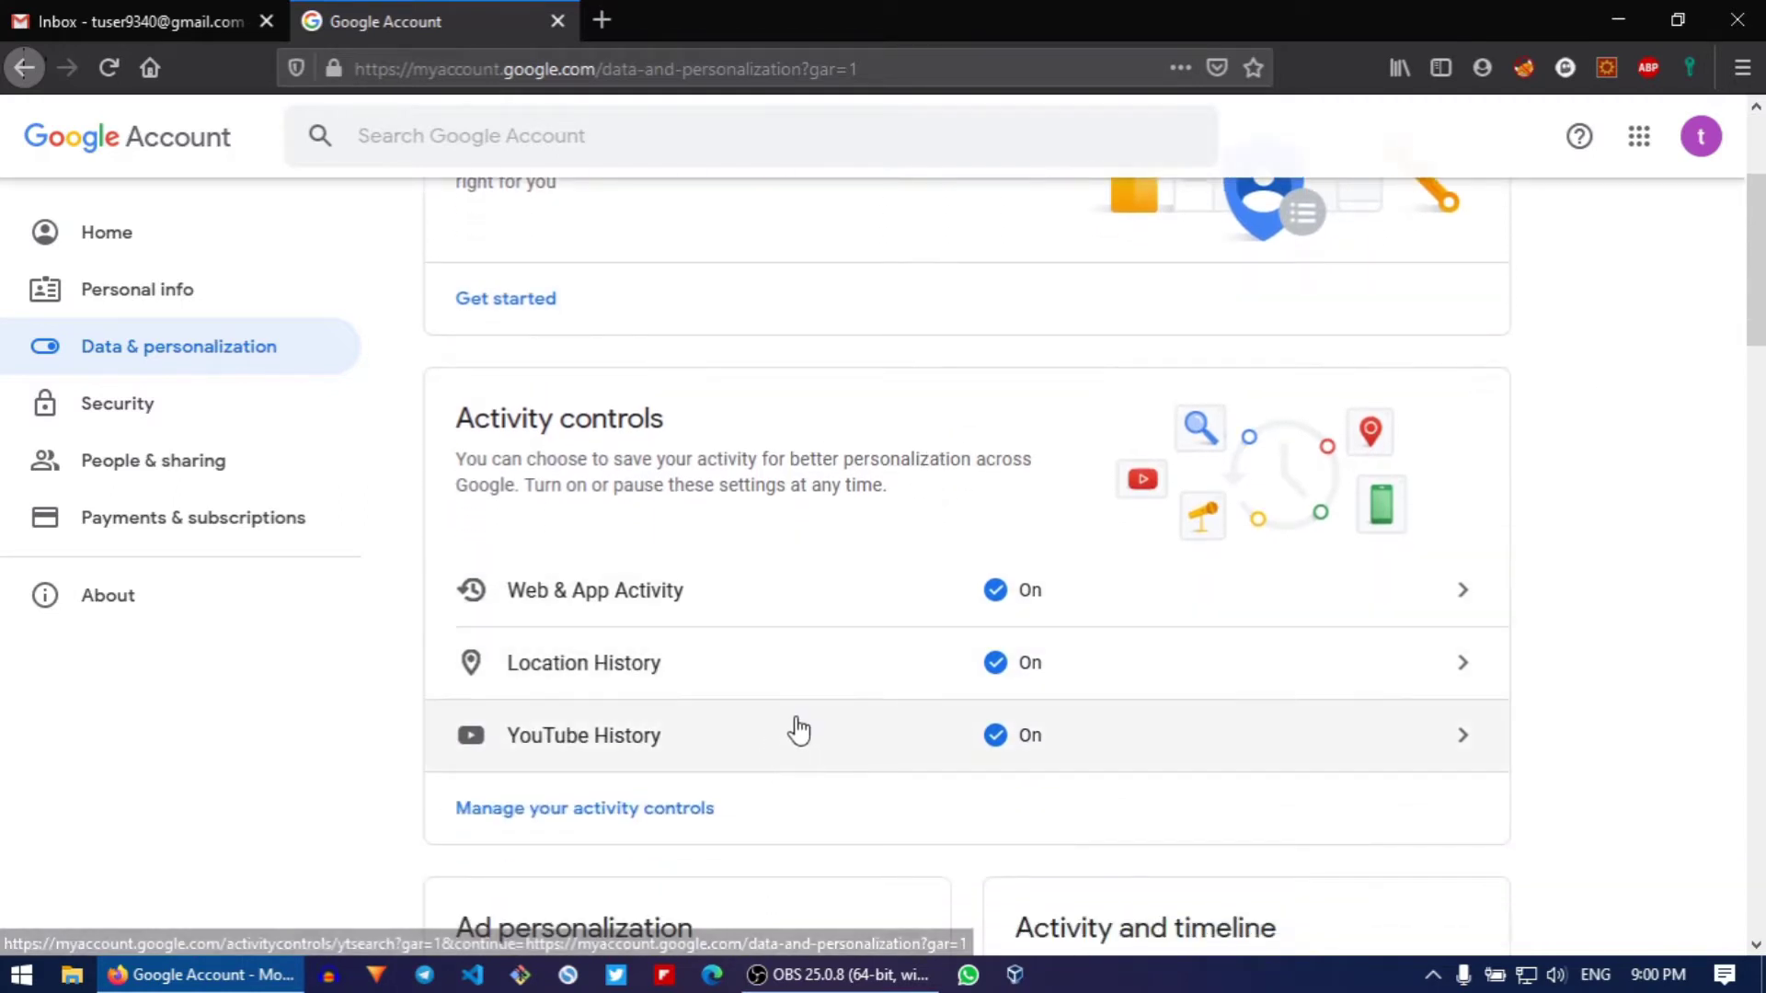
scroll(798, 730, "up", 3)
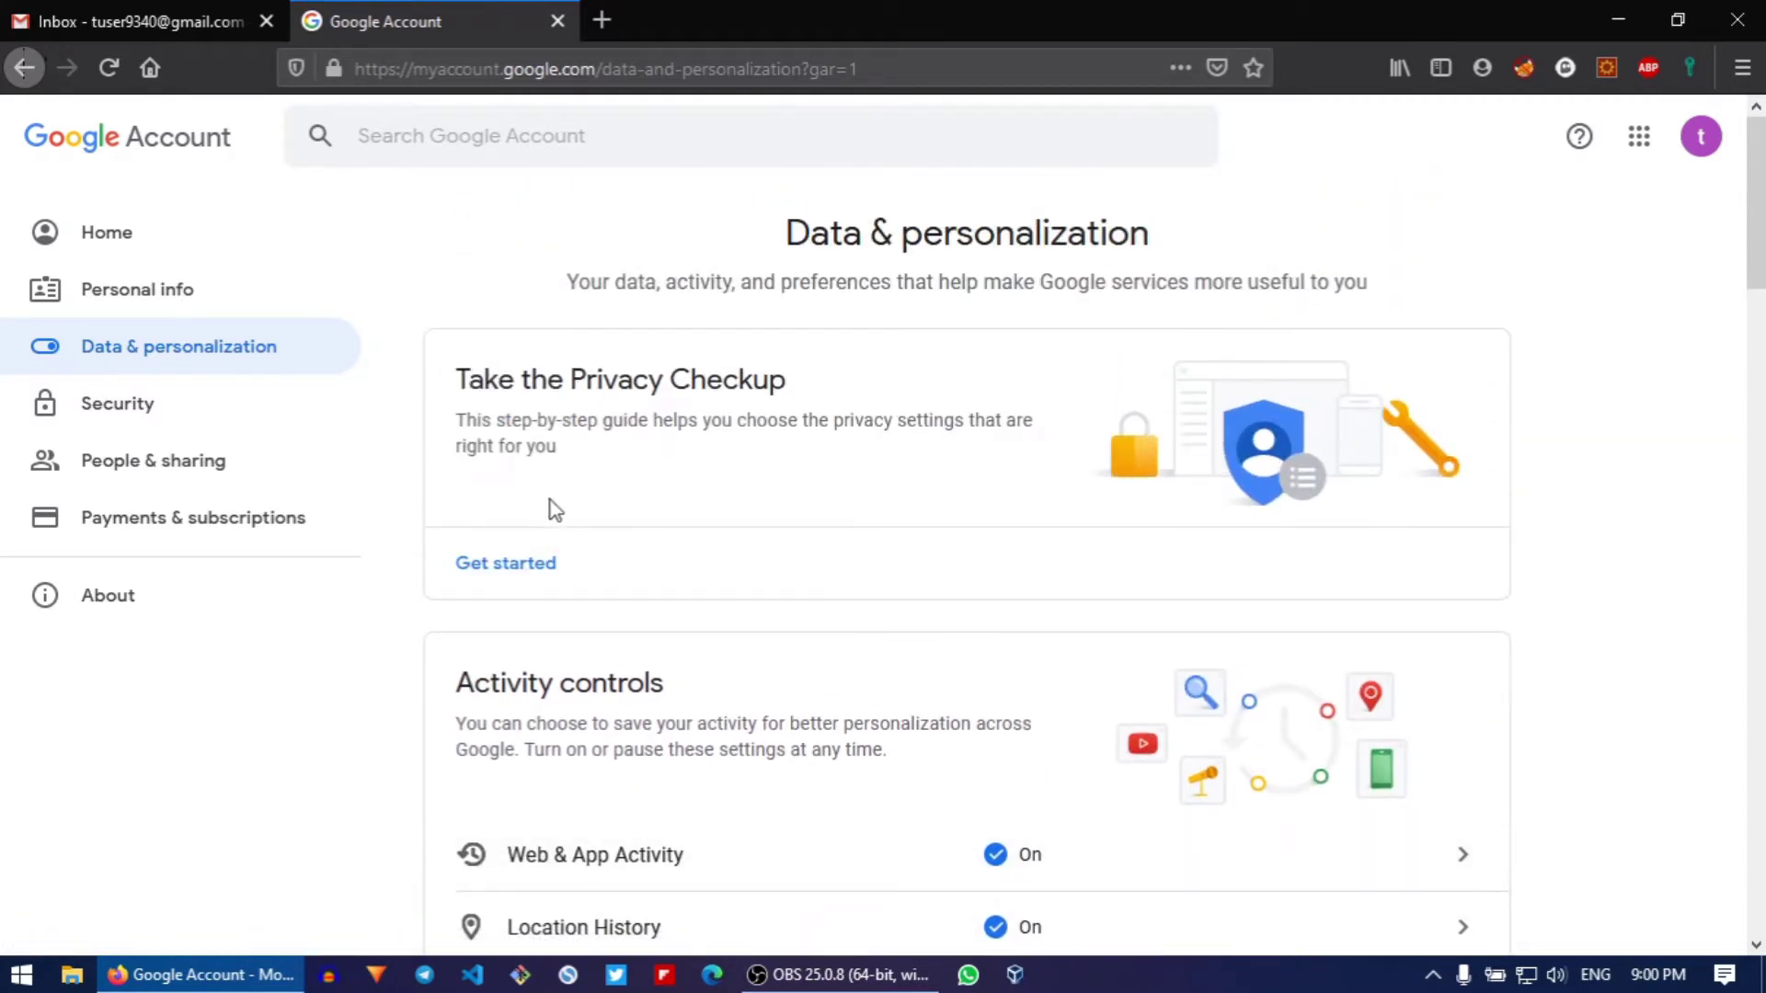
left_click(487, 570)
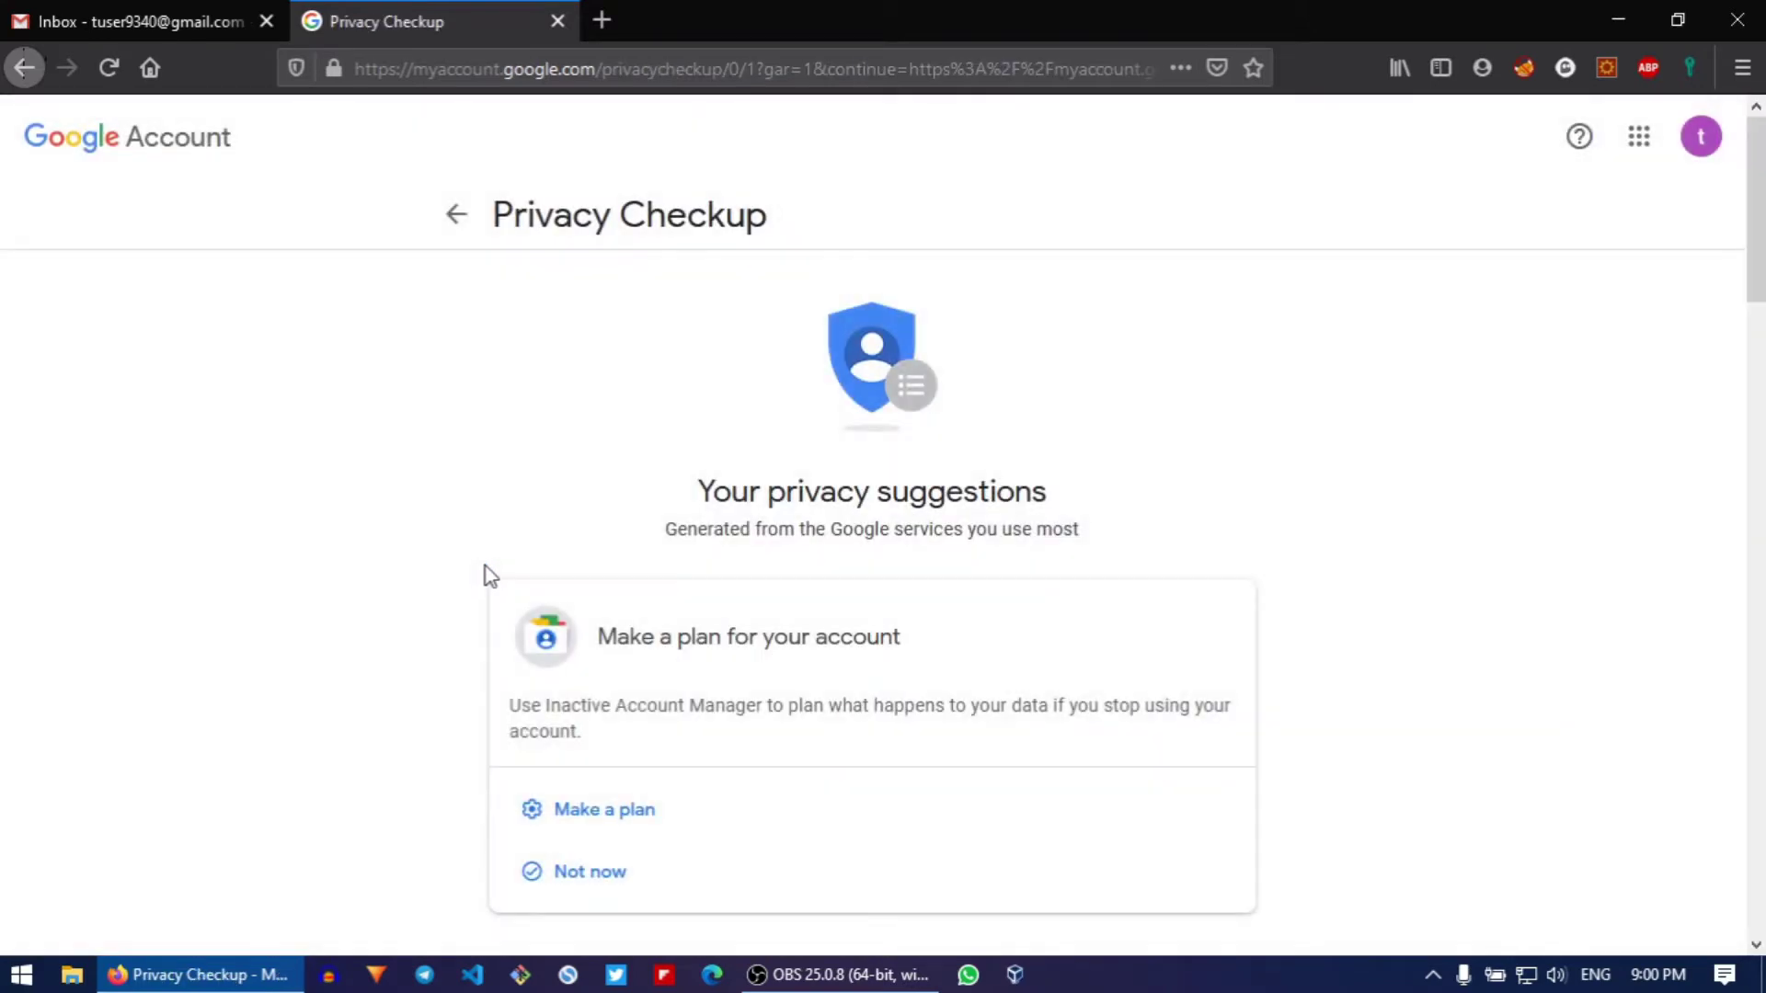
scroll(486, 567, "down", 5)
scroll(486, 567, "up", 4)
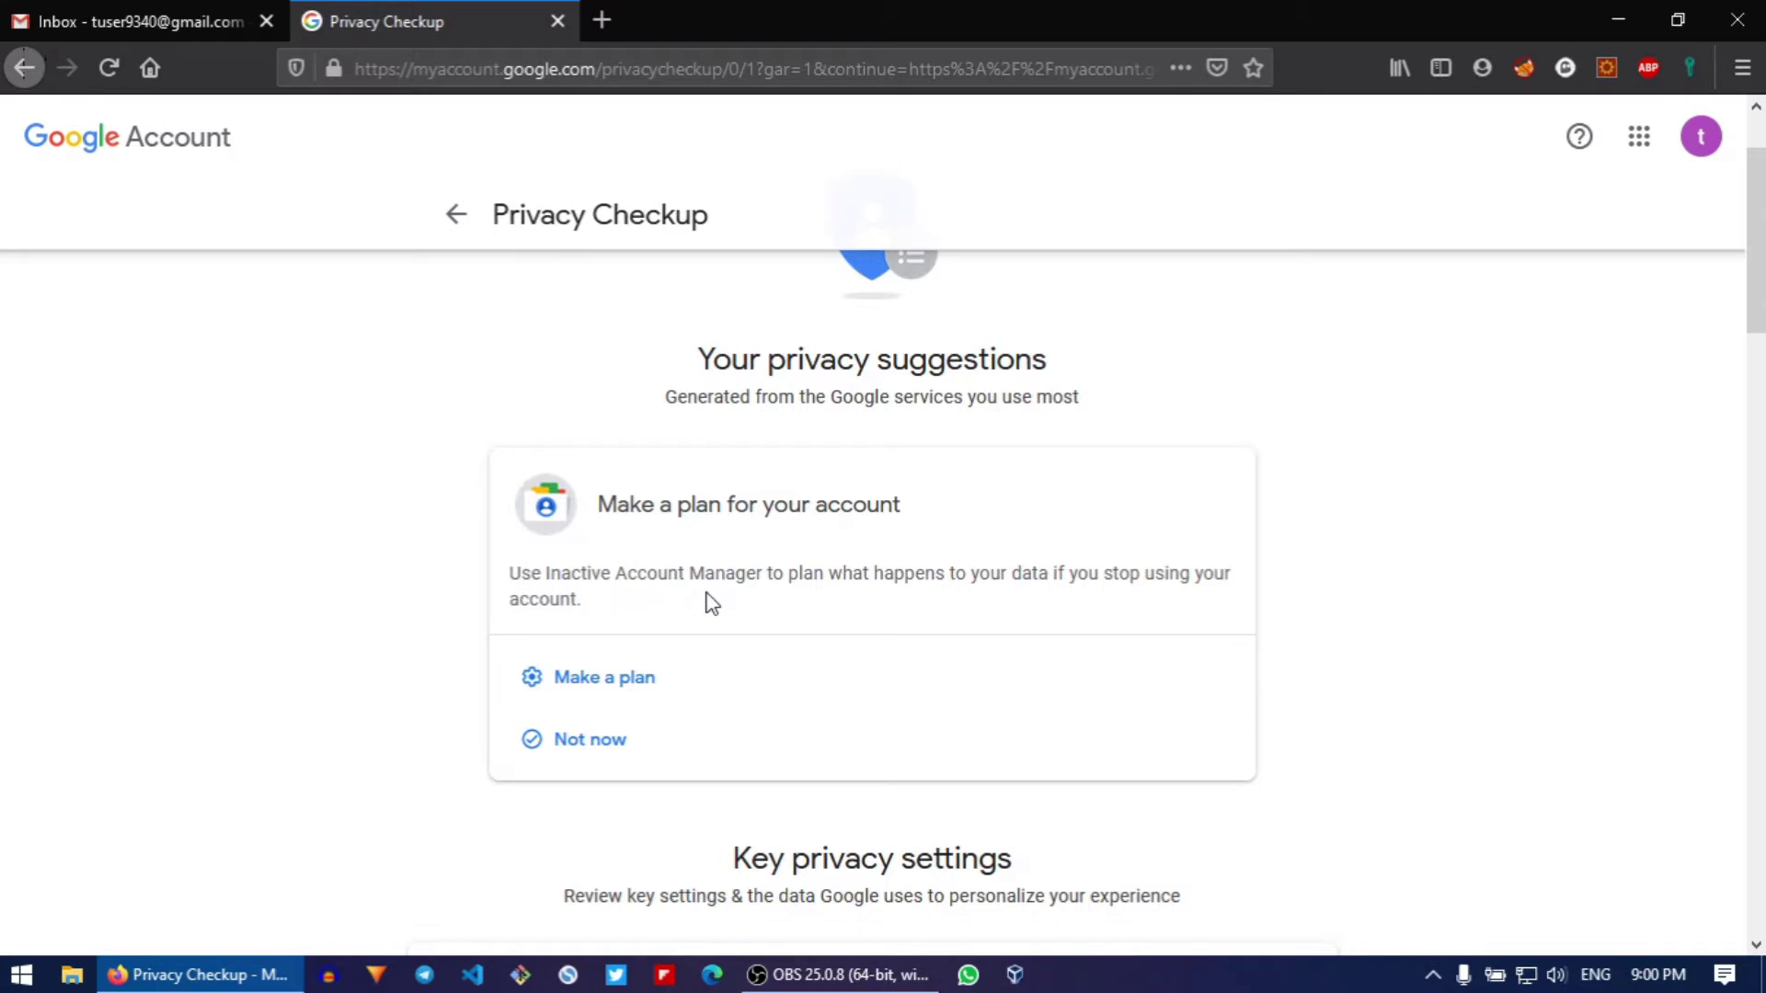
scroll(708, 600, "down", 2)
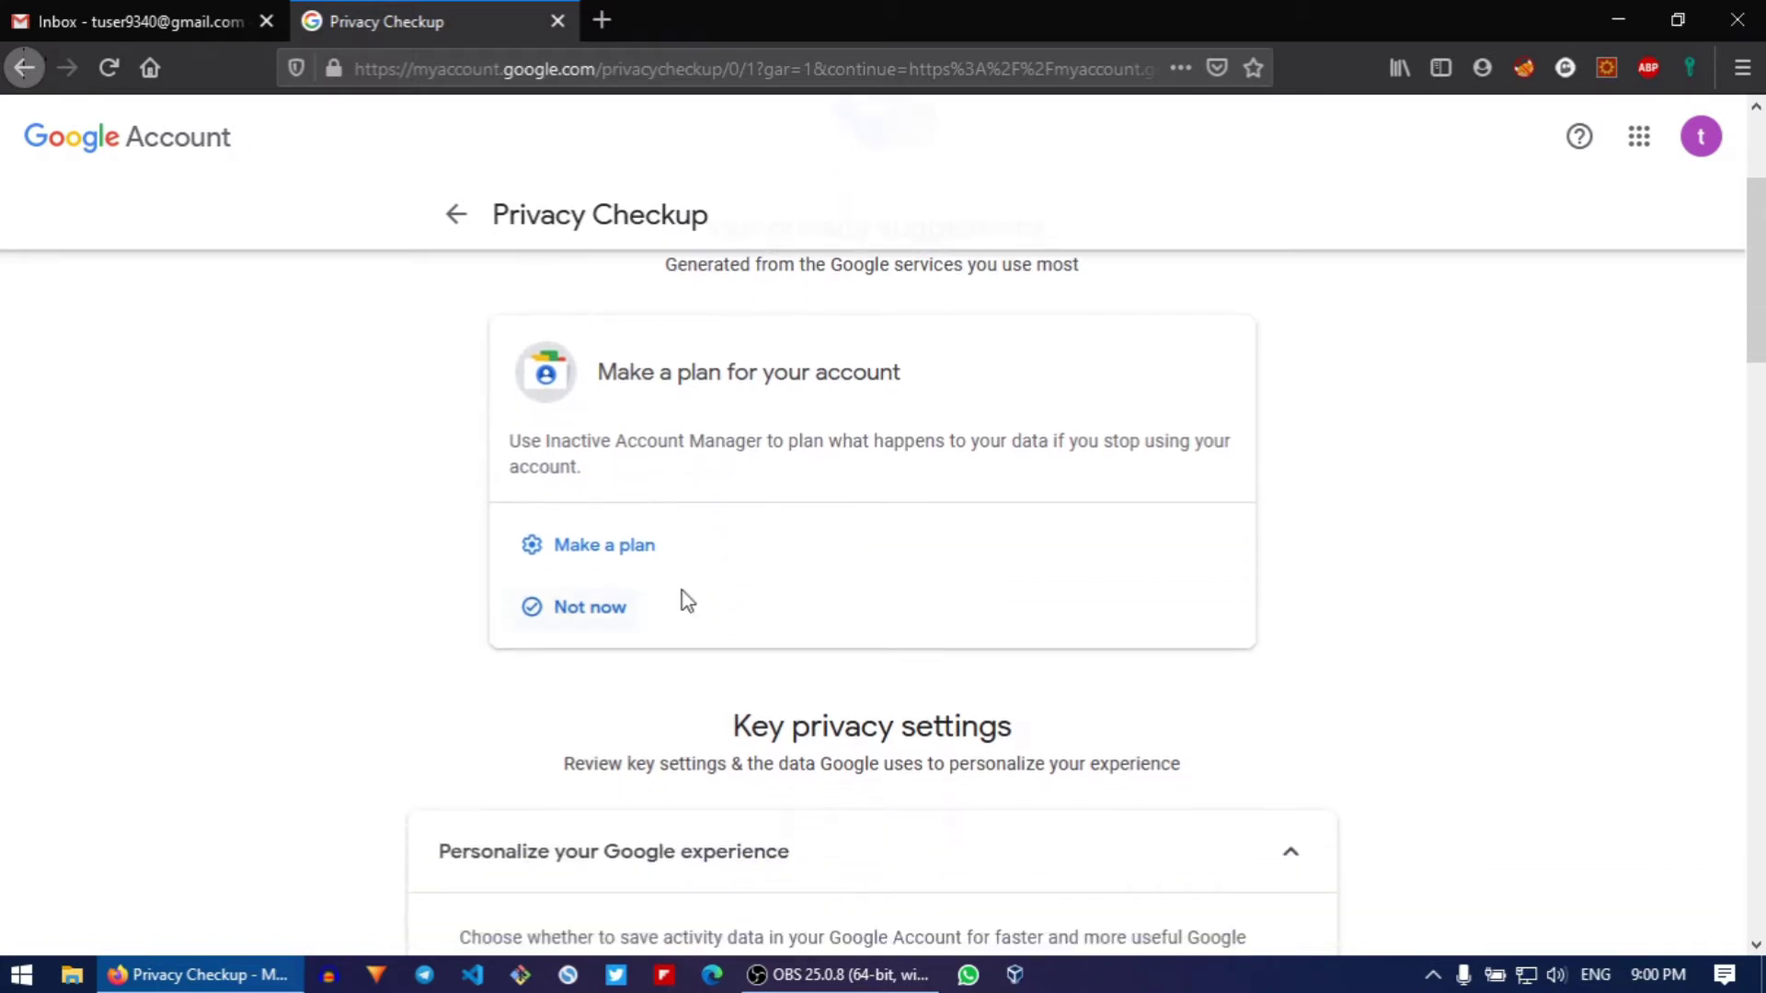
Begin an Inactive Account Manager plan, keeping the 3-month waiting period.
left_click(602, 550)
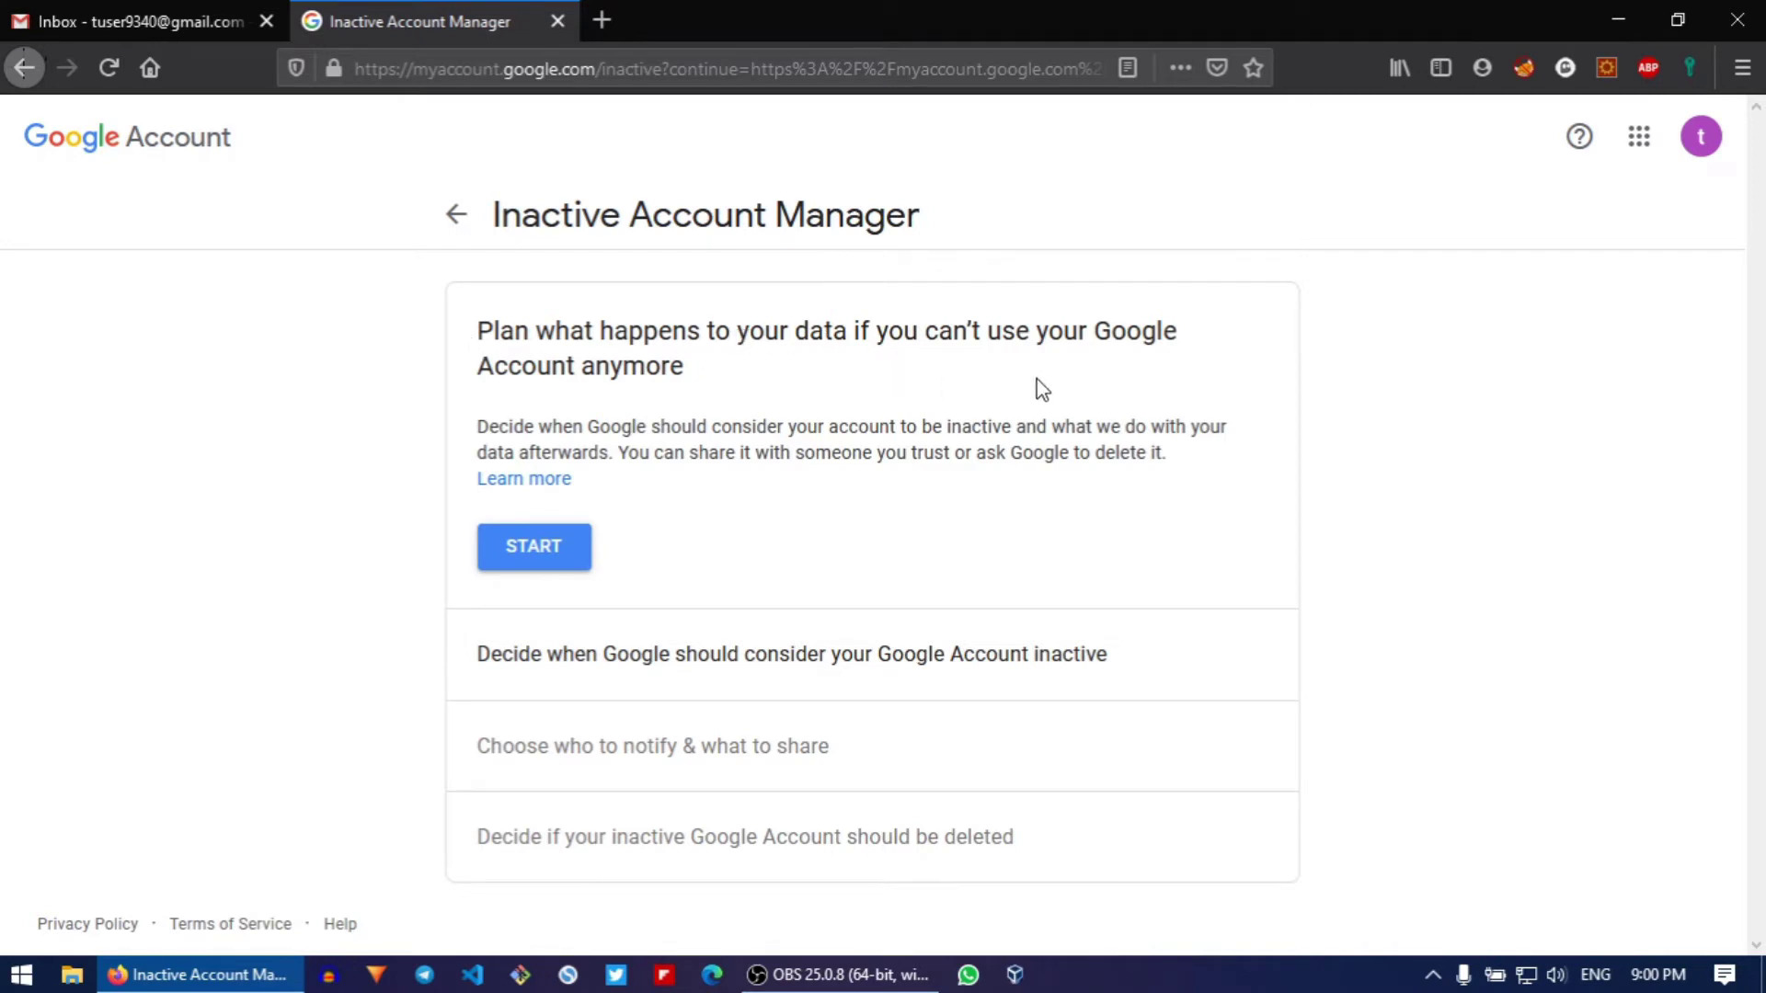
left_click(532, 561)
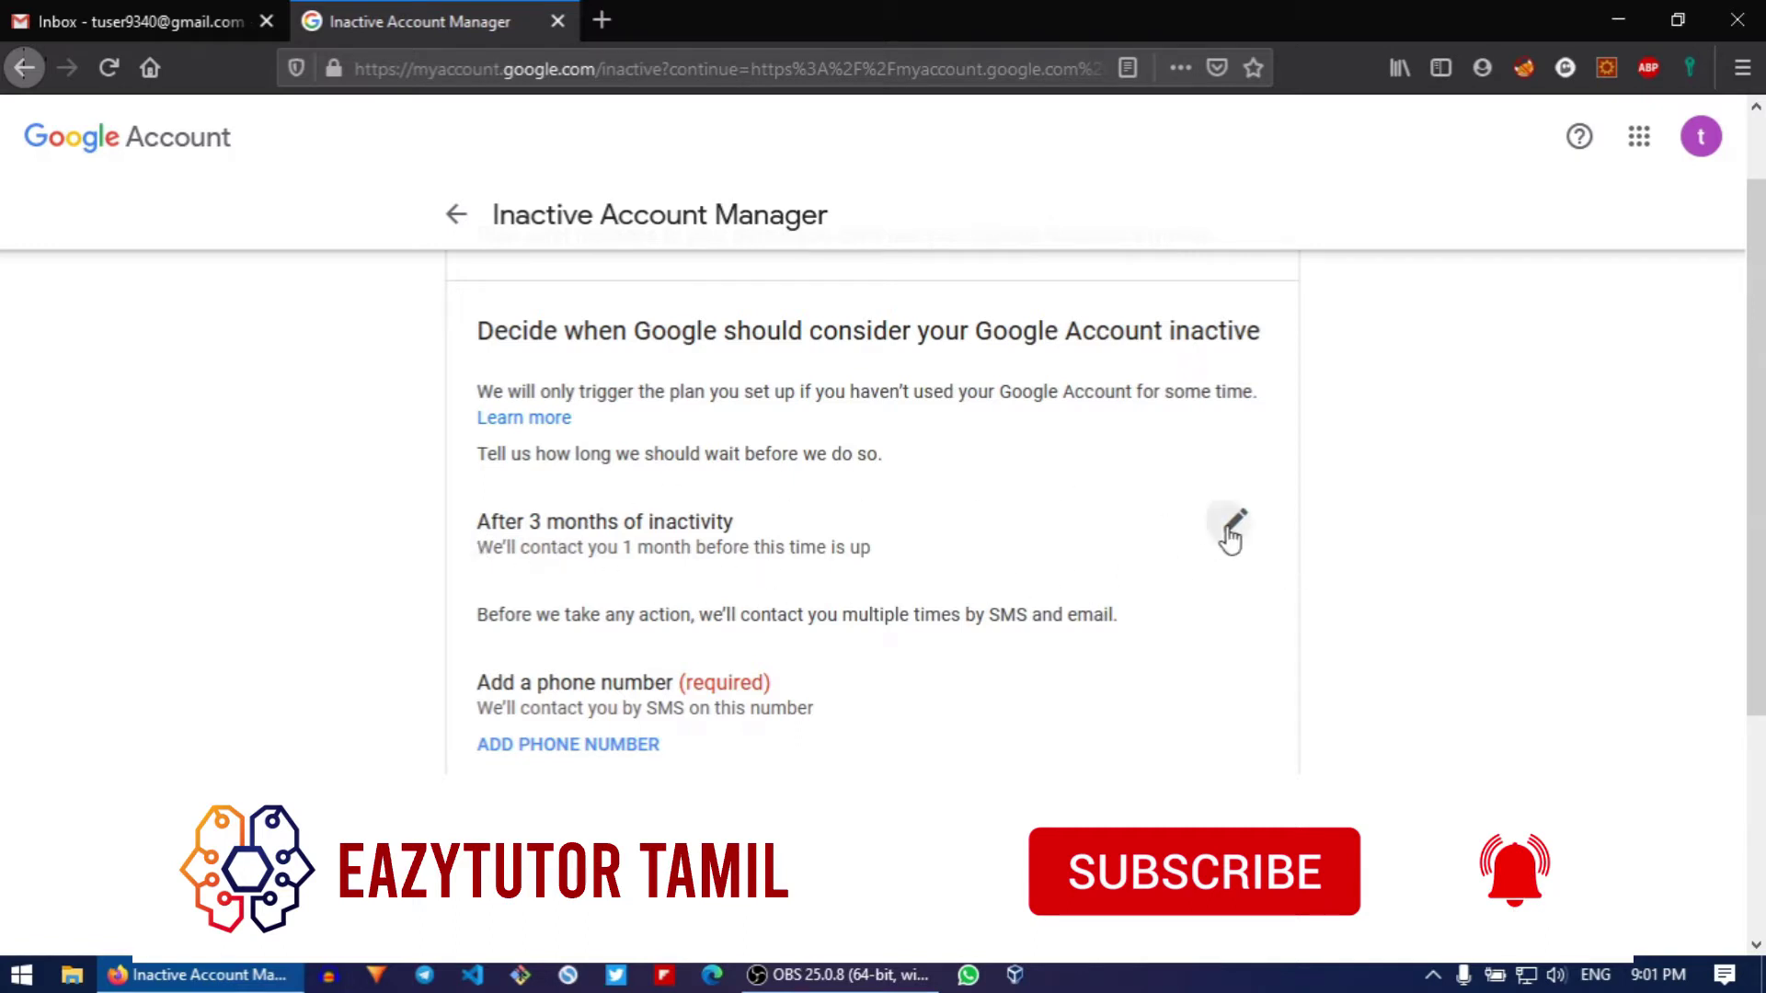
left_click(1231, 525)
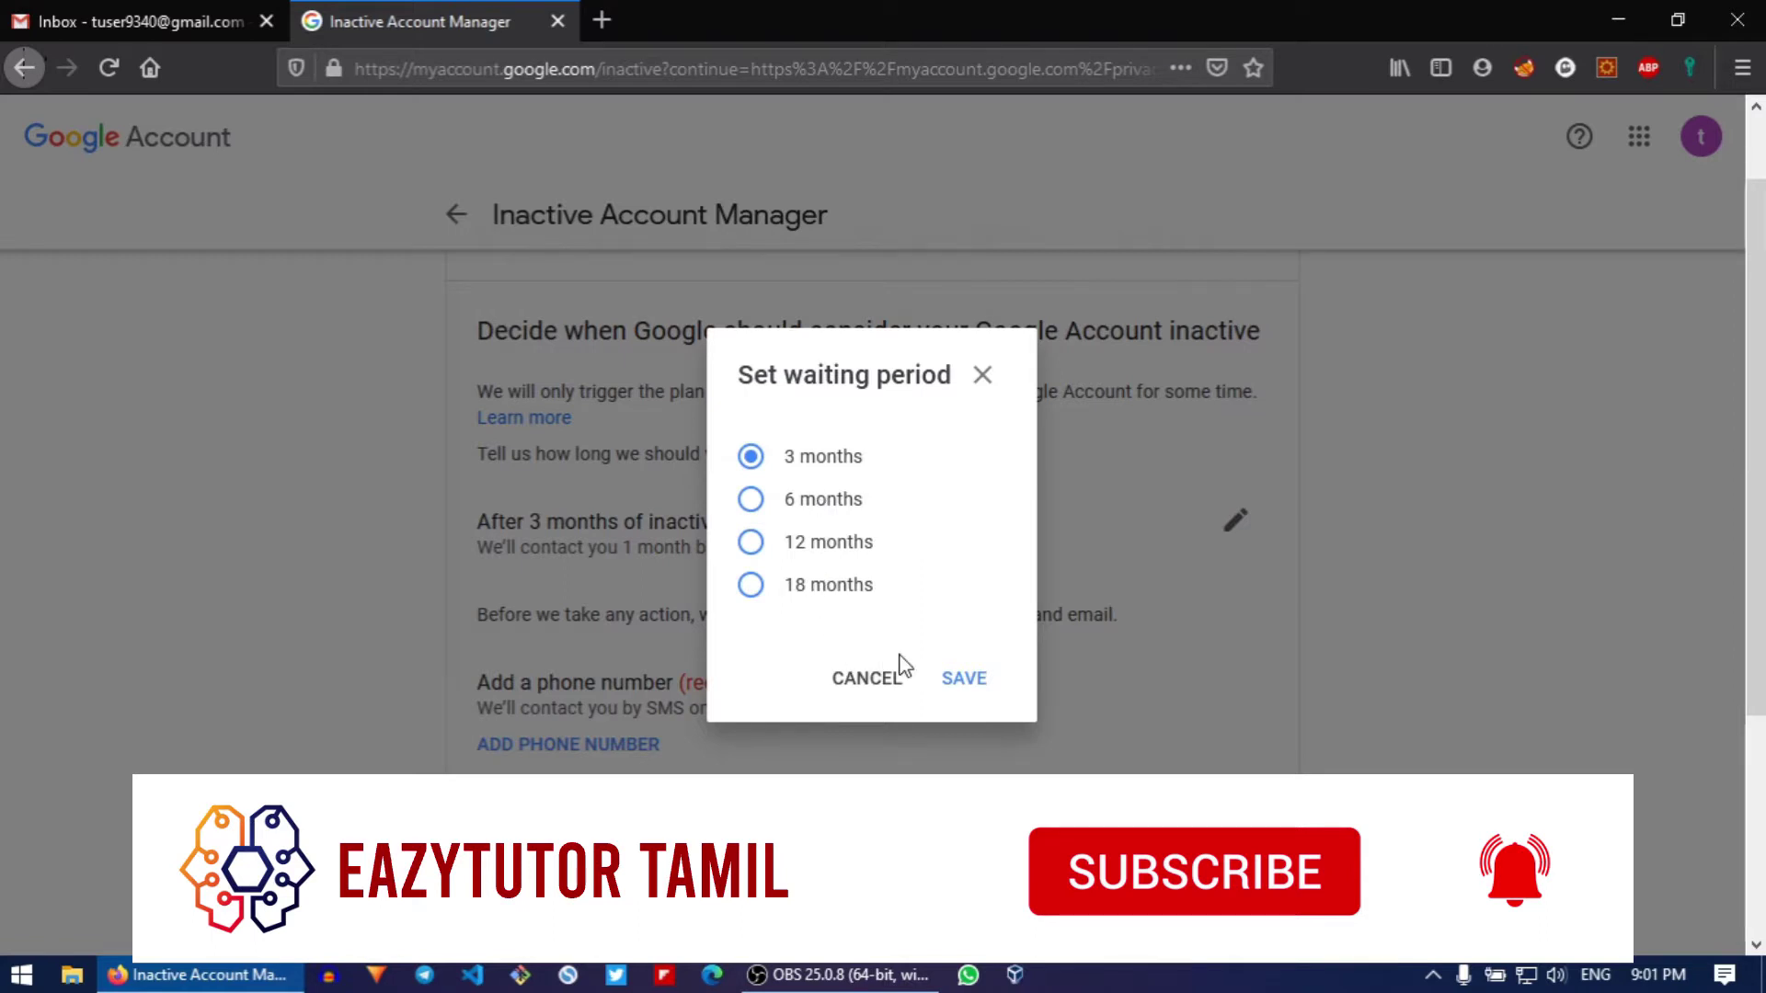
left_click(872, 678)
scroll(840, 664, "down", 2)
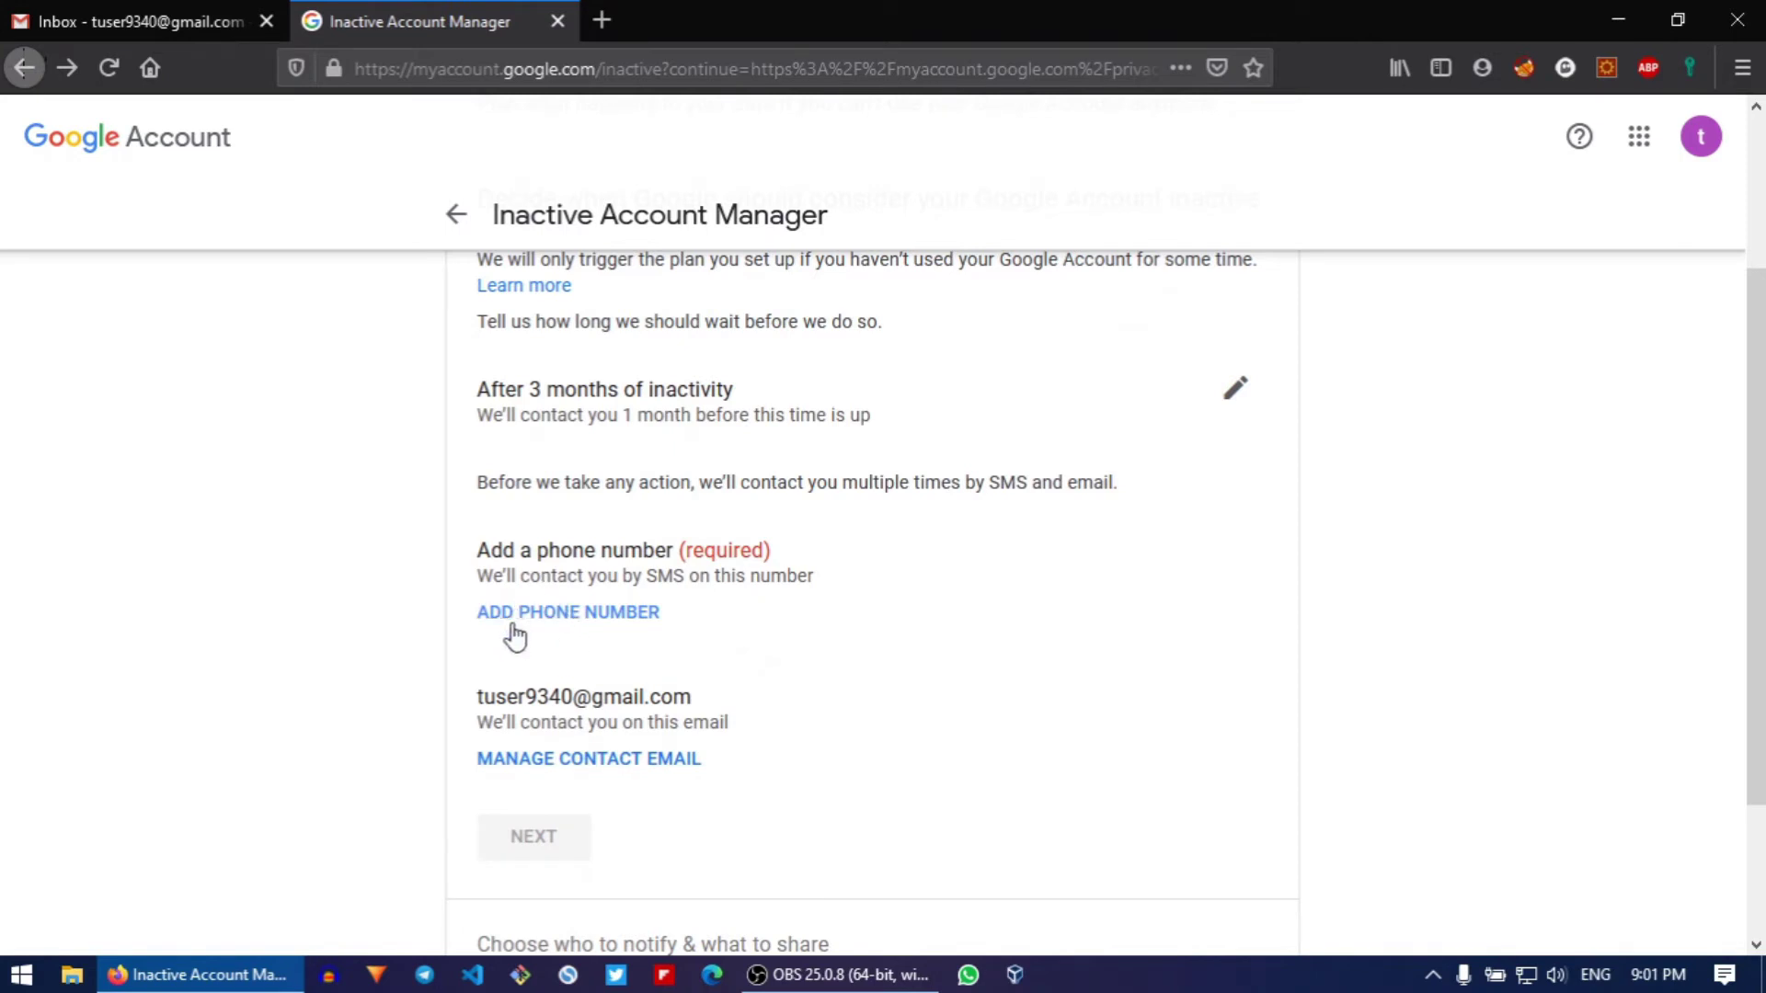
scroll(509, 633, "down", 2)
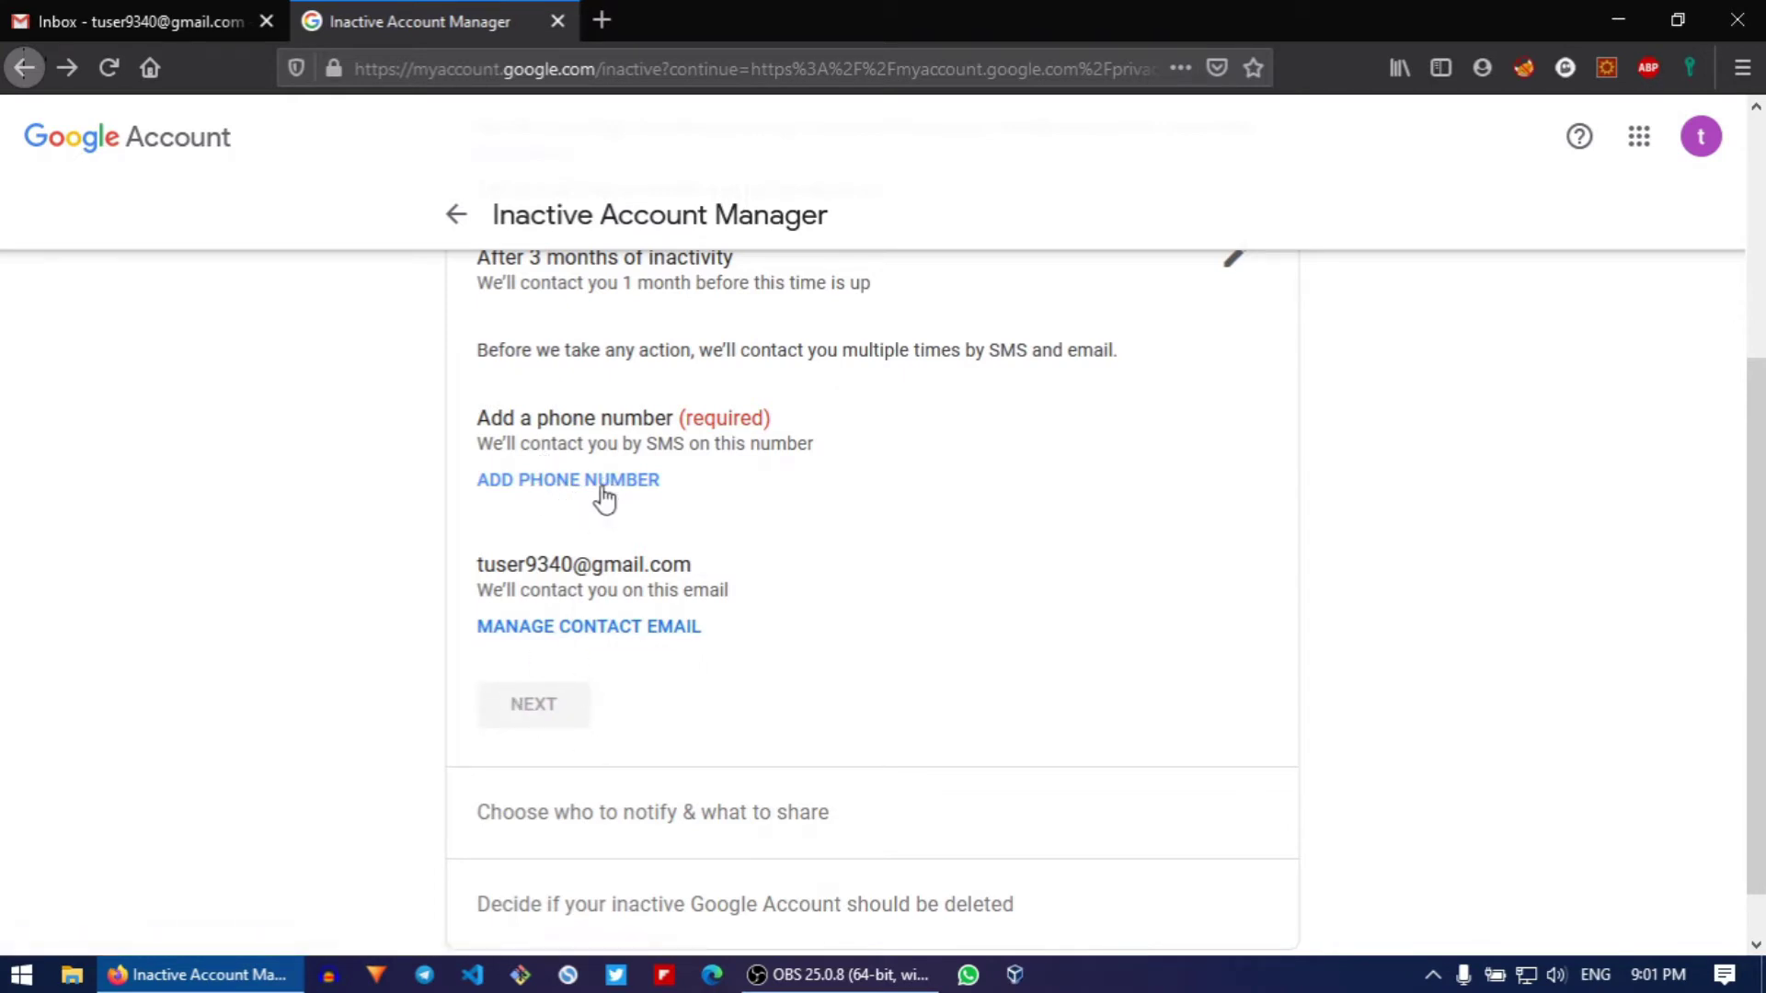
scroll(730, 421, "up", 2)
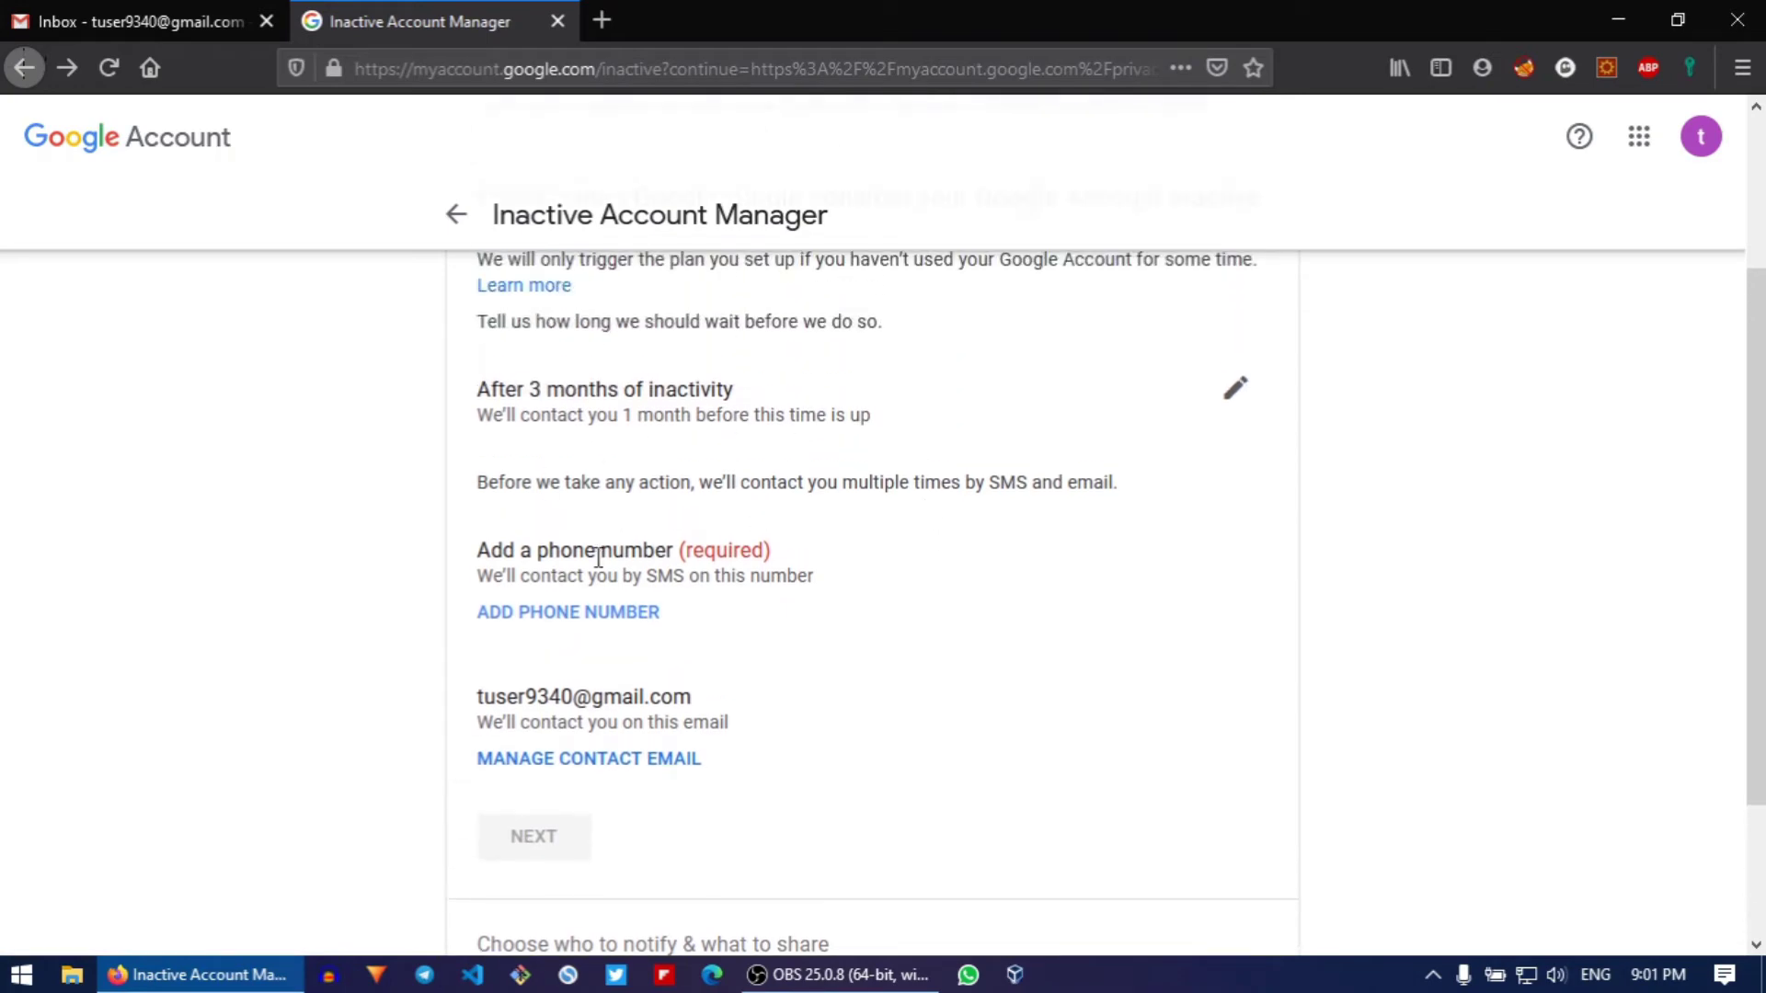
Add the account's existing phone number to the plan for alerts.
left_click(583, 615)
left_click(903, 485)
left_click(982, 688)
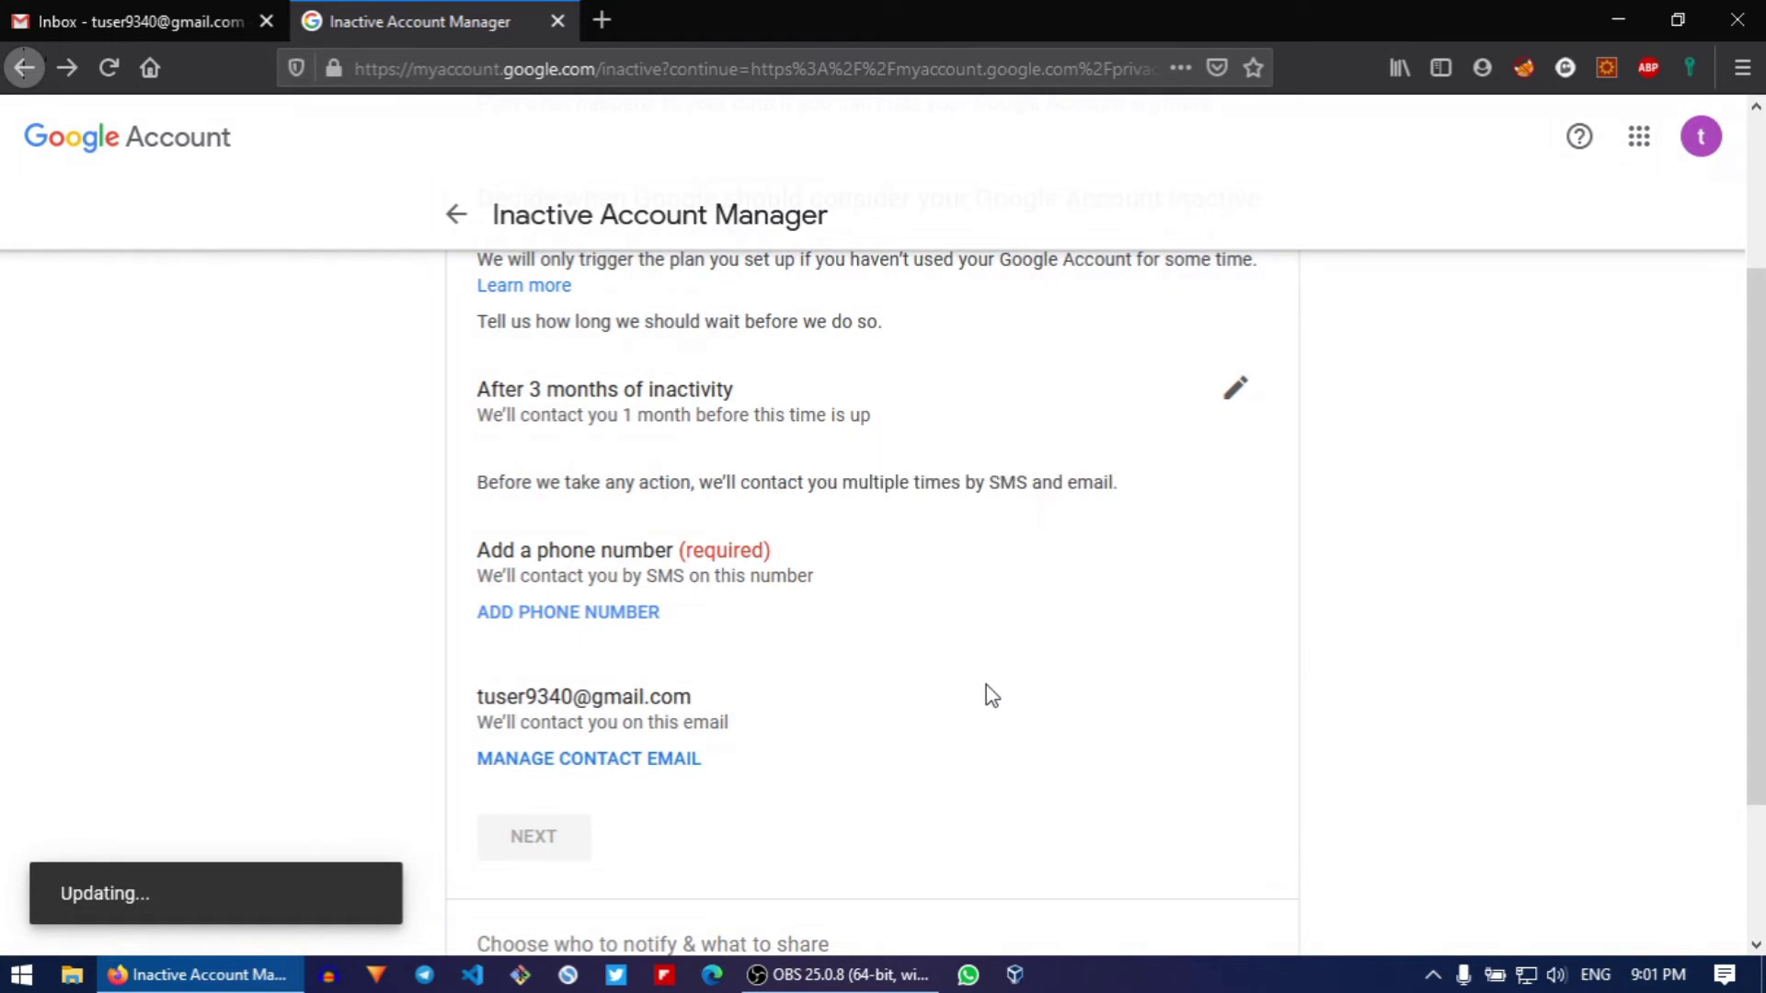
scroll(738, 682, "down", 2)
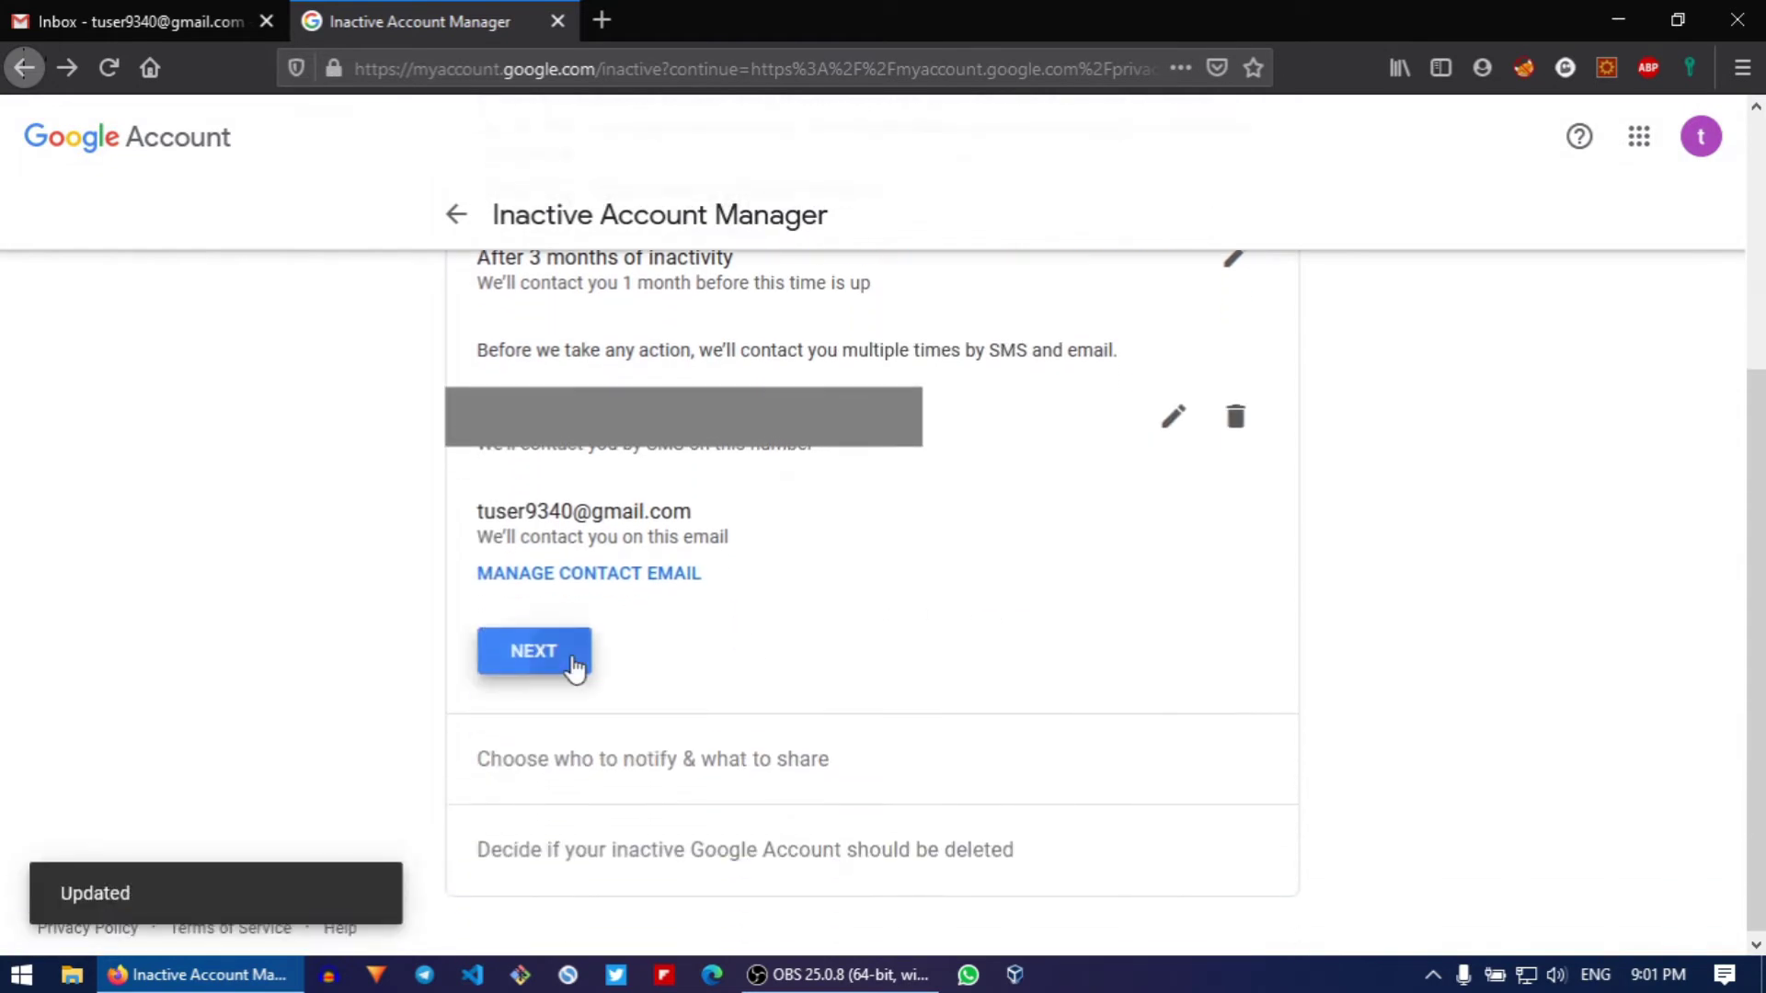
Notify nobody, turn on 'Yes, delete my inactive Google Account', and exit the plan.
left_click(571, 660)
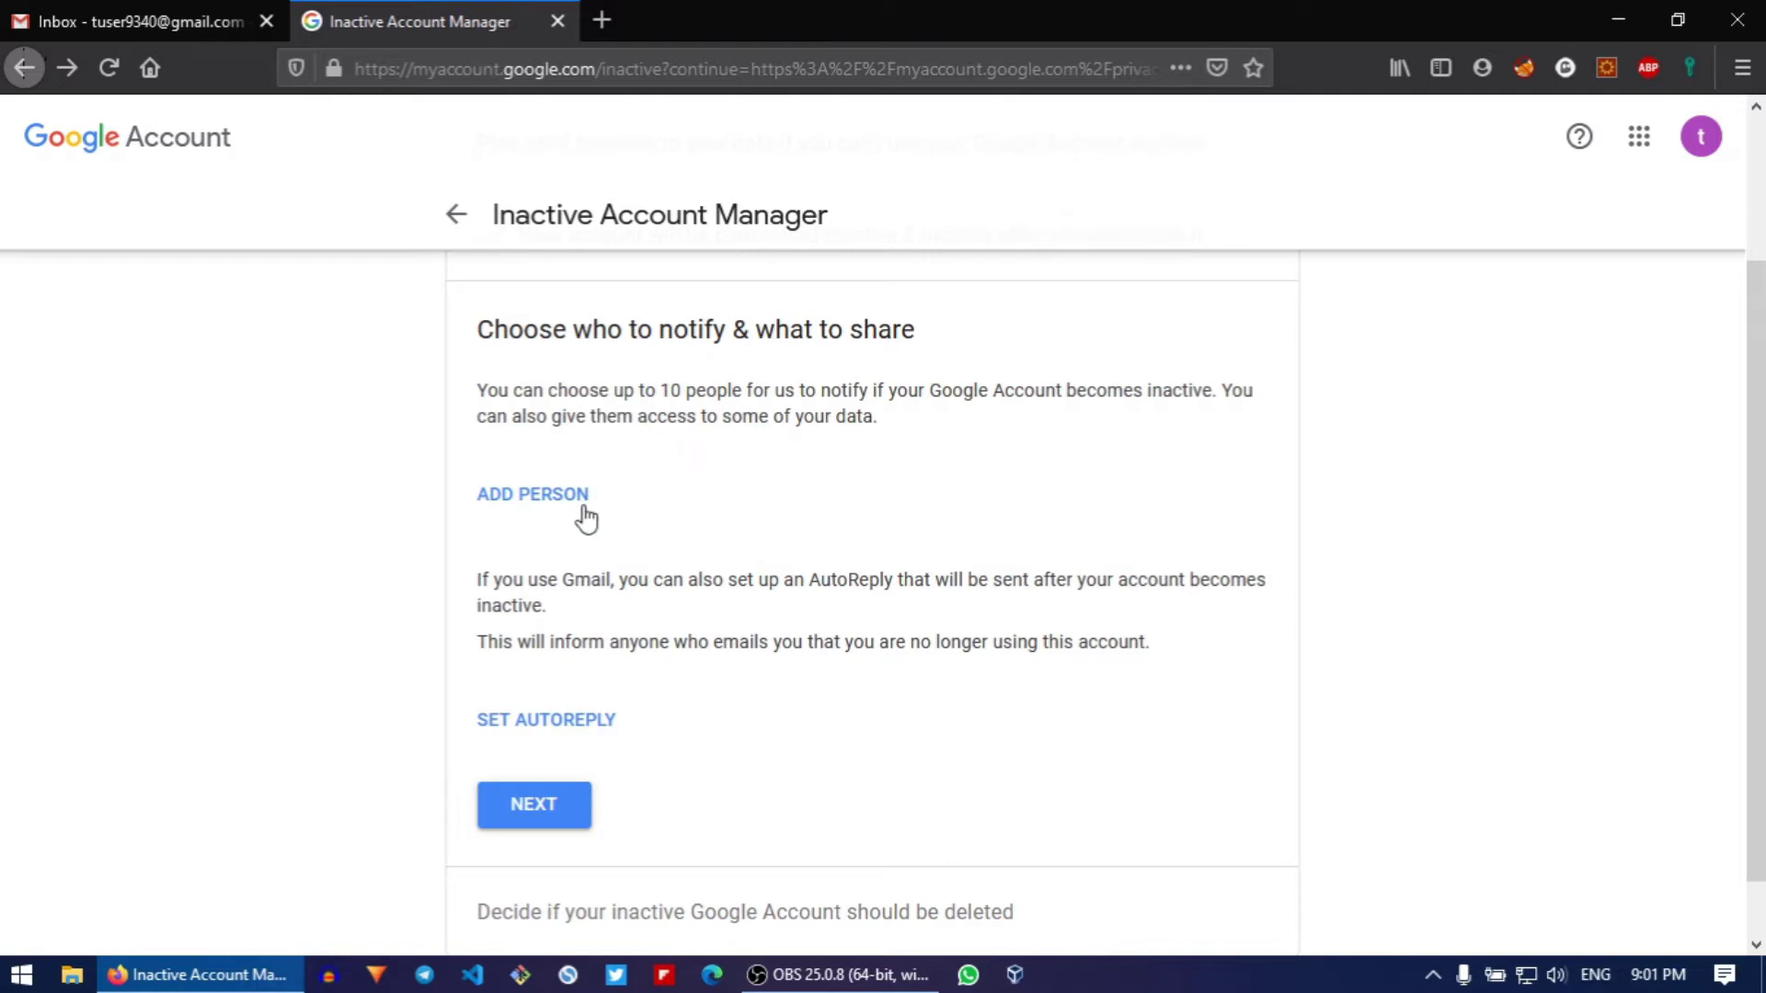
left_click(516, 823)
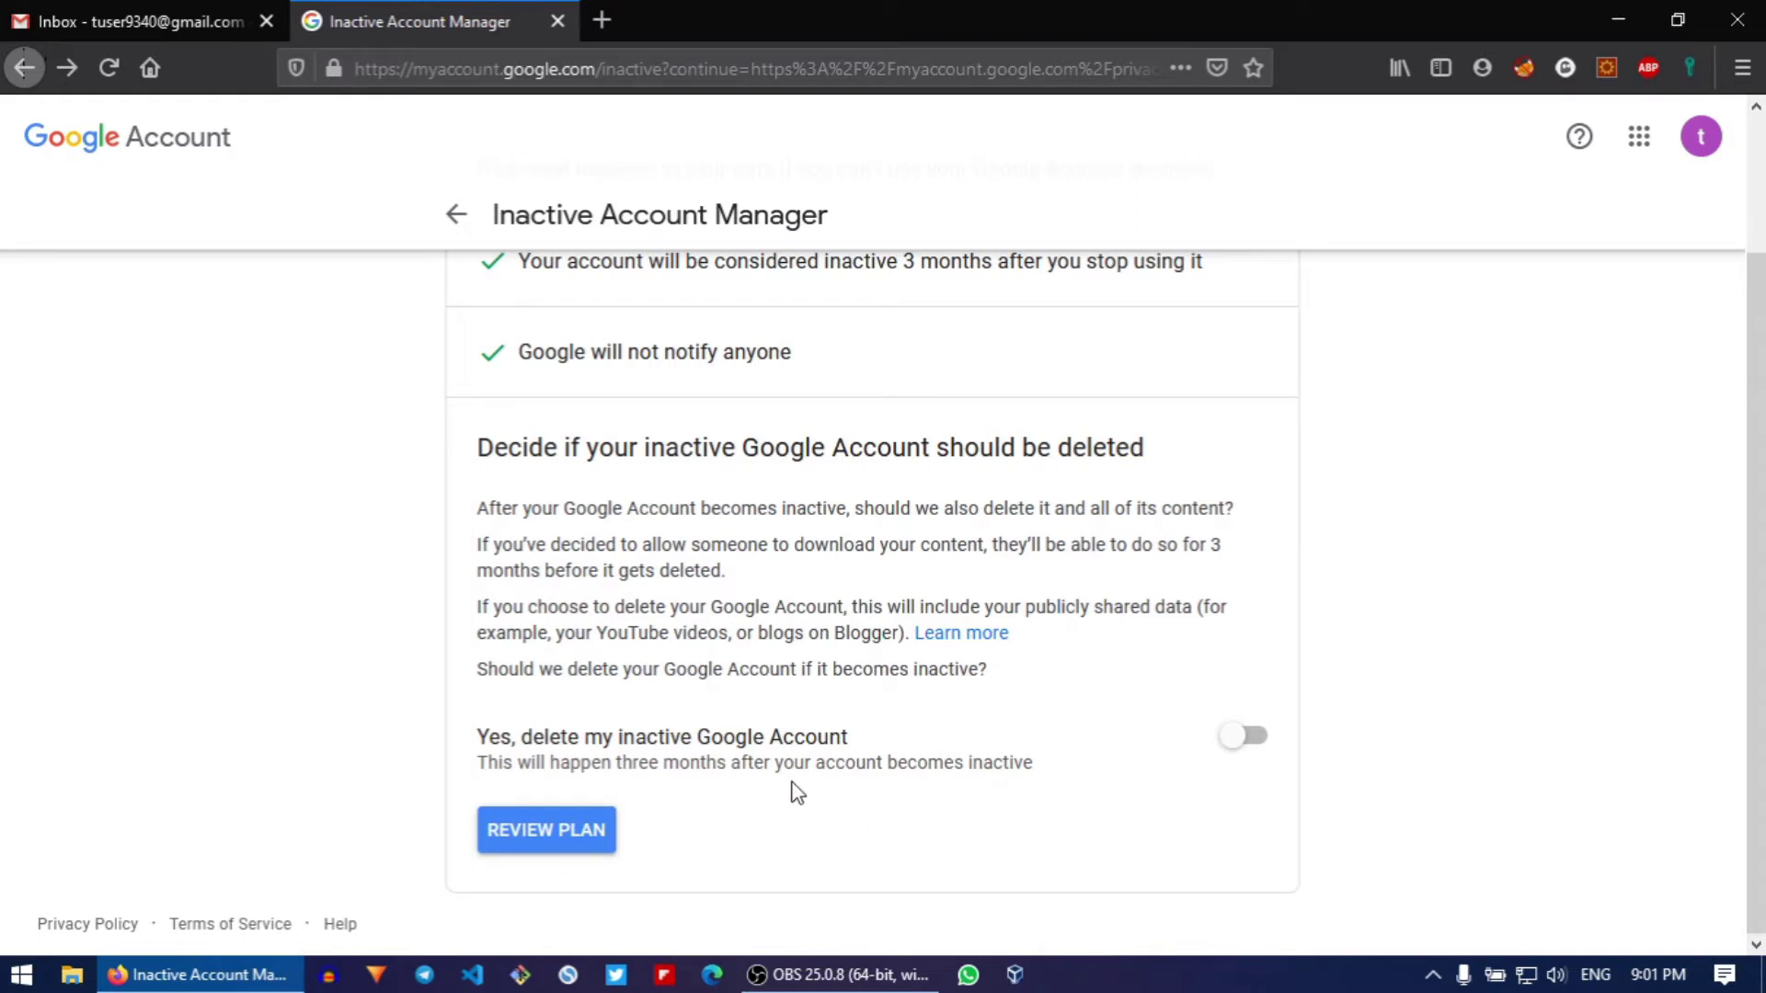
left_click(1247, 736)
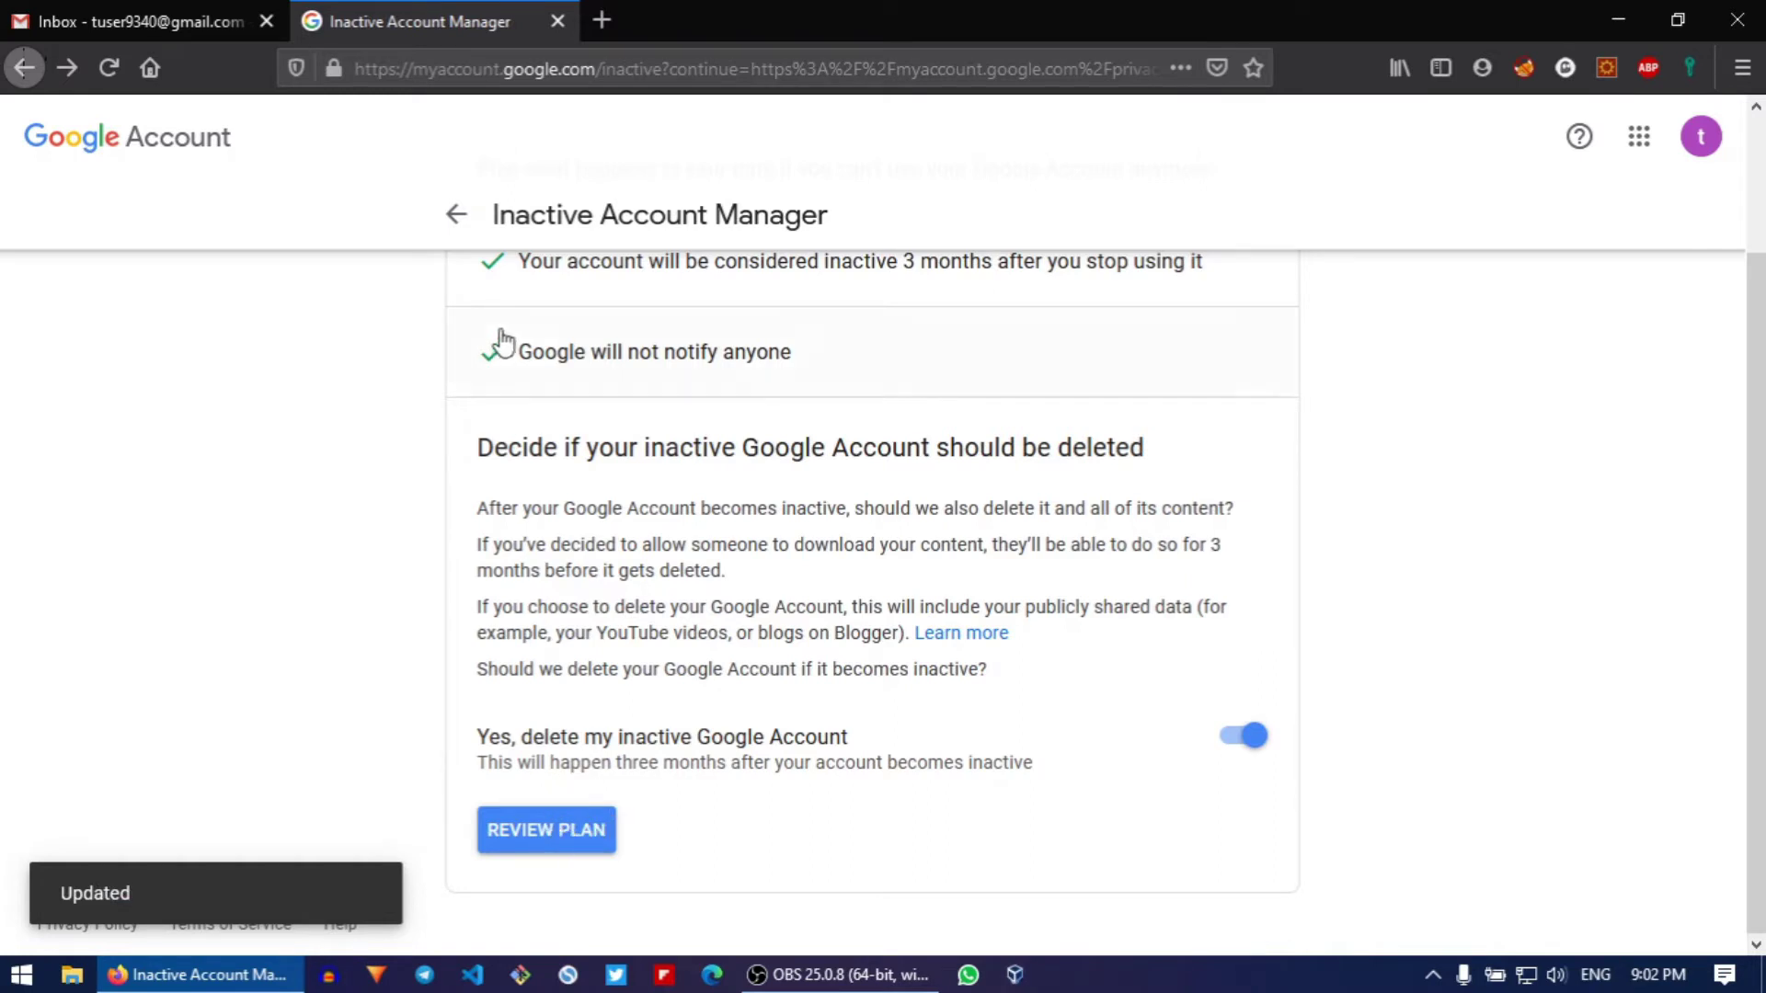
left_click(458, 218)
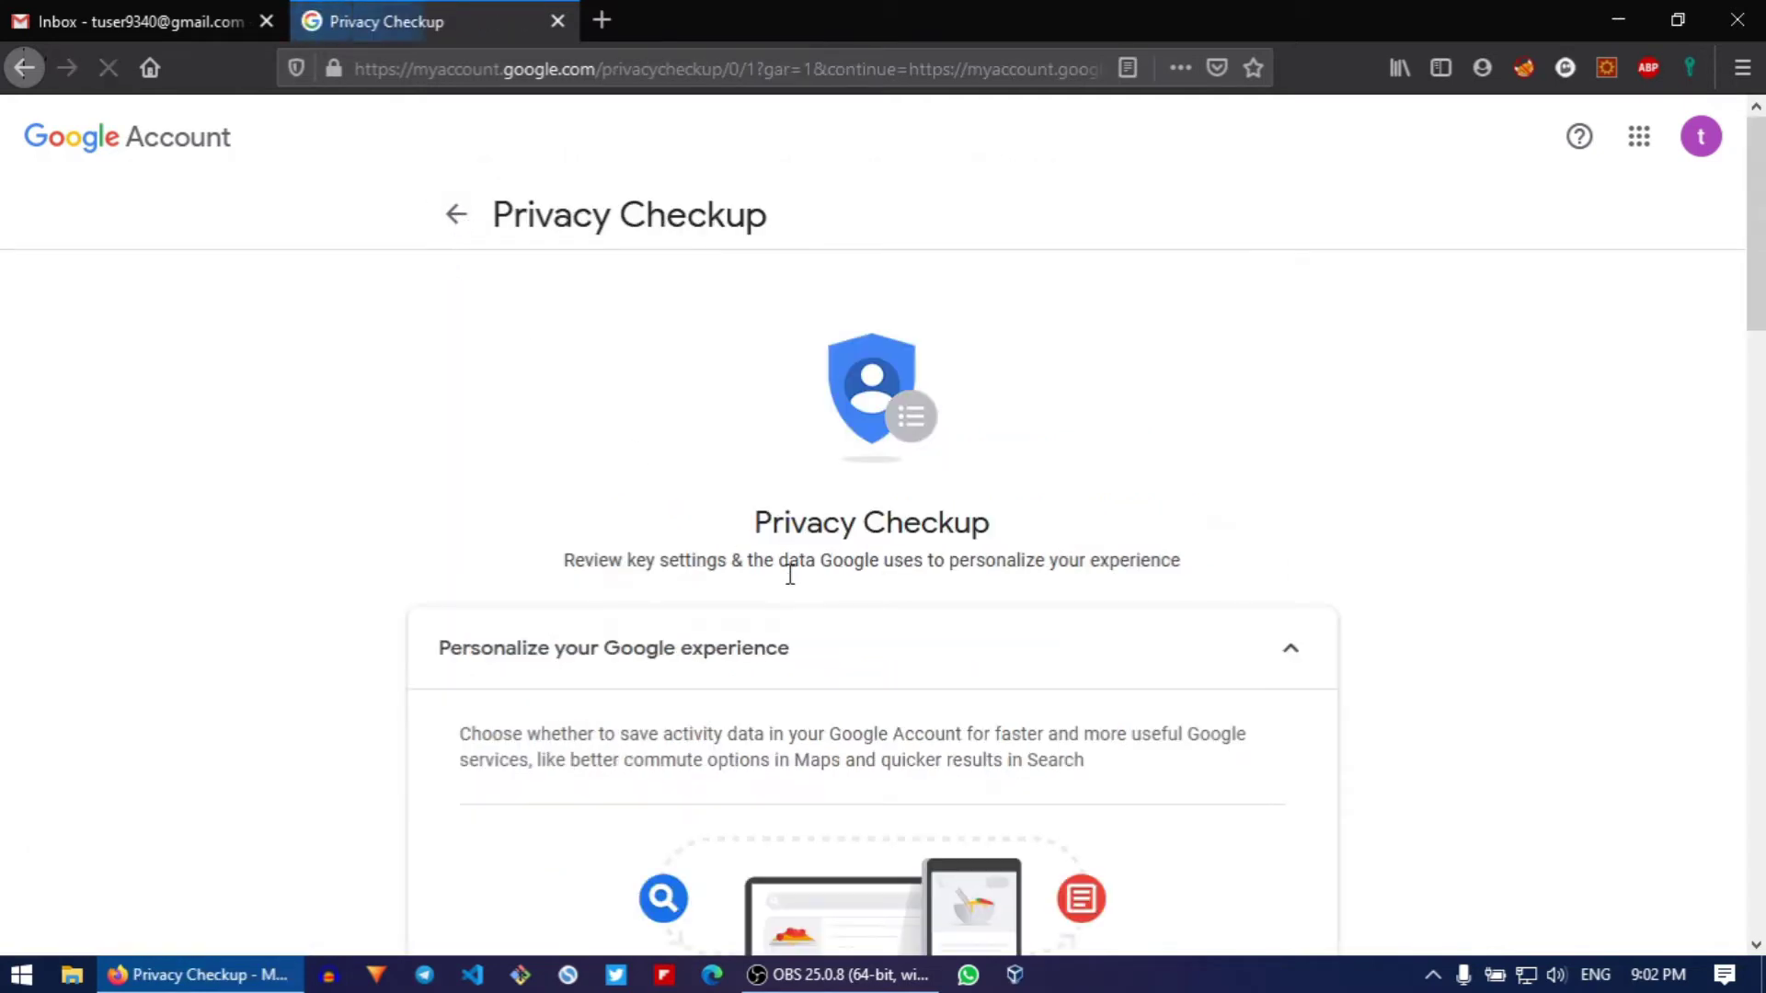
Go back to Data & personalization, restart the Privacy Checkup, and scroll to Web & App Activity.
scroll(791, 574, "down", 1)
scroll(791, 582, "down", 3)
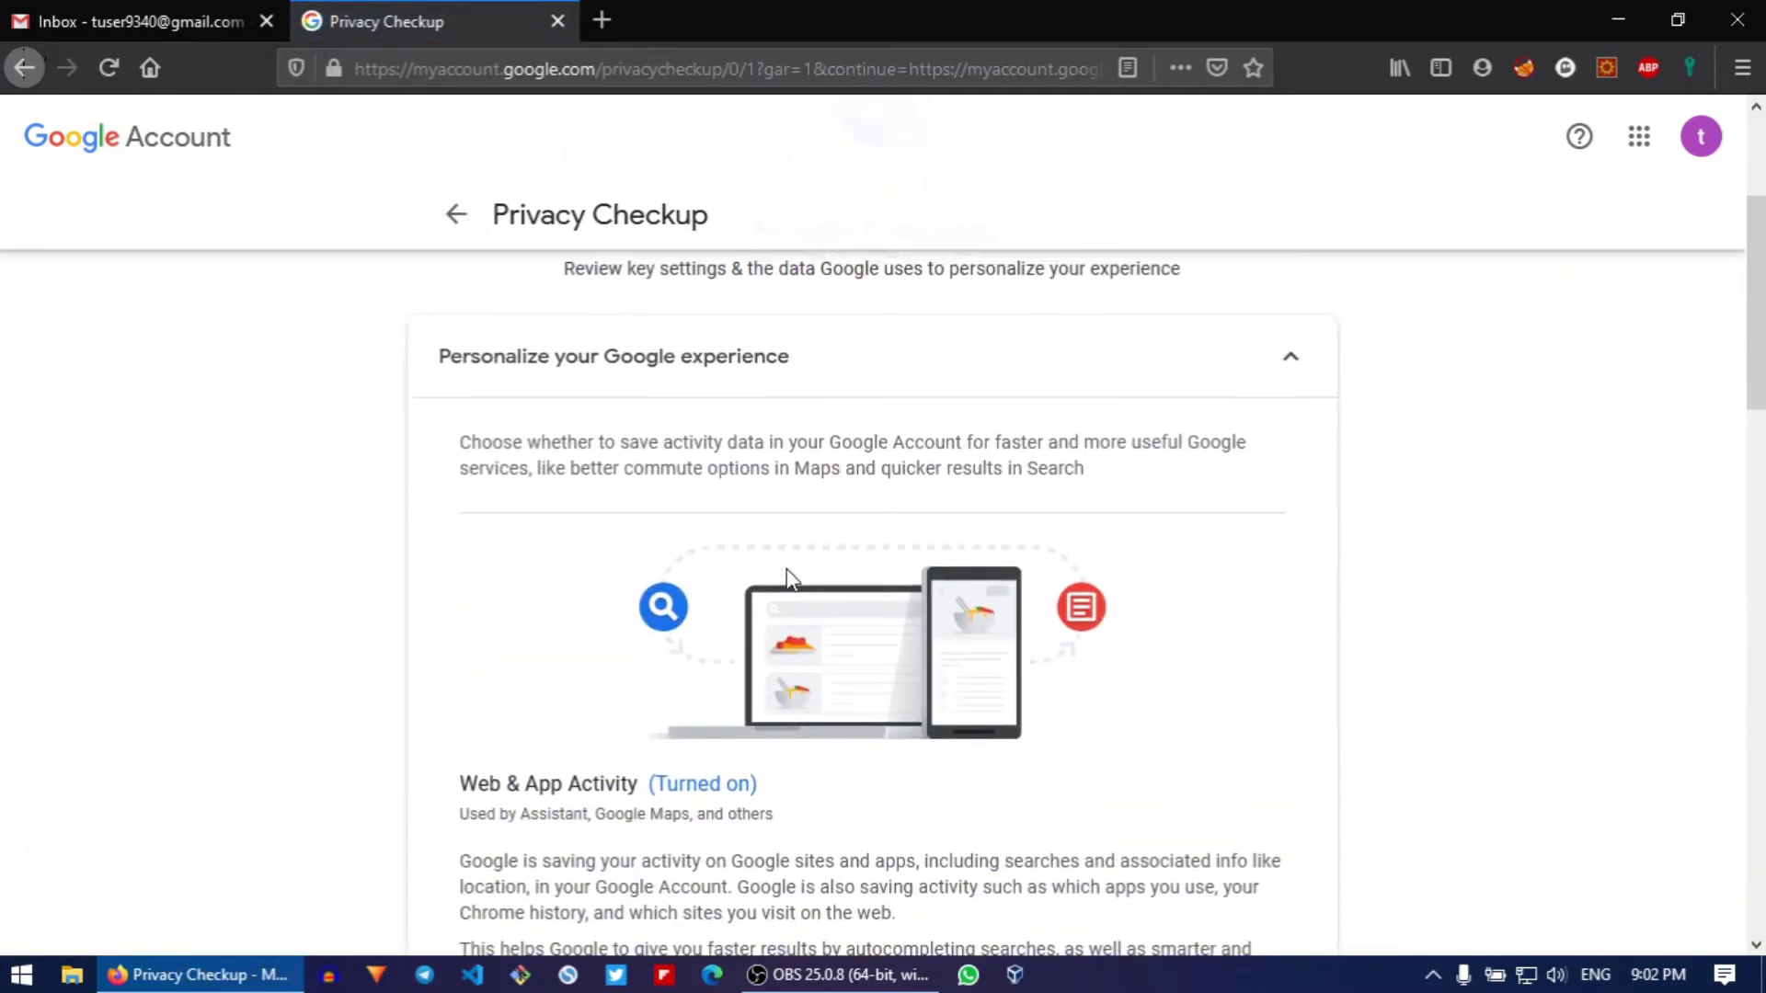
scroll(788, 575, "up", 4)
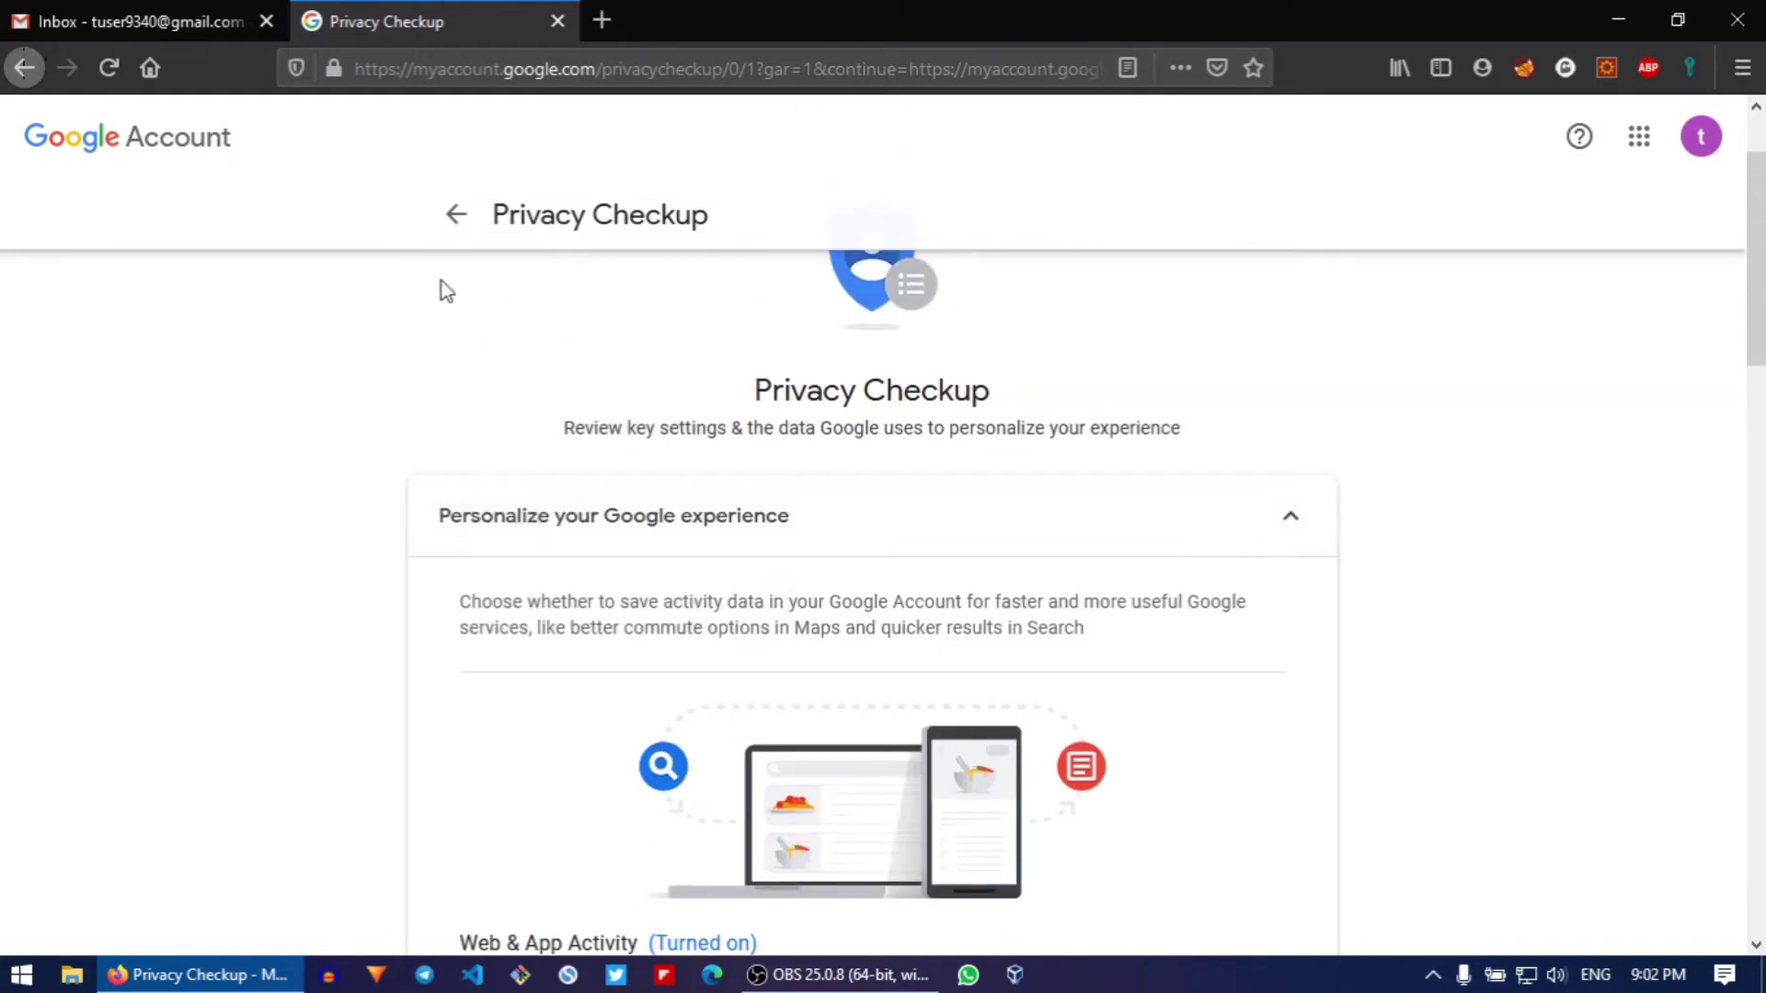
left_click(454, 238)
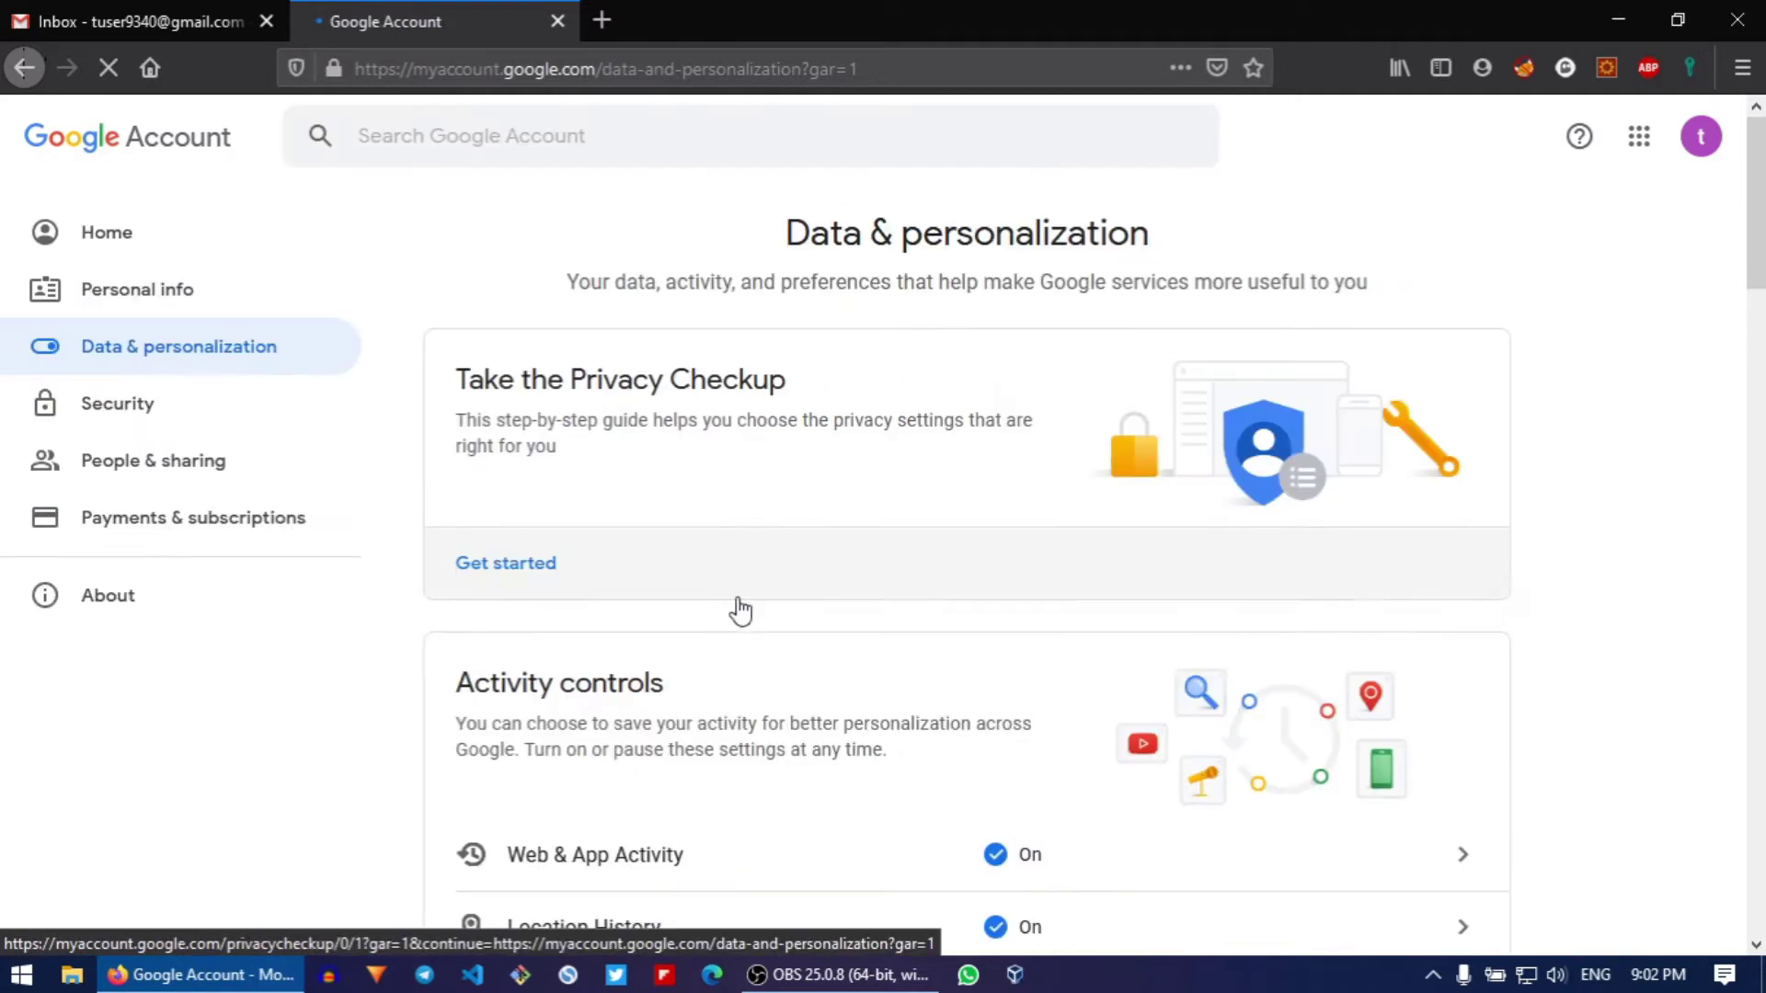
left_click(474, 583)
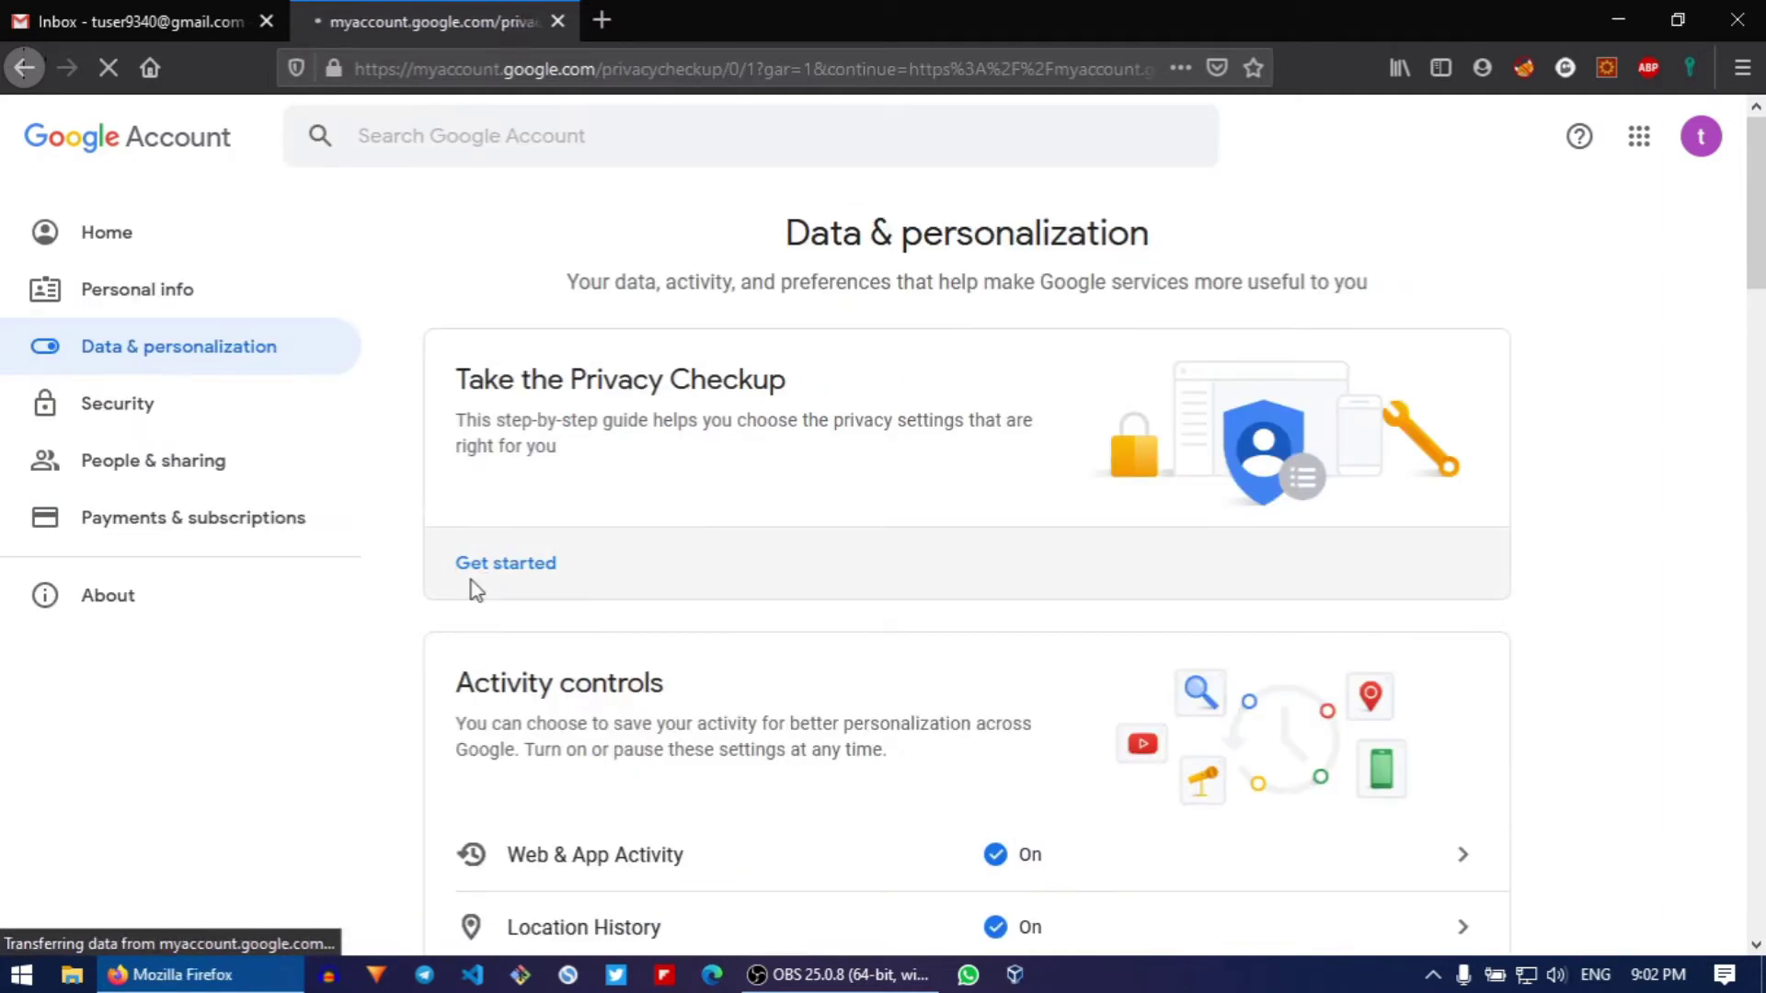
scroll(543, 559, "down", 4)
scroll(544, 560, "up", 3)
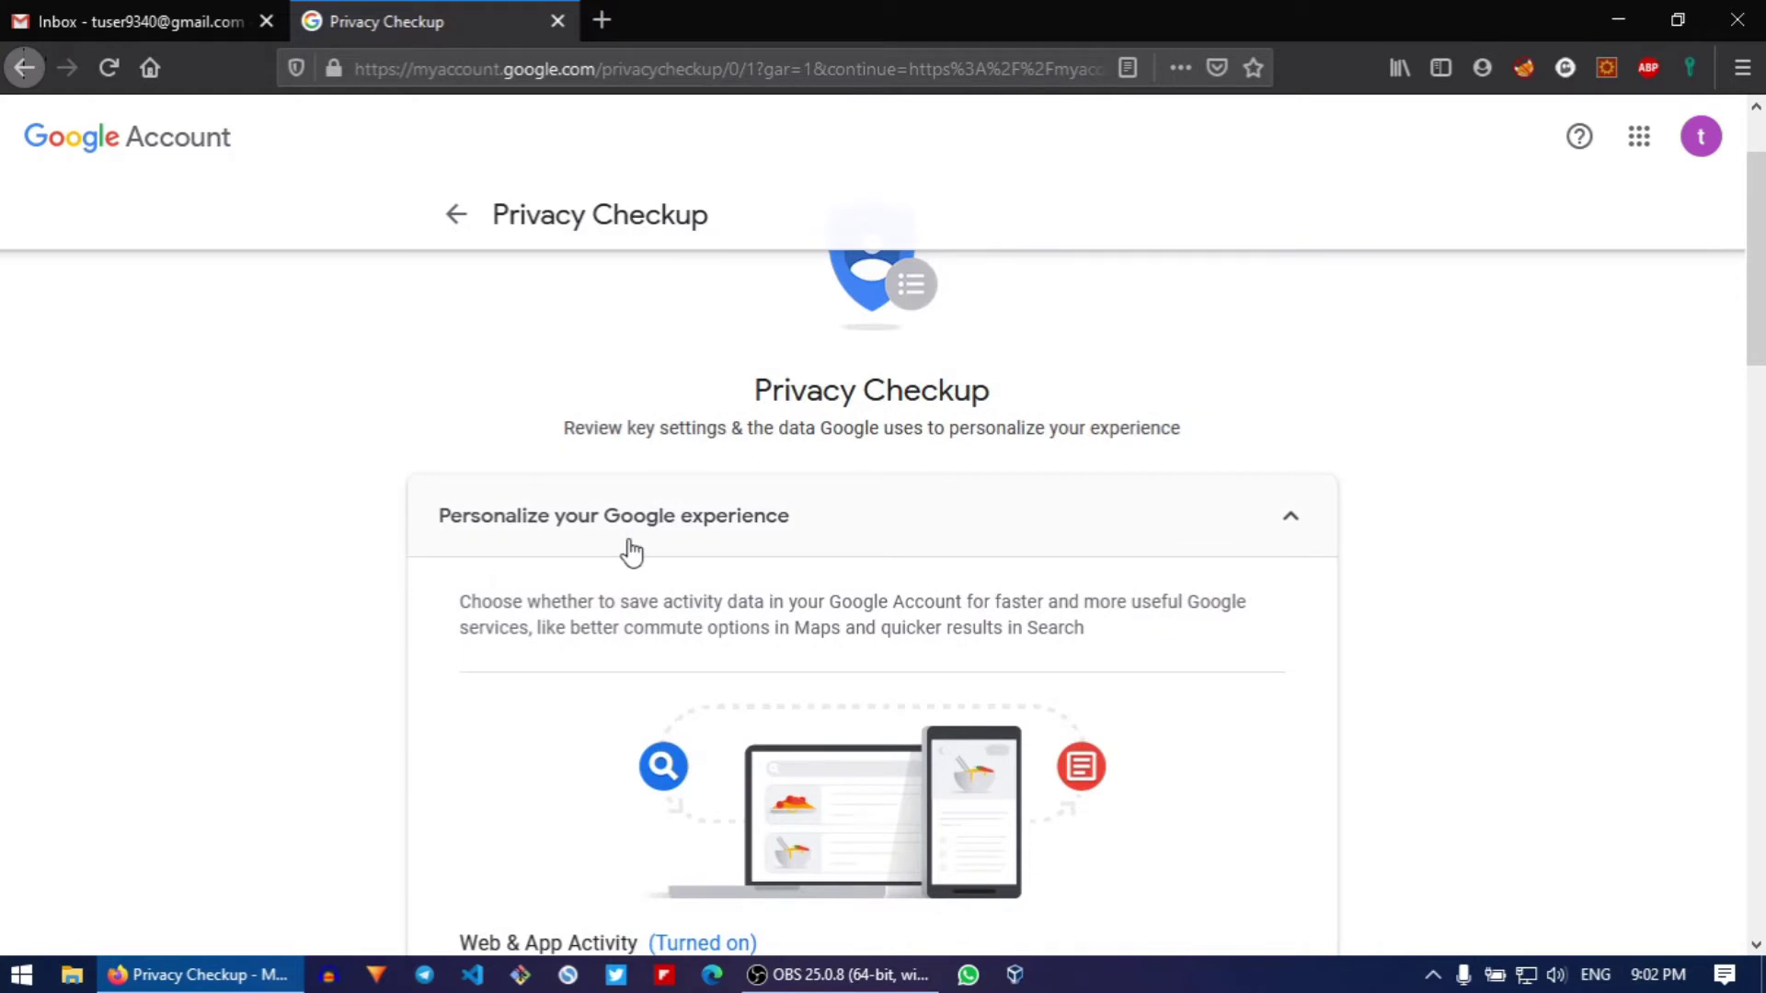
scroll(632, 552, "down", 3)
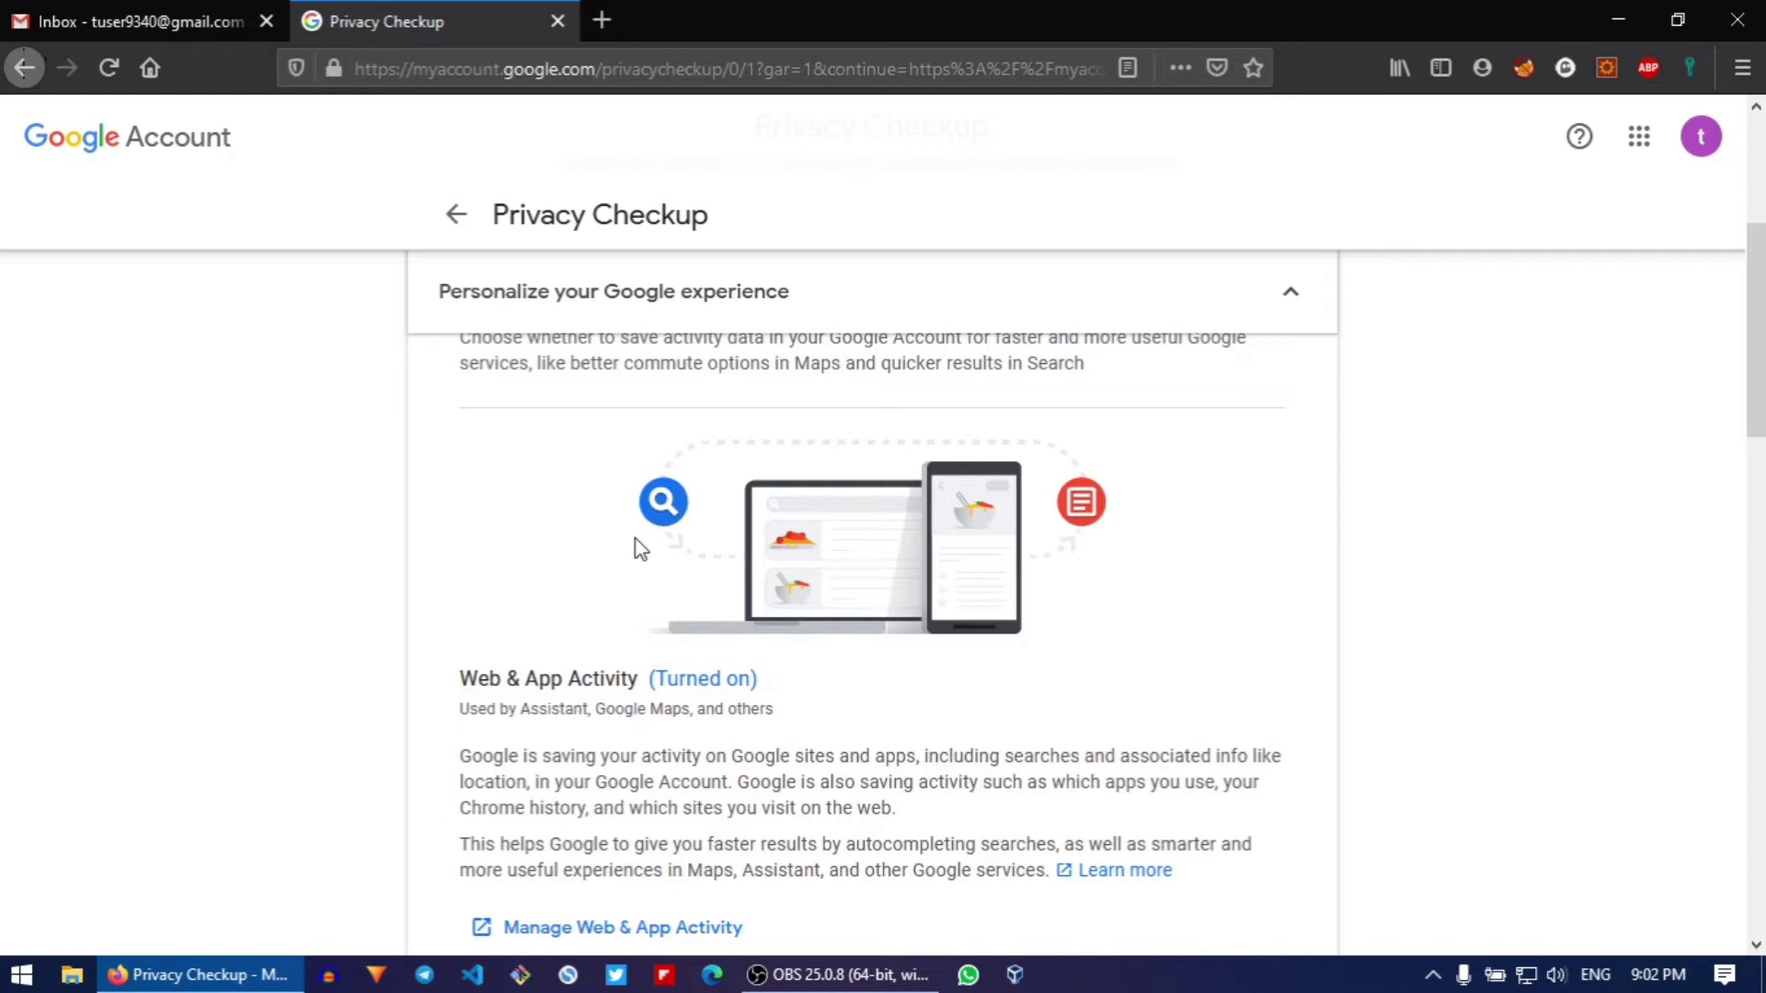
scroll(642, 549, "down", 3)
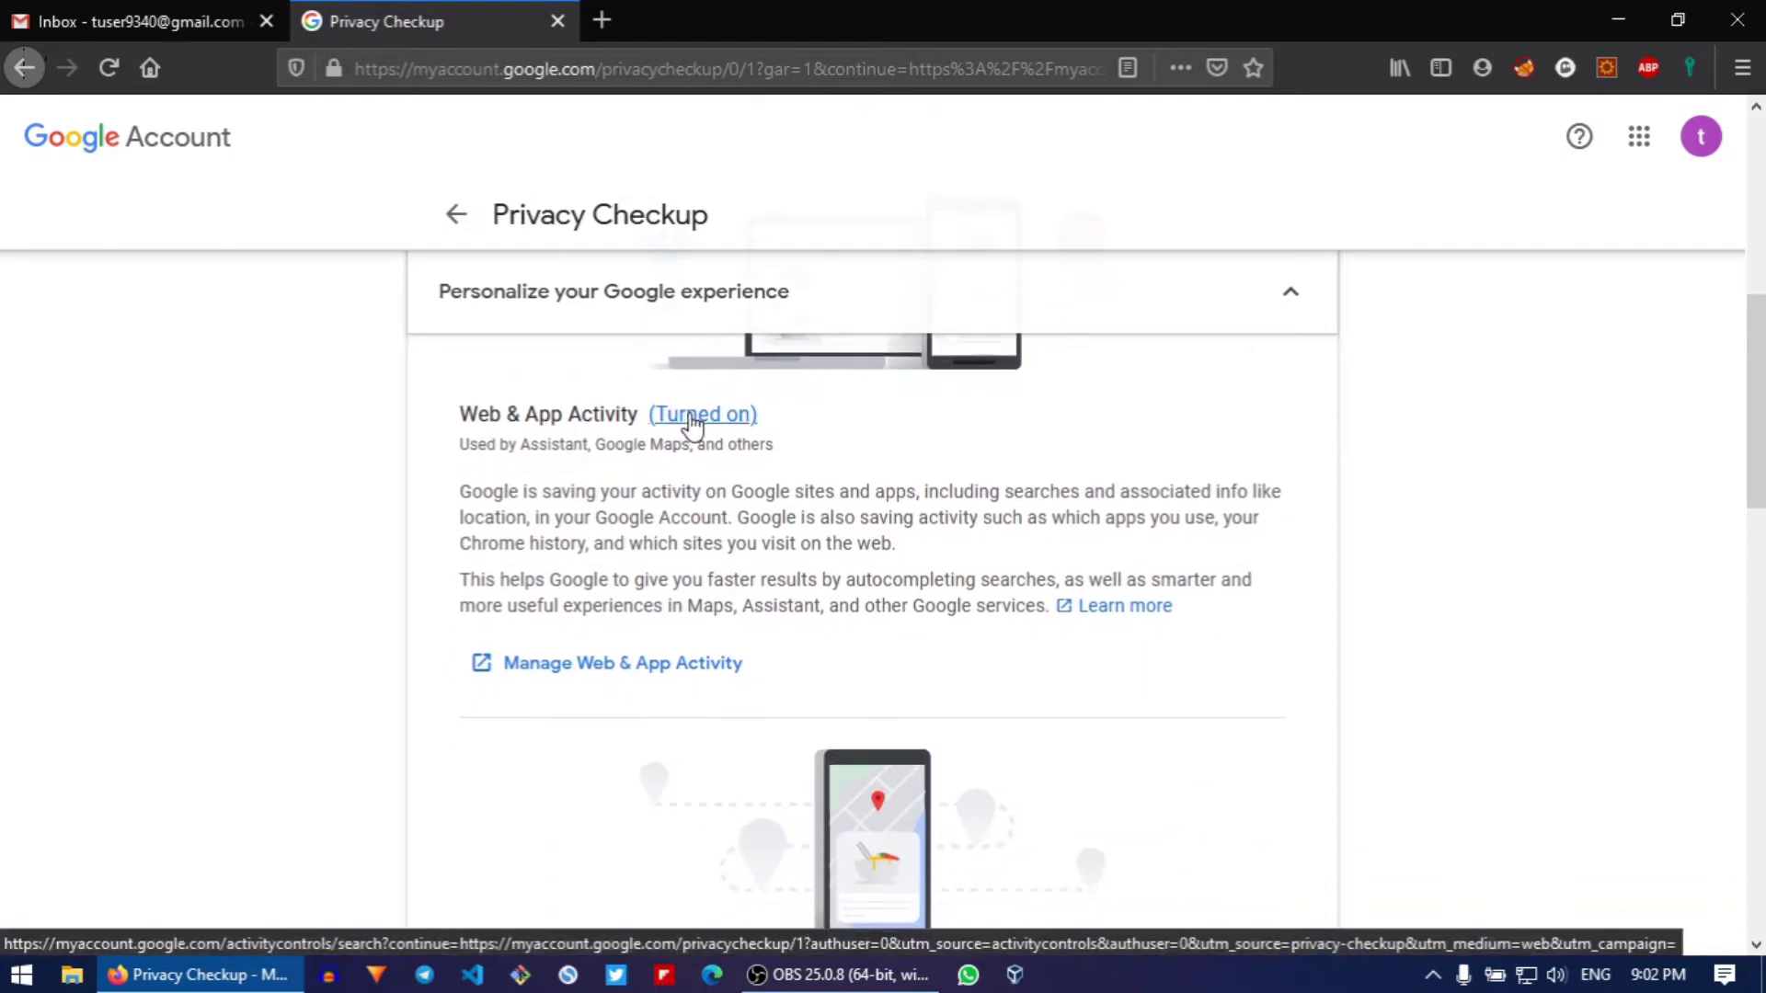
Turn off Web & App Activity in My Activity, confirm Pause, then return to the Privacy Checkup tab.
left_click(585, 672)
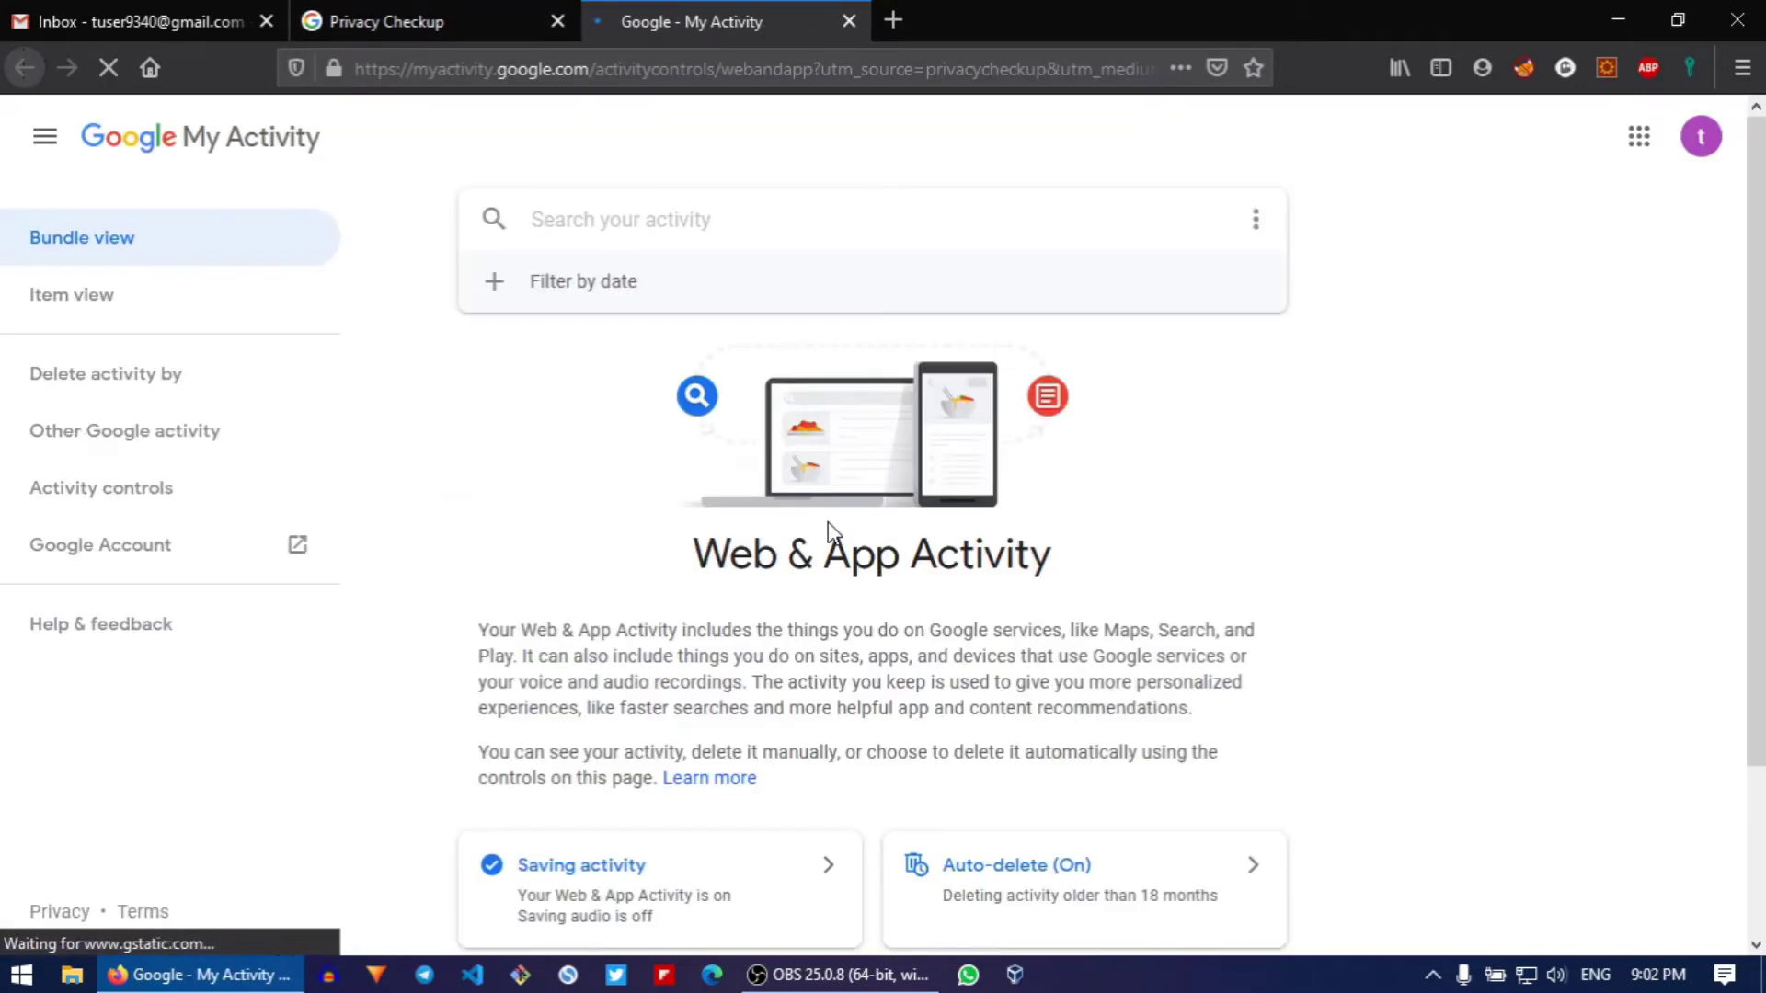
scroll(831, 529, "down", 2)
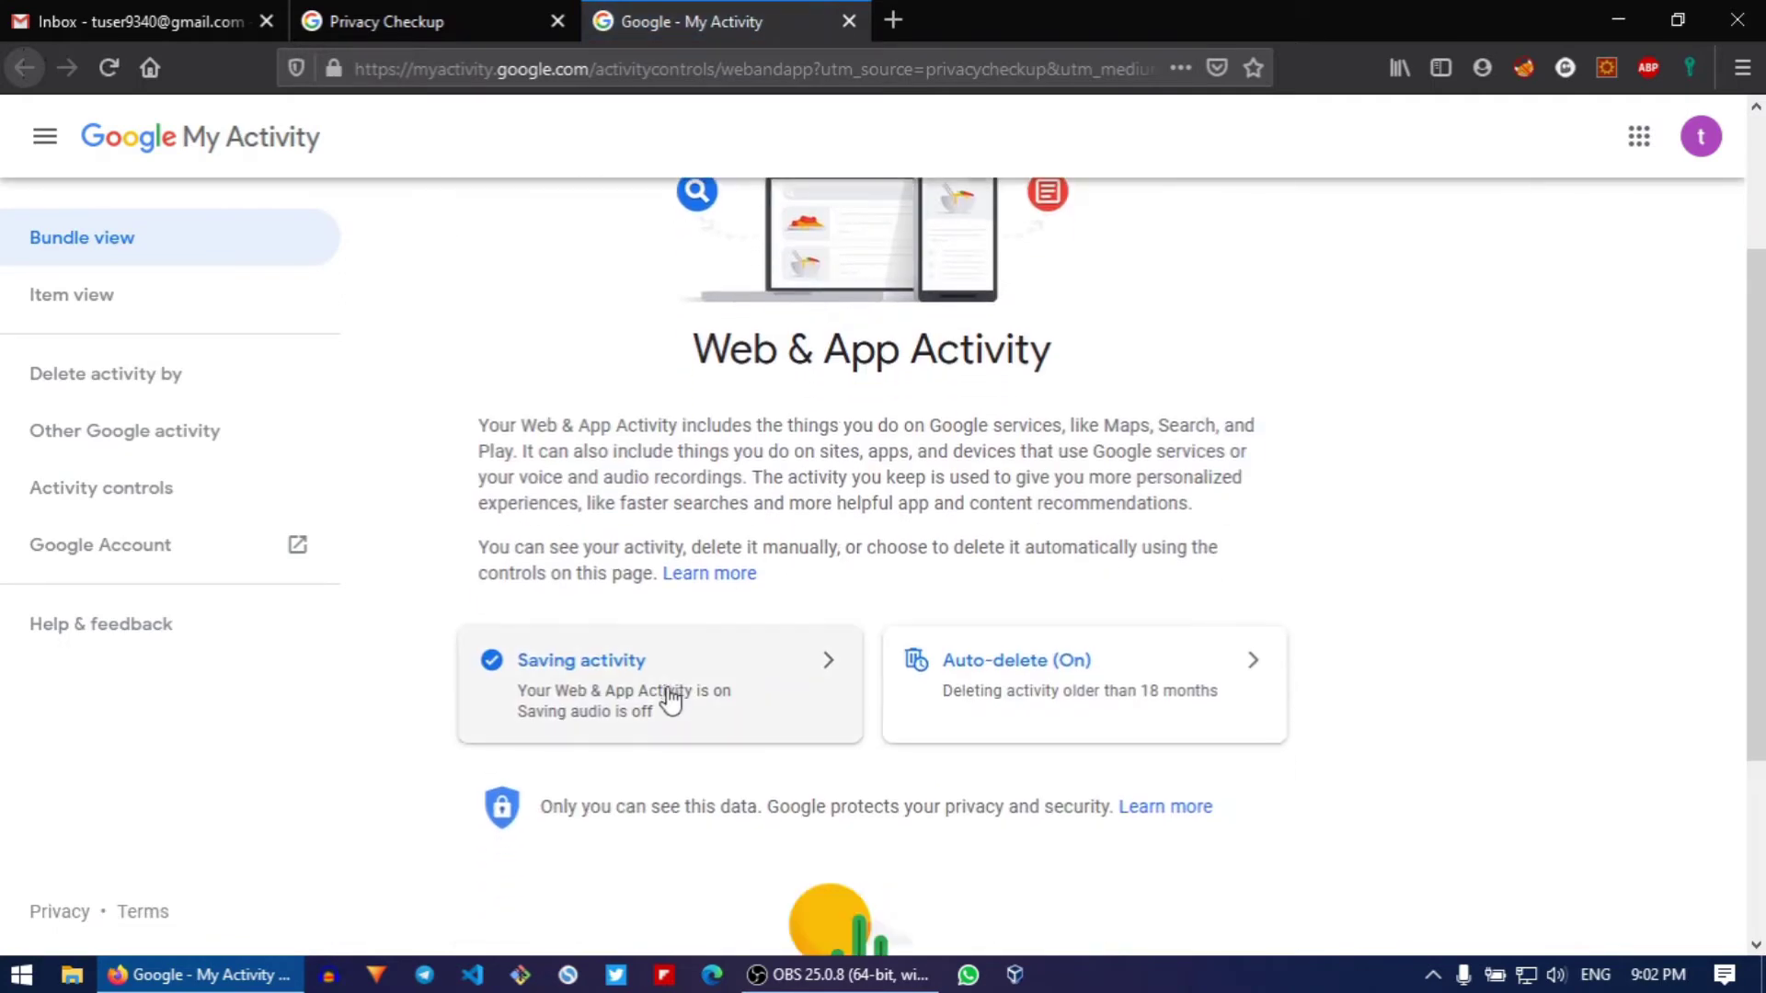
scroll(718, 702, "down", 3)
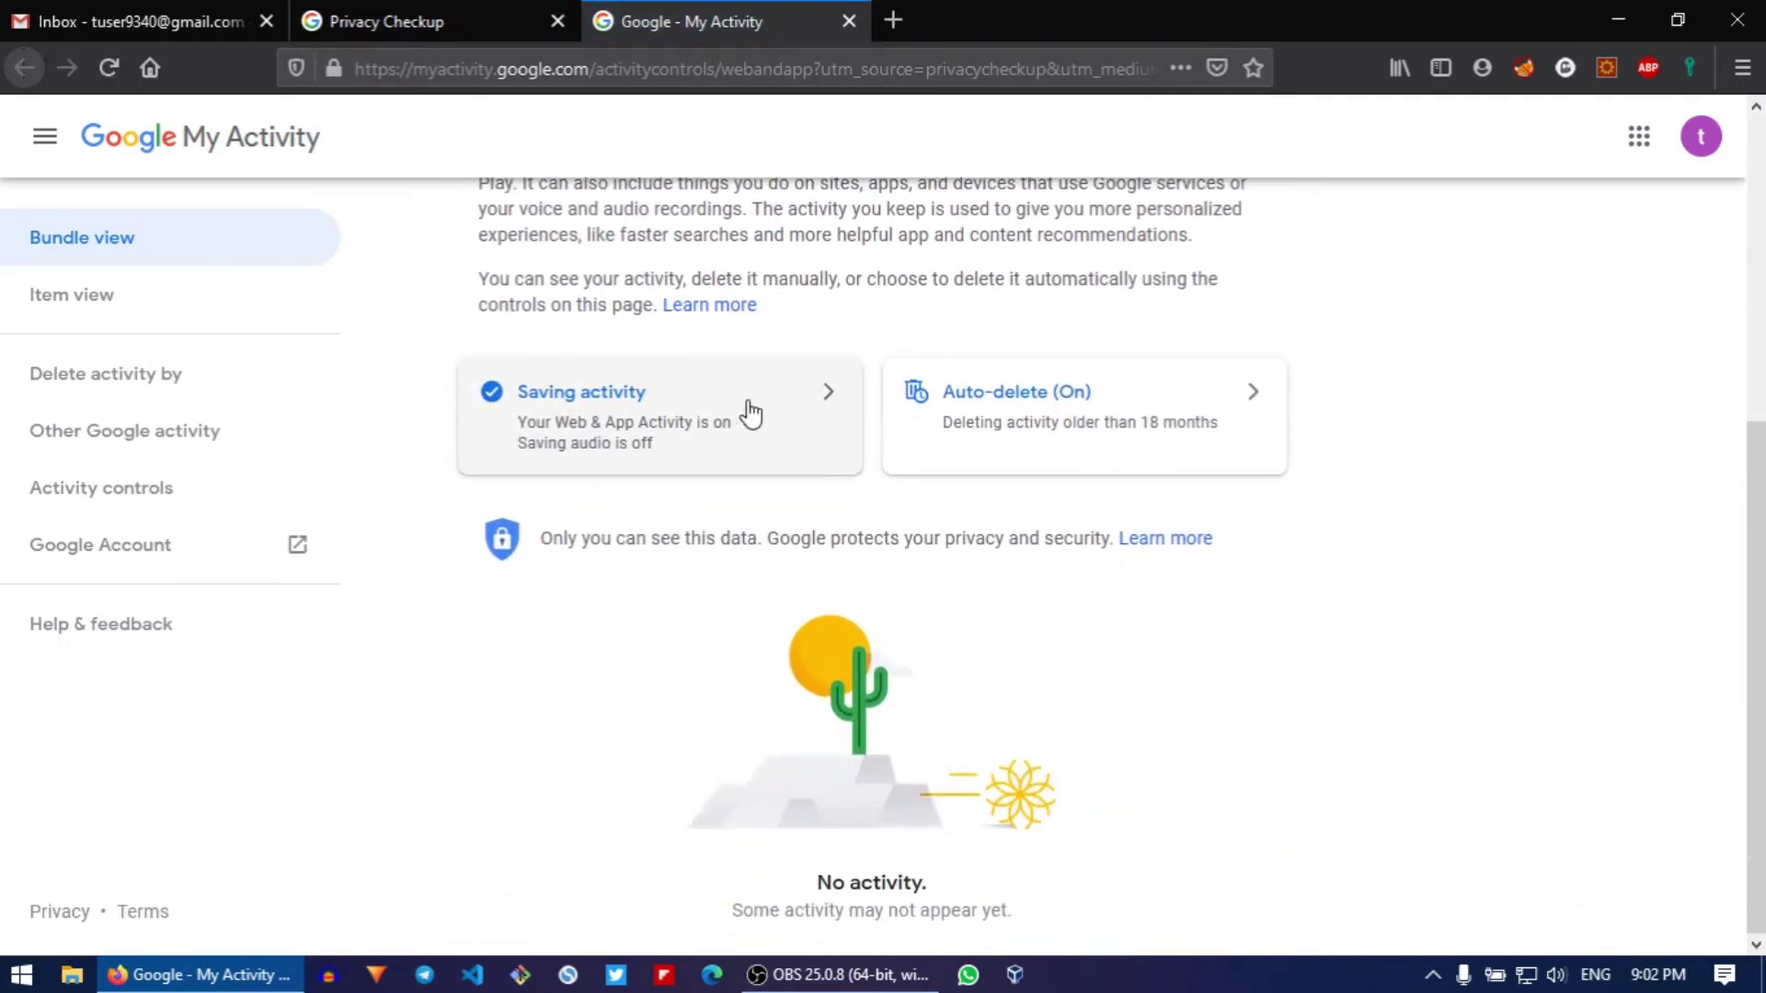
left_click(778, 387)
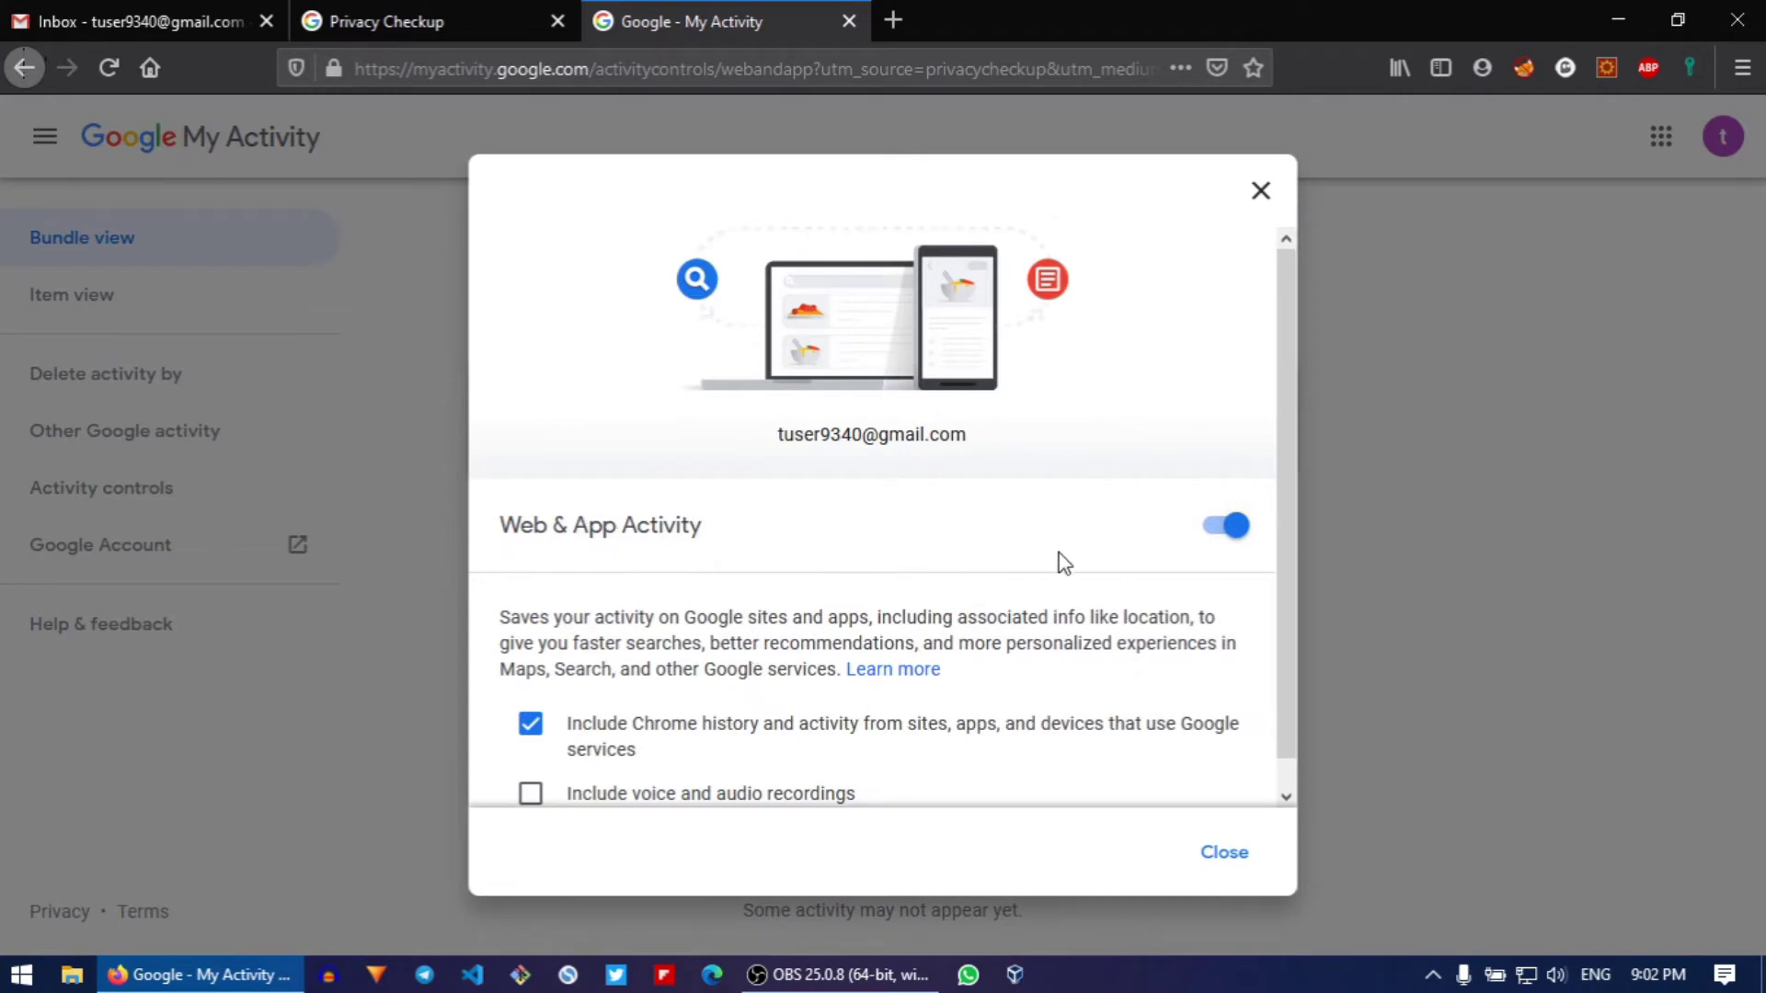
left_click(1230, 507)
scroll(1151, 697, "down", 2)
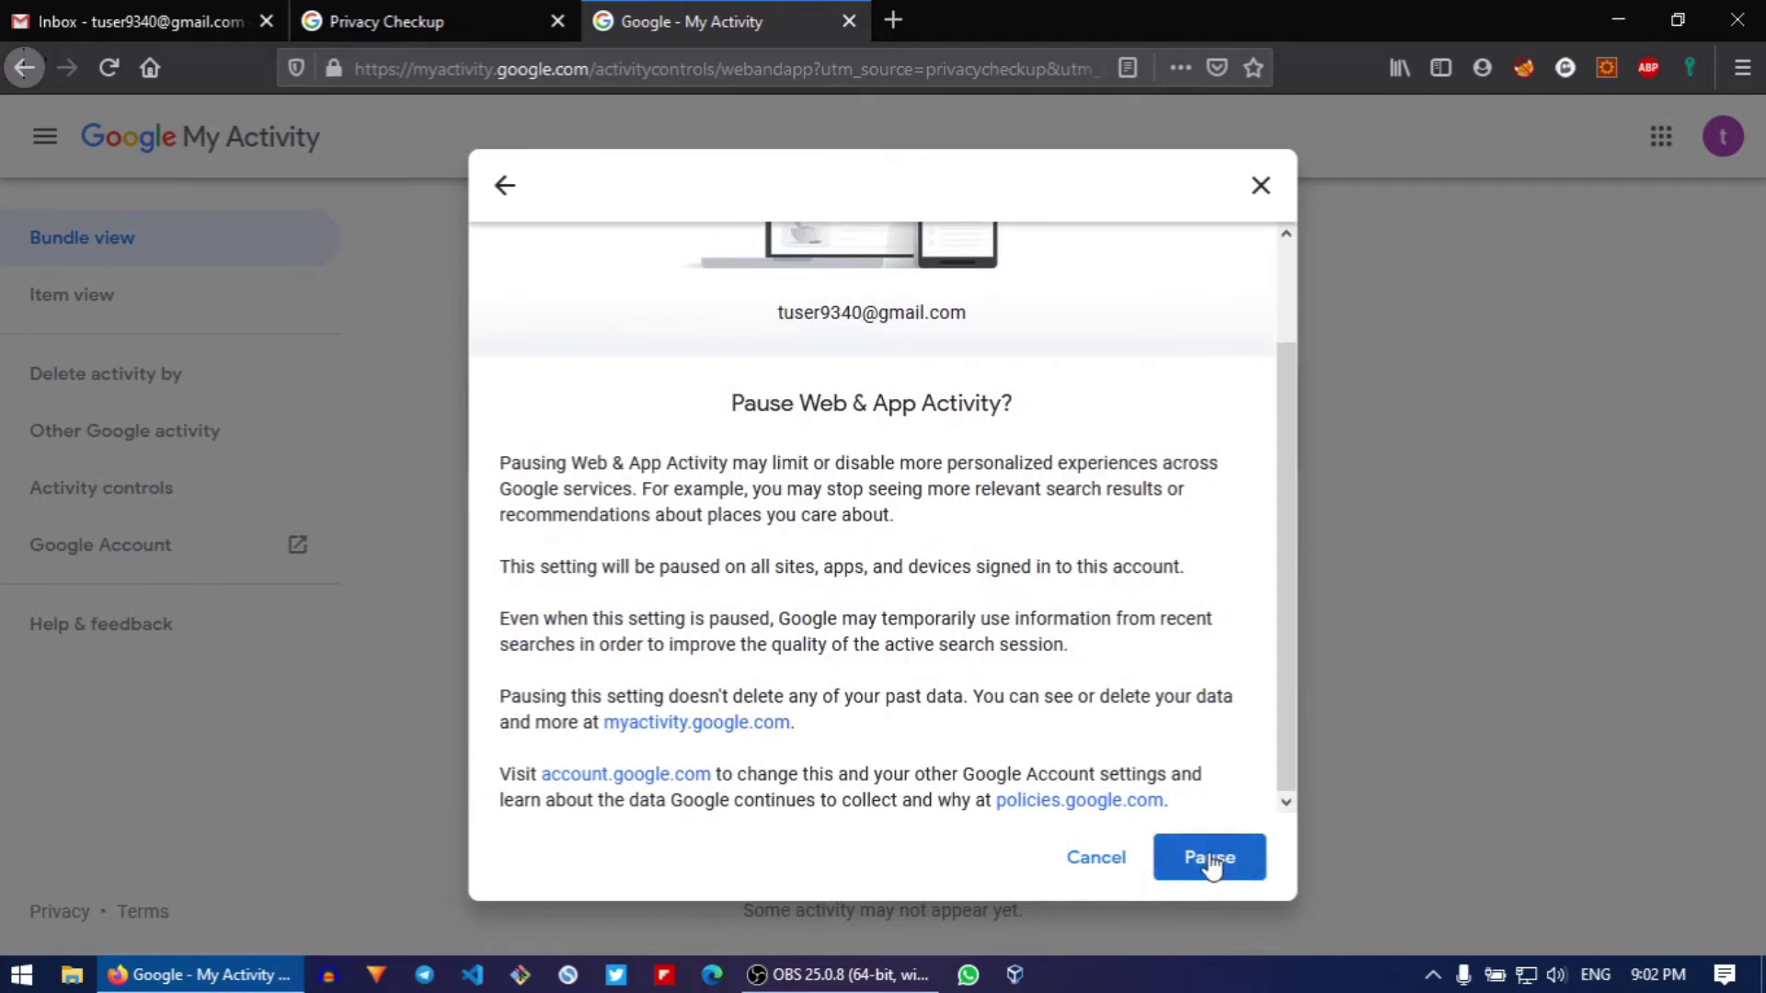
left_click(1211, 863)
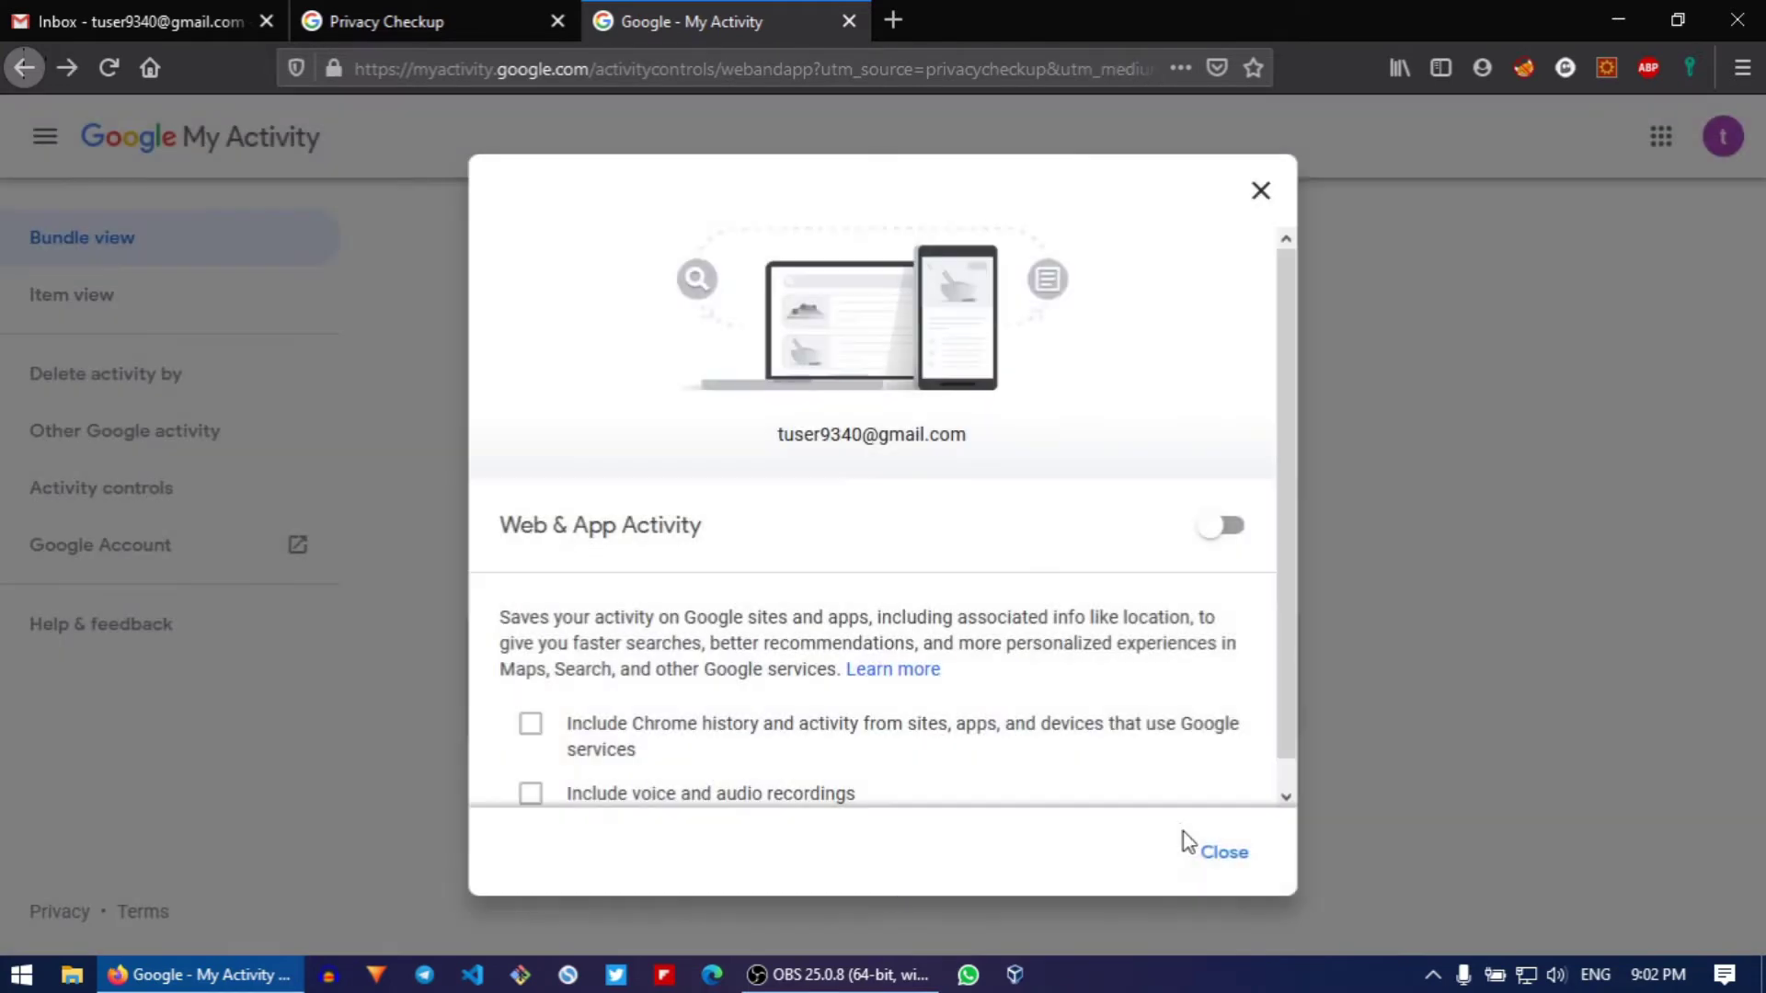
scroll(1156, 713, "down", 1)
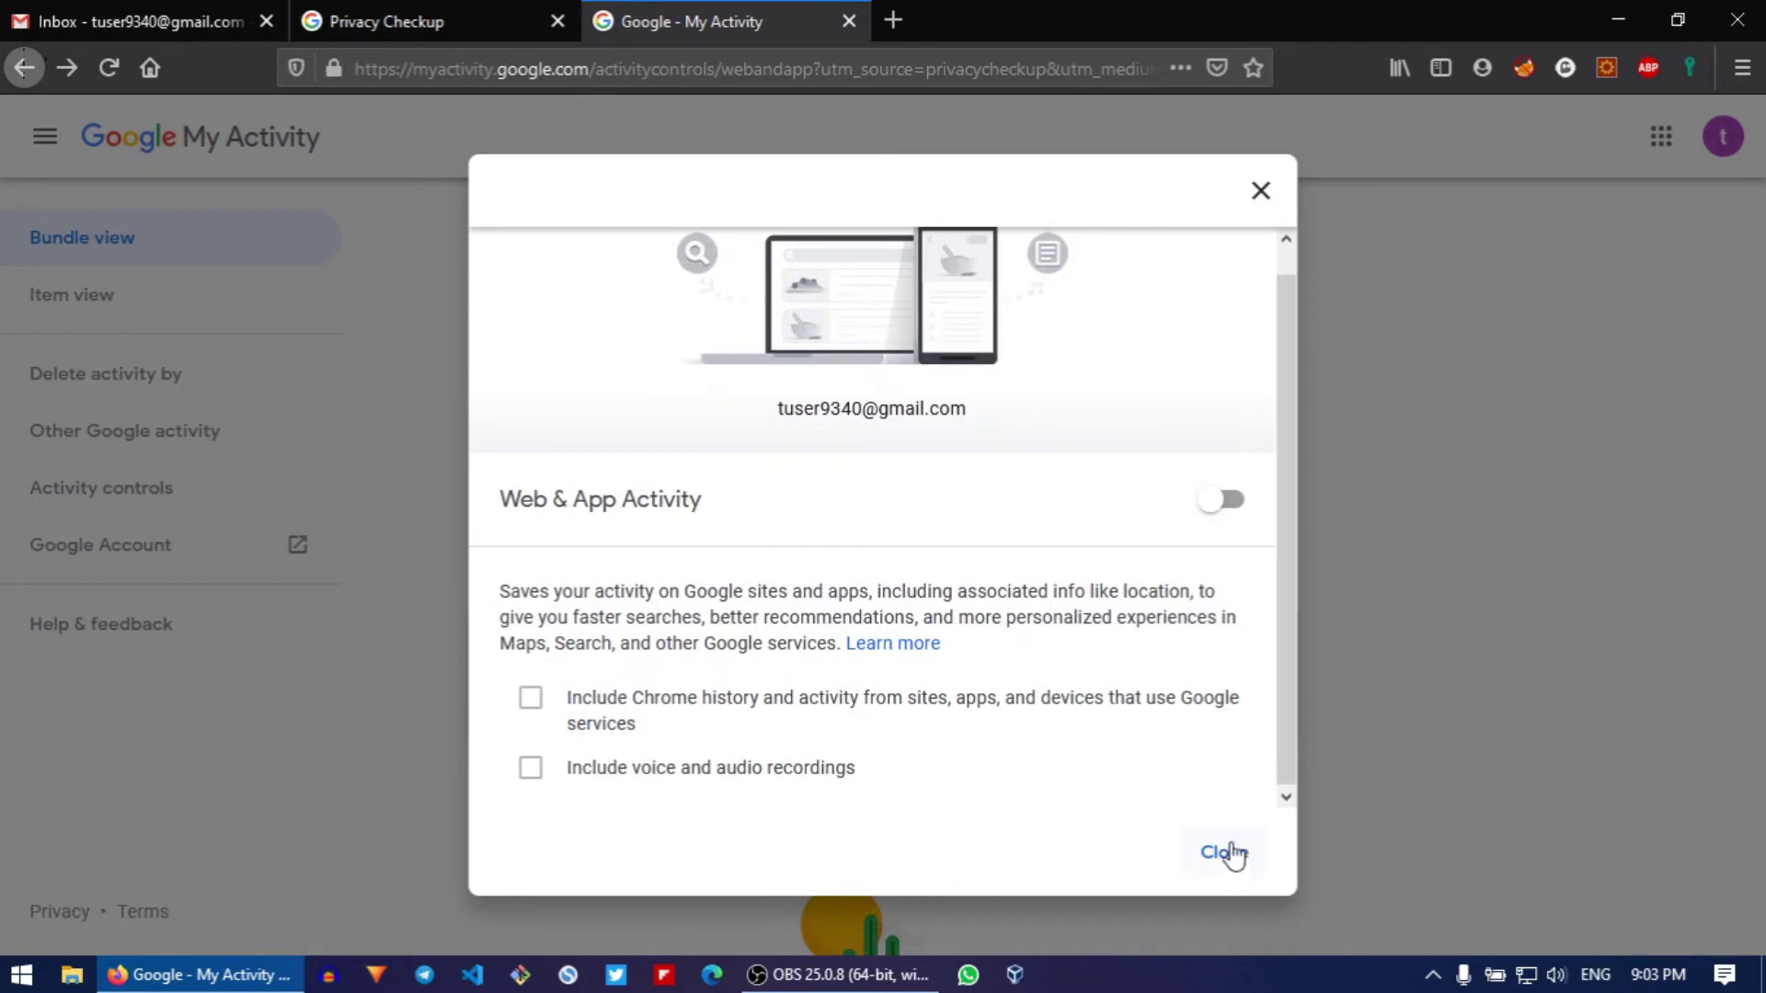
left_click(1208, 865)
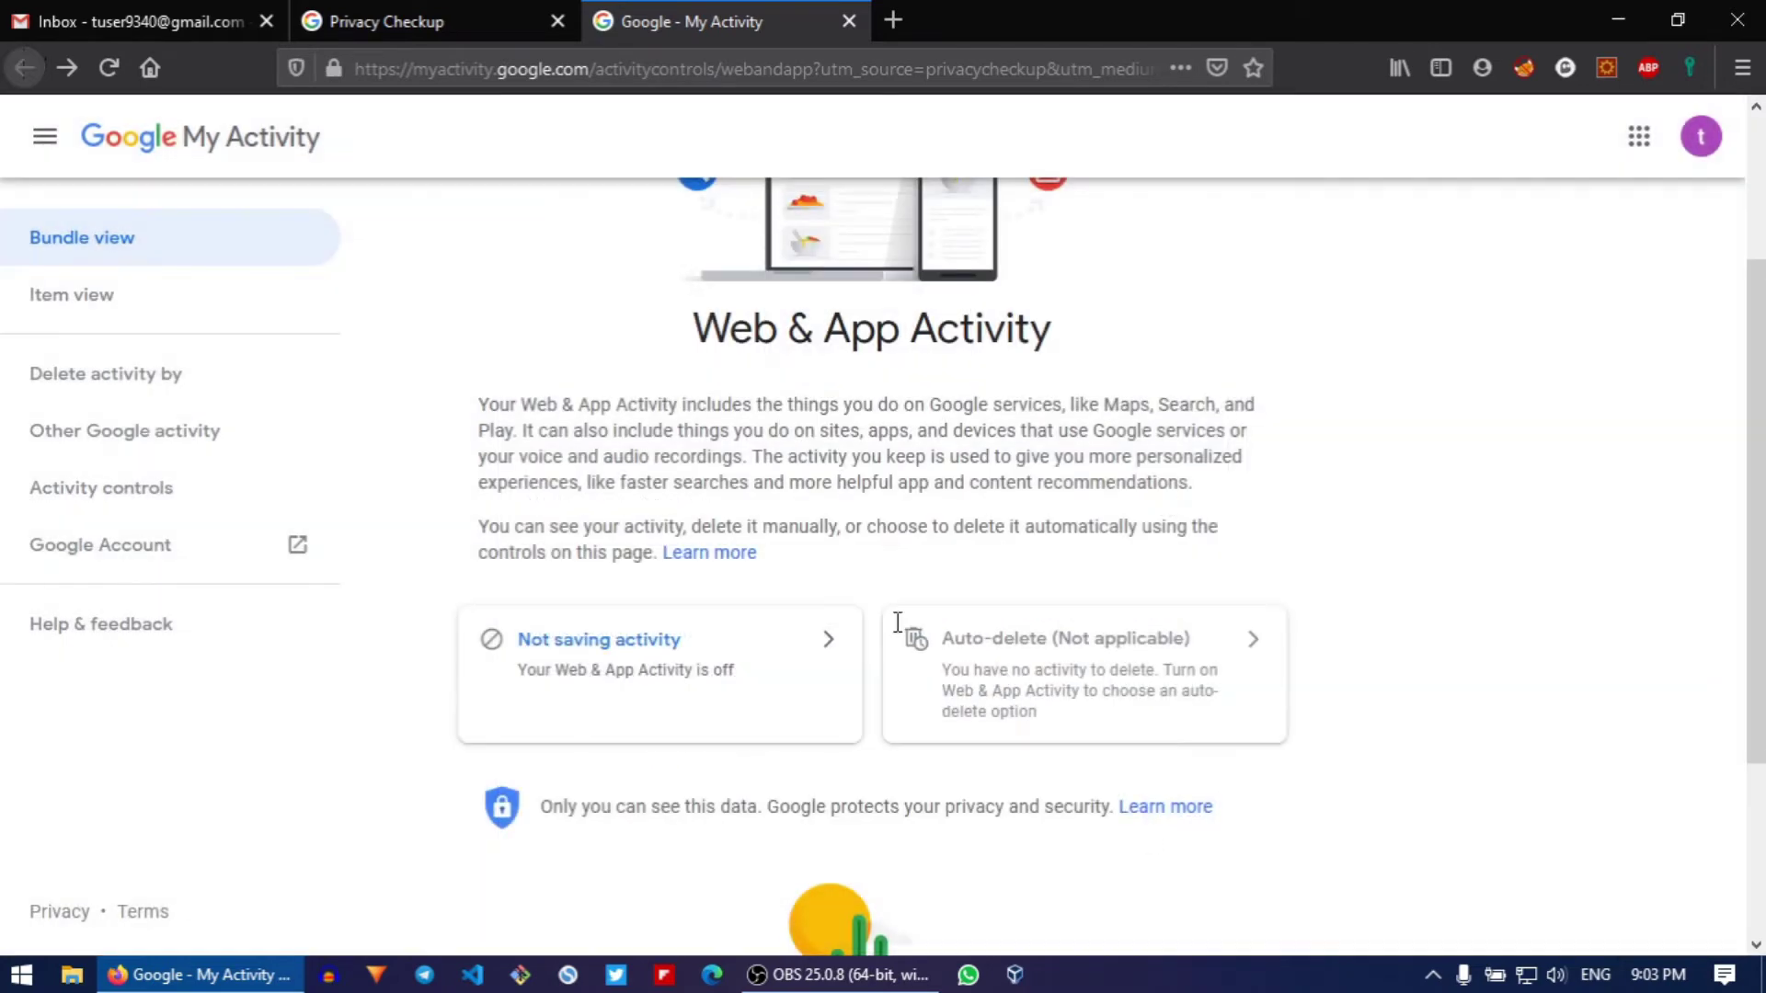
left_click(441, 41)
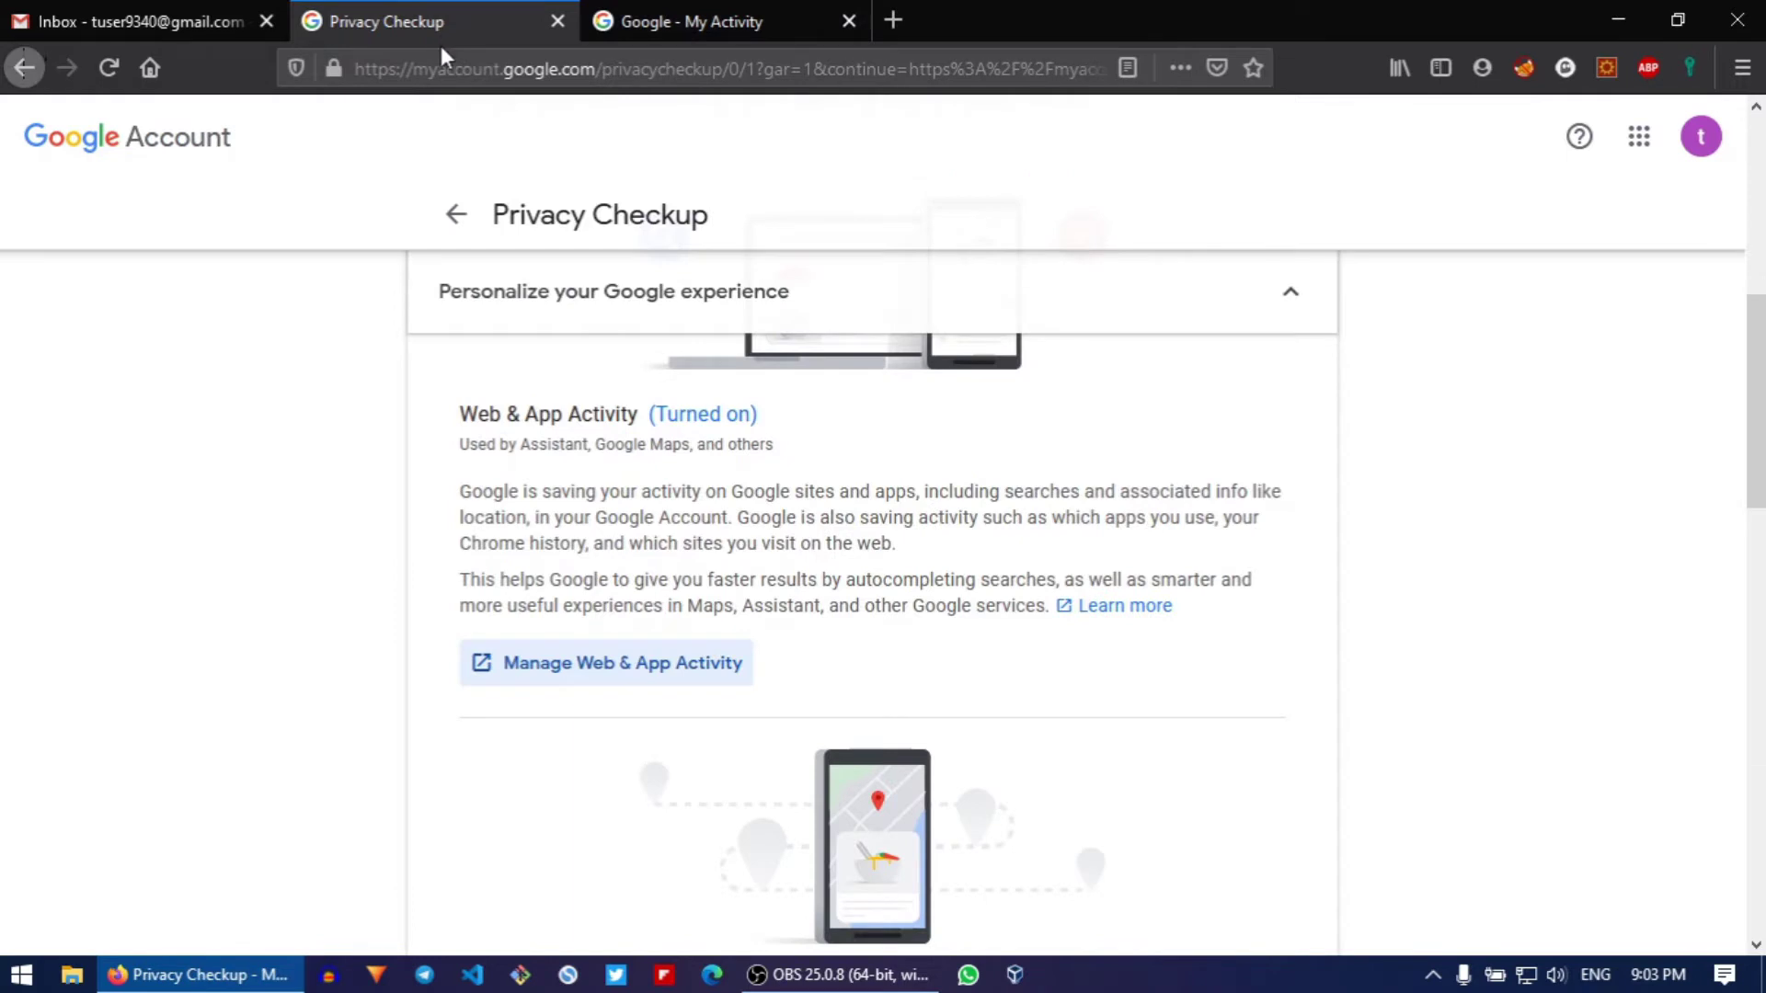
Open Location History management in Maps Timeline, skip the intro, and reach its activity controls.
scroll(541, 700, "down", 4)
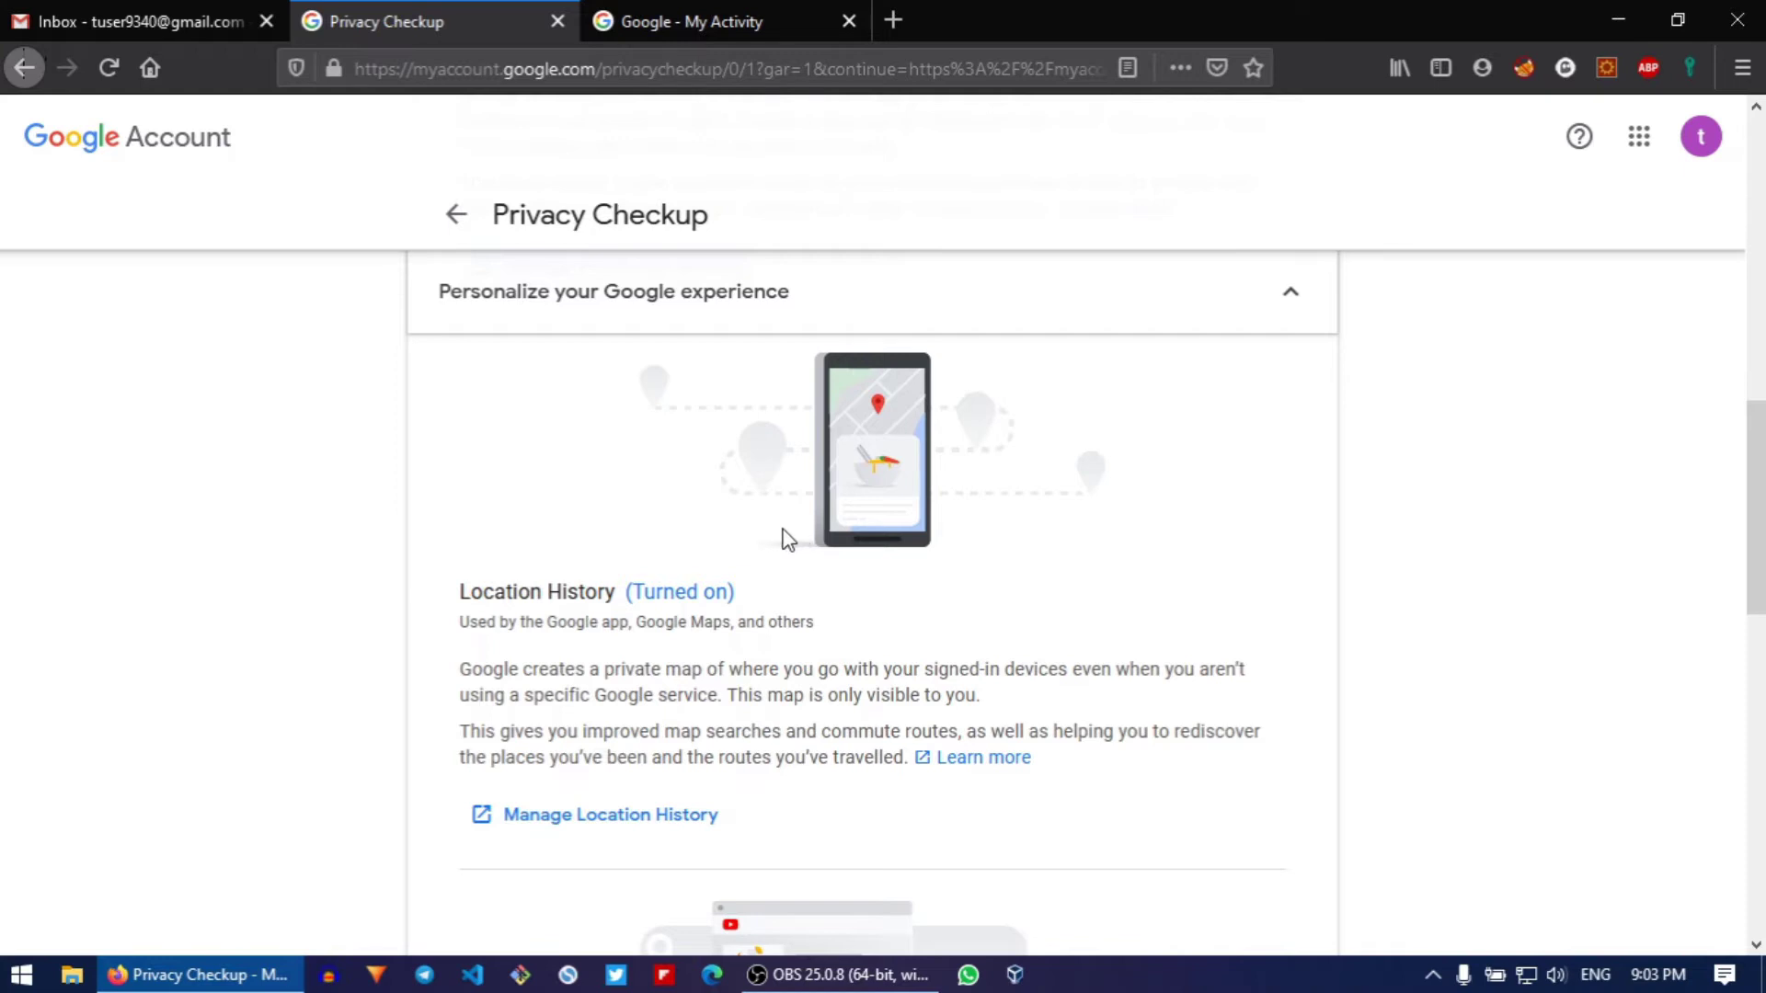
scroll(785, 538, "down", 3)
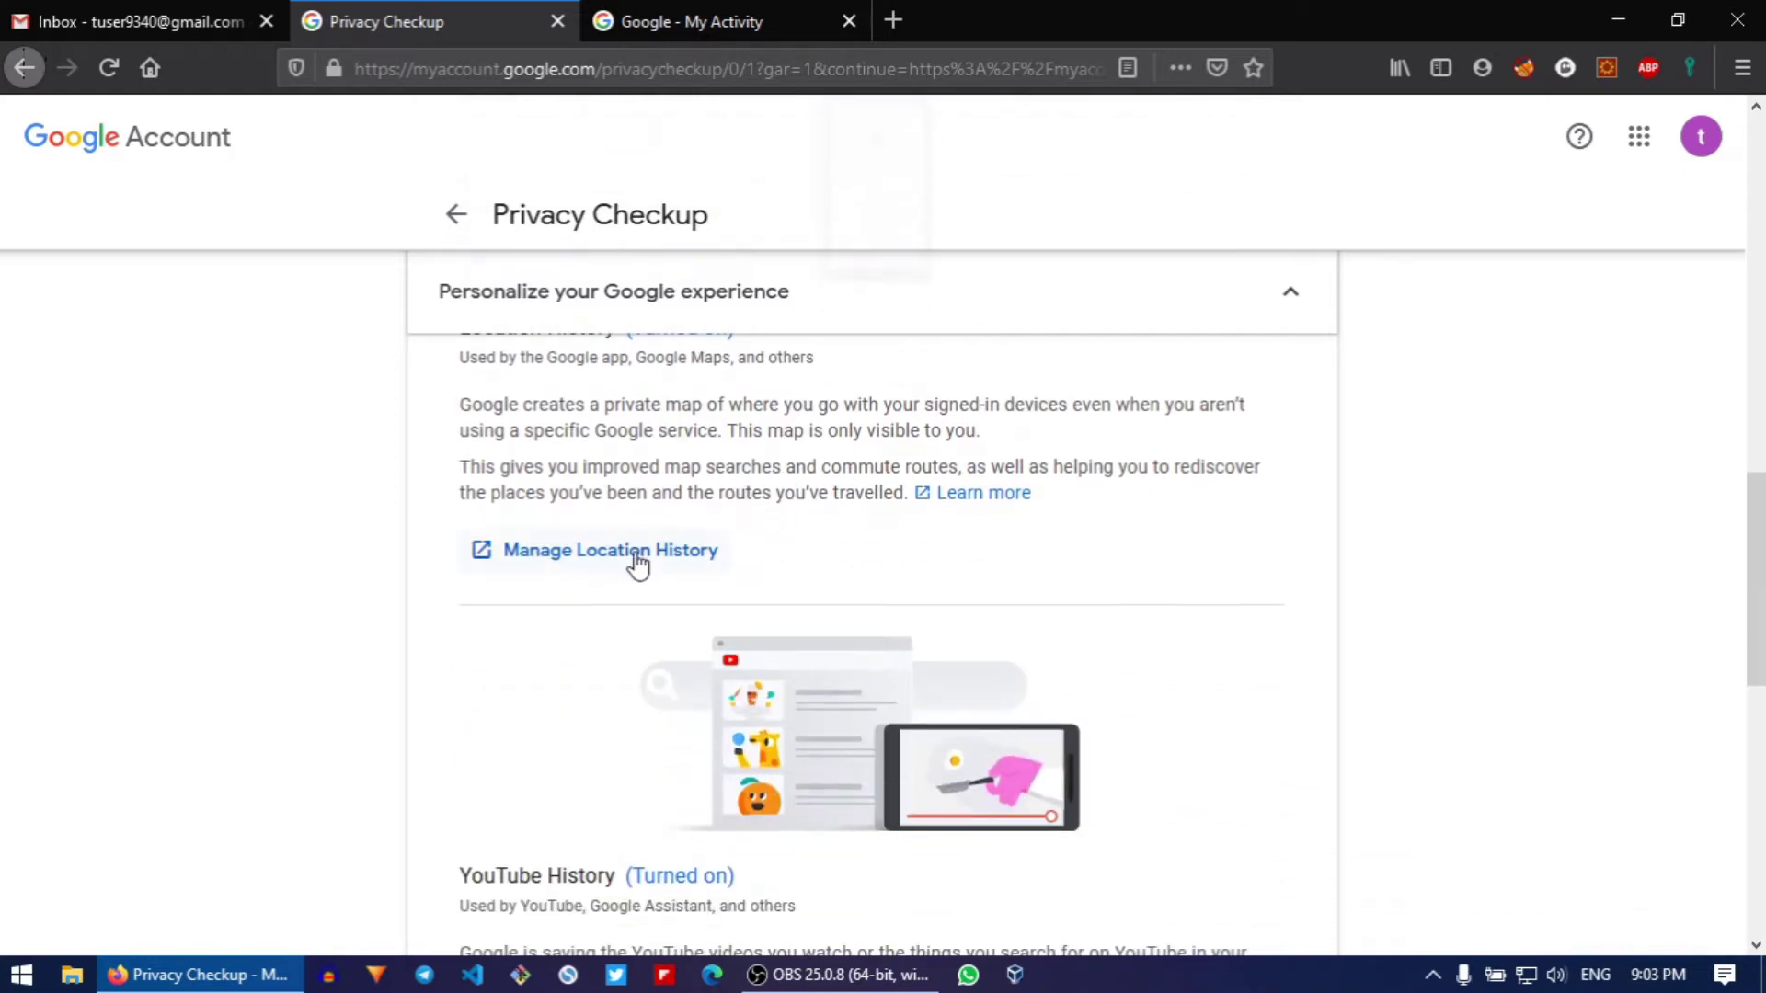
left_click(639, 563)
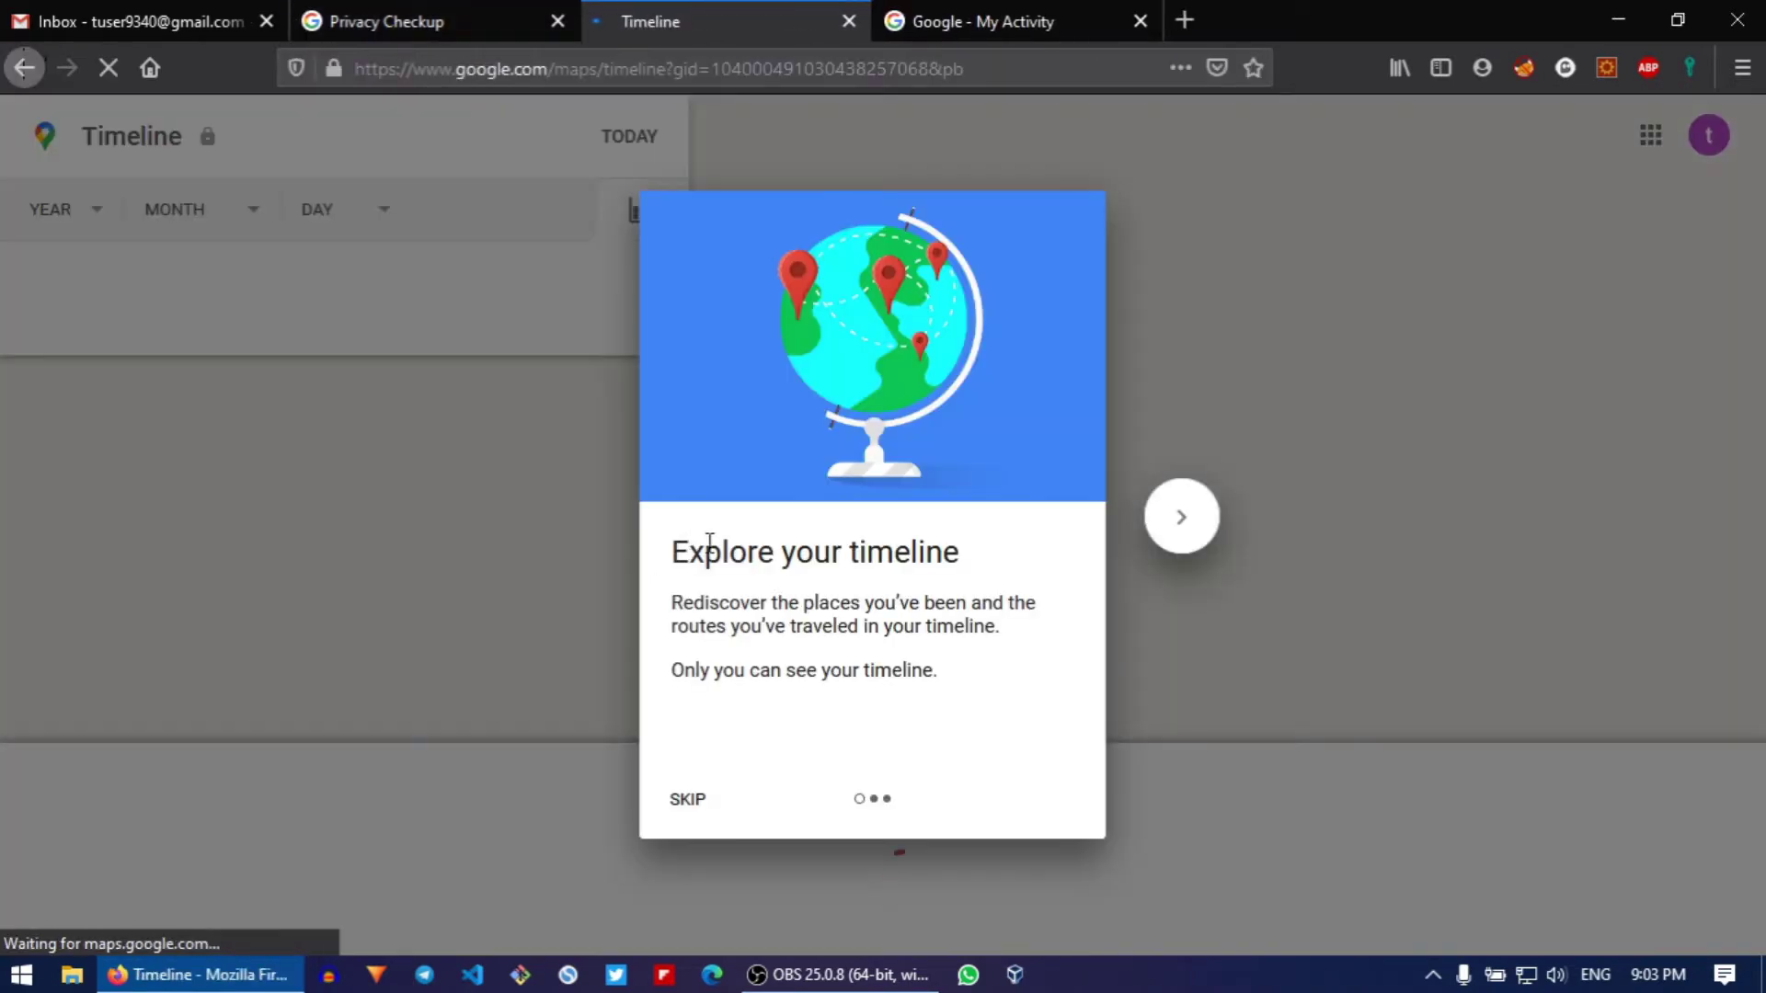
left_click(689, 800)
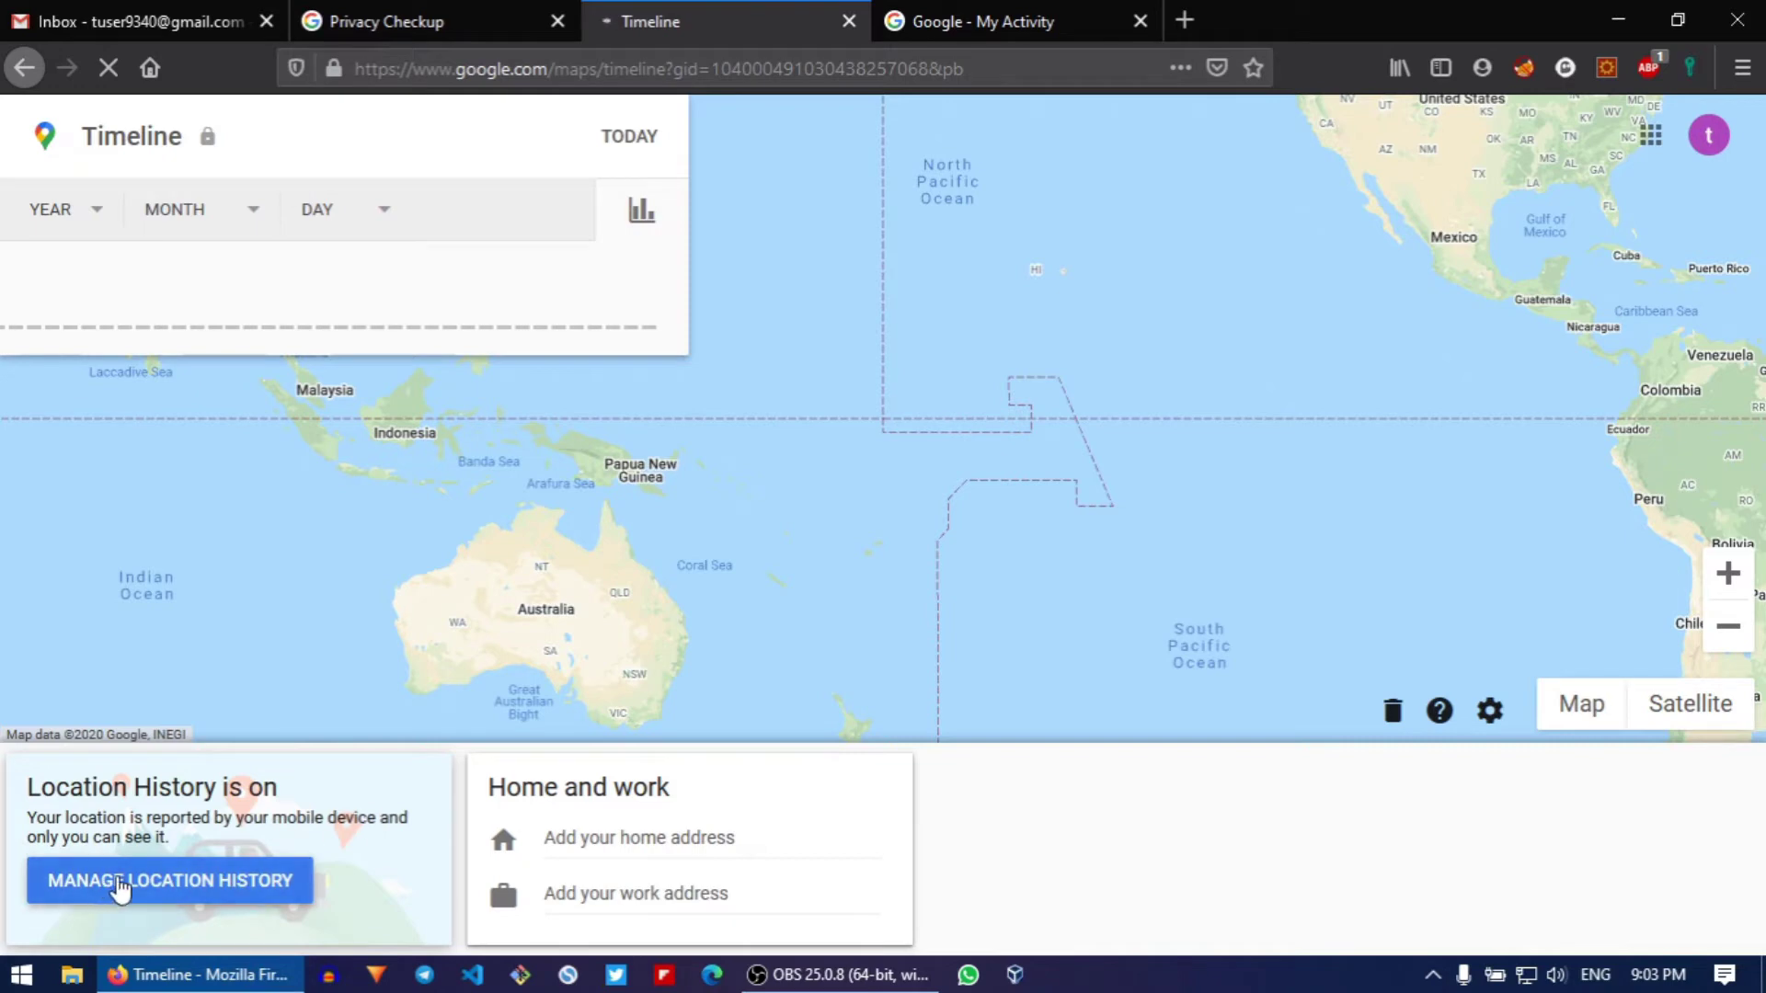
left_click(117, 890)
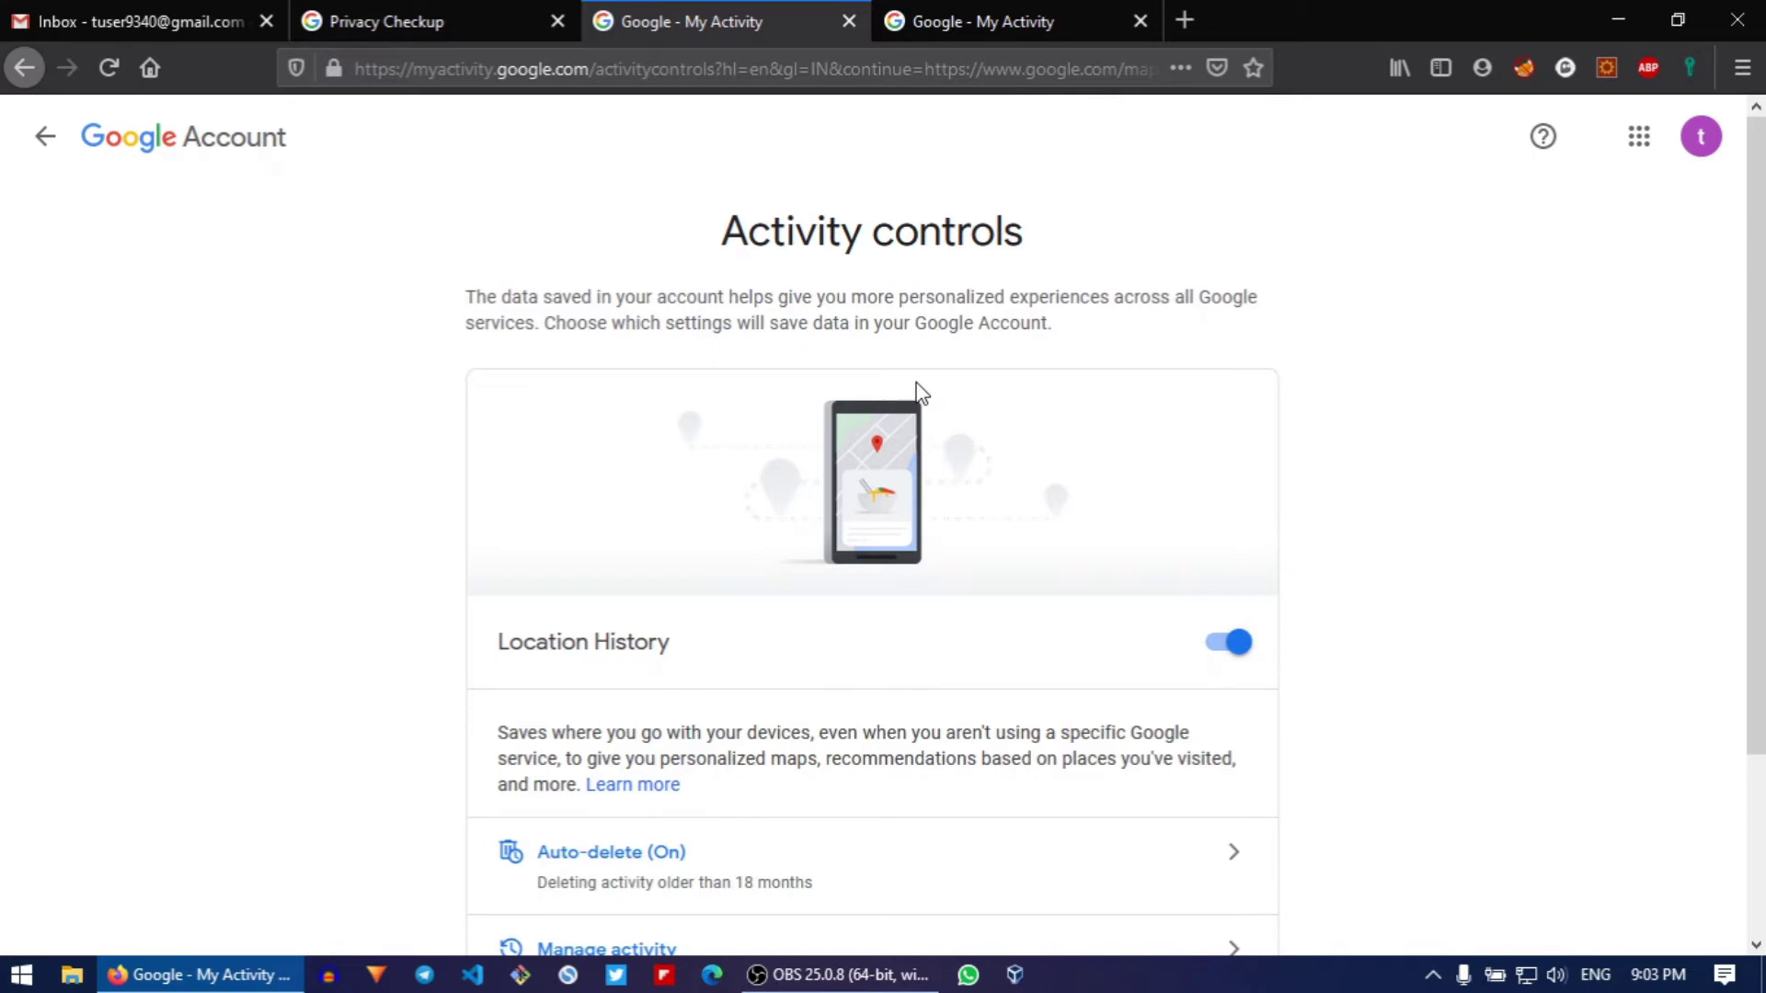
Switch off Location History and confirm Pause.
scroll(782, 460, "down", 2)
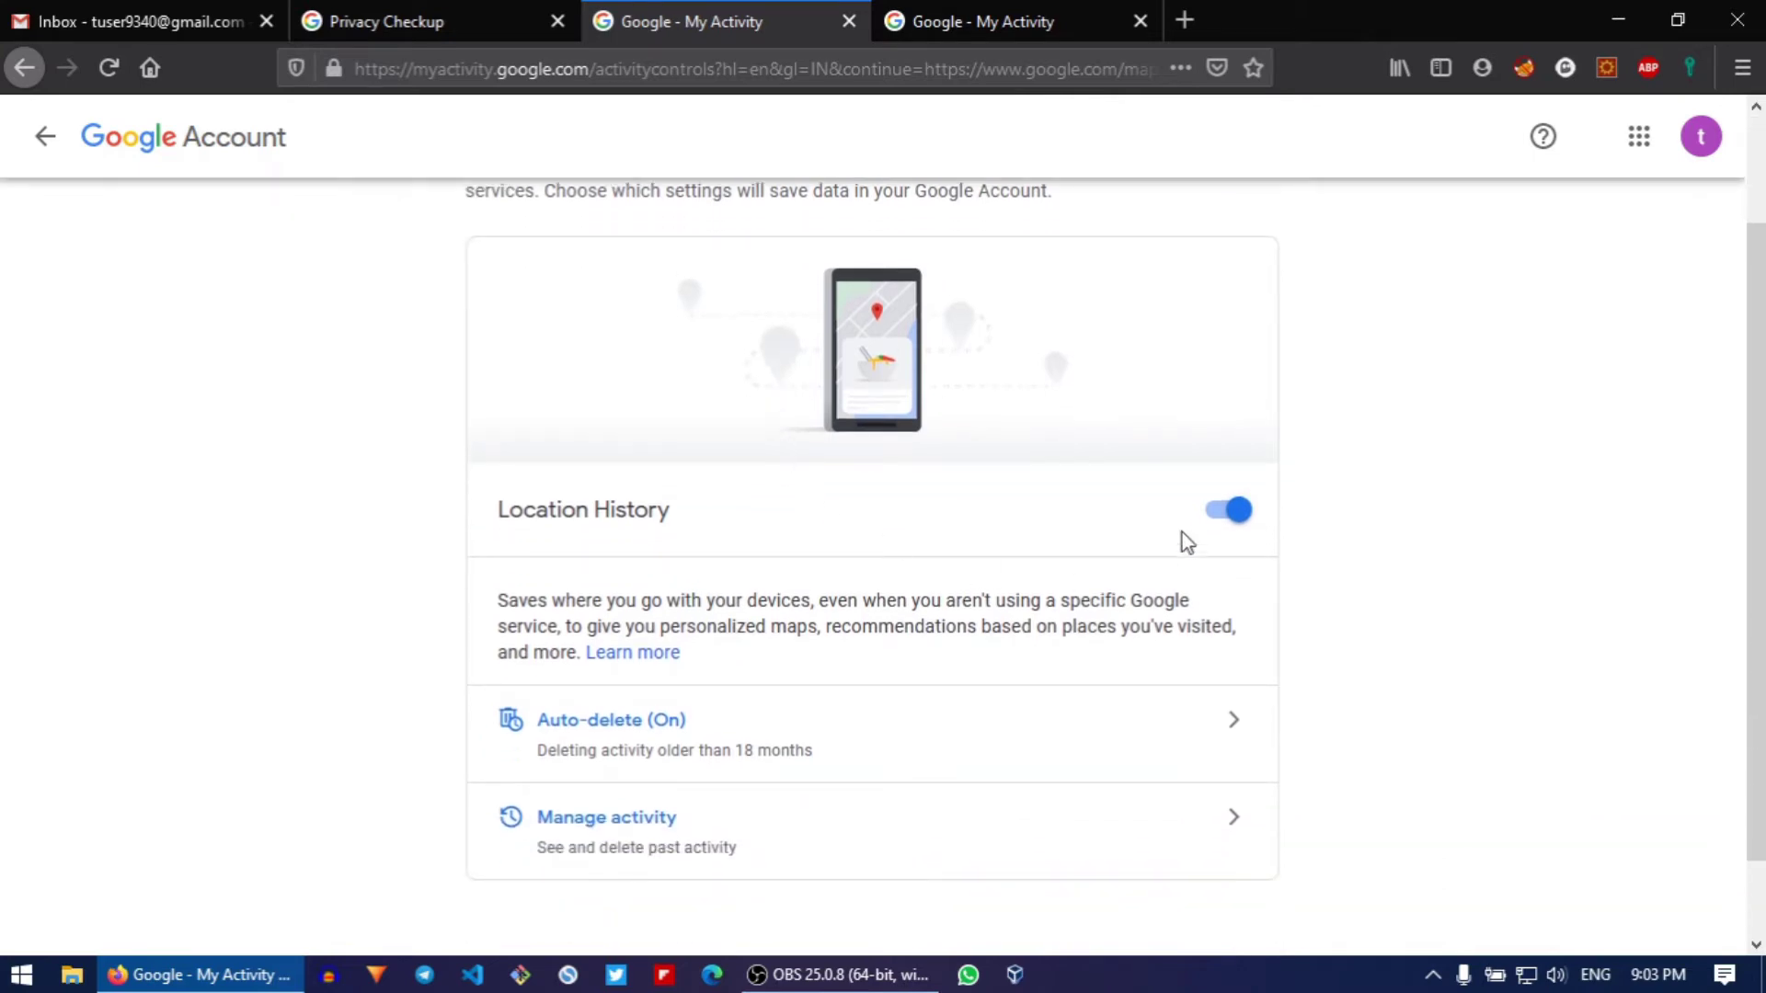
left_click(1210, 522)
scroll(1021, 561, "down", 3)
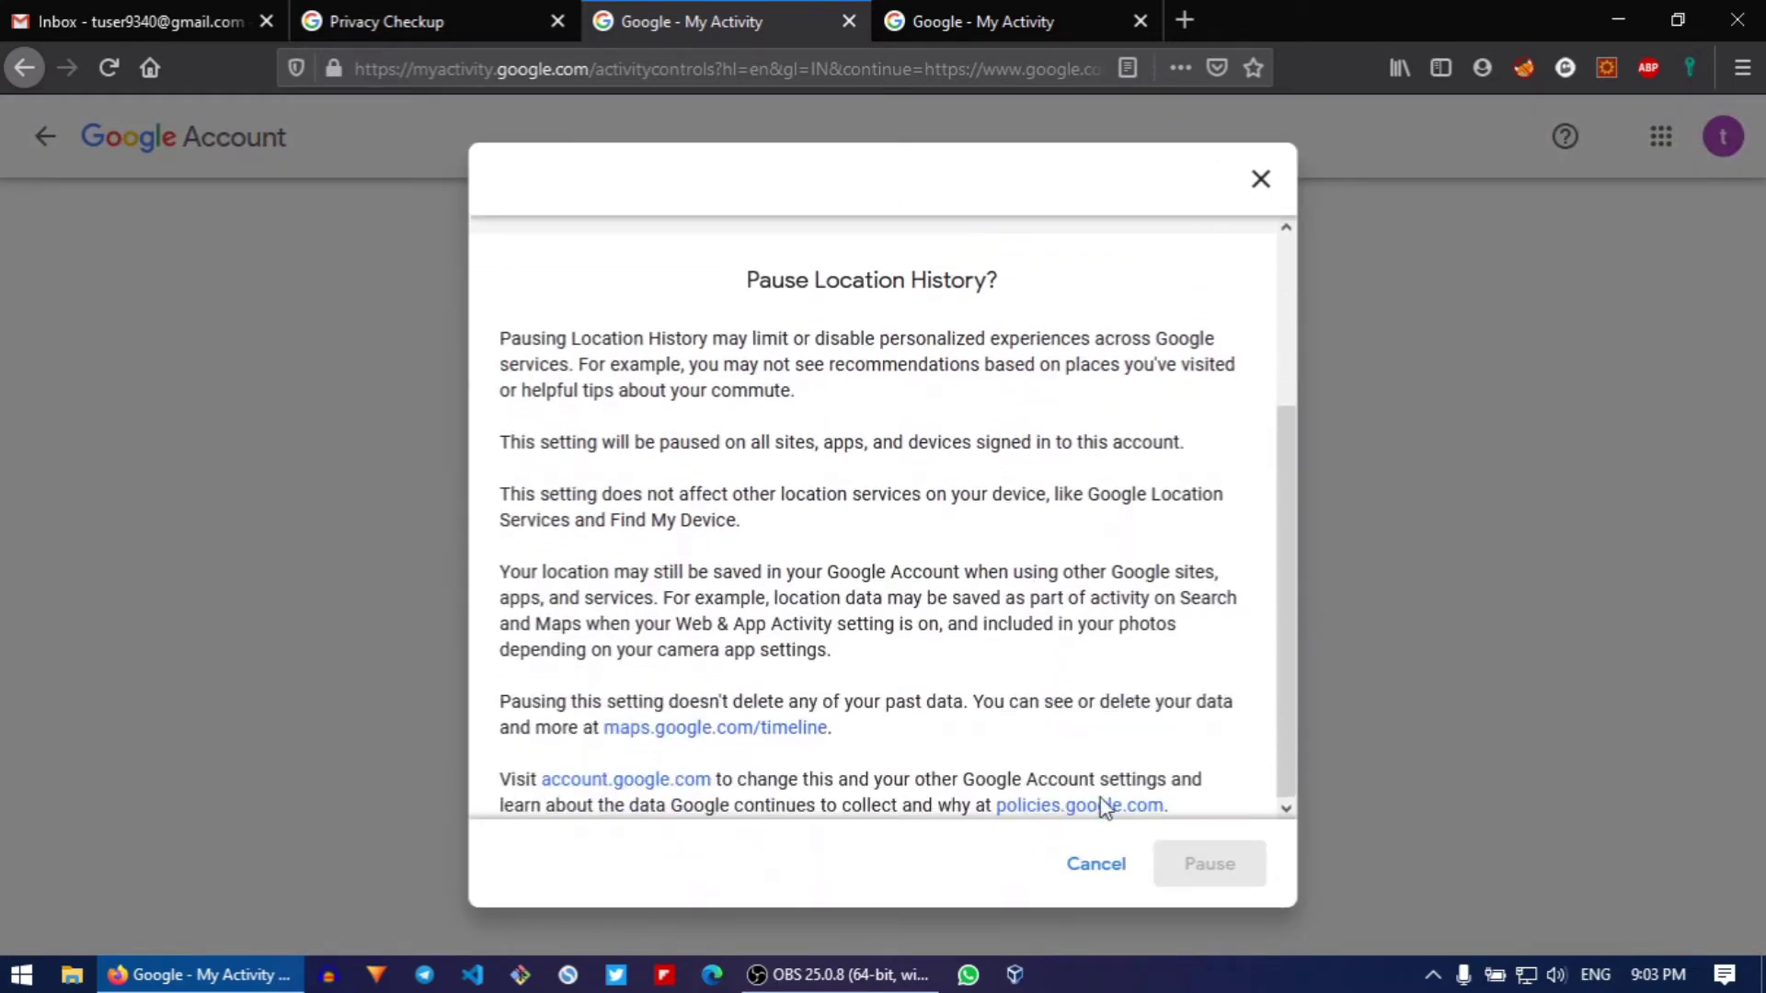
left_click(1234, 875)
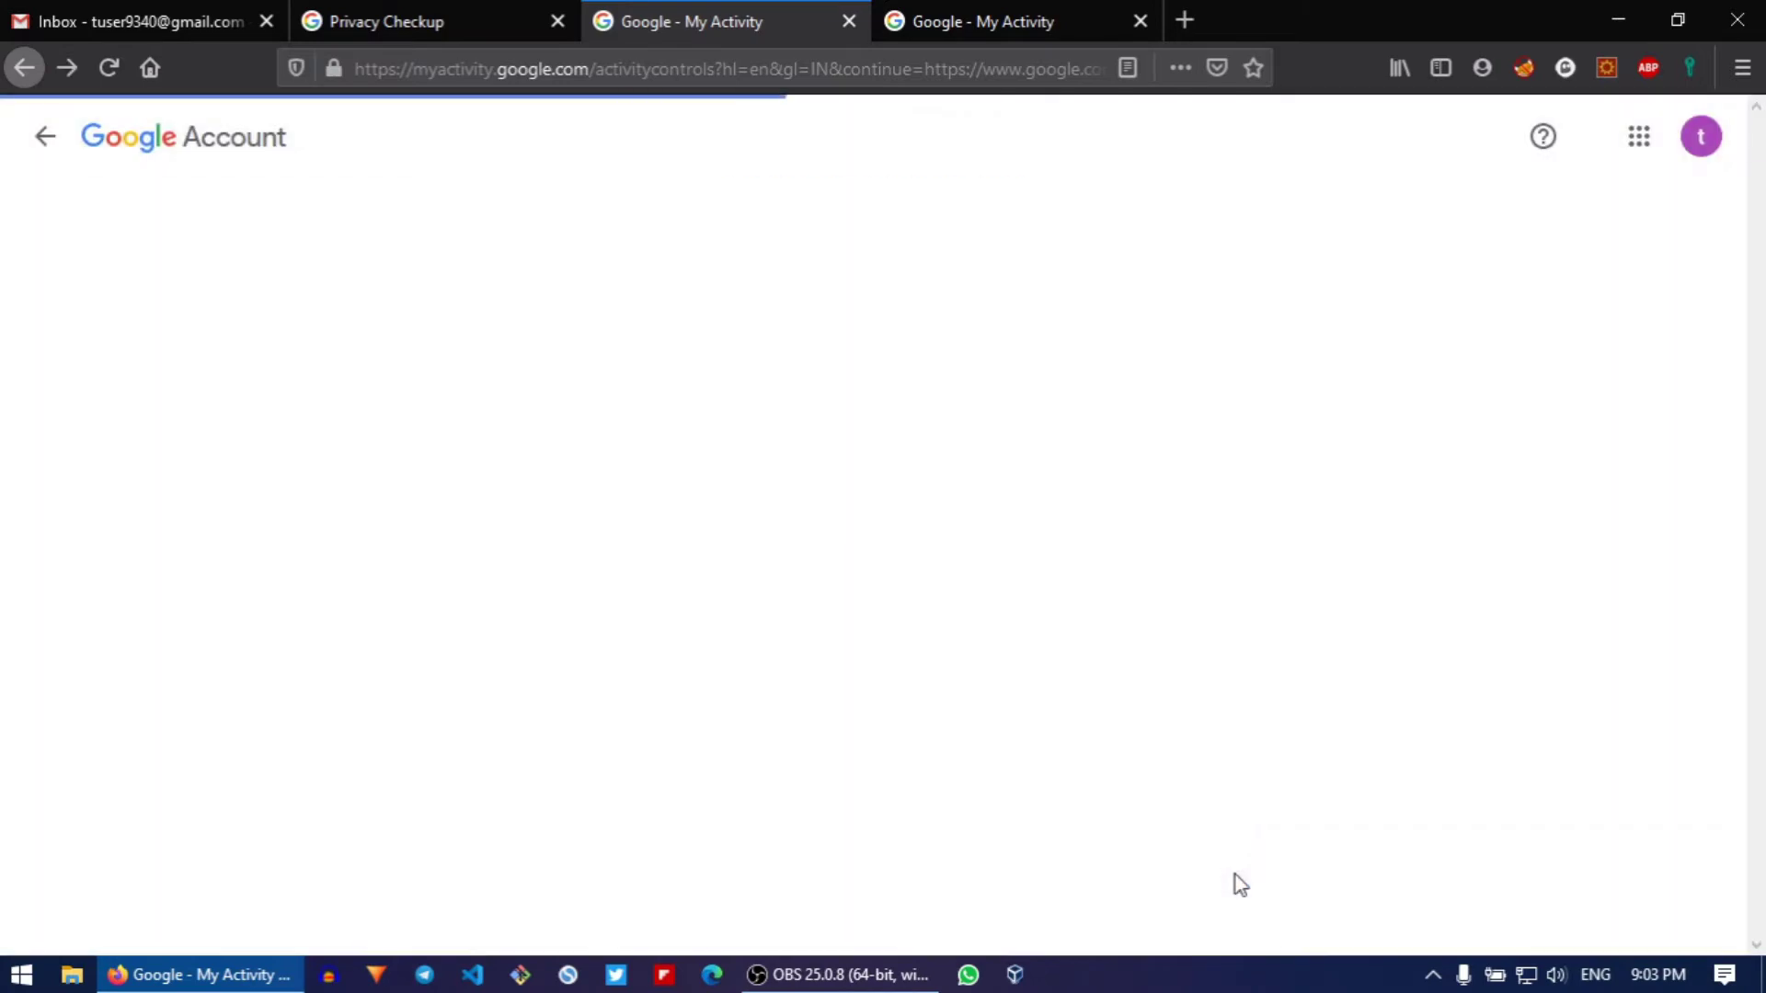
Close the activity tab and open YouTube History management from the Privacy Checkup.
left_click(847, 20)
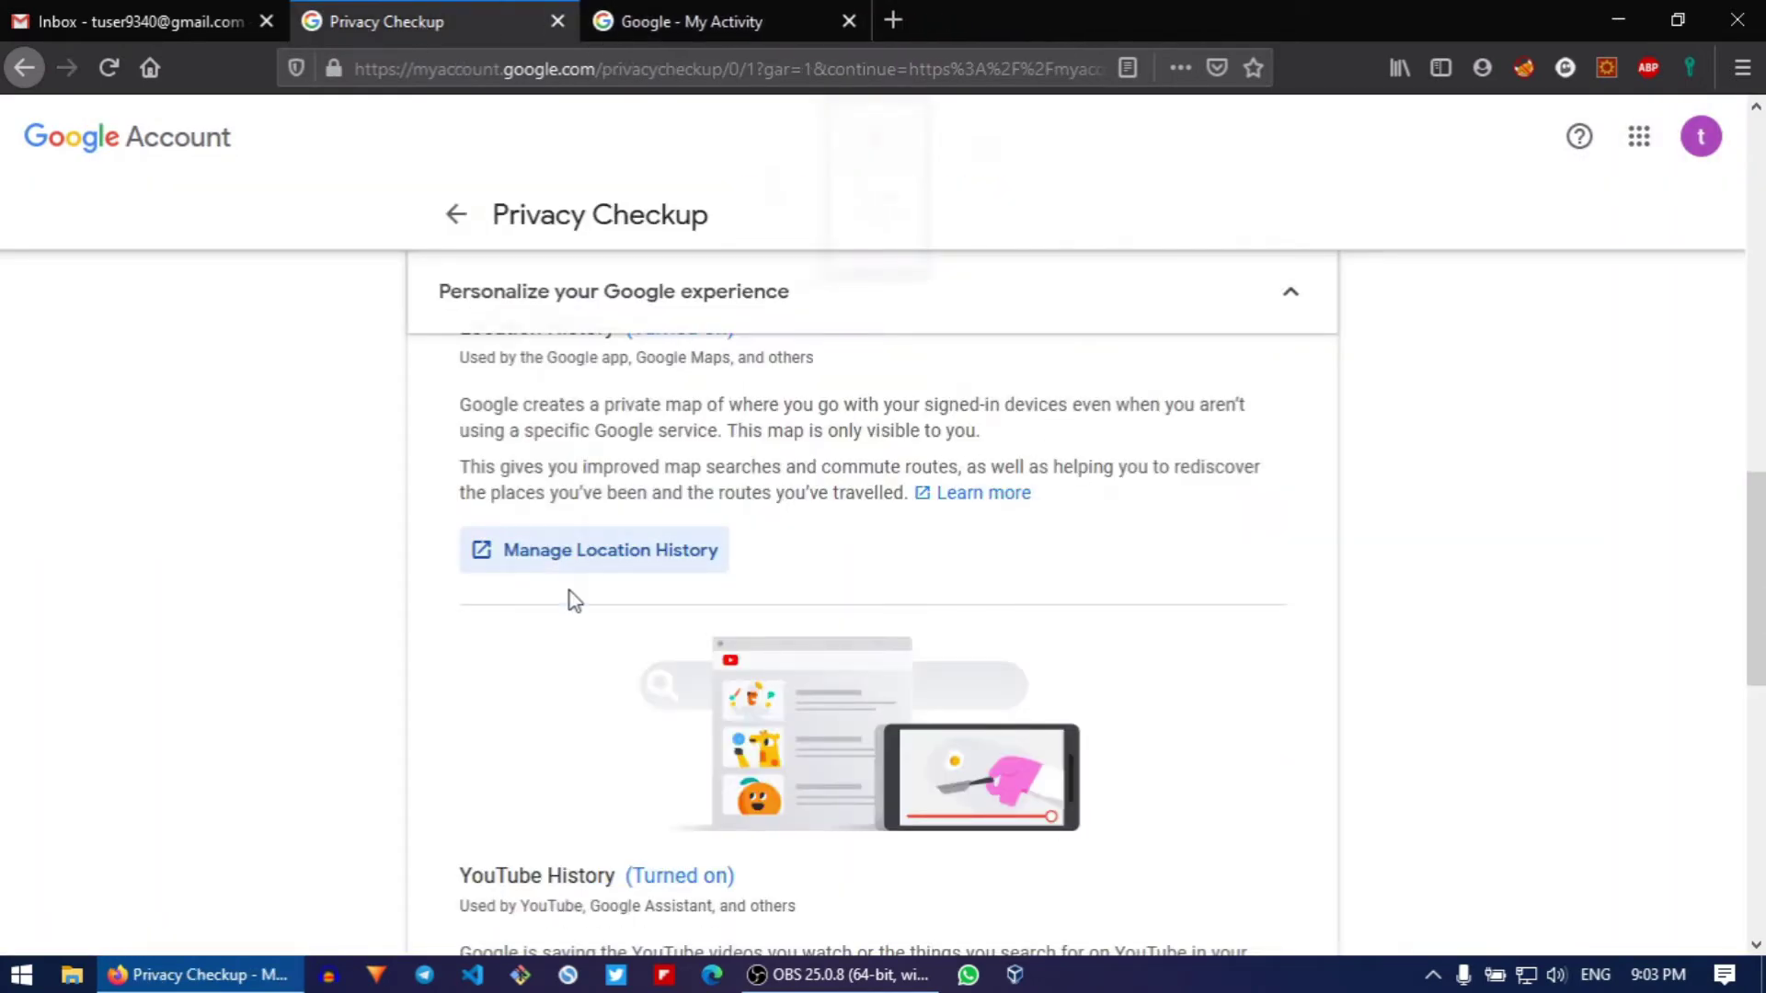
scroll(572, 607, "down", 5)
scroll(566, 612, "down", 2)
scroll(575, 638, "up", 4)
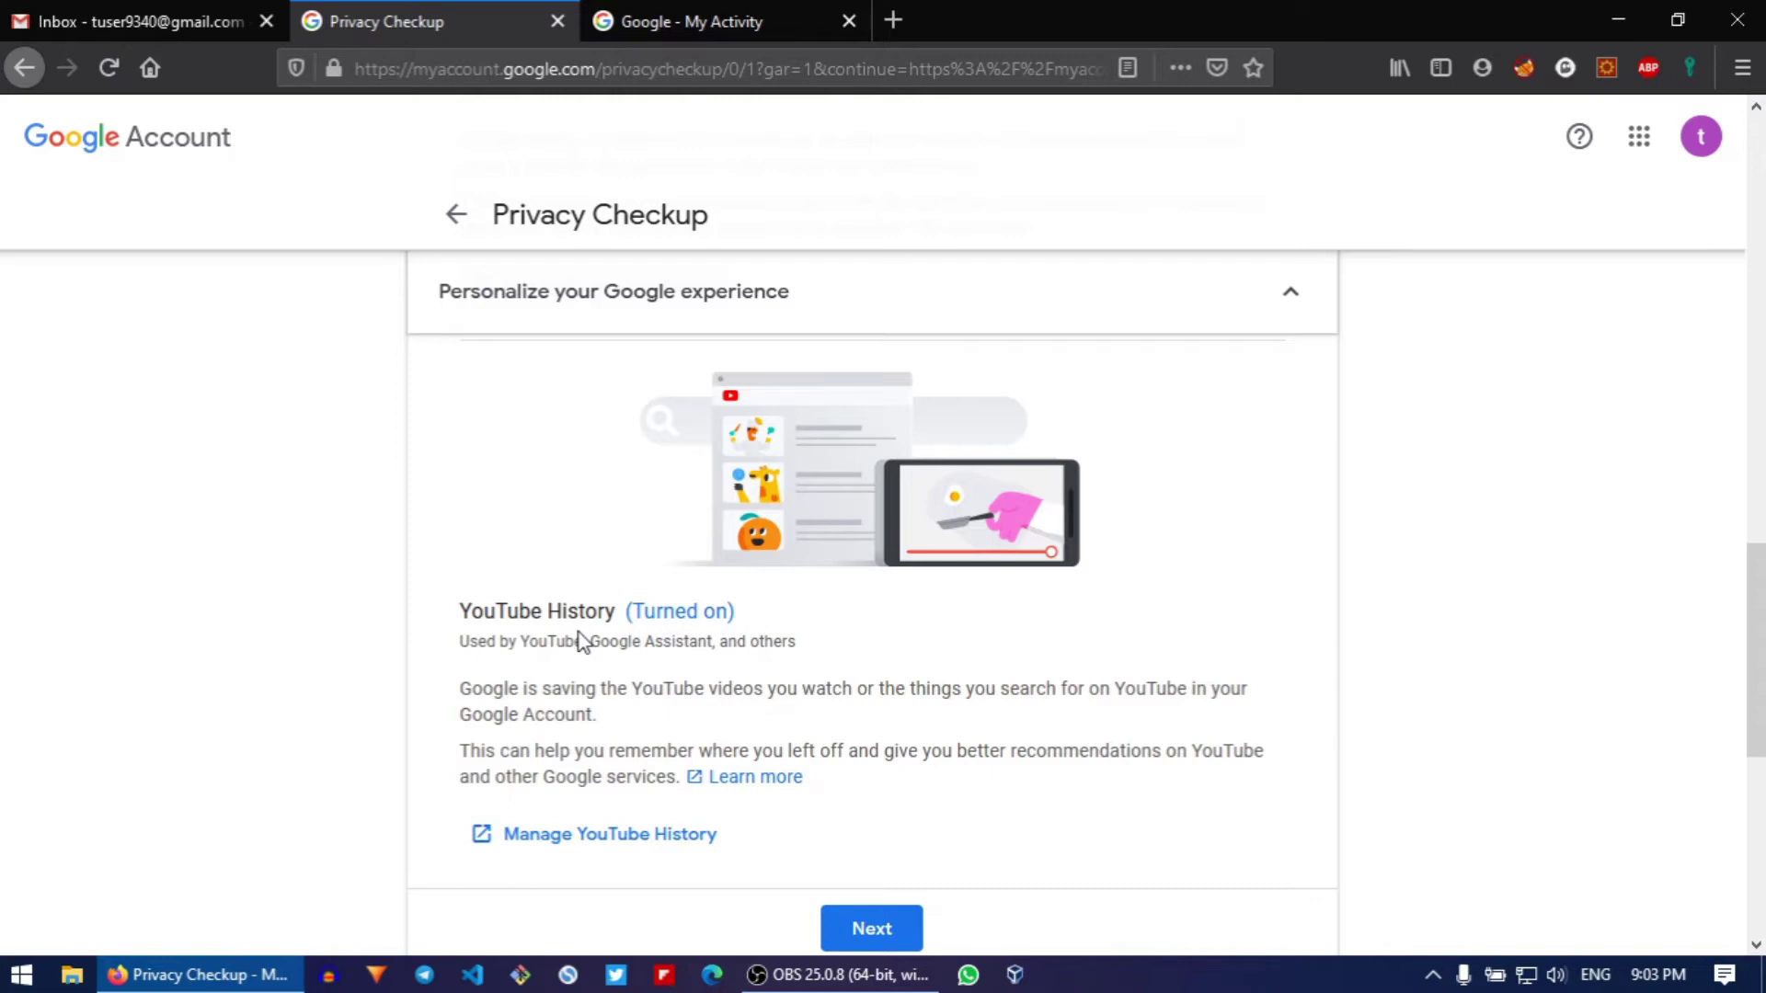
scroll(580, 642, "down", 1)
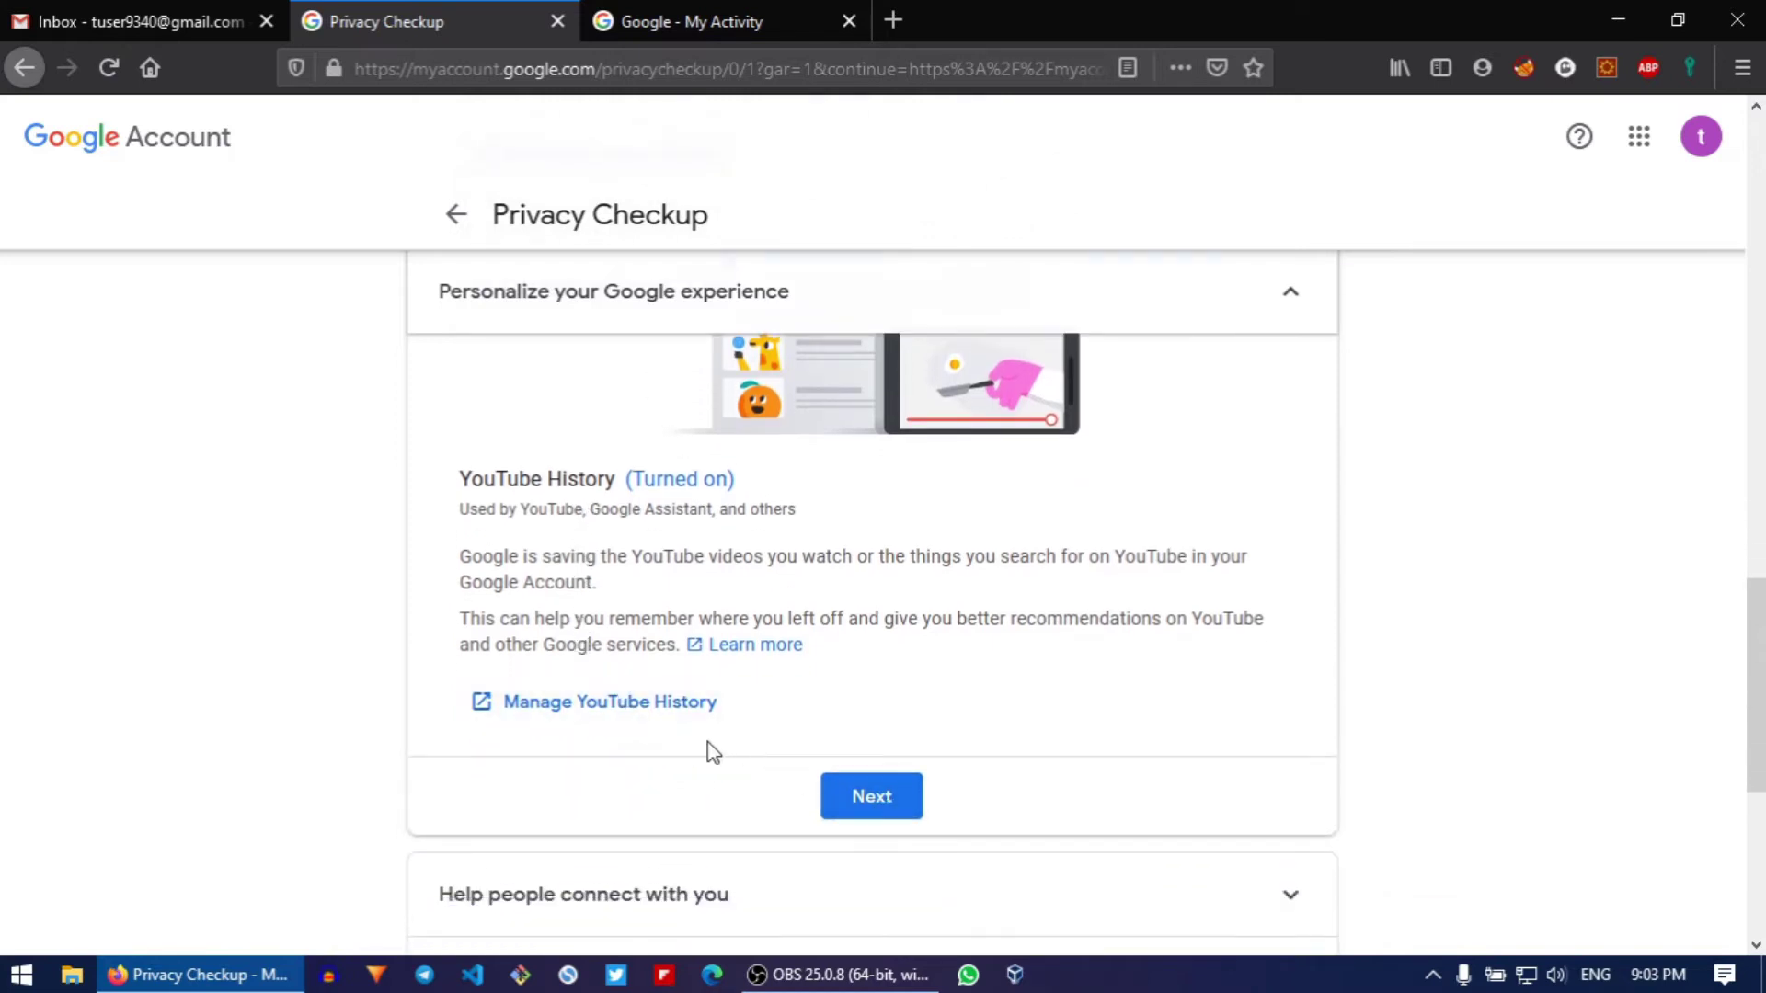
left_click(612, 704)
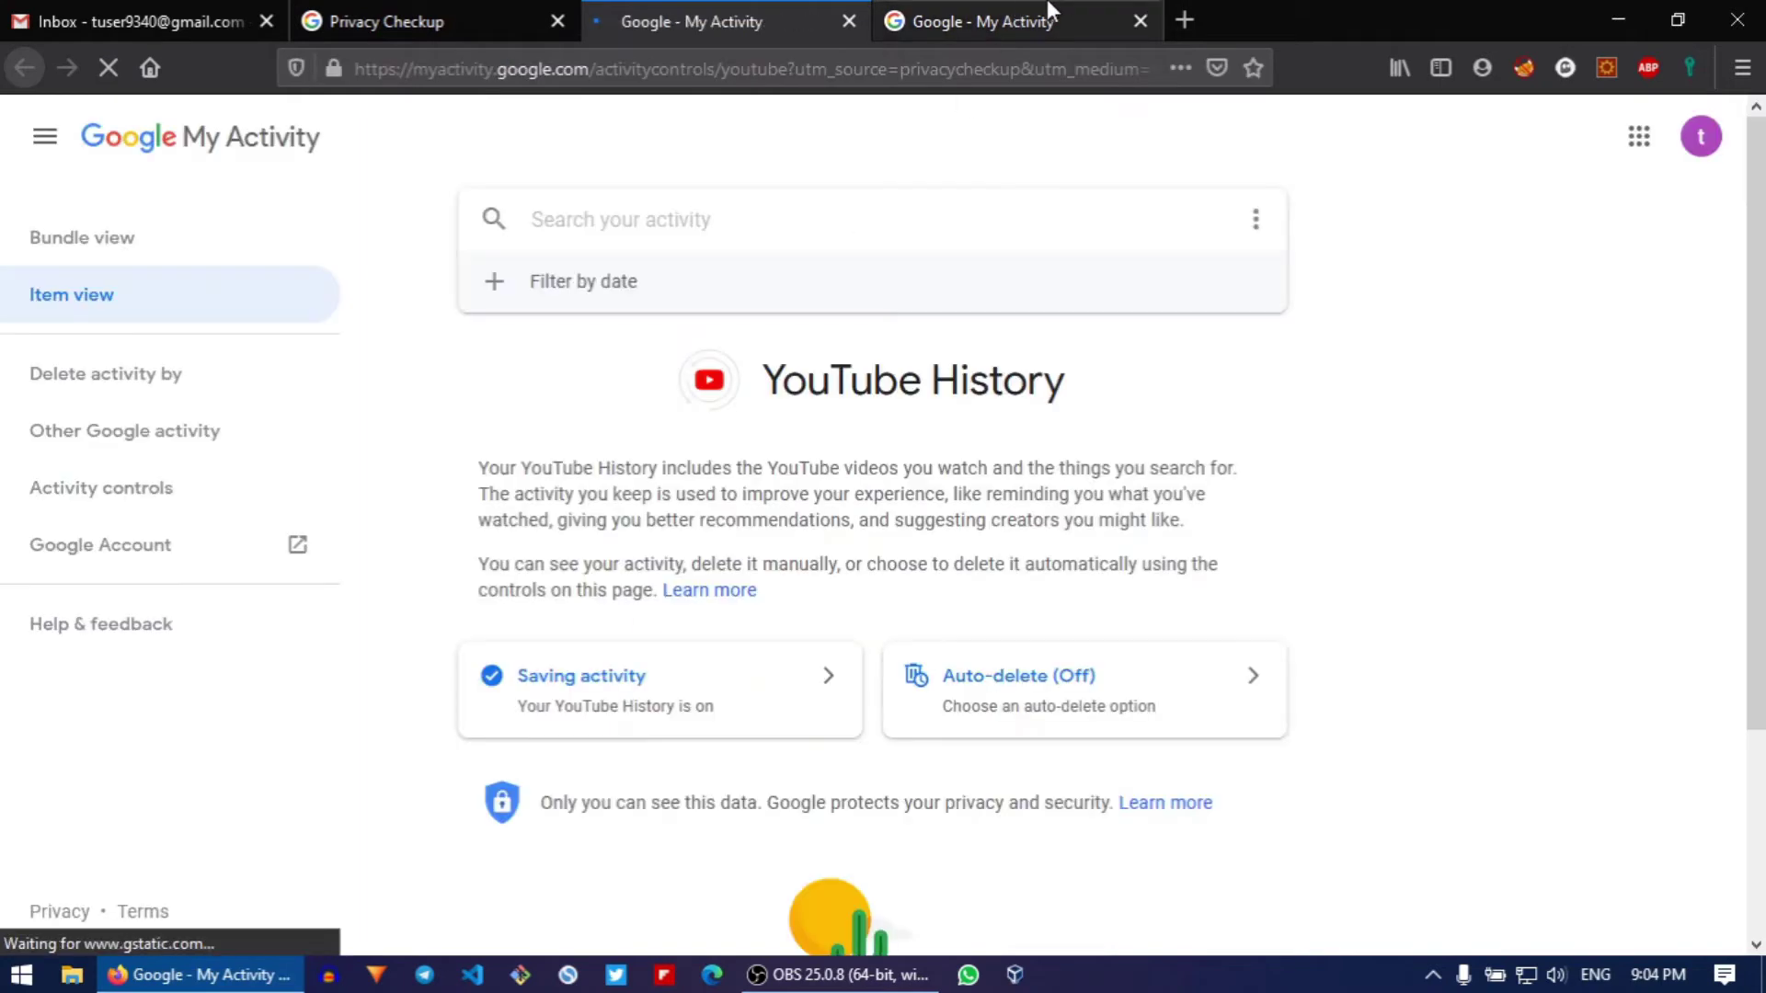
Turn off YouTube History saving in My Activity and confirm the pause.
left_click(1140, 19)
scroll(909, 581, "down", 2)
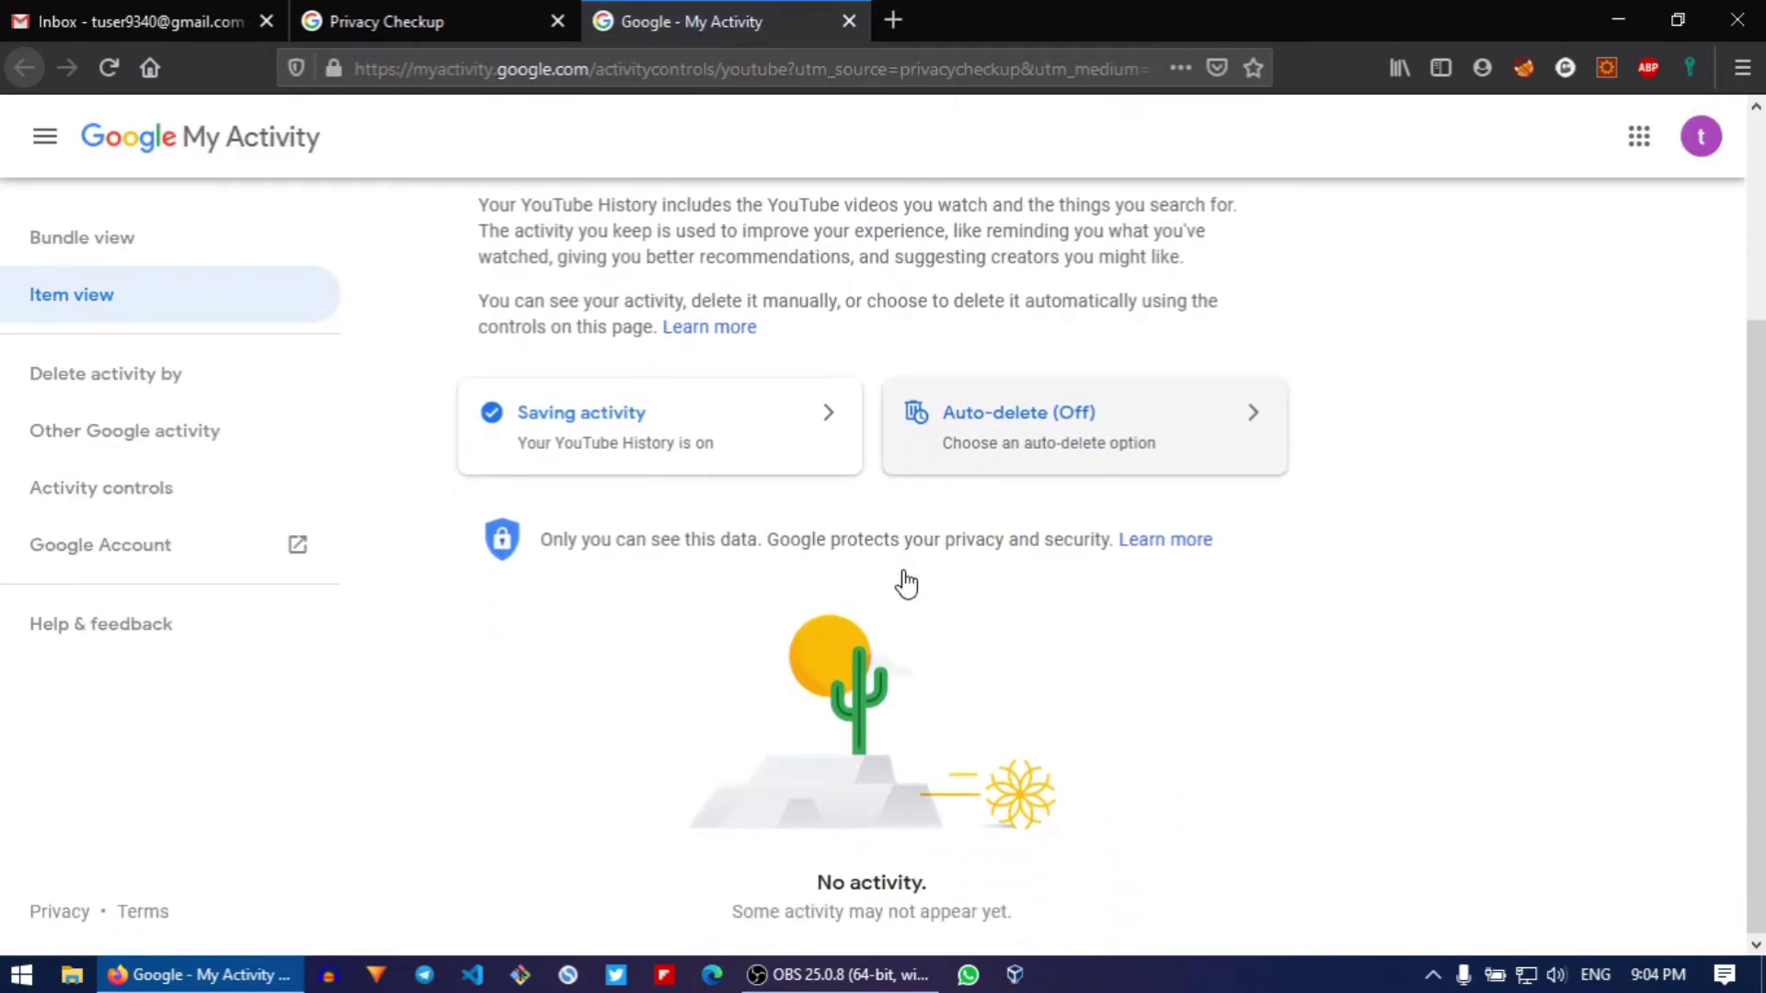
left_click(702, 405)
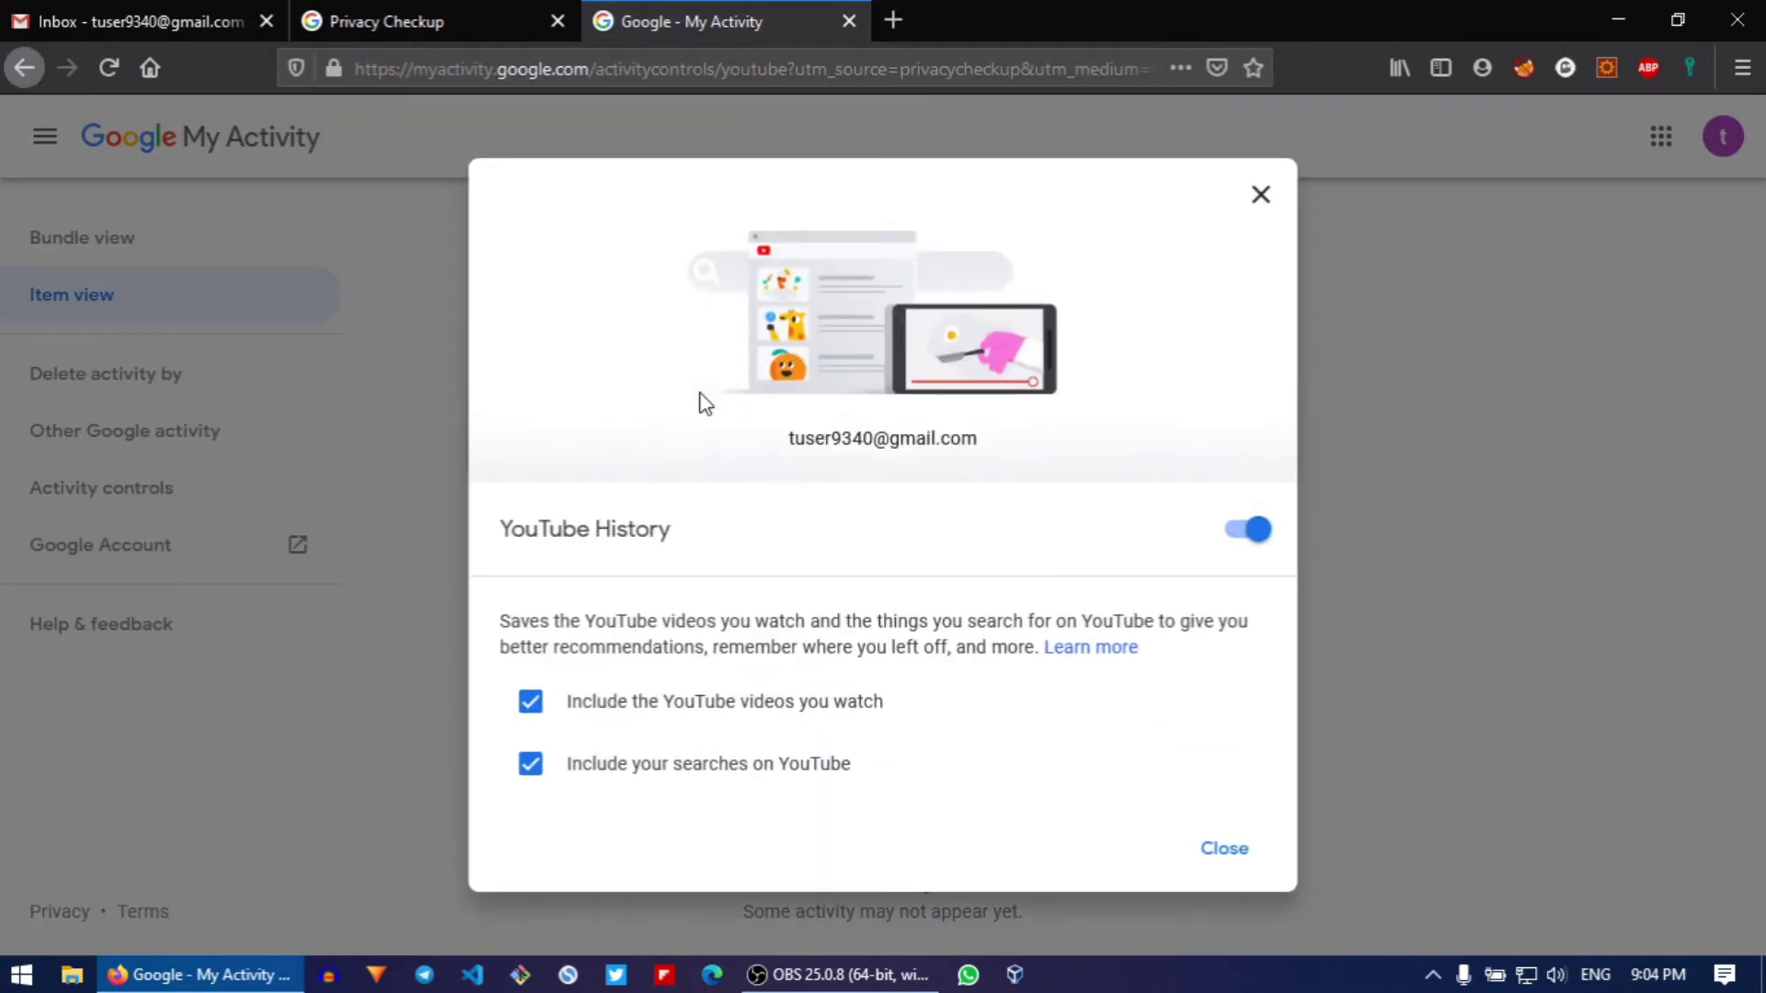
left_click(1251, 530)
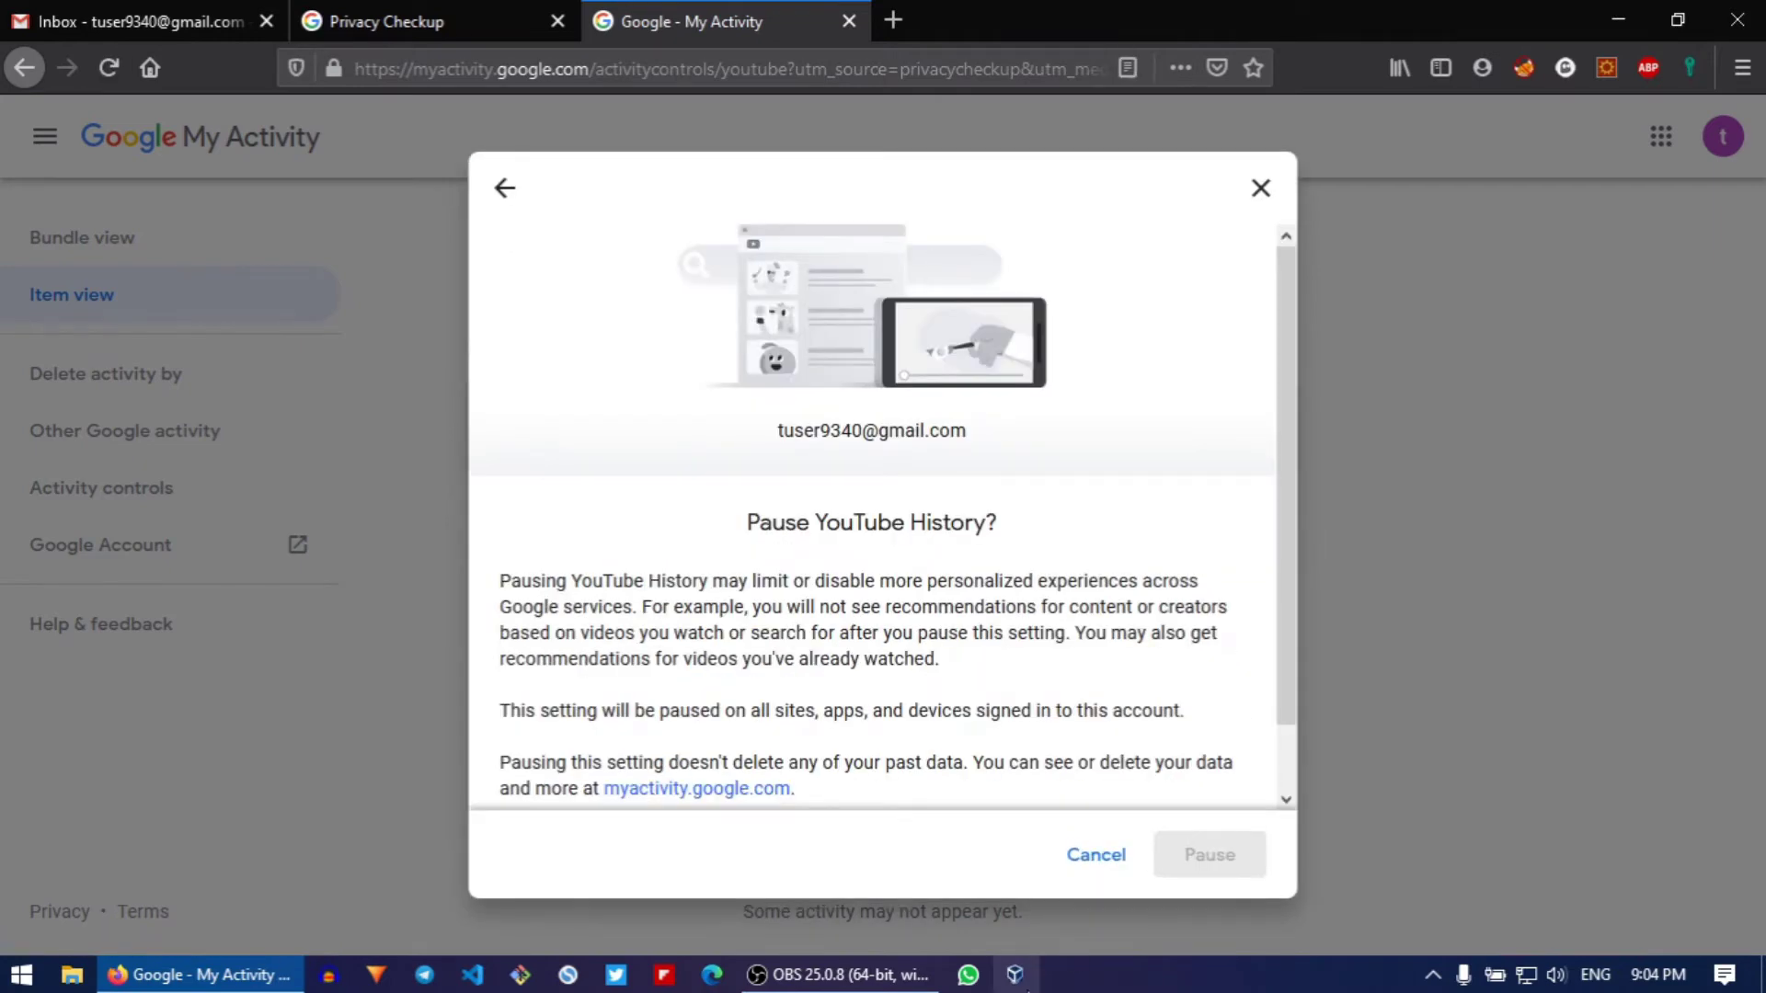
scroll(1110, 348, "down", 1)
left_click(1211, 851)
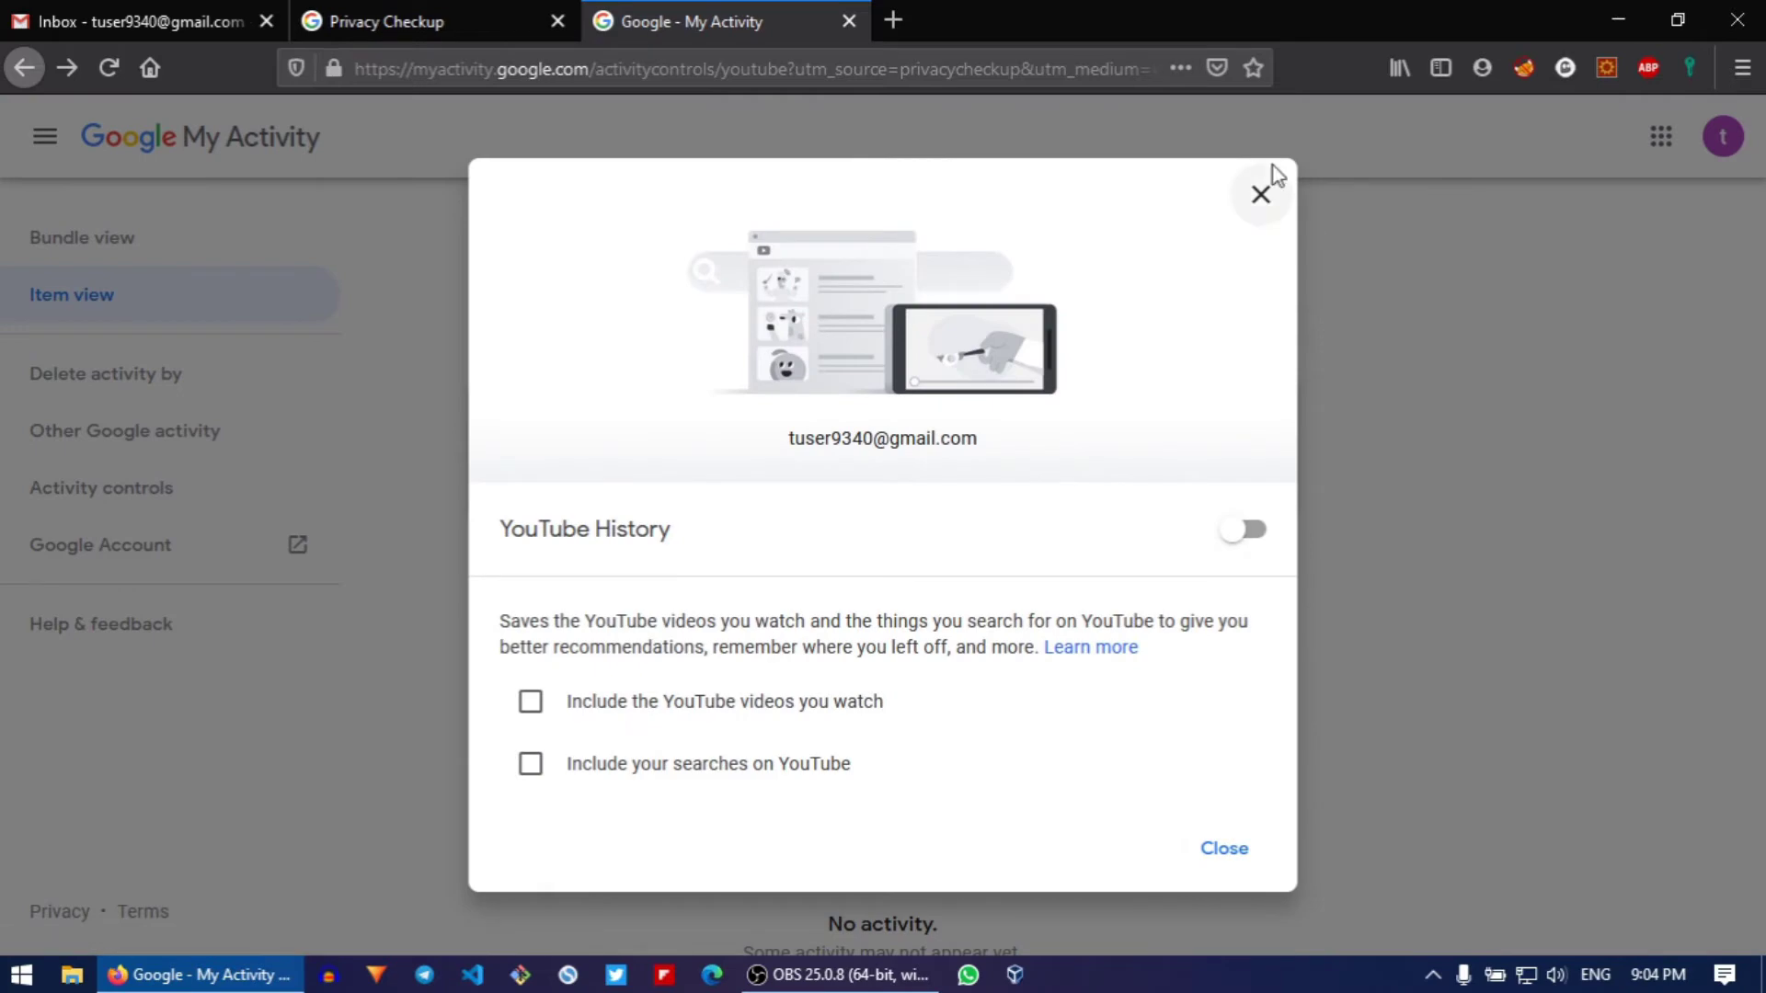
Close the YouTube History settings and activity page, then go back to Data & personalization.
left_click(1236, 207)
left_click(849, 20)
scroll(644, 460, "up", 10)
left_click(457, 214)
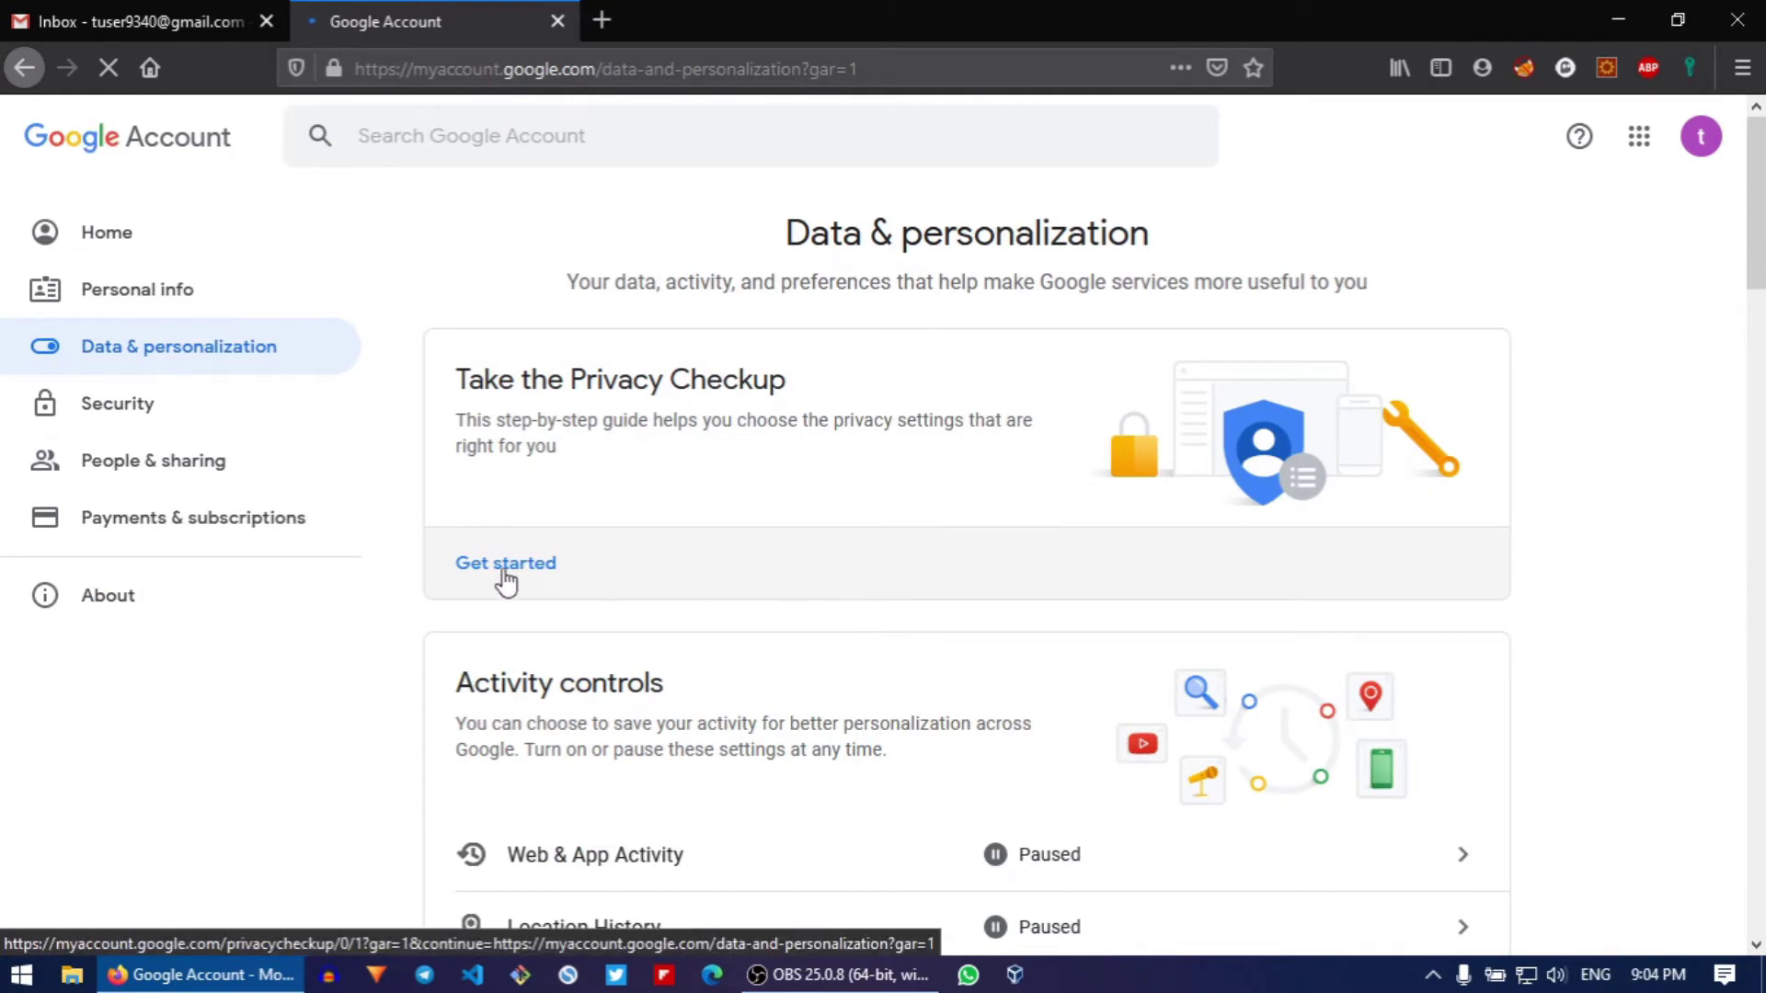
Restart the Privacy Checkup and mark the activity controls as reviewed.
left_click(489, 569)
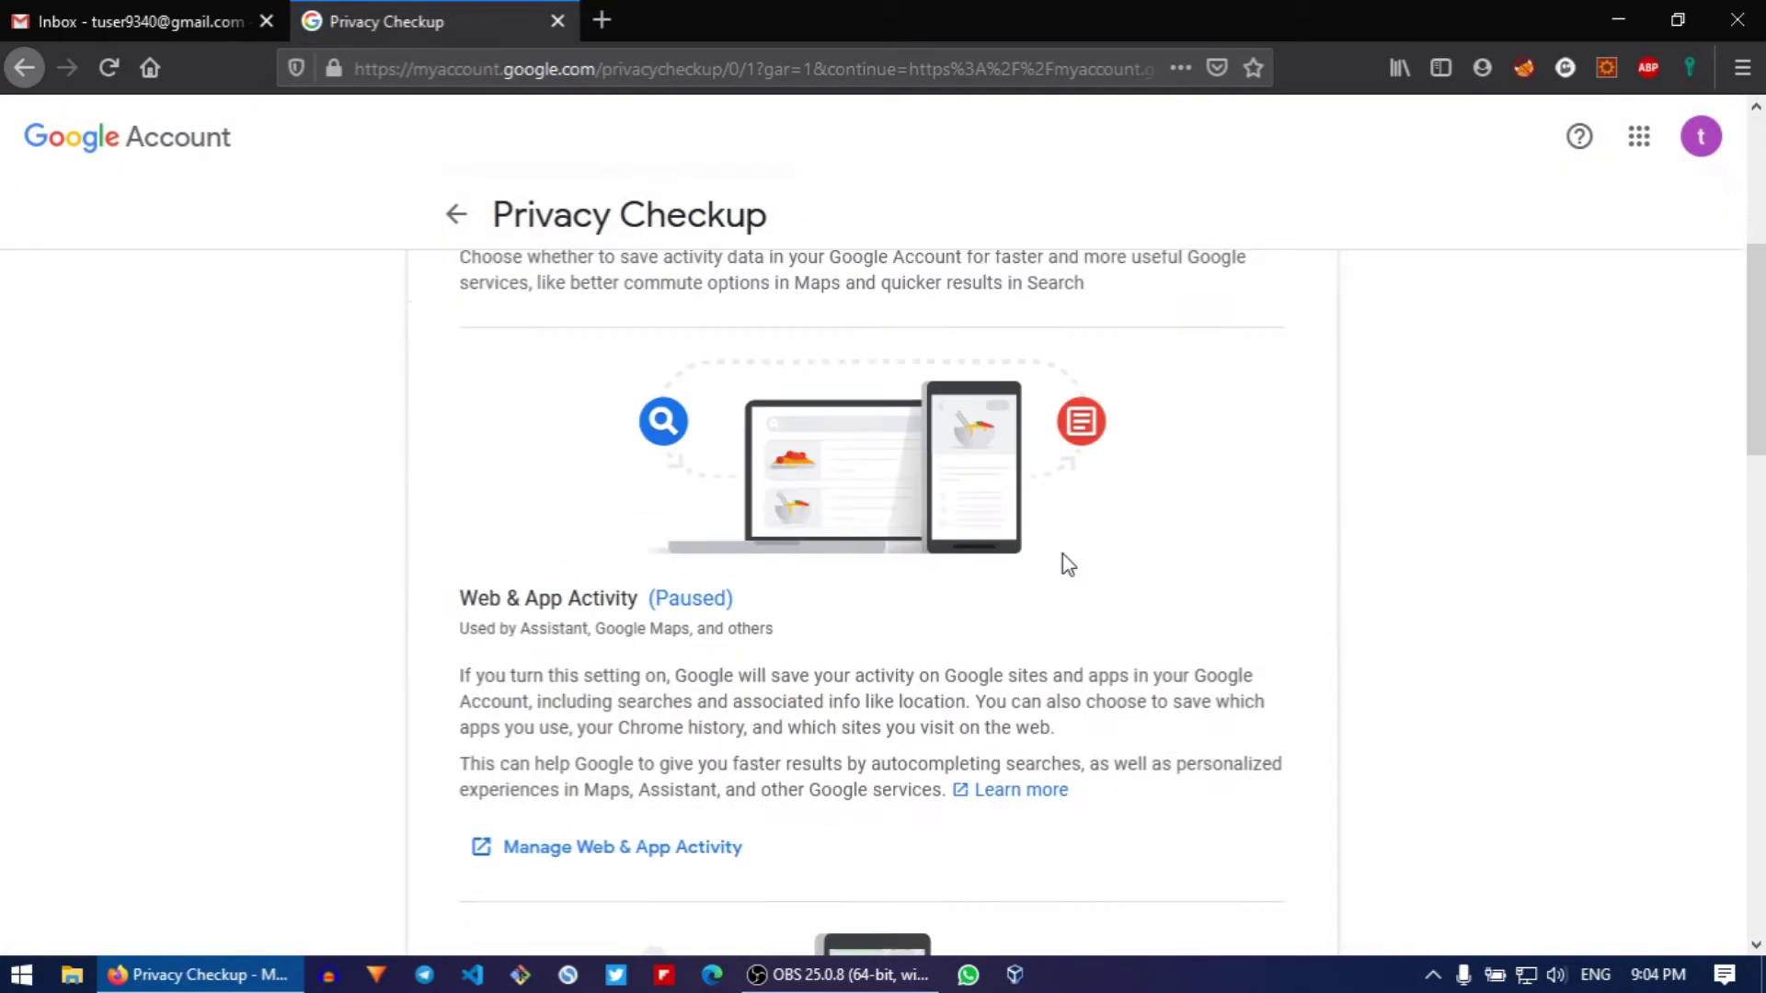
scroll(643, 368, "down", 6)
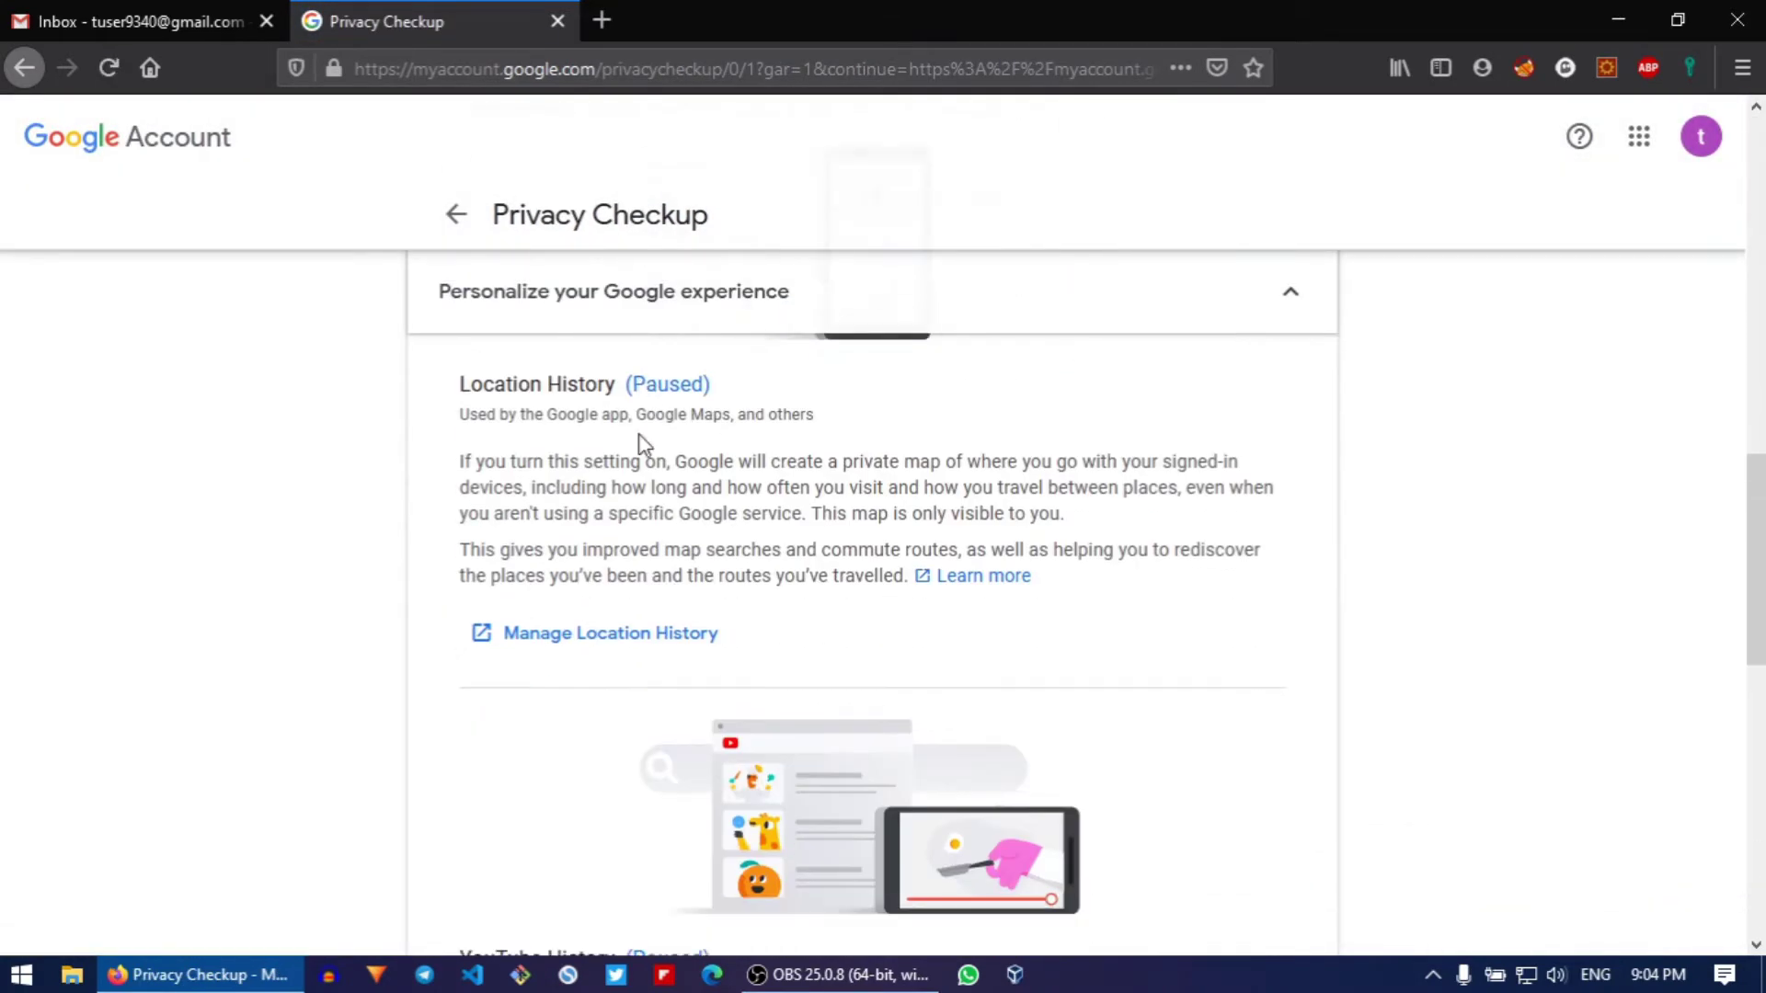
scroll(699, 424, "up", 2)
scroll(678, 460, "down", 10)
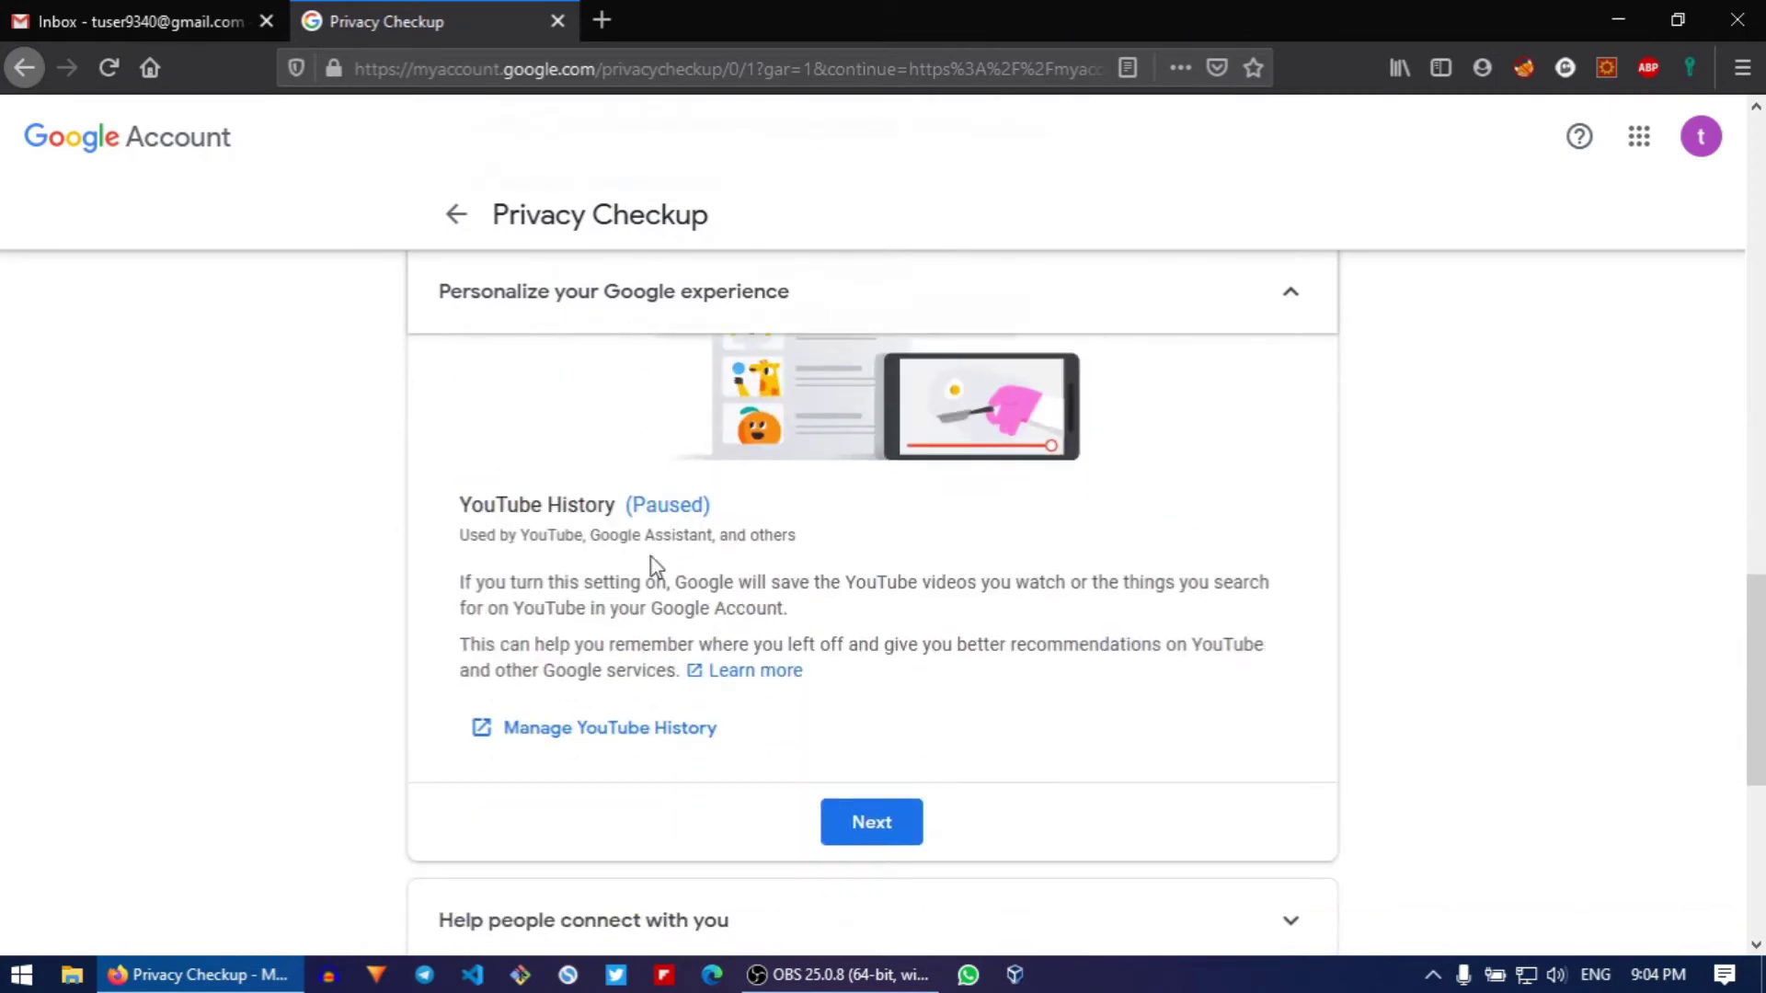
left_click(838, 442)
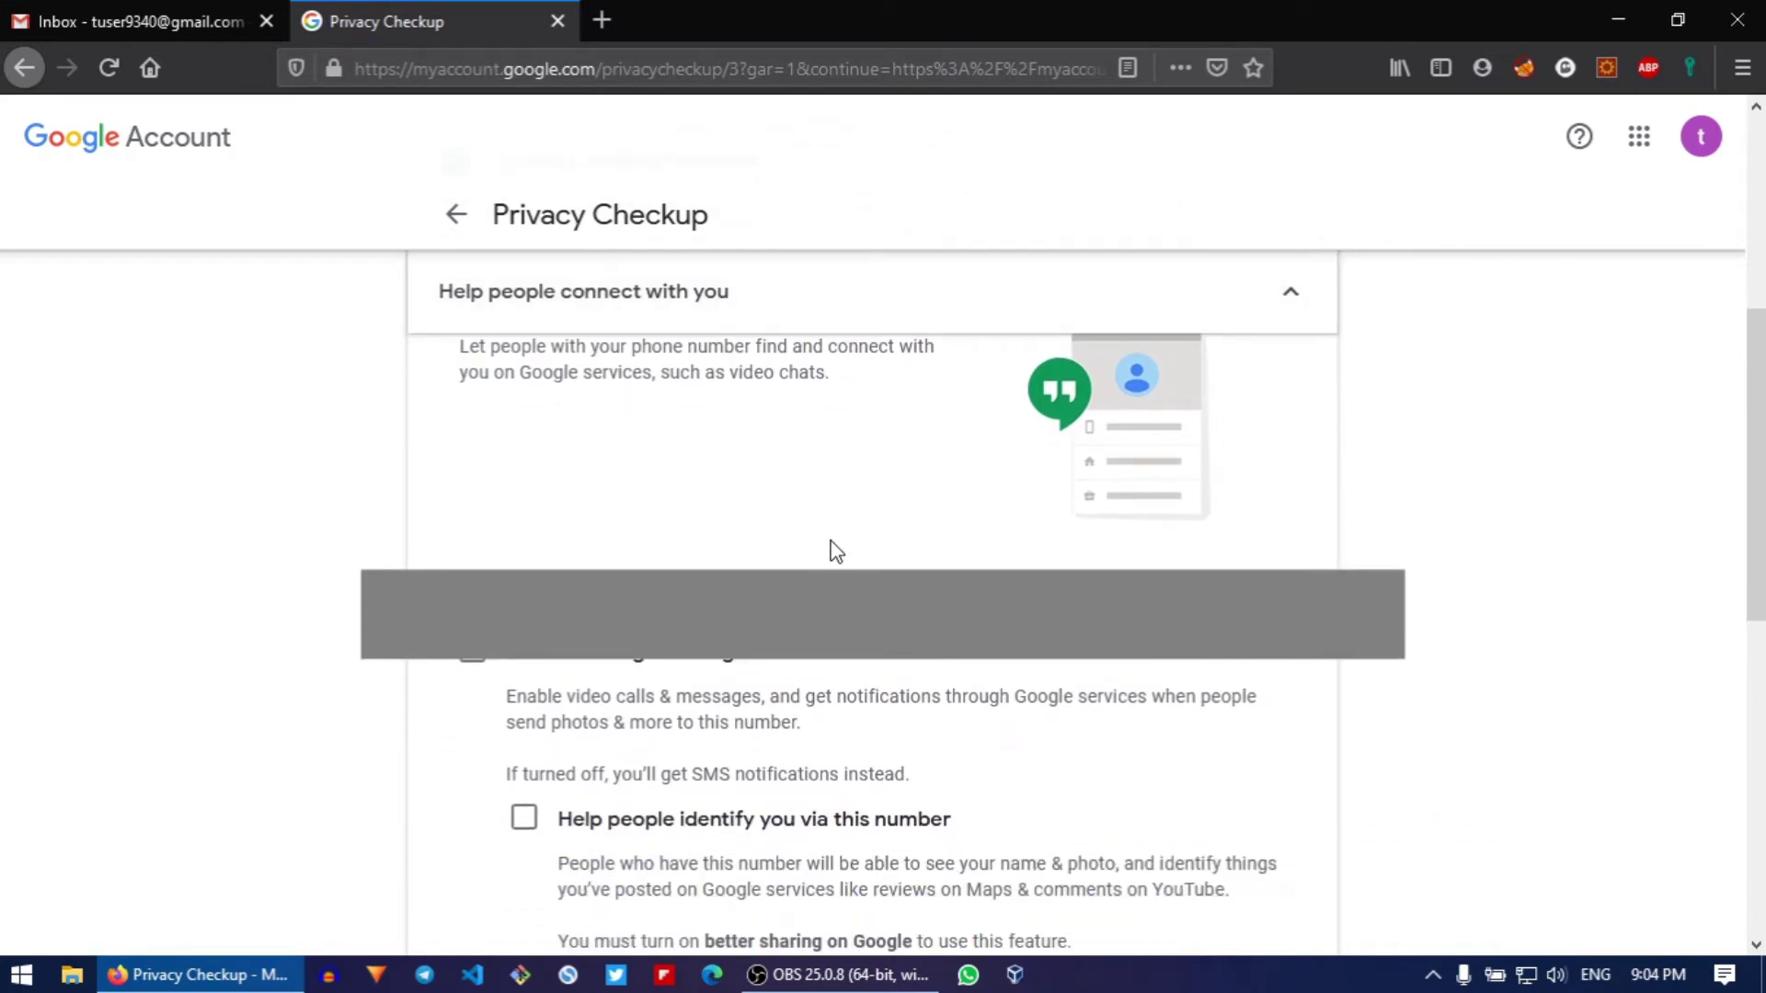
Review the 'Help people connect with you' phone-number step and move on to profile visibility.
scroll(836, 550, "up", 2)
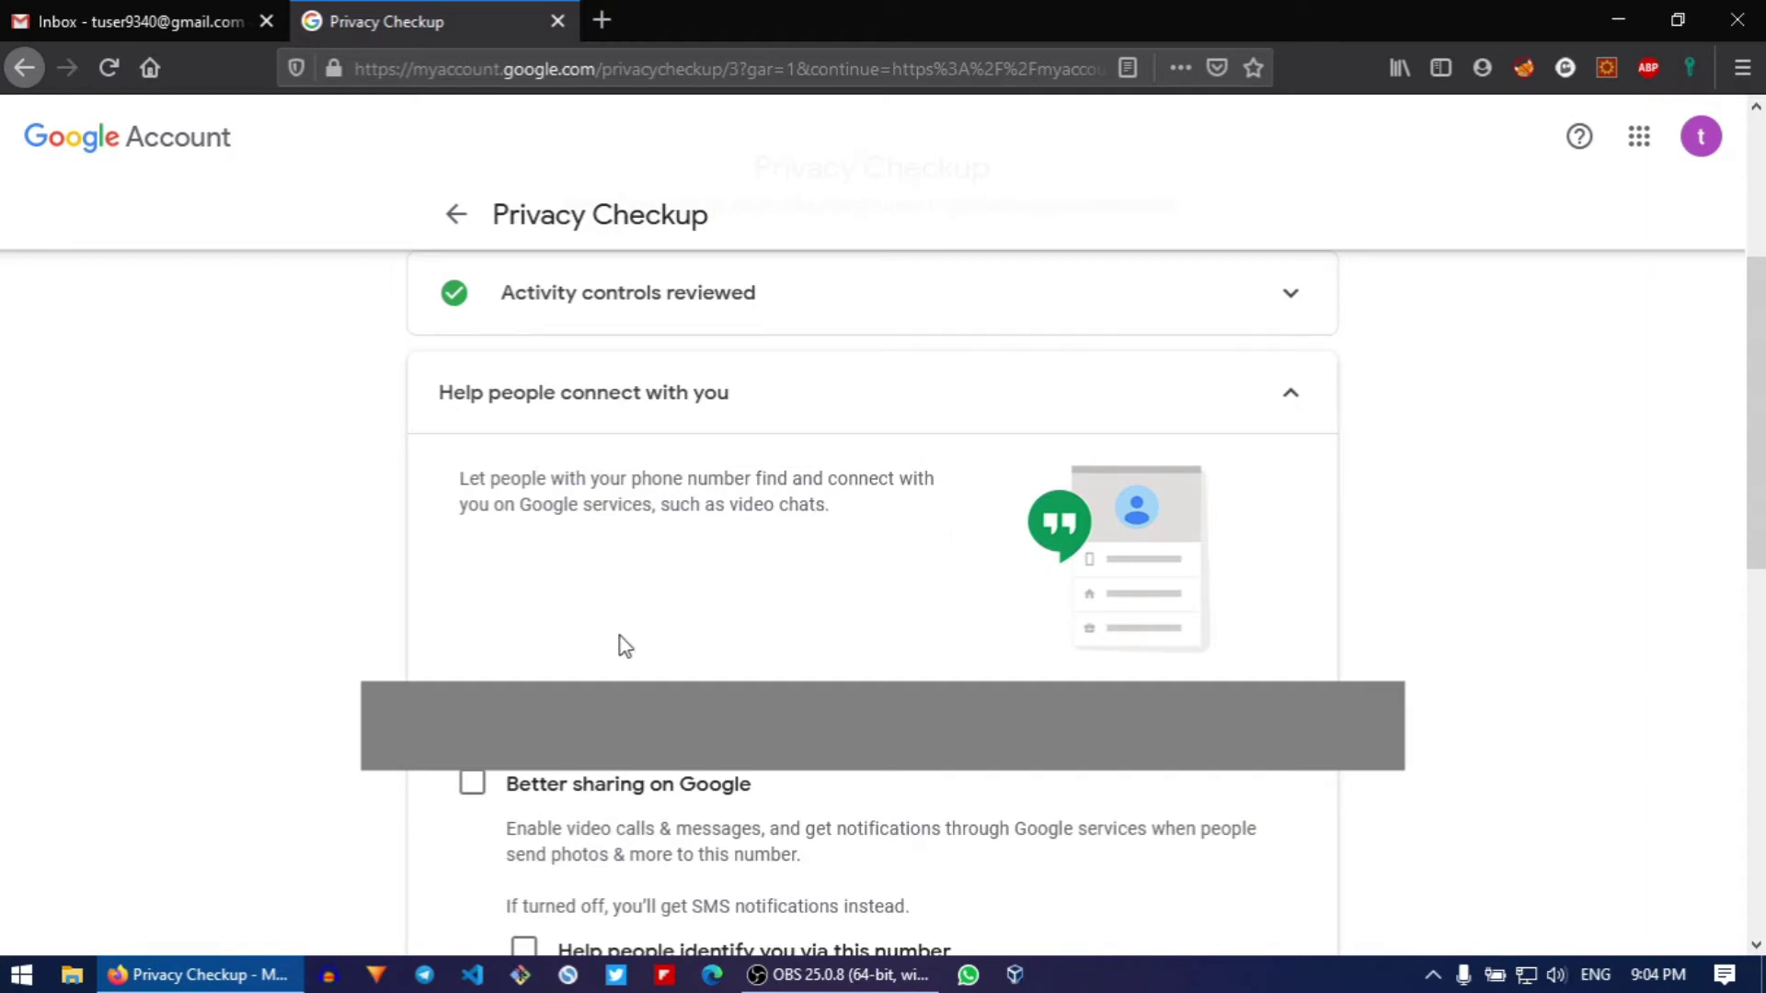
scroll(752, 747, "down", 4)
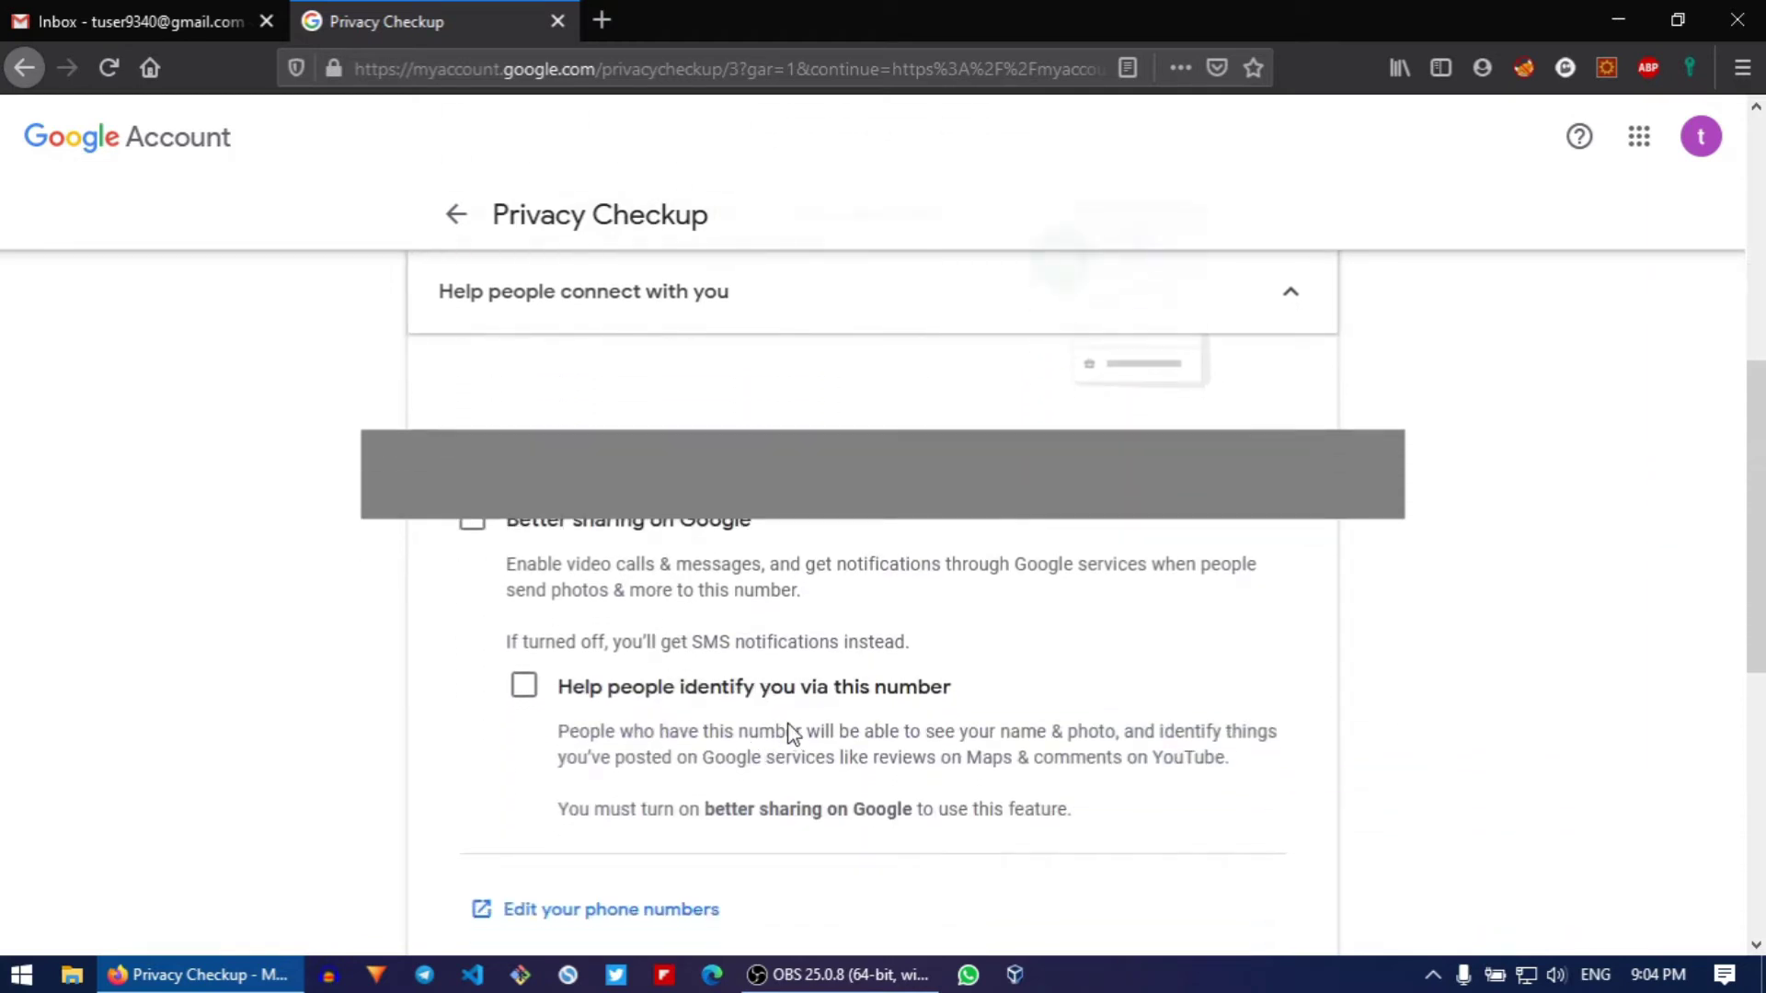
scroll(791, 733, "down", 2)
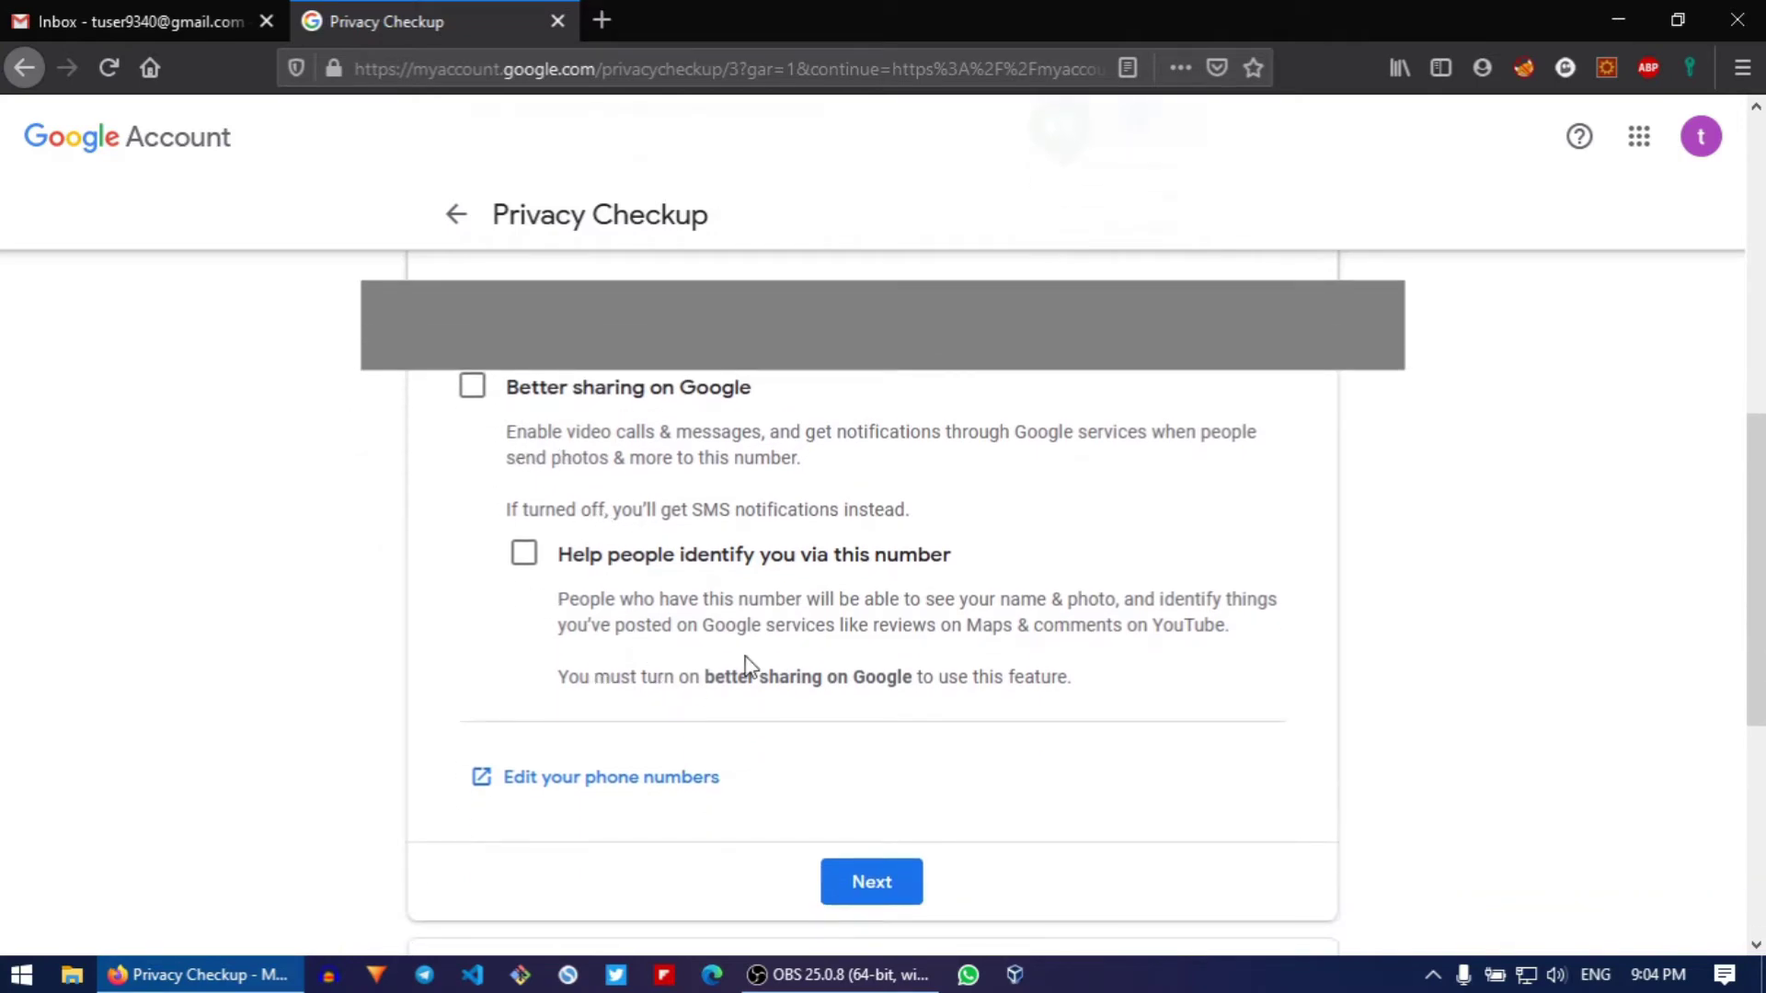
scroll(749, 662, "down", 4)
left_click(872, 623)
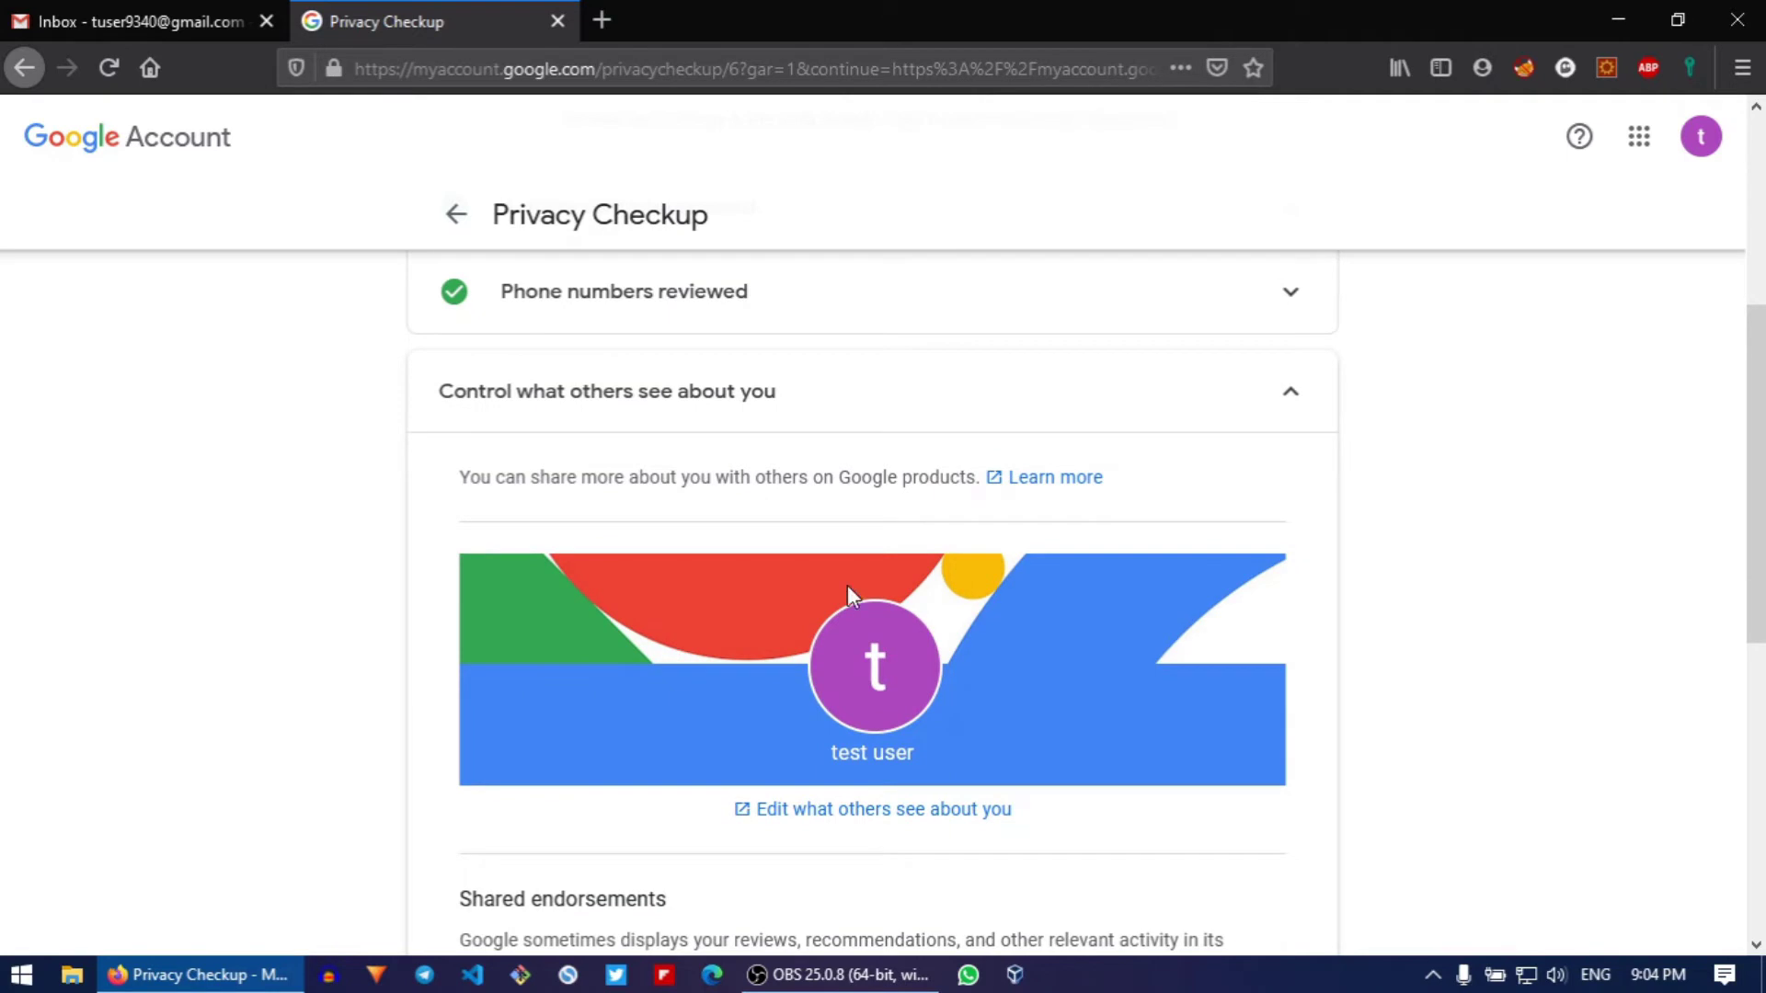
Review what others see on the About me page, then close it to return to Privacy Checkup.
scroll(742, 550, "down", 6)
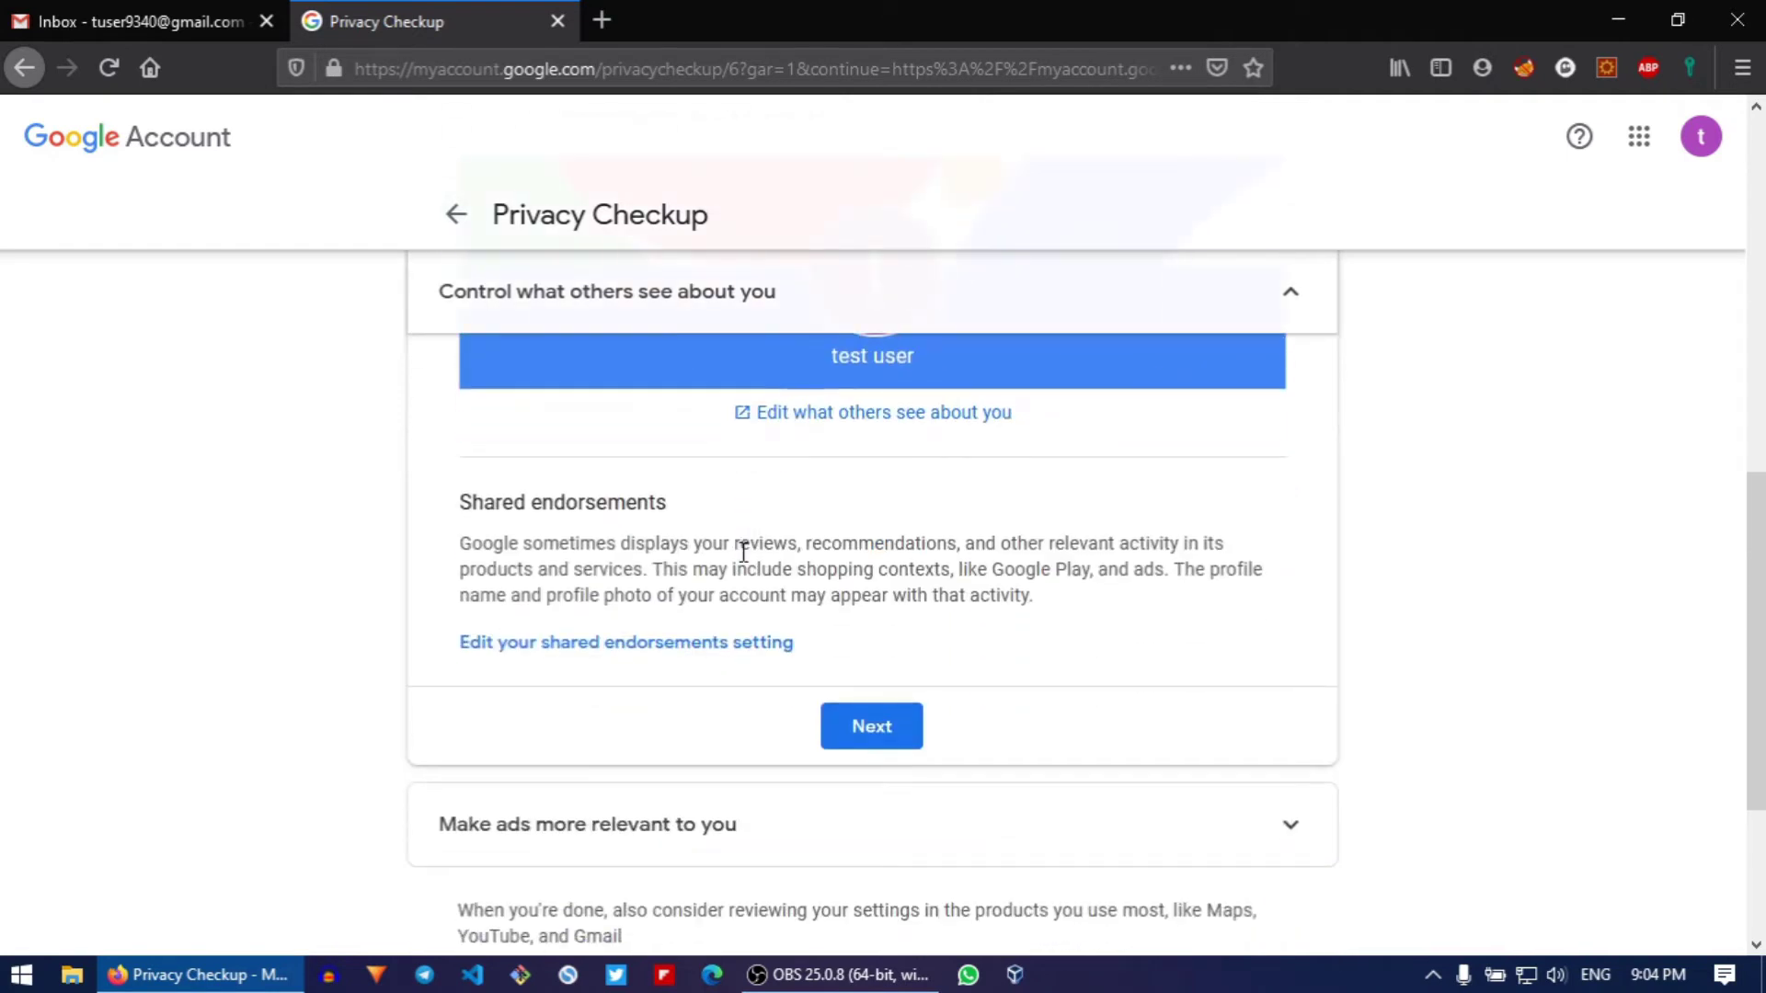
scroll(746, 555, "up", 4)
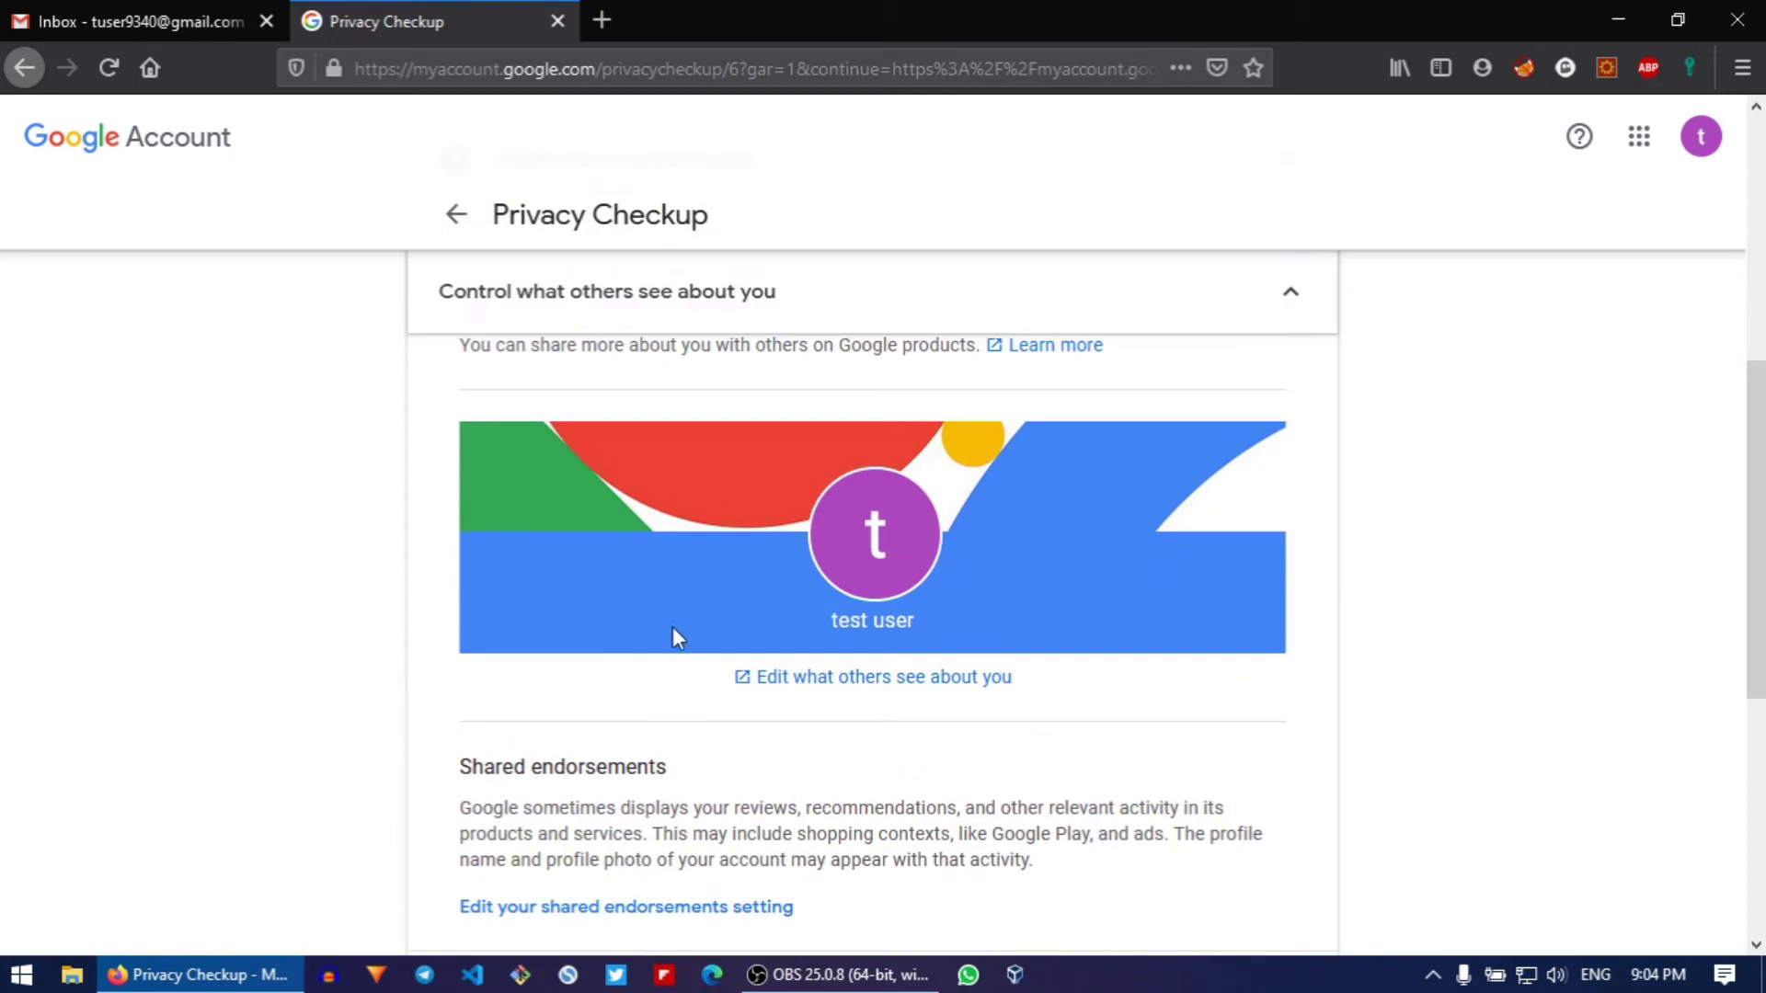
scroll(675, 636, "down", 2)
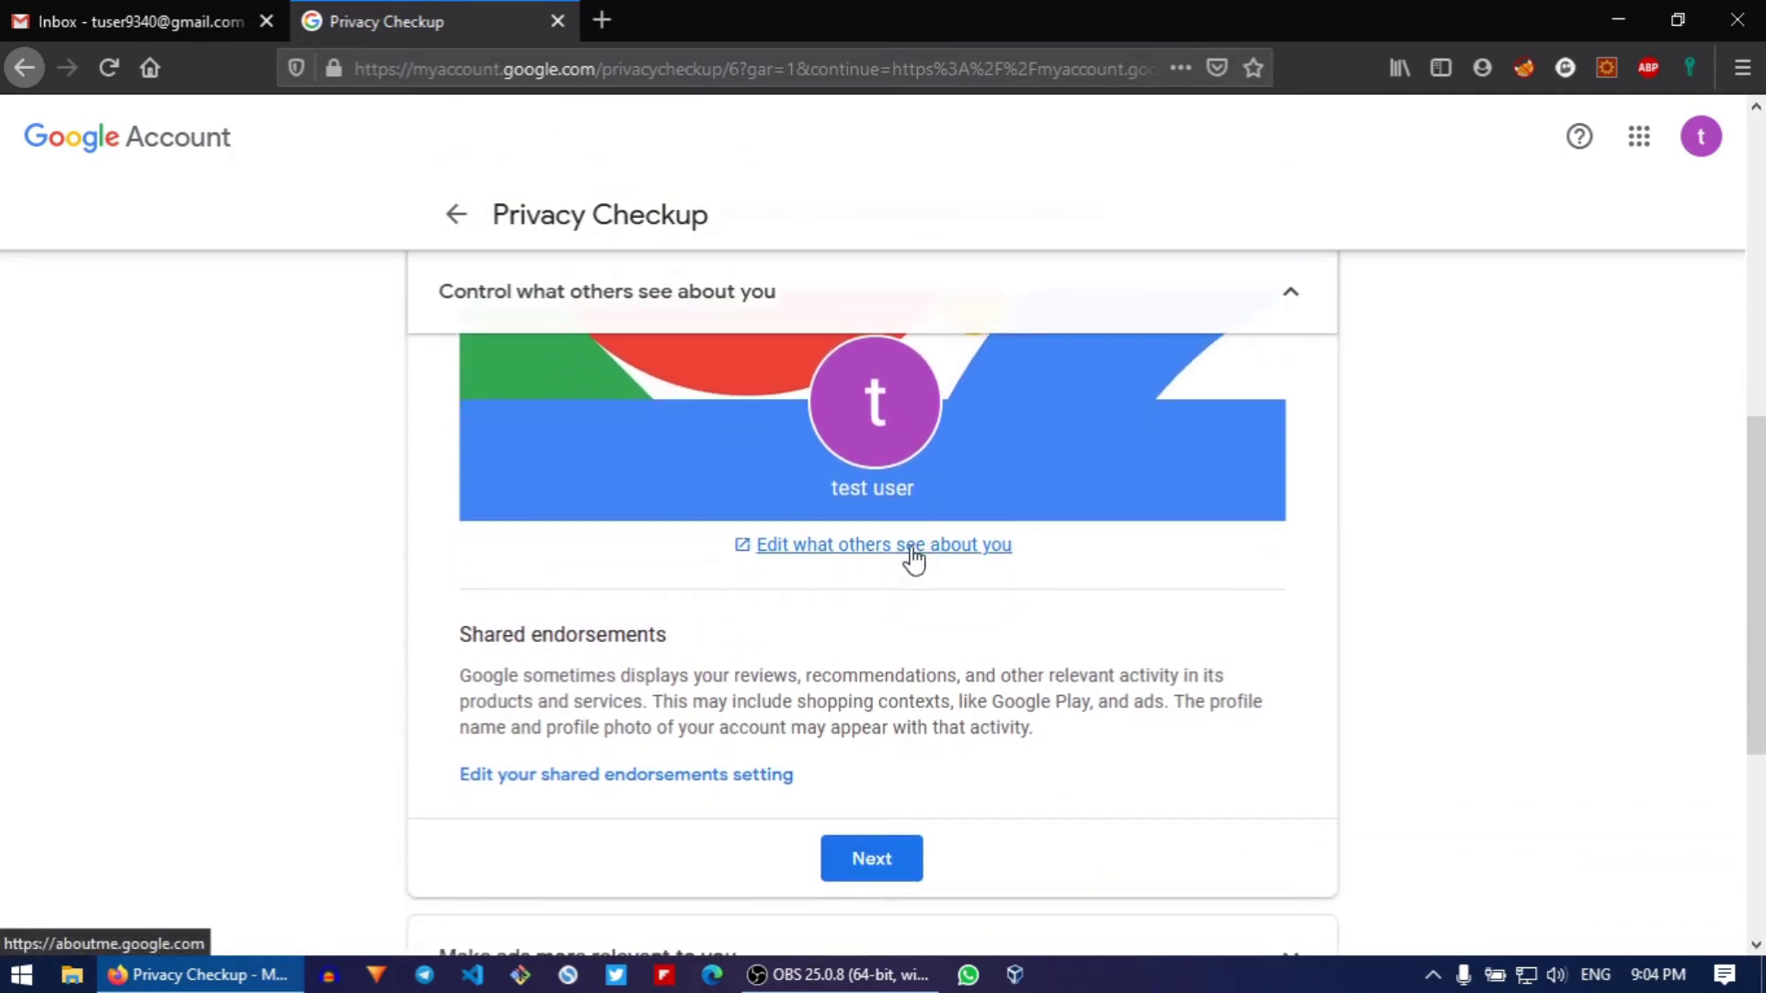
left_click(913, 547)
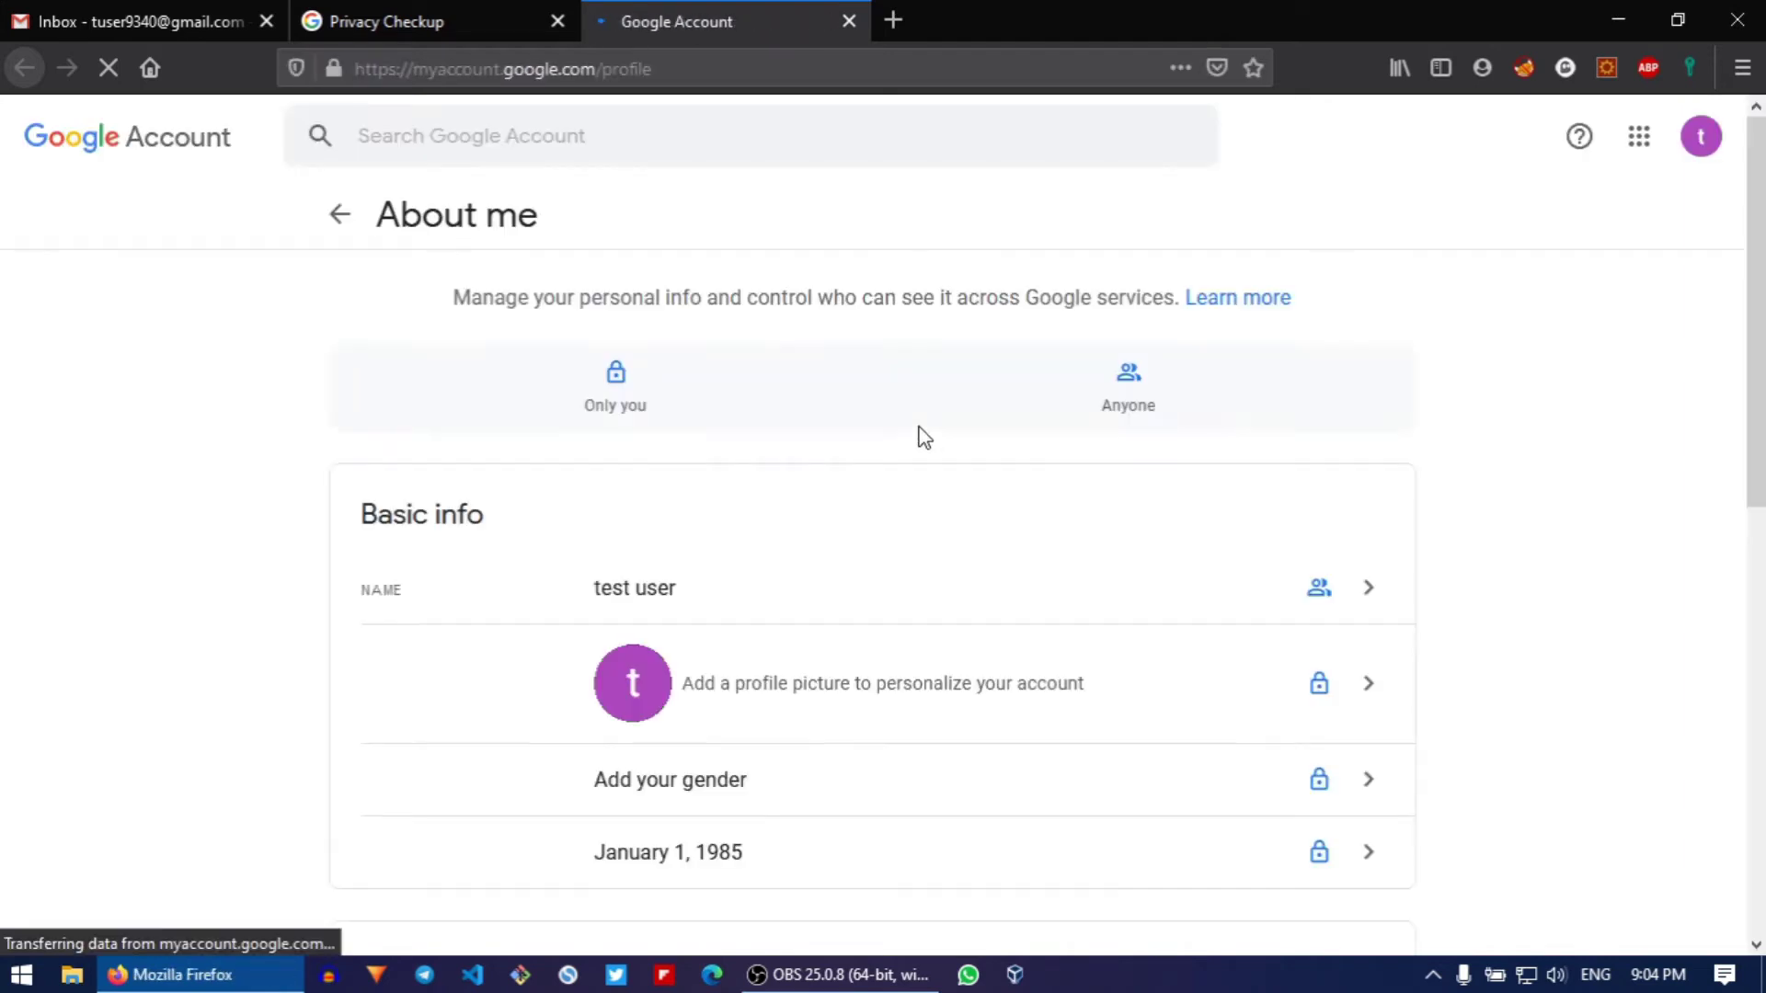
scroll(724, 552, "down", 3)
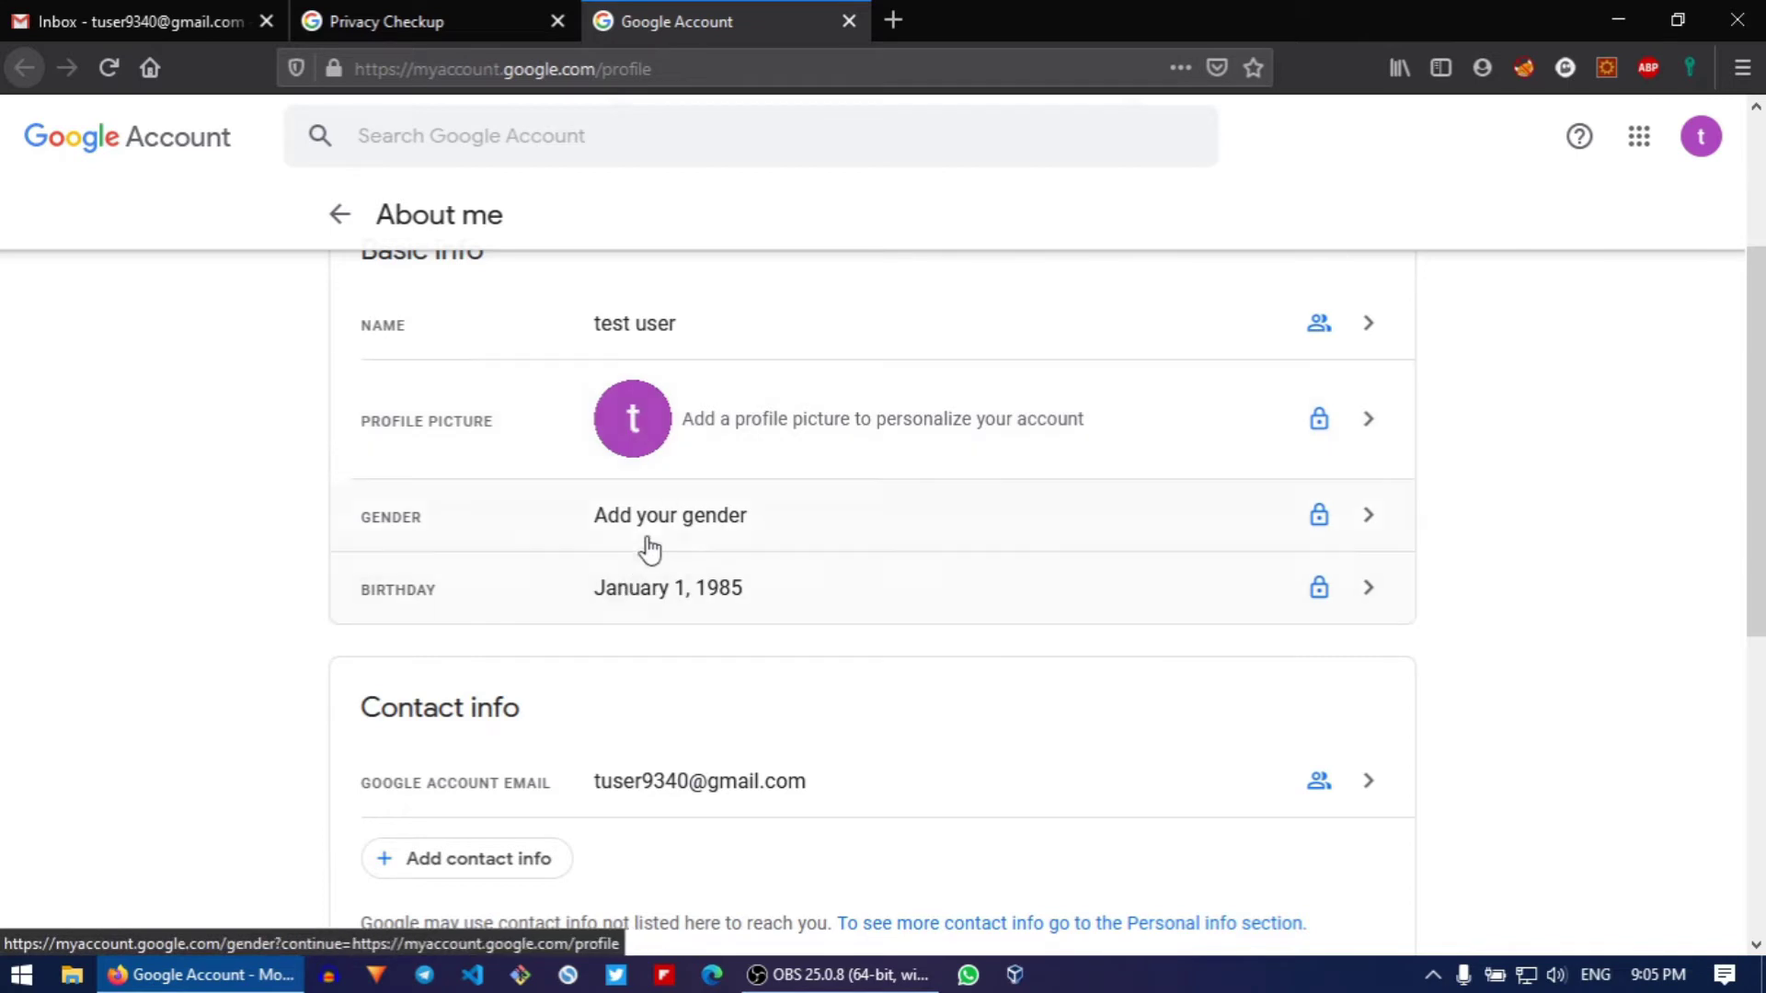
scroll(699, 625, "down", 3)
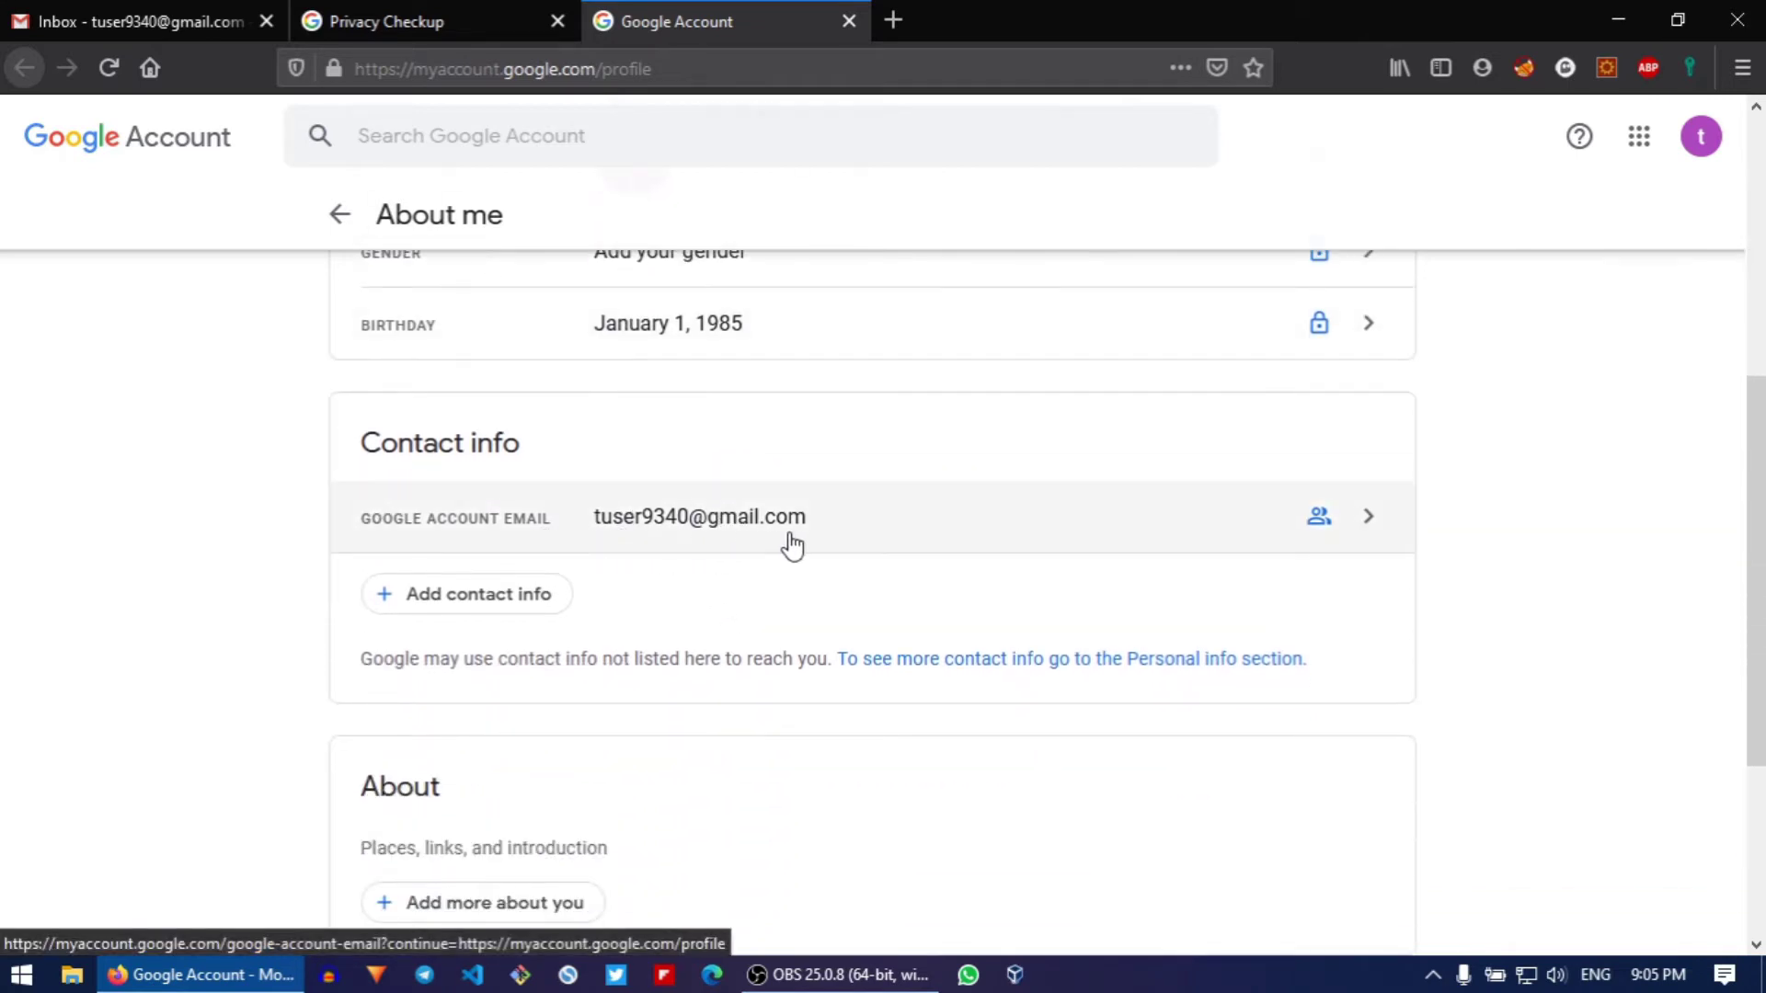
scroll(679, 541, "up", 6)
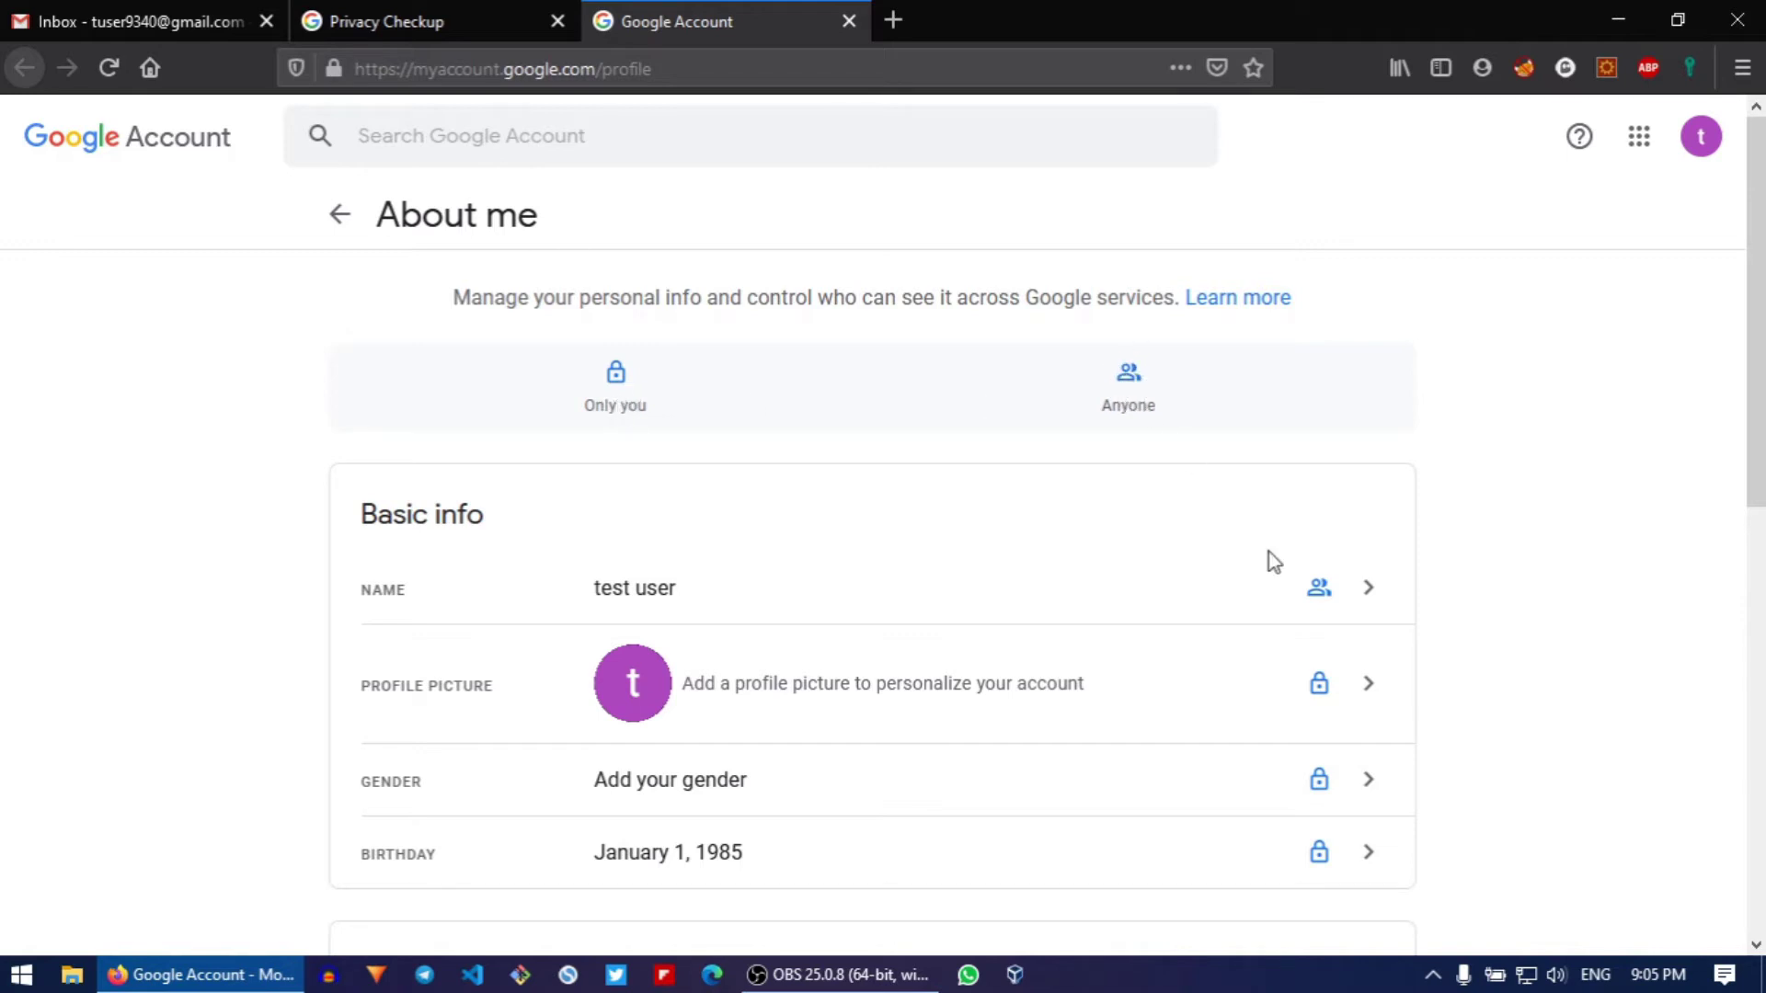
left_click(847, 20)
scroll(451, 644, "down", 4)
Finish About you, check Ad Settings with ad personalization left on, and close that tab.
left_click(871, 473)
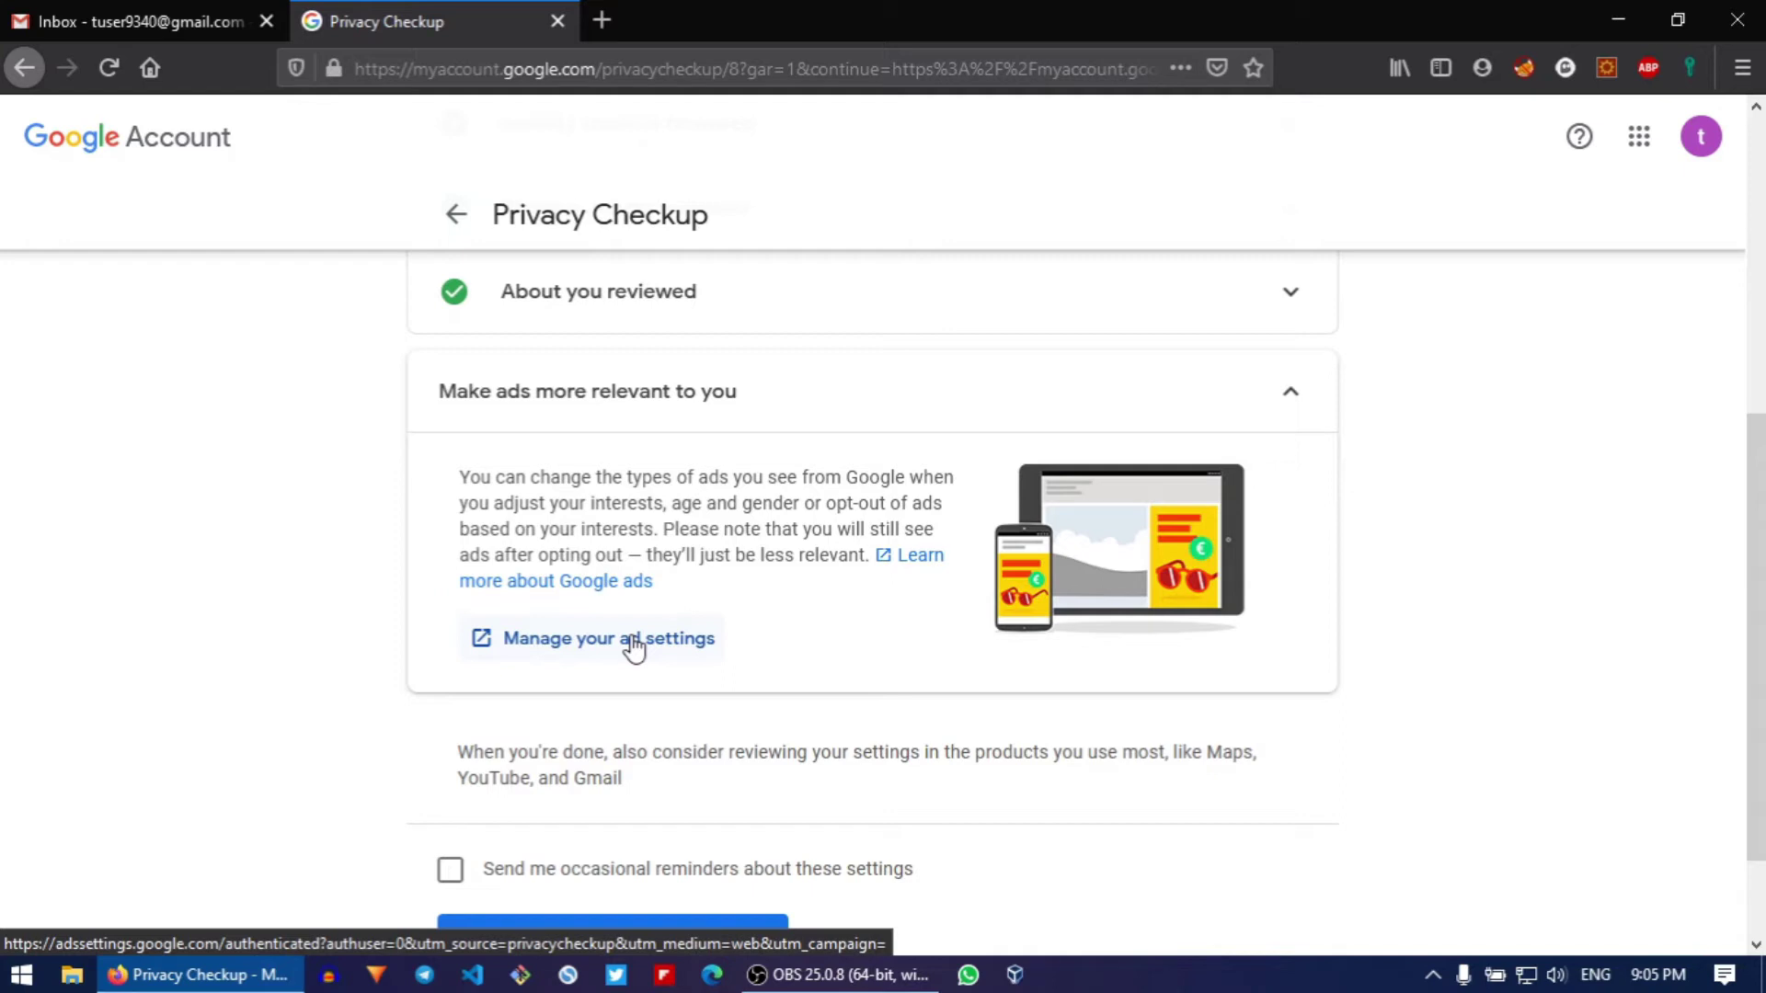
left_click(632, 643)
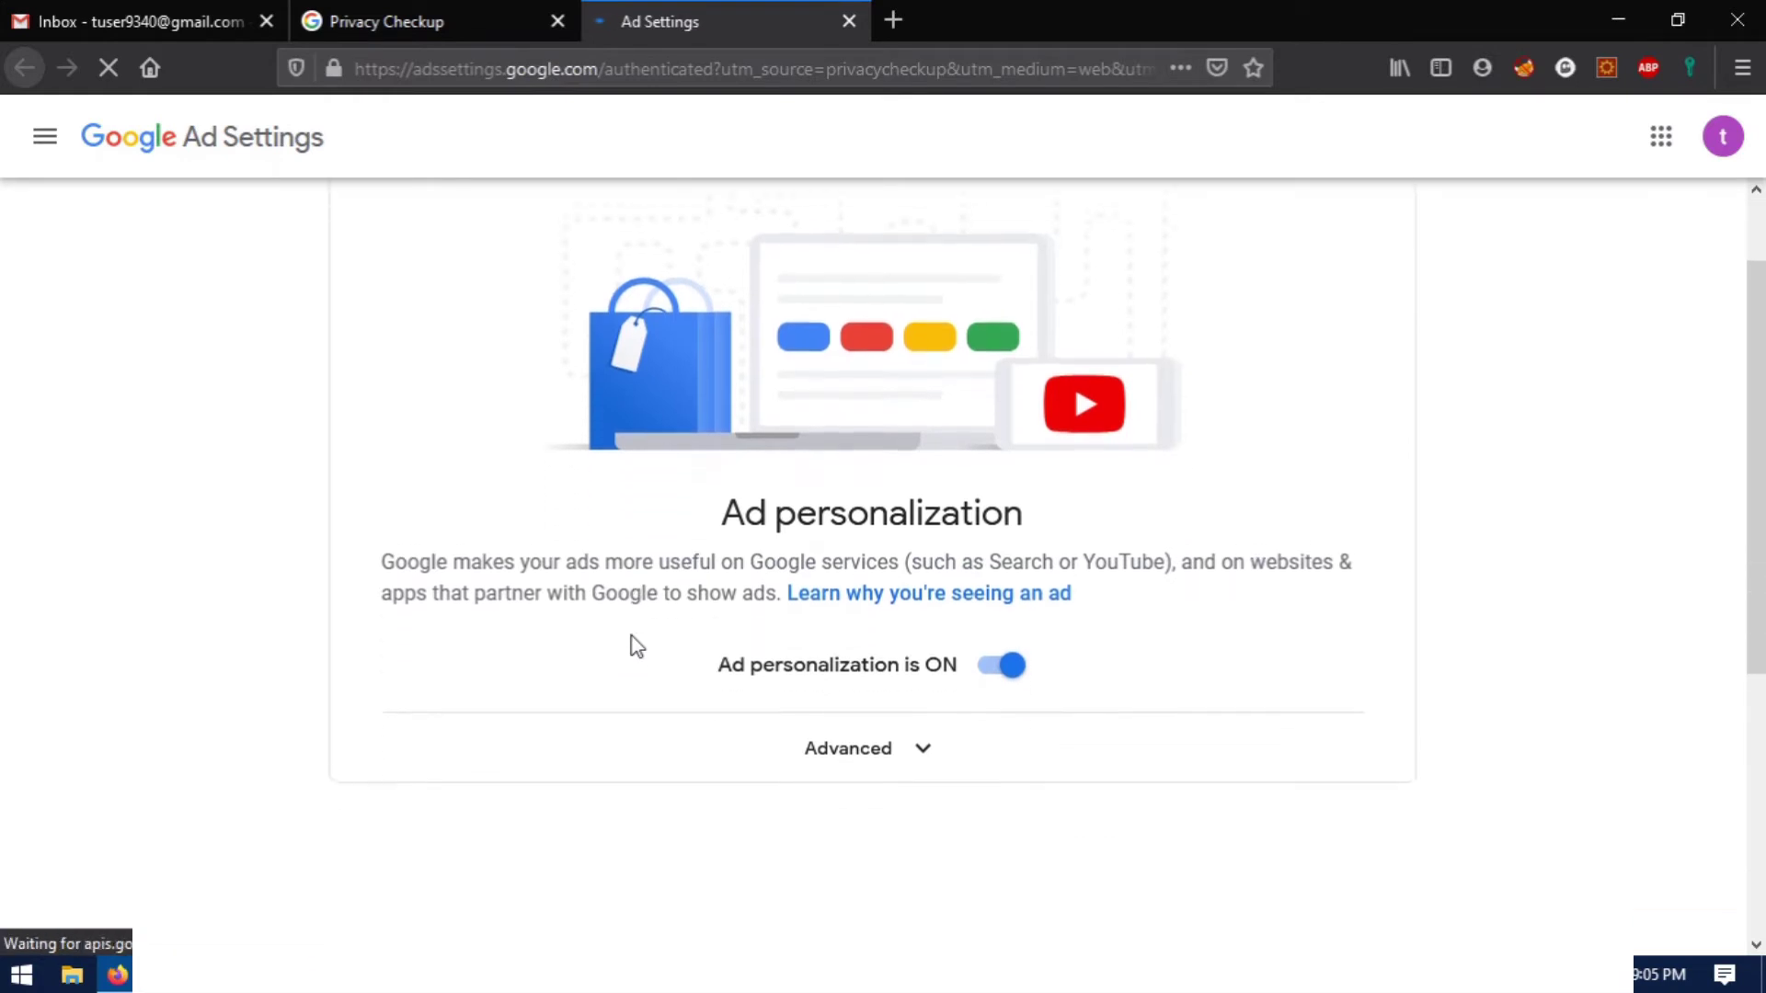
scroll(639, 640, "down", 3)
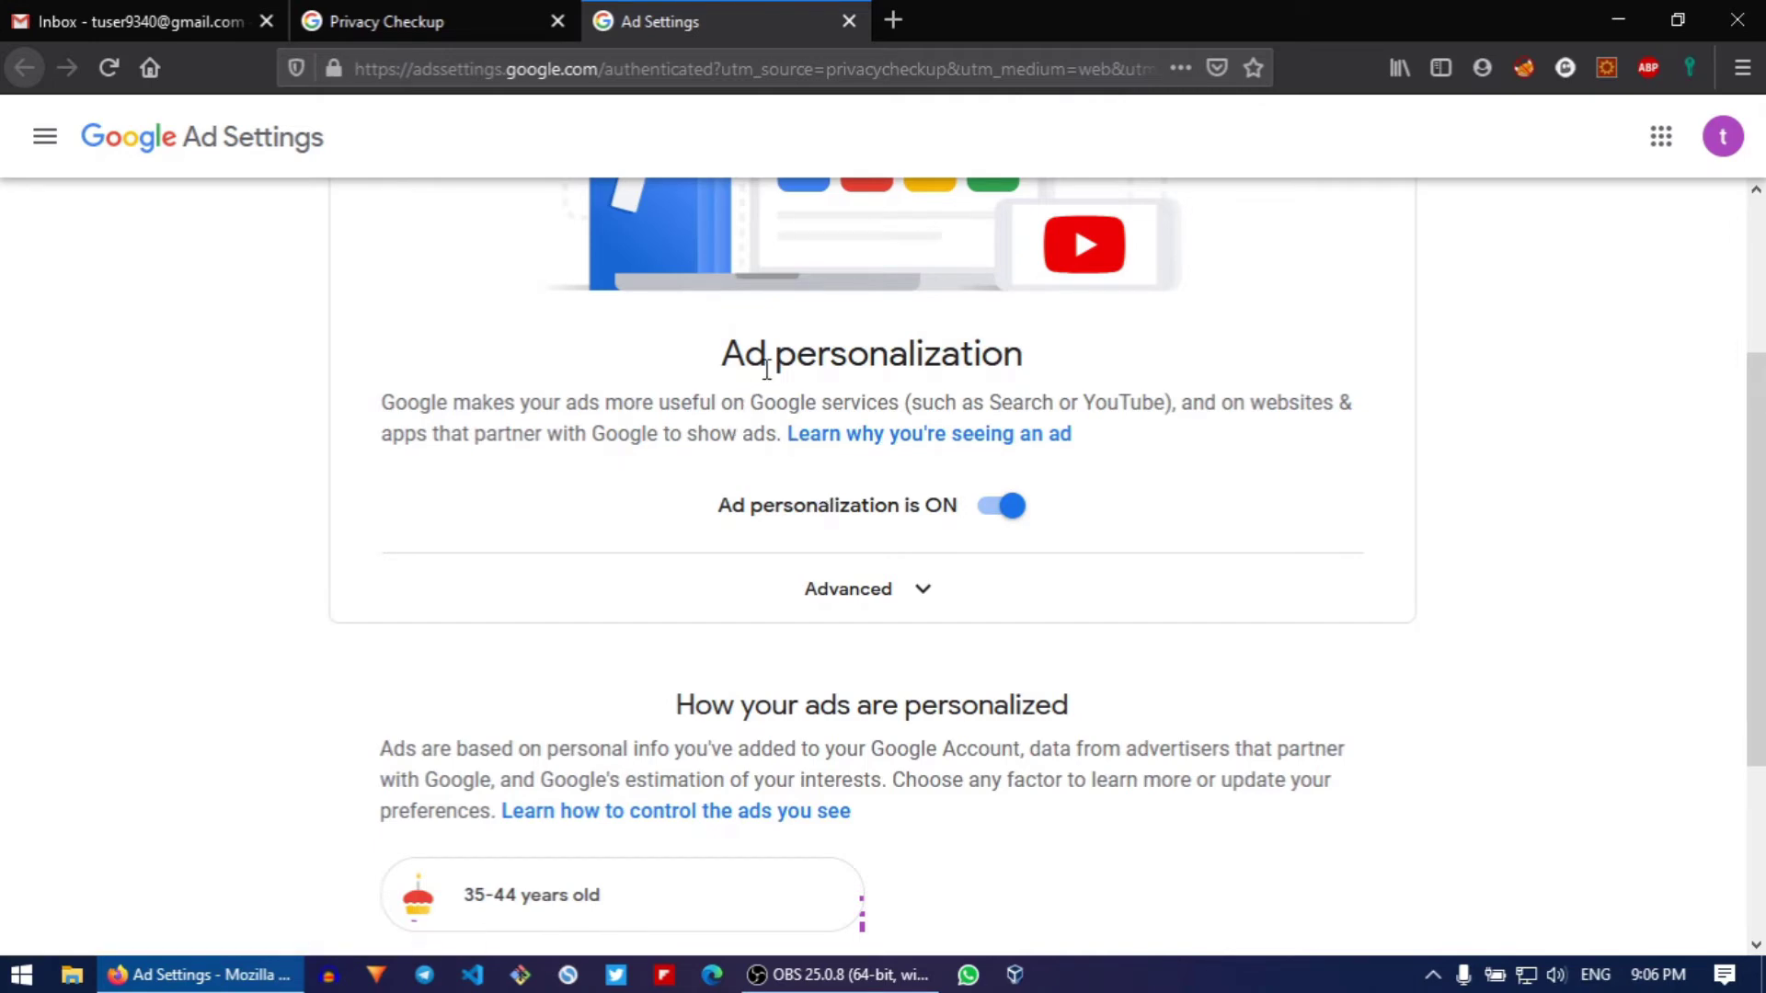
scroll(915, 579, "down", 3)
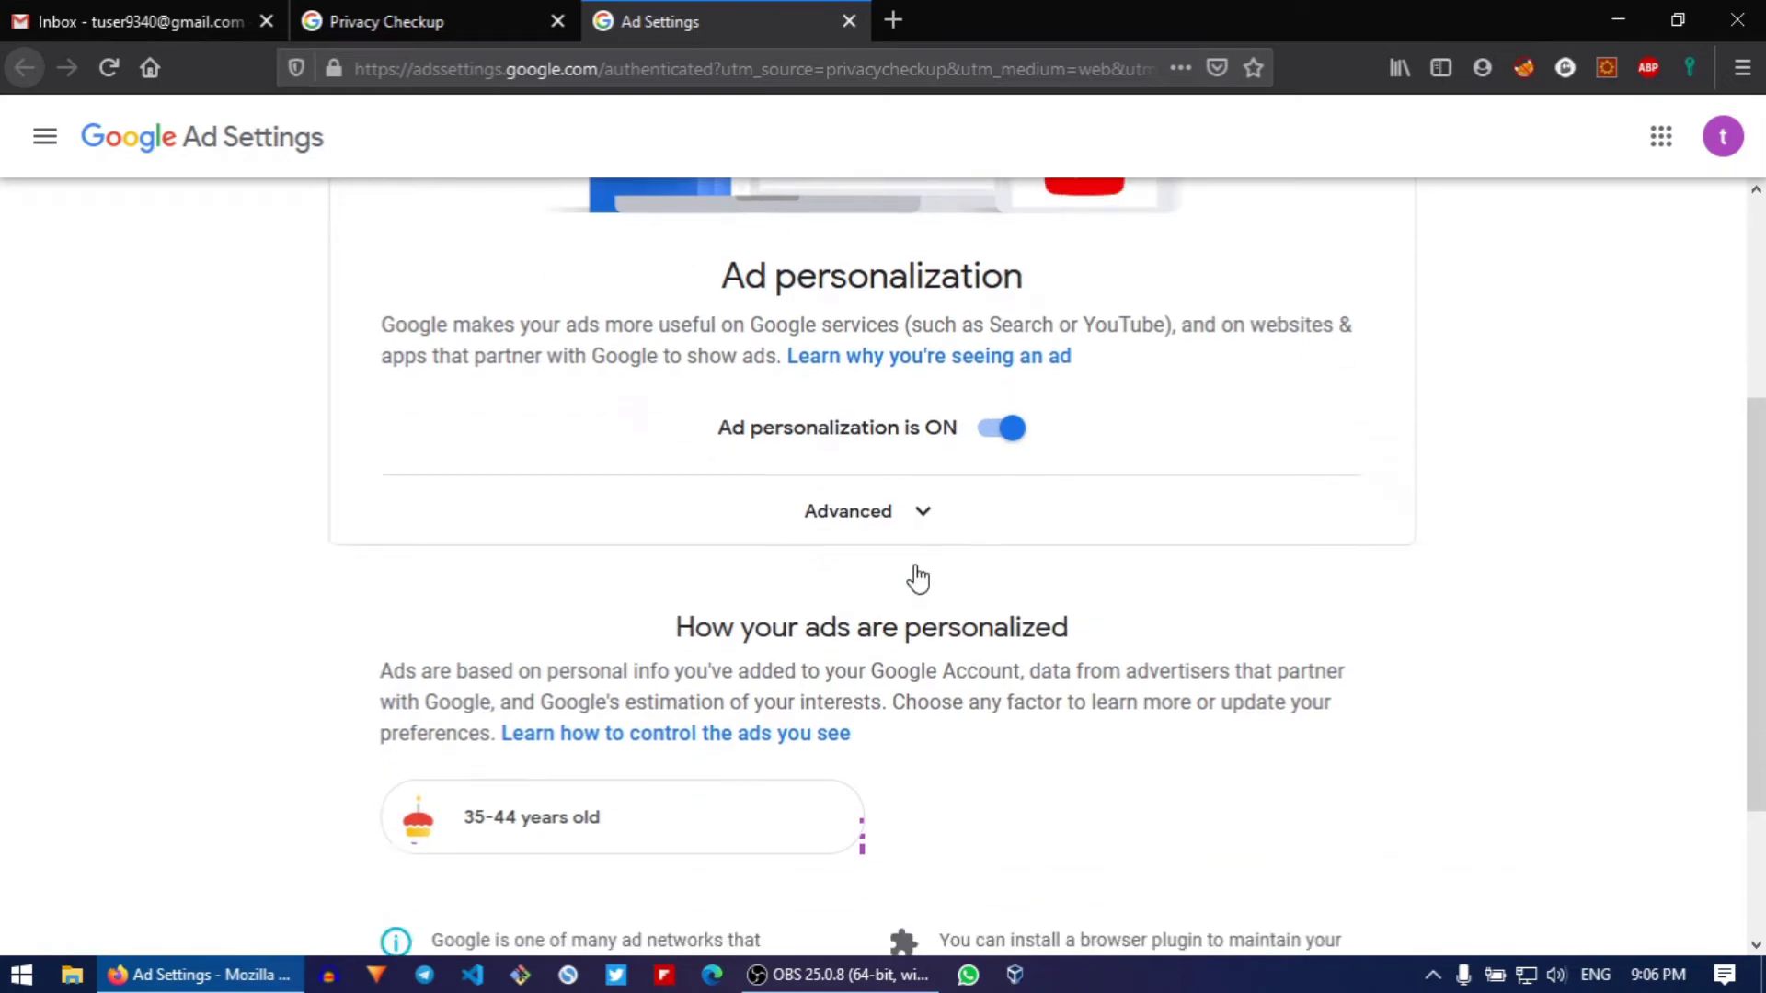
scroll(788, 446, "down", 1)
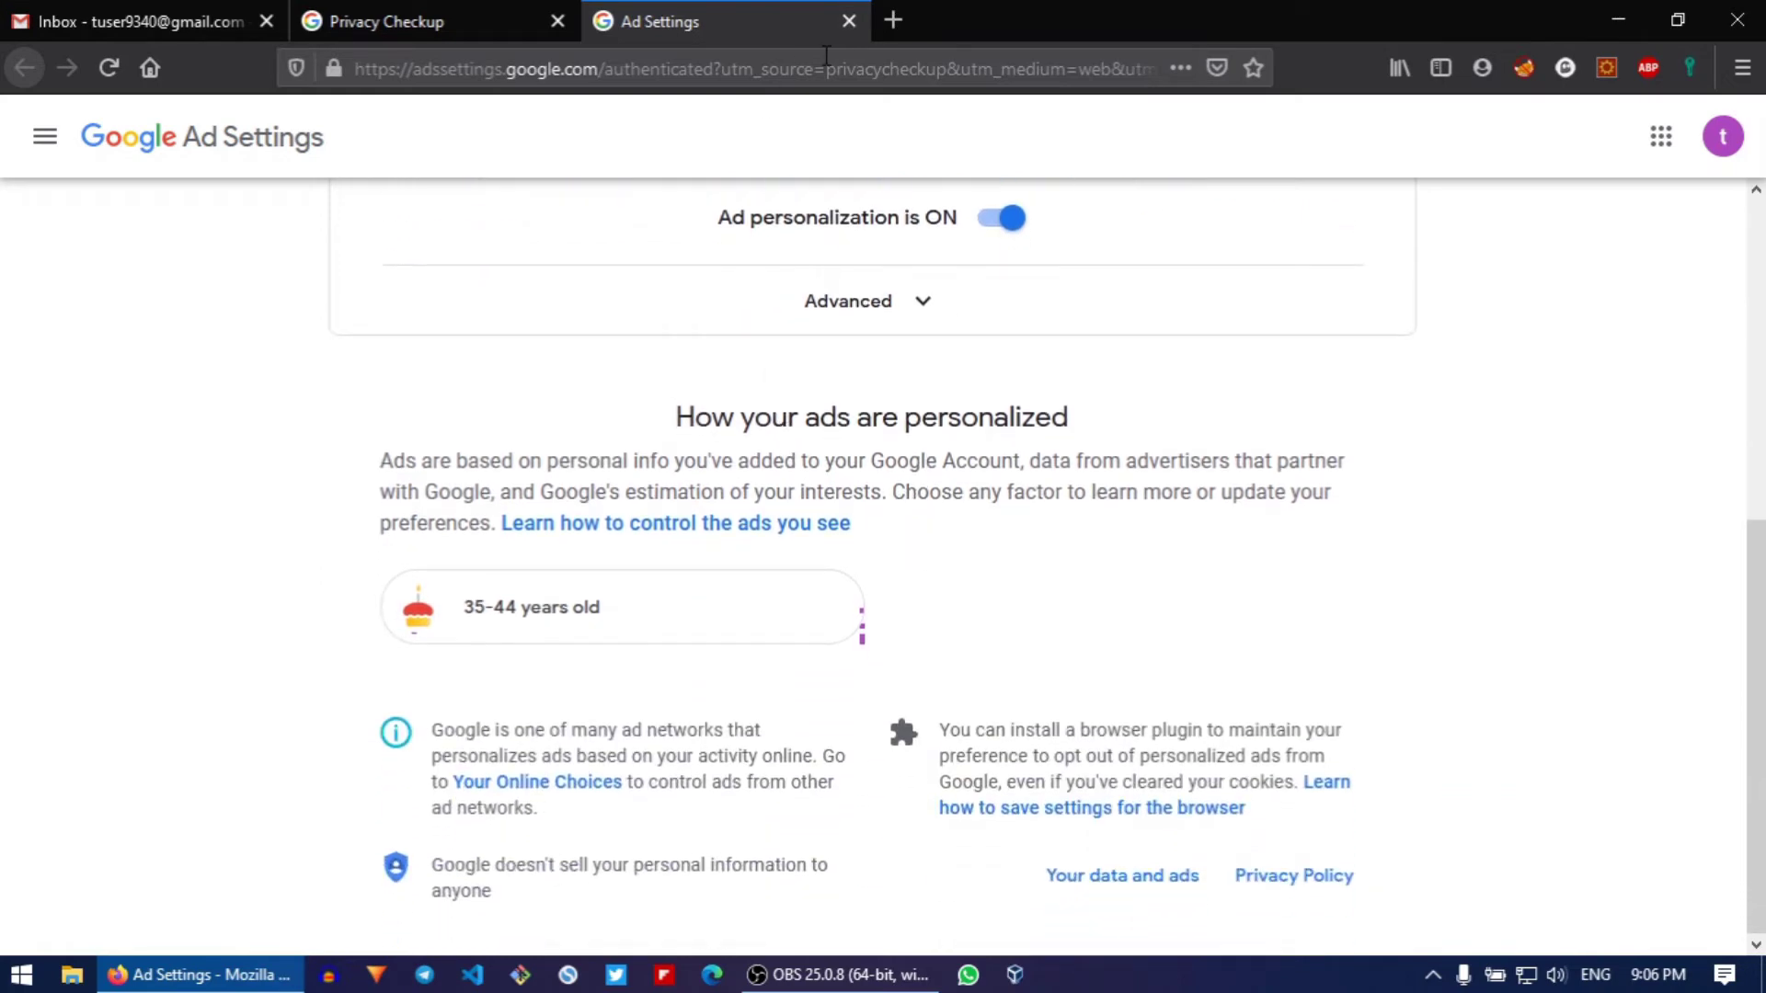
left_click(849, 20)
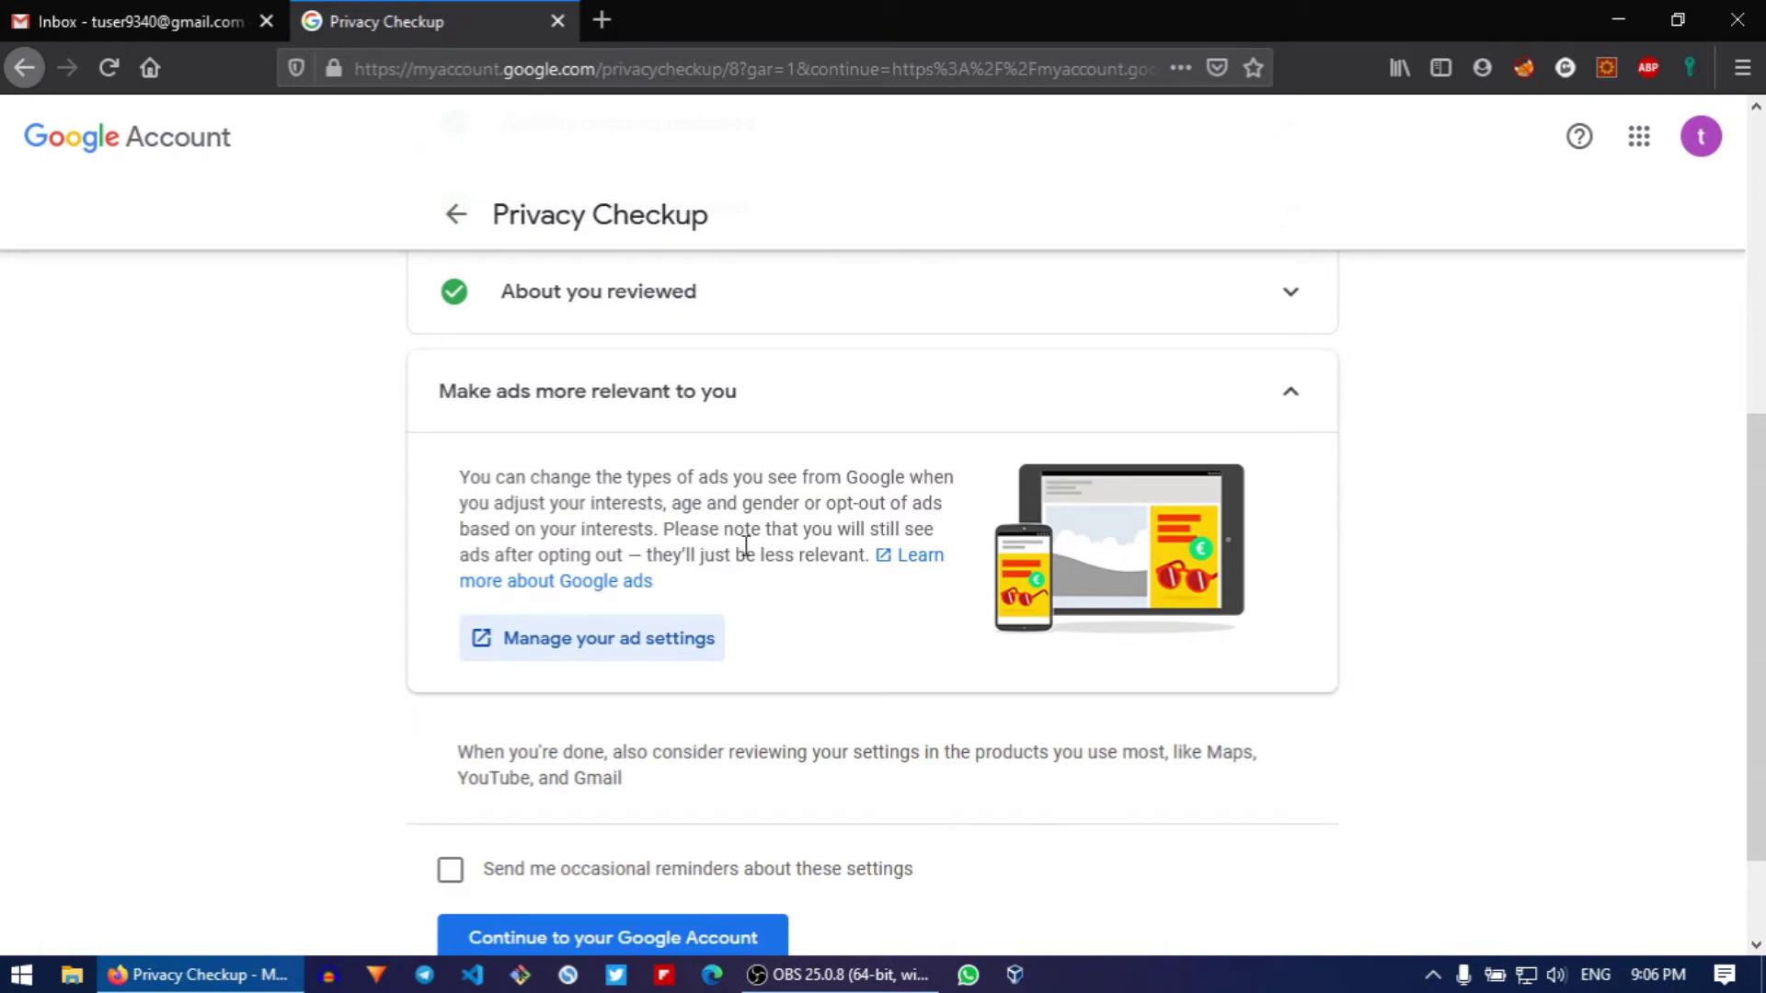
Complete the Privacy Checkup with 'Continue to your Google Account' and look over Data & personalization.
scroll(745, 548, "down", 3)
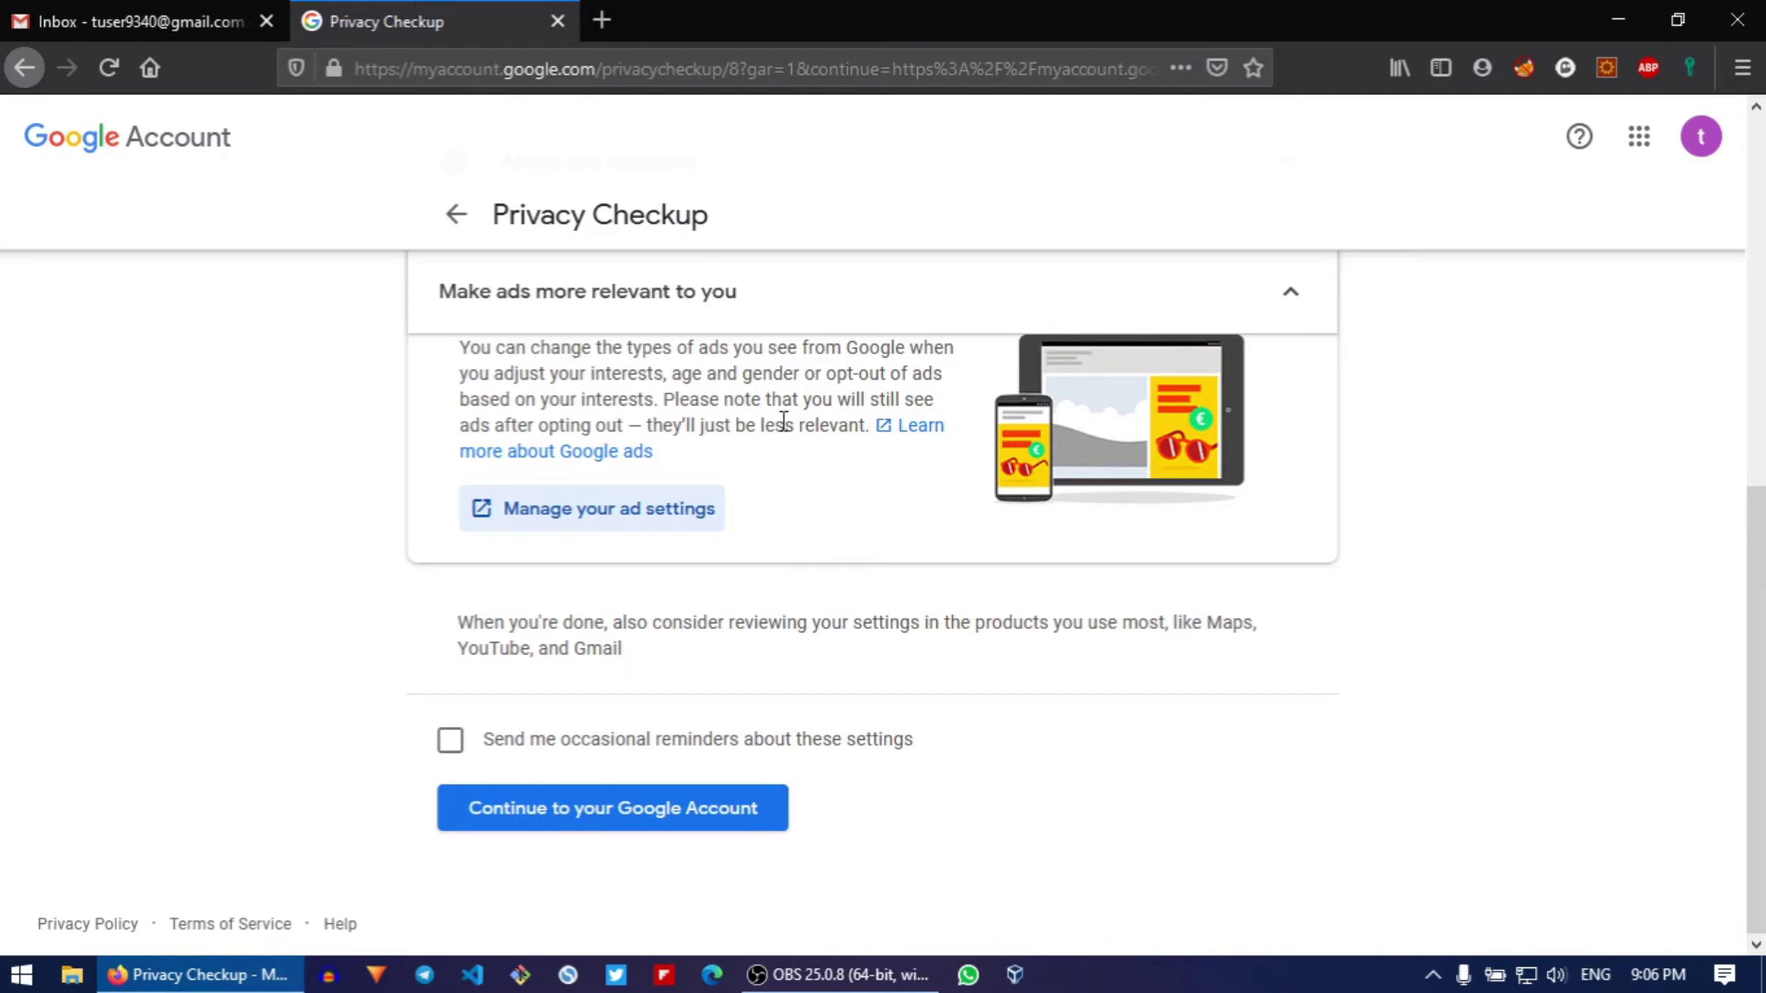
left_click(609, 809)
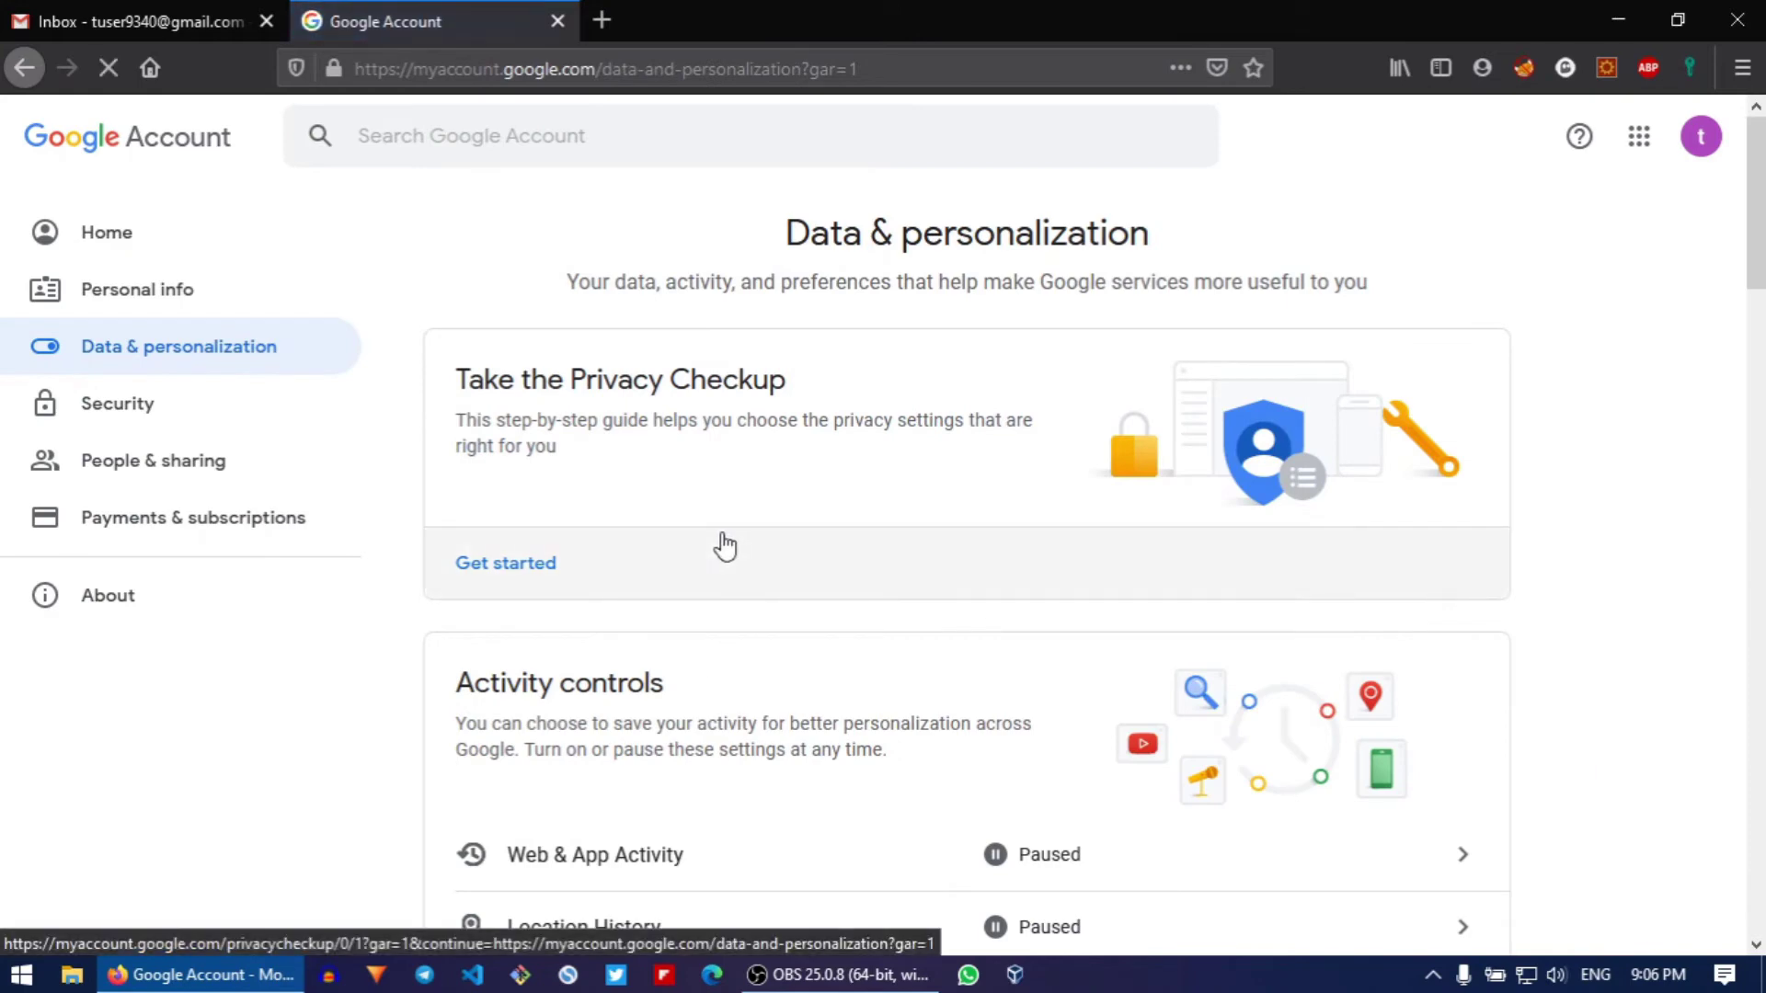
scroll(725, 547, "down", 3)
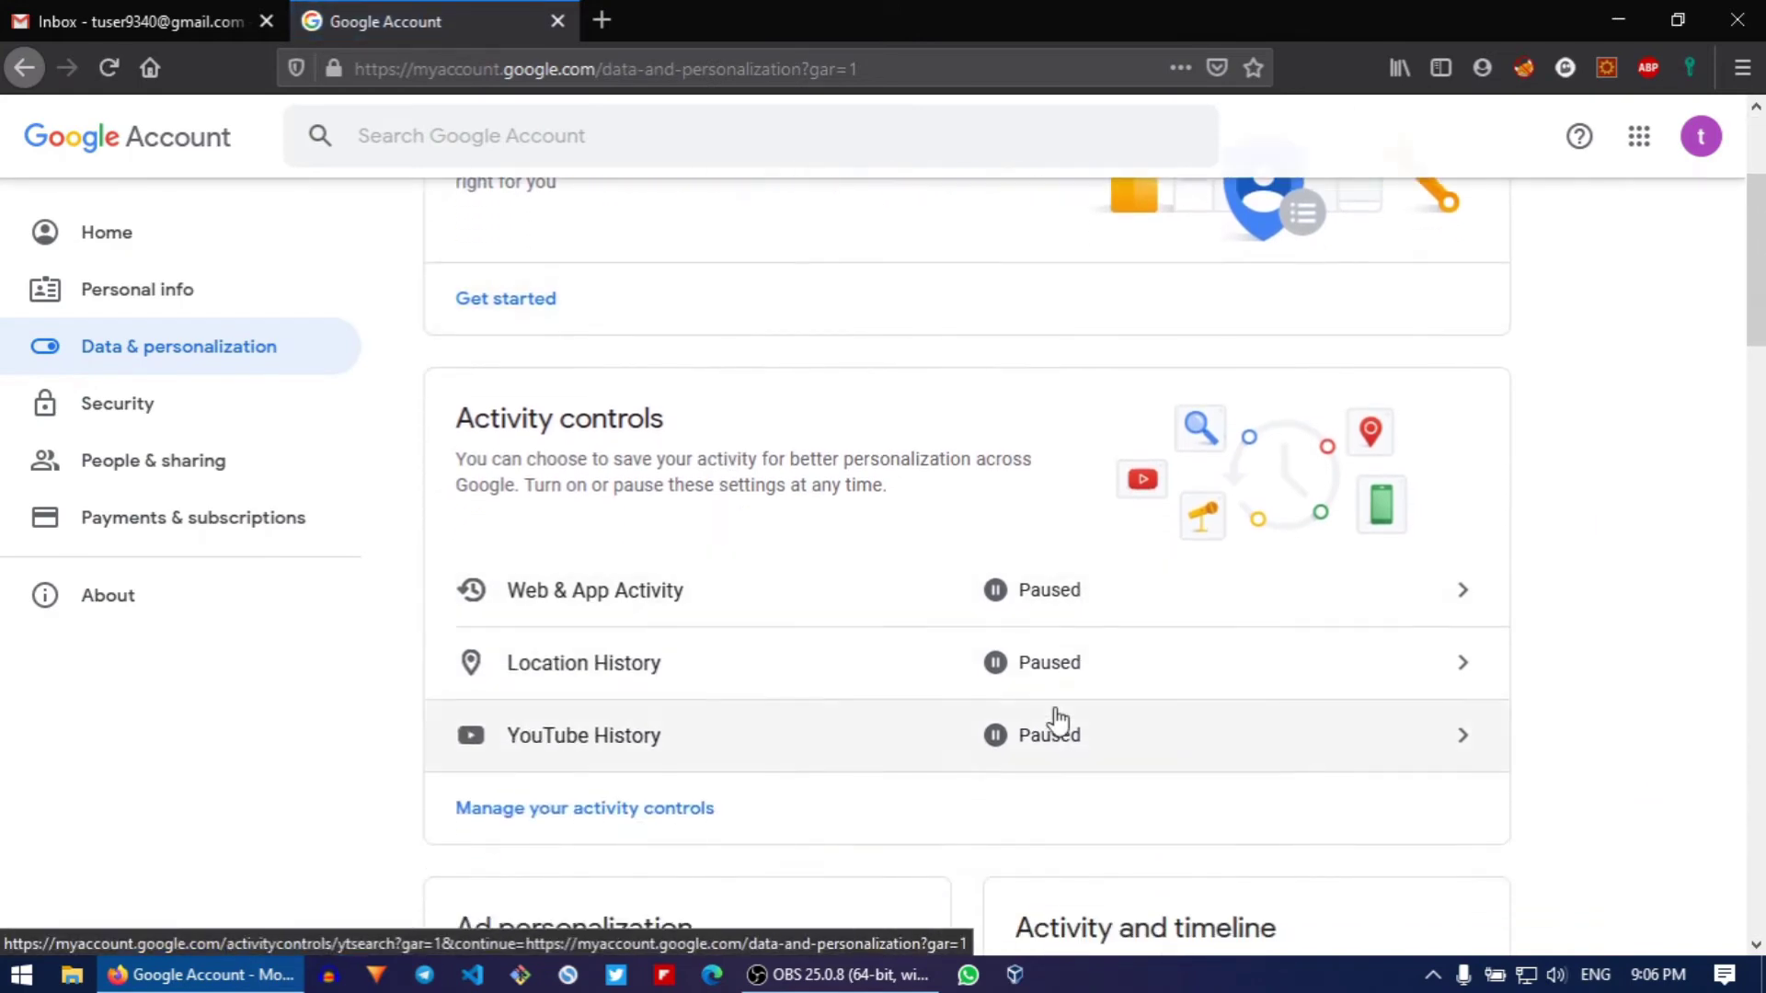
scroll(1058, 720, "down", 5)
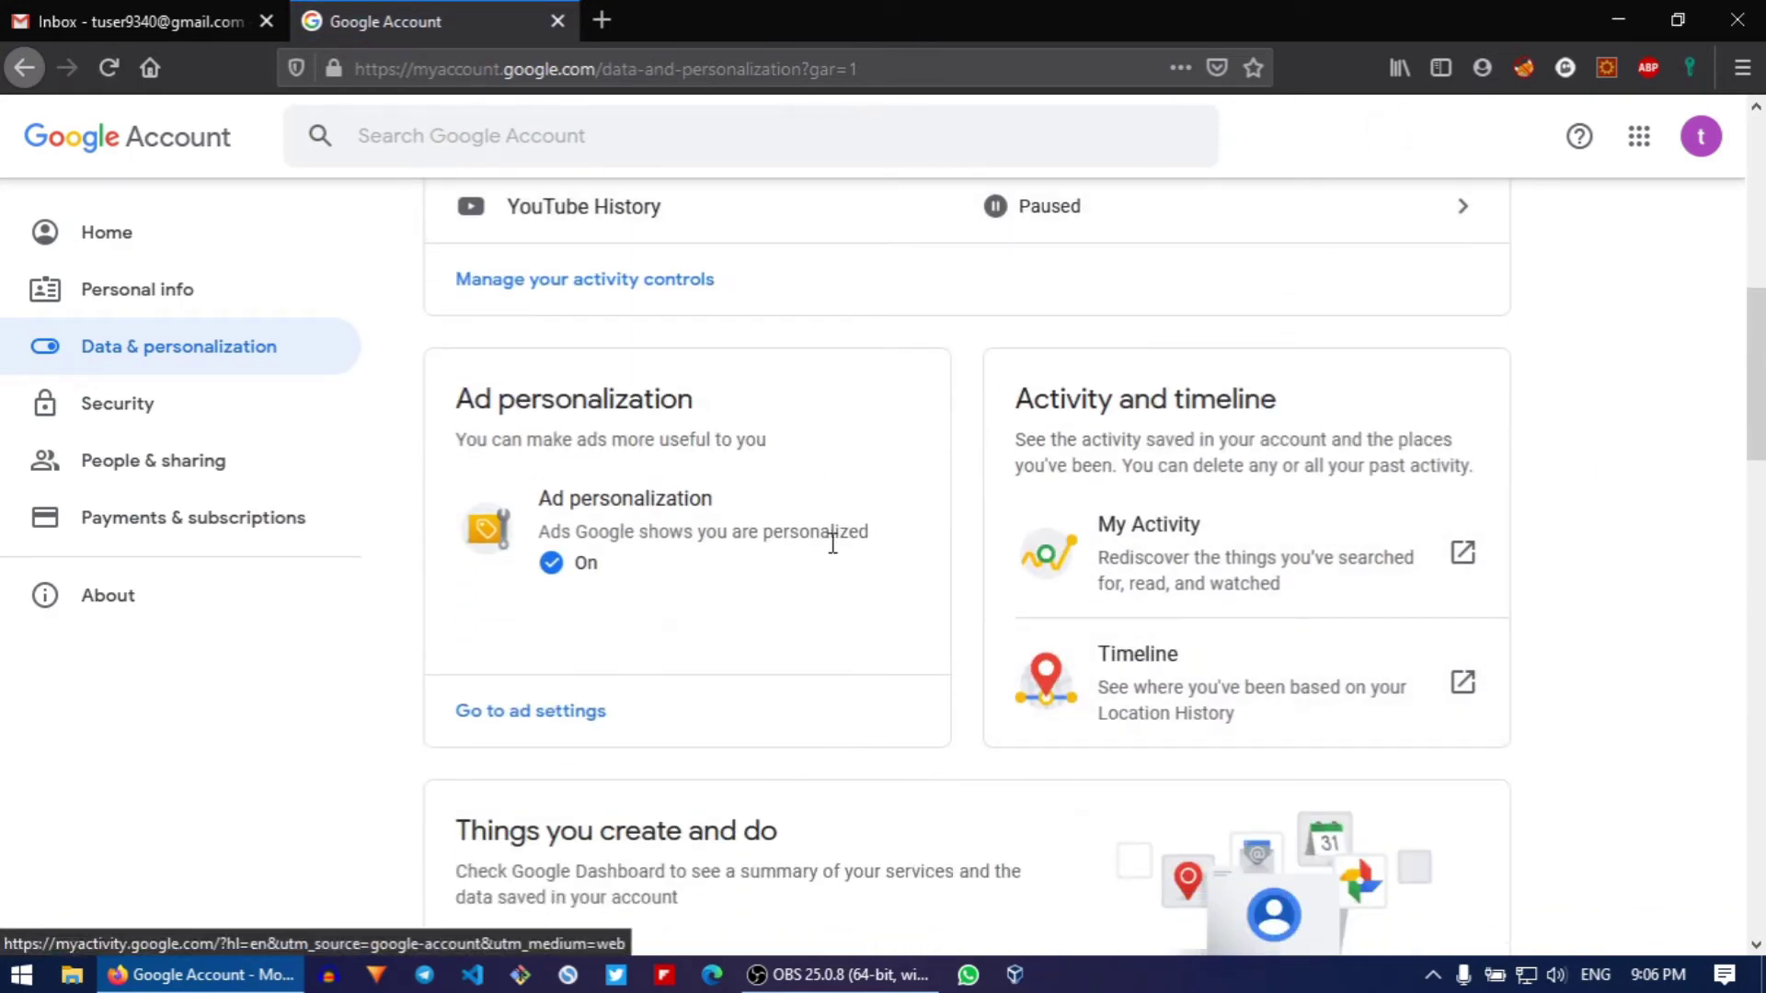
Confirm My Activity shows no saved activity, then go to the Security page.
left_click(1185, 533)
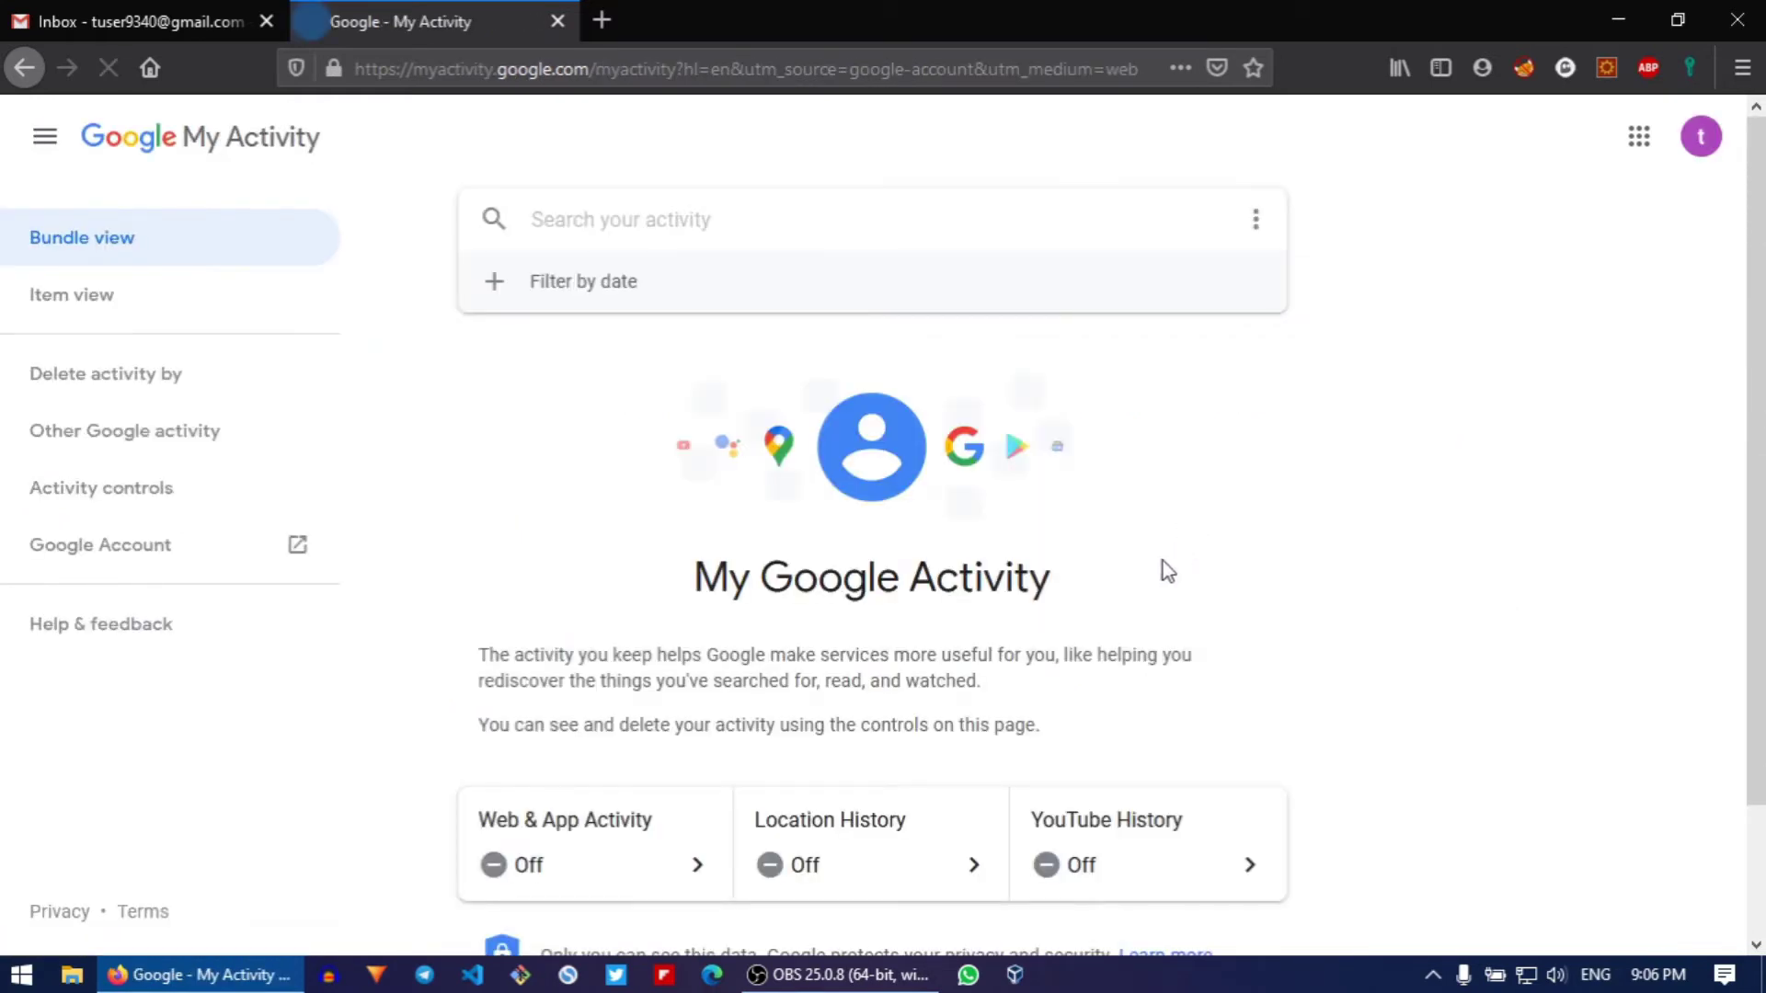
scroll(1163, 563, "down", 2)
scroll(1163, 561, "down", 2)
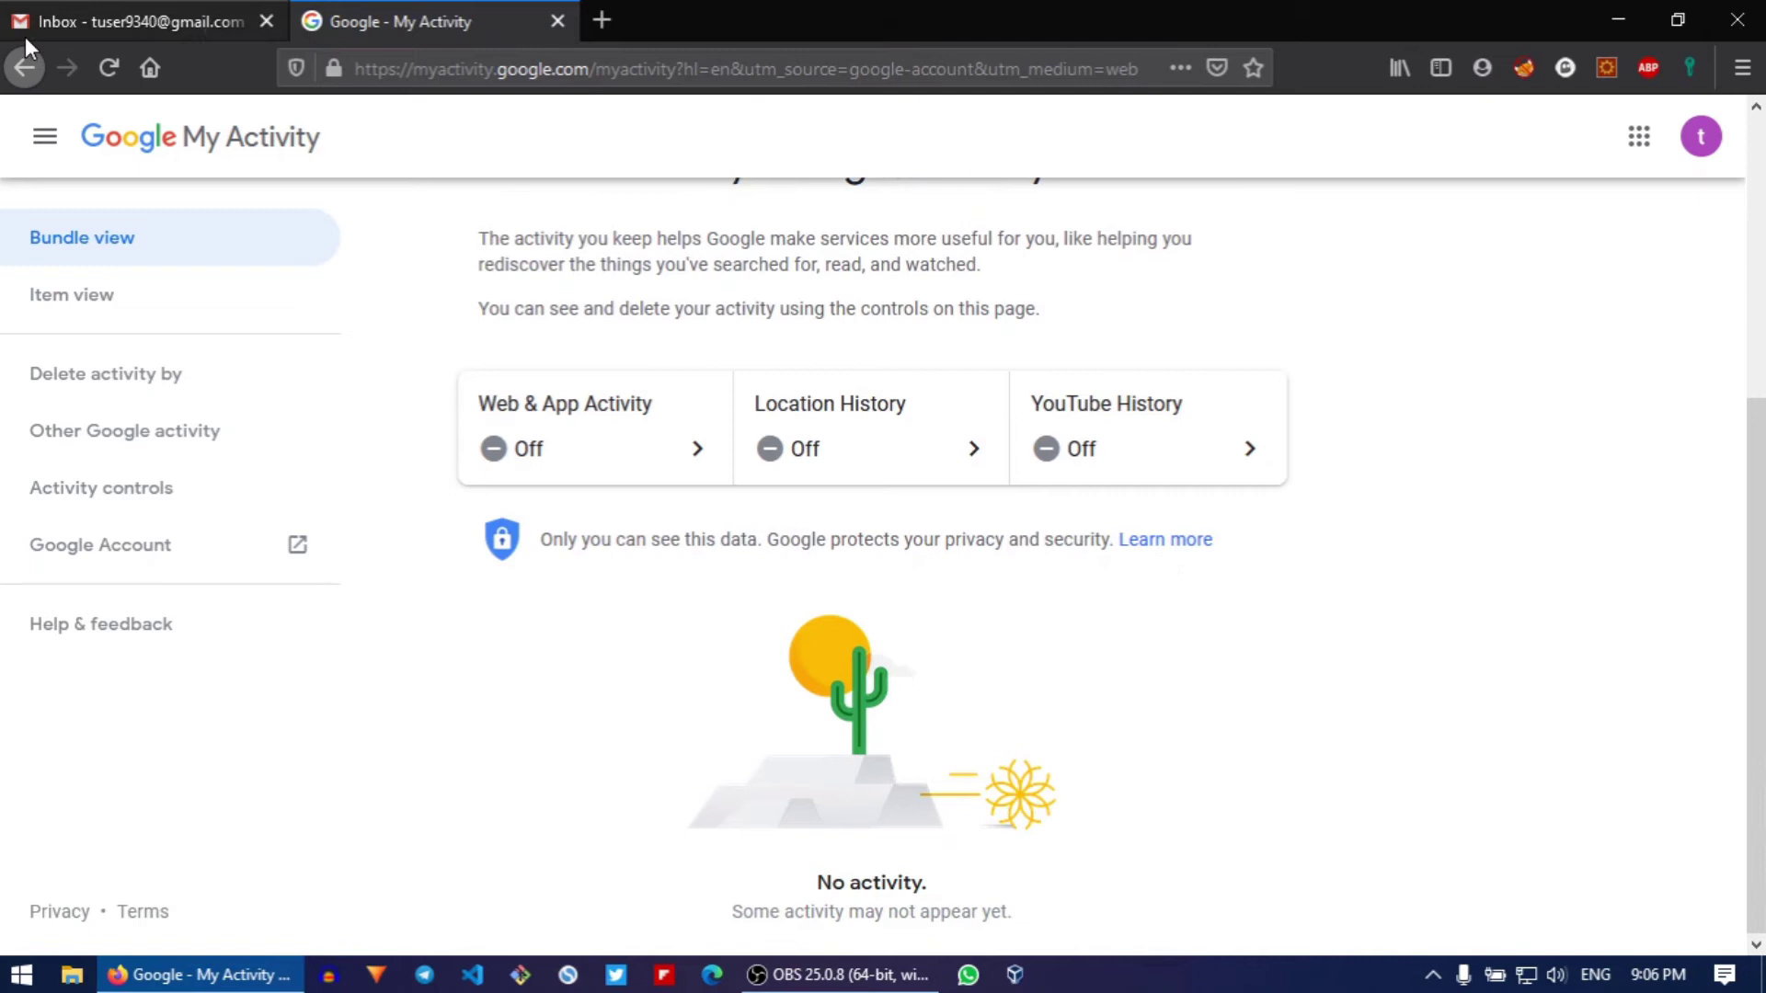
left_click(24, 67)
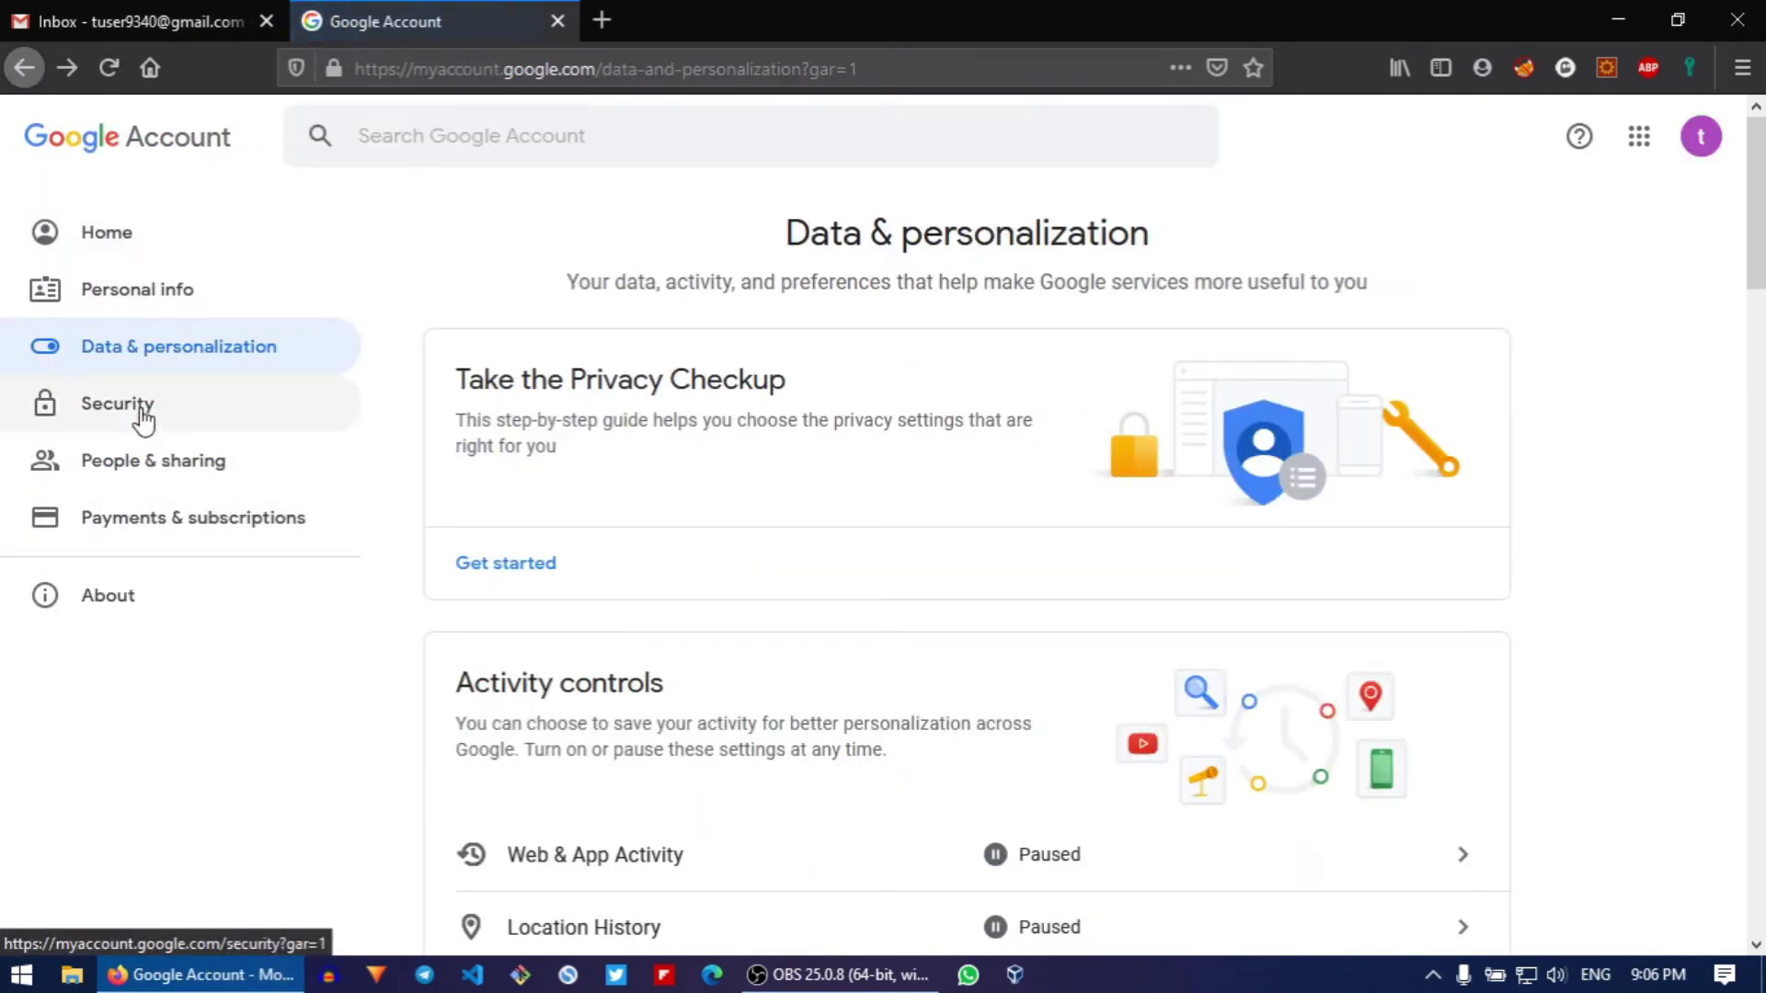
left_click(143, 419)
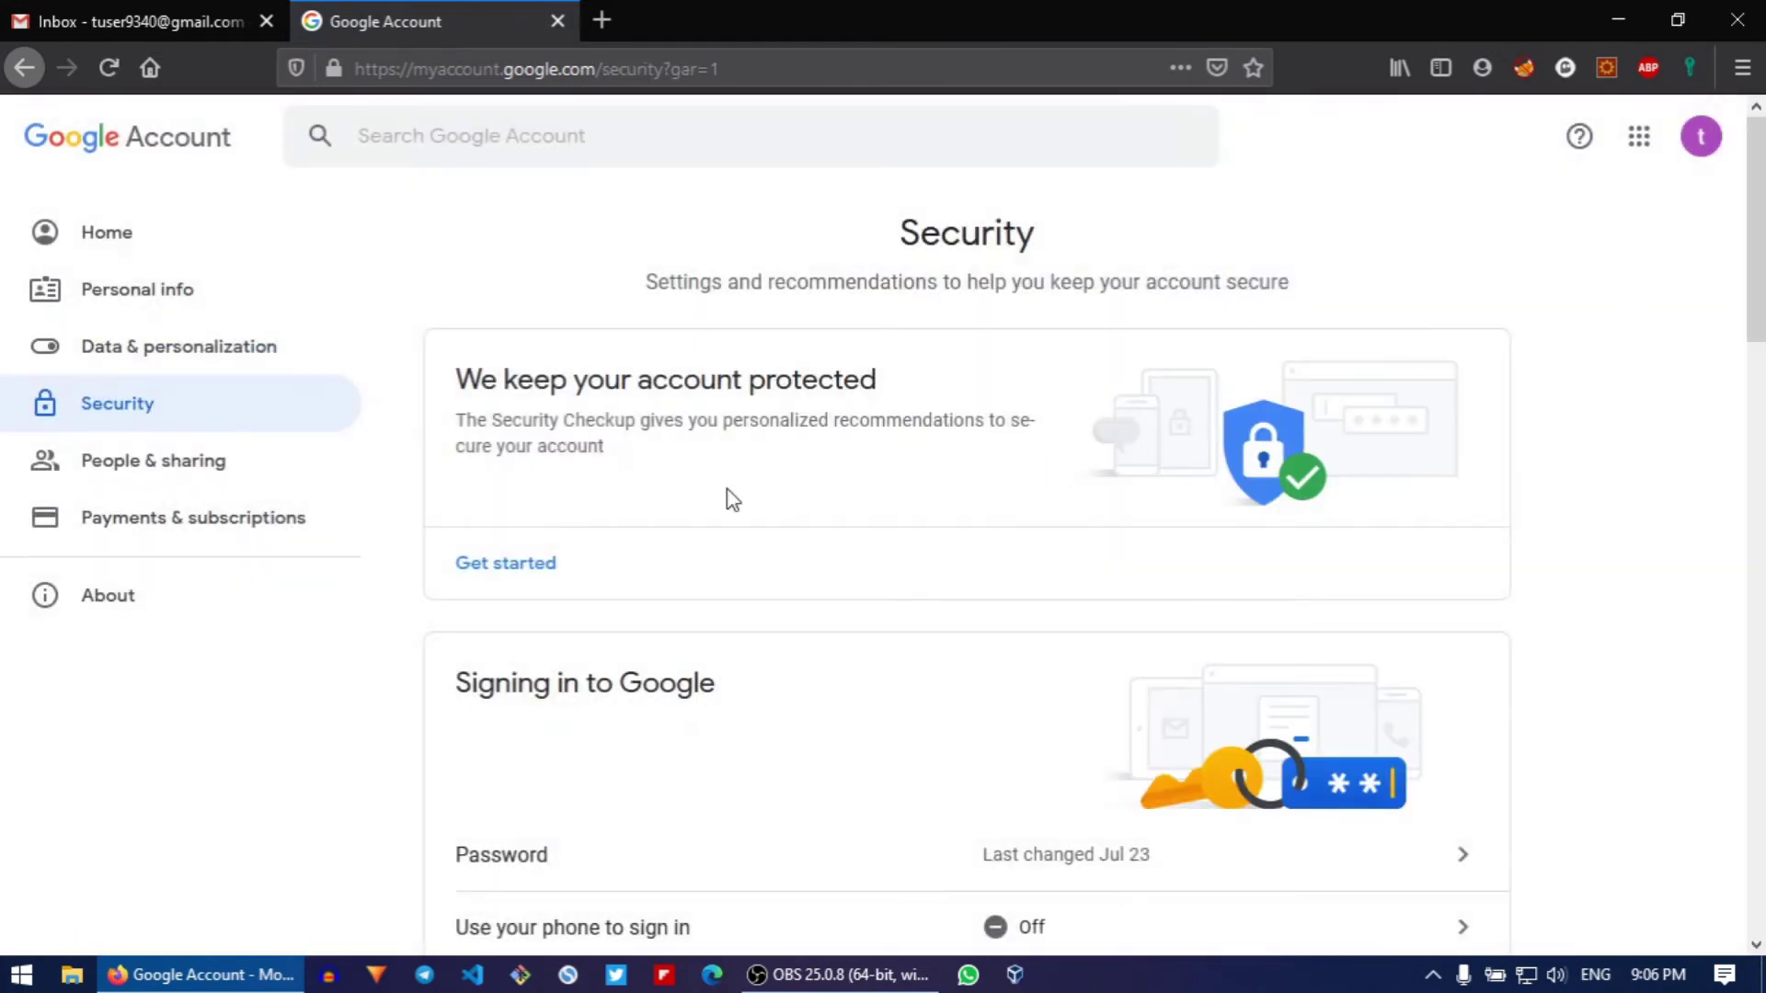
Run the Security Checkup, reviewing the two recent security events and the sign-in and recovery methods.
left_click(513, 581)
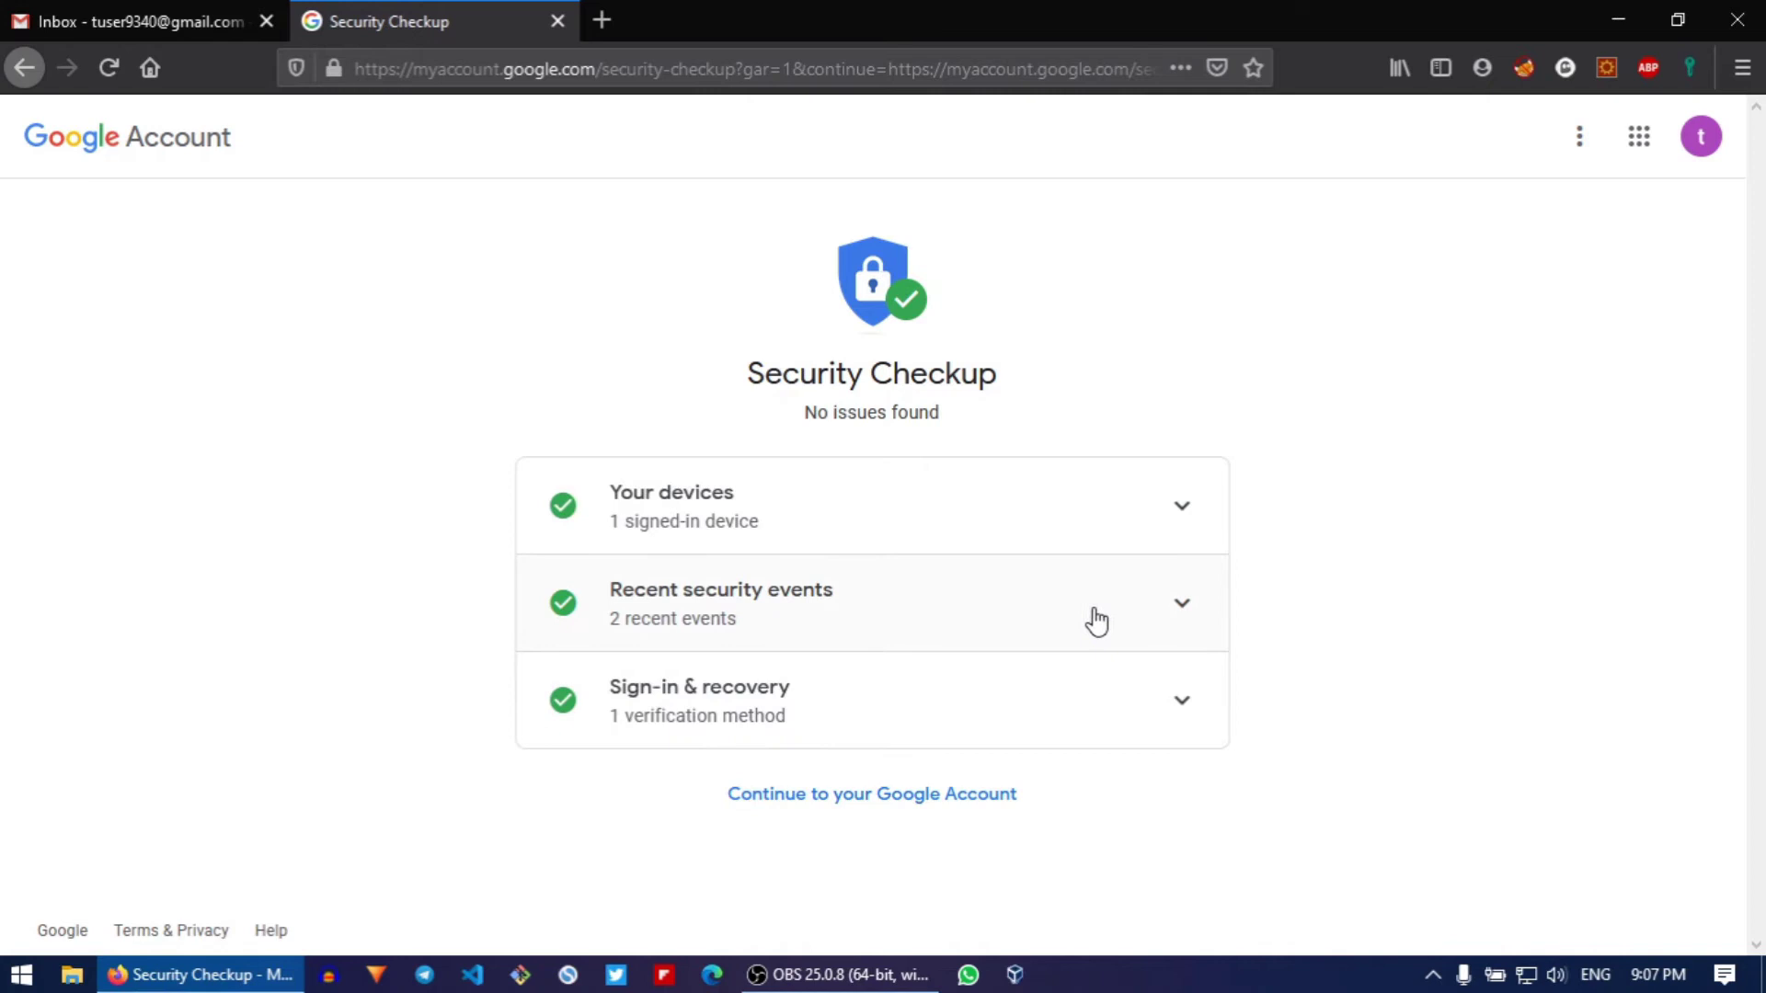
left_click(1205, 606)
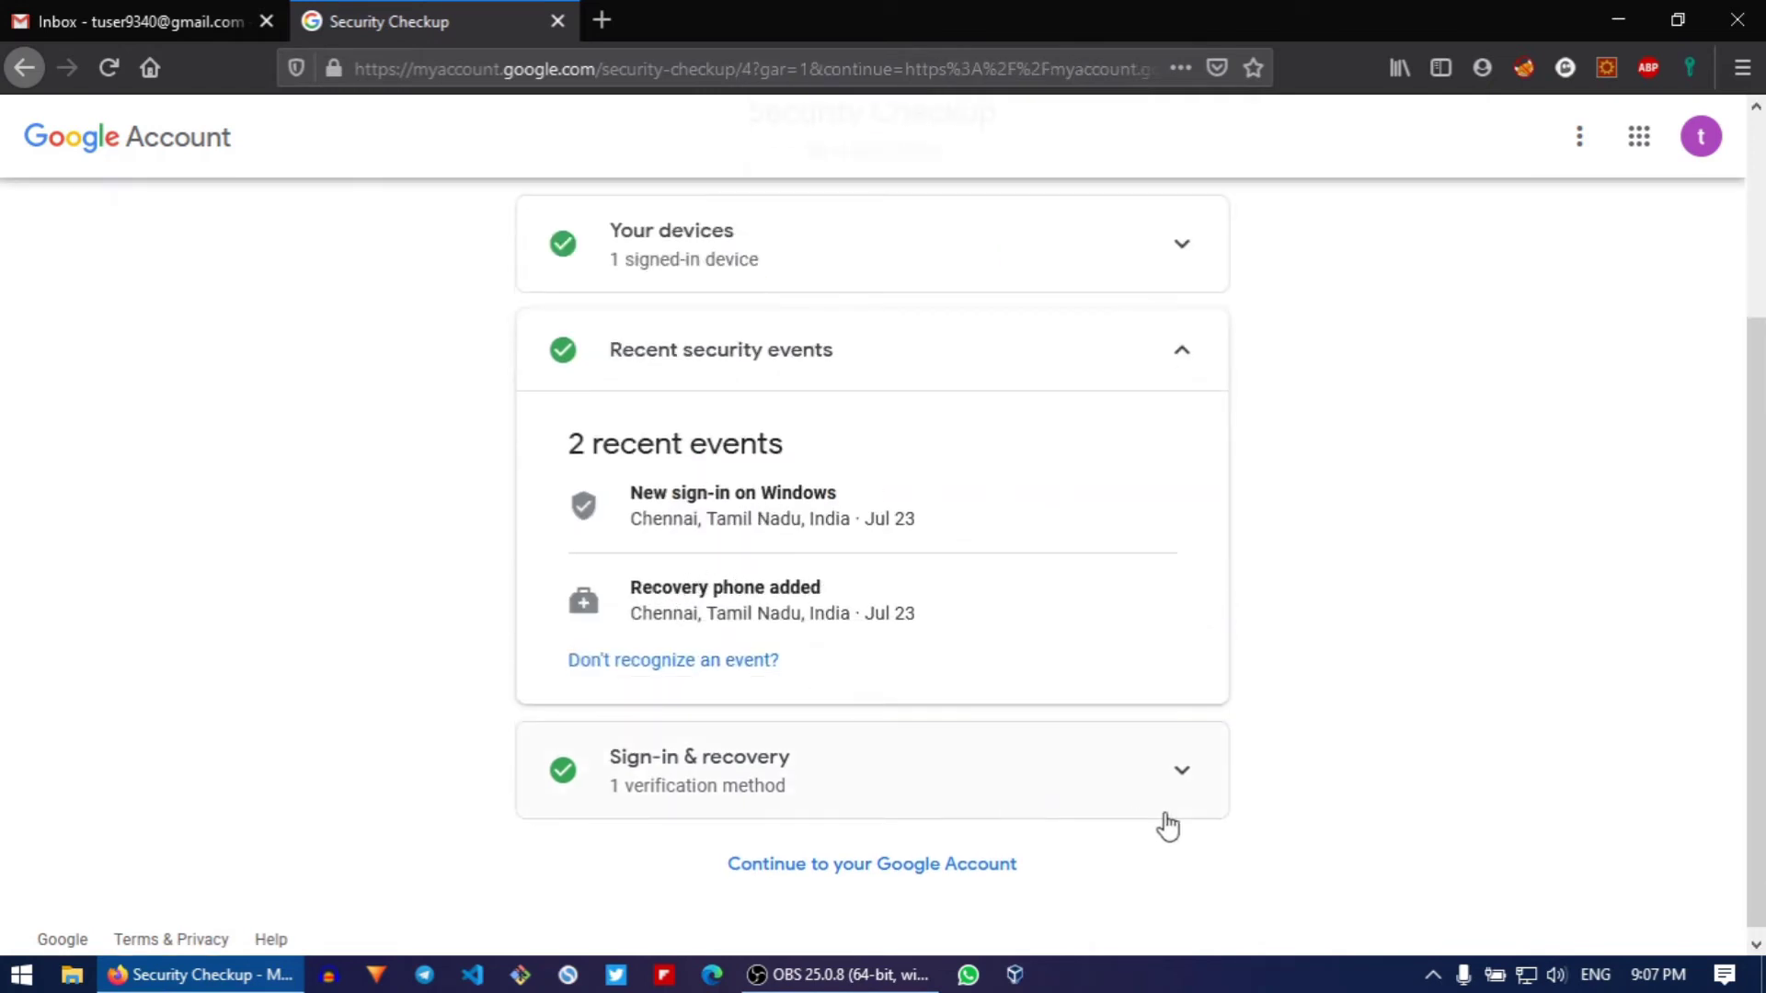
left_click(1151, 779)
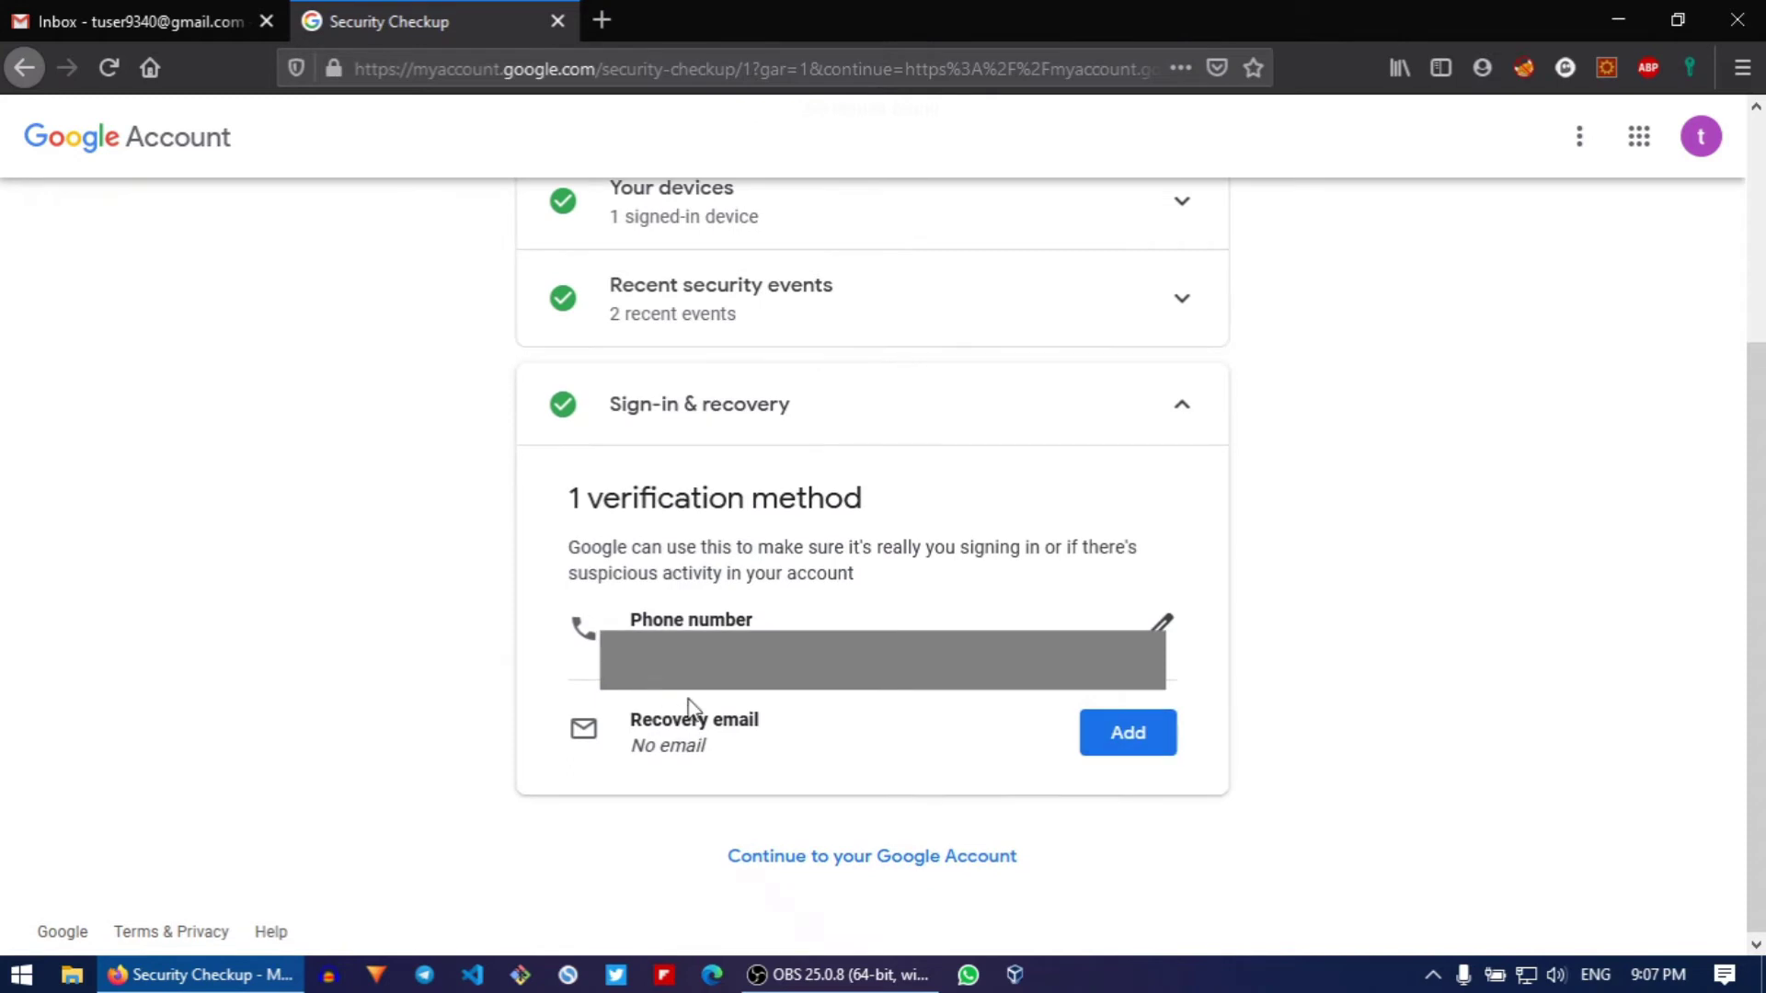
left_click(805, 869)
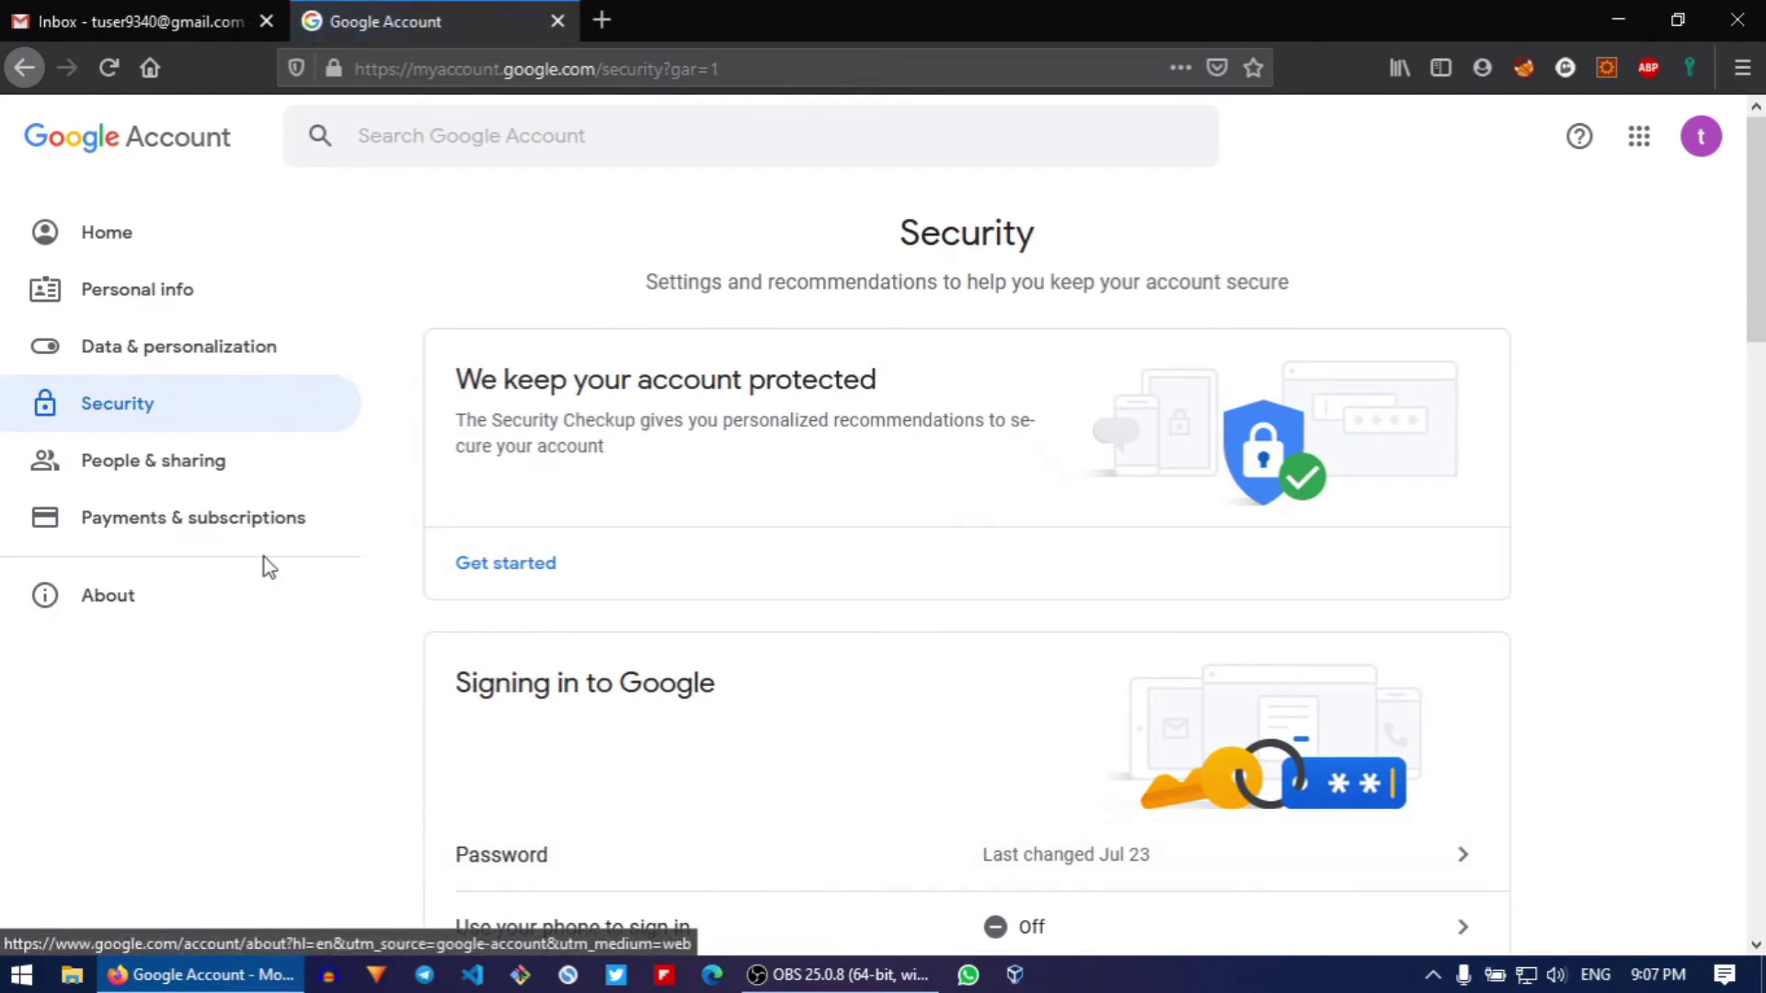
scroll(263, 557, "down", 5)
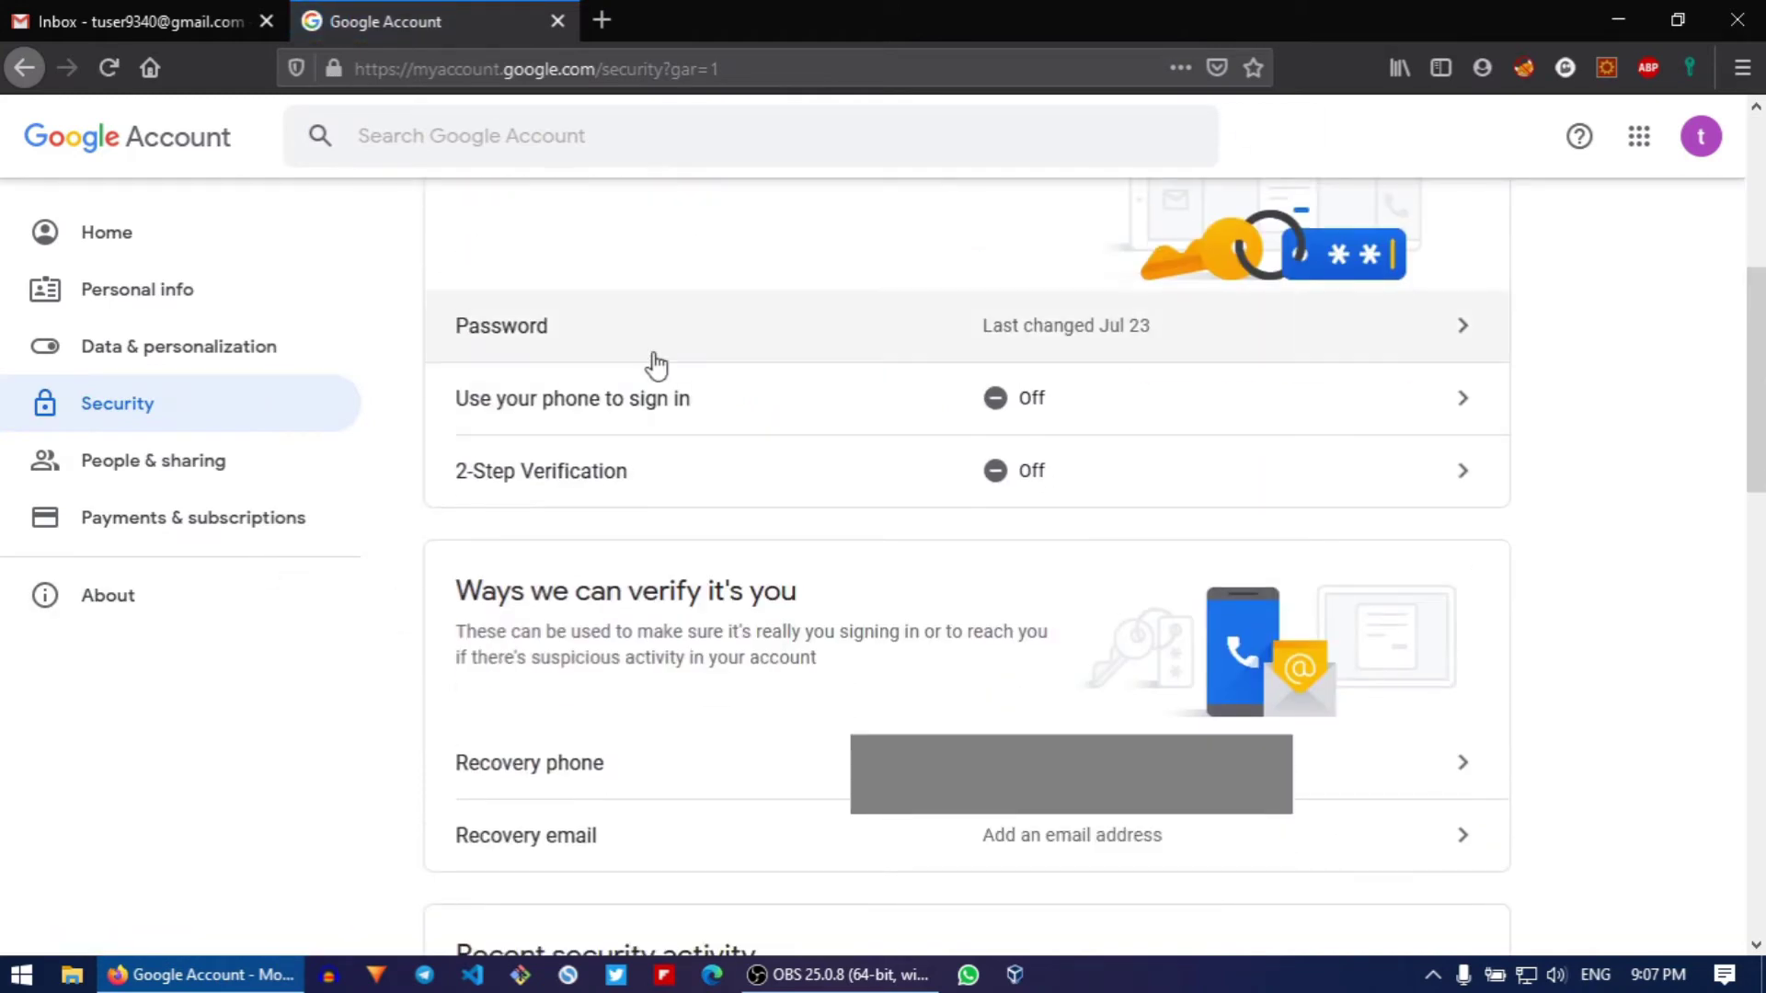
left_click(625, 359)
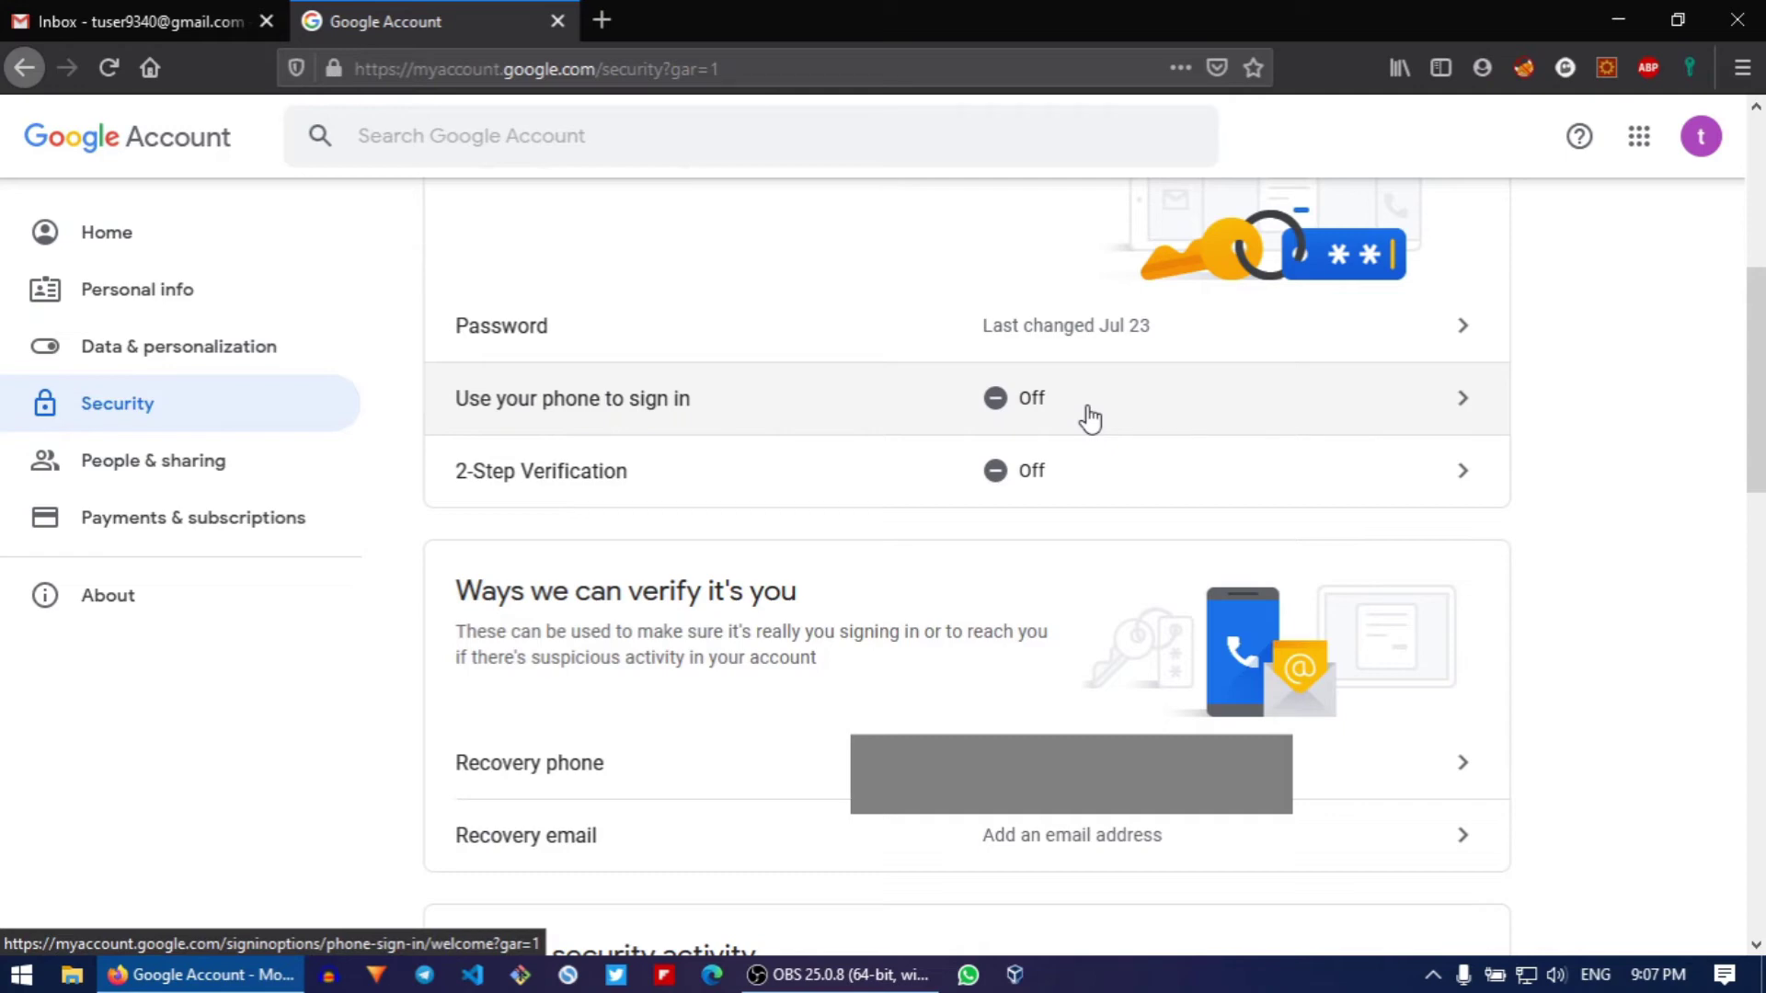
left_click(1090, 418)
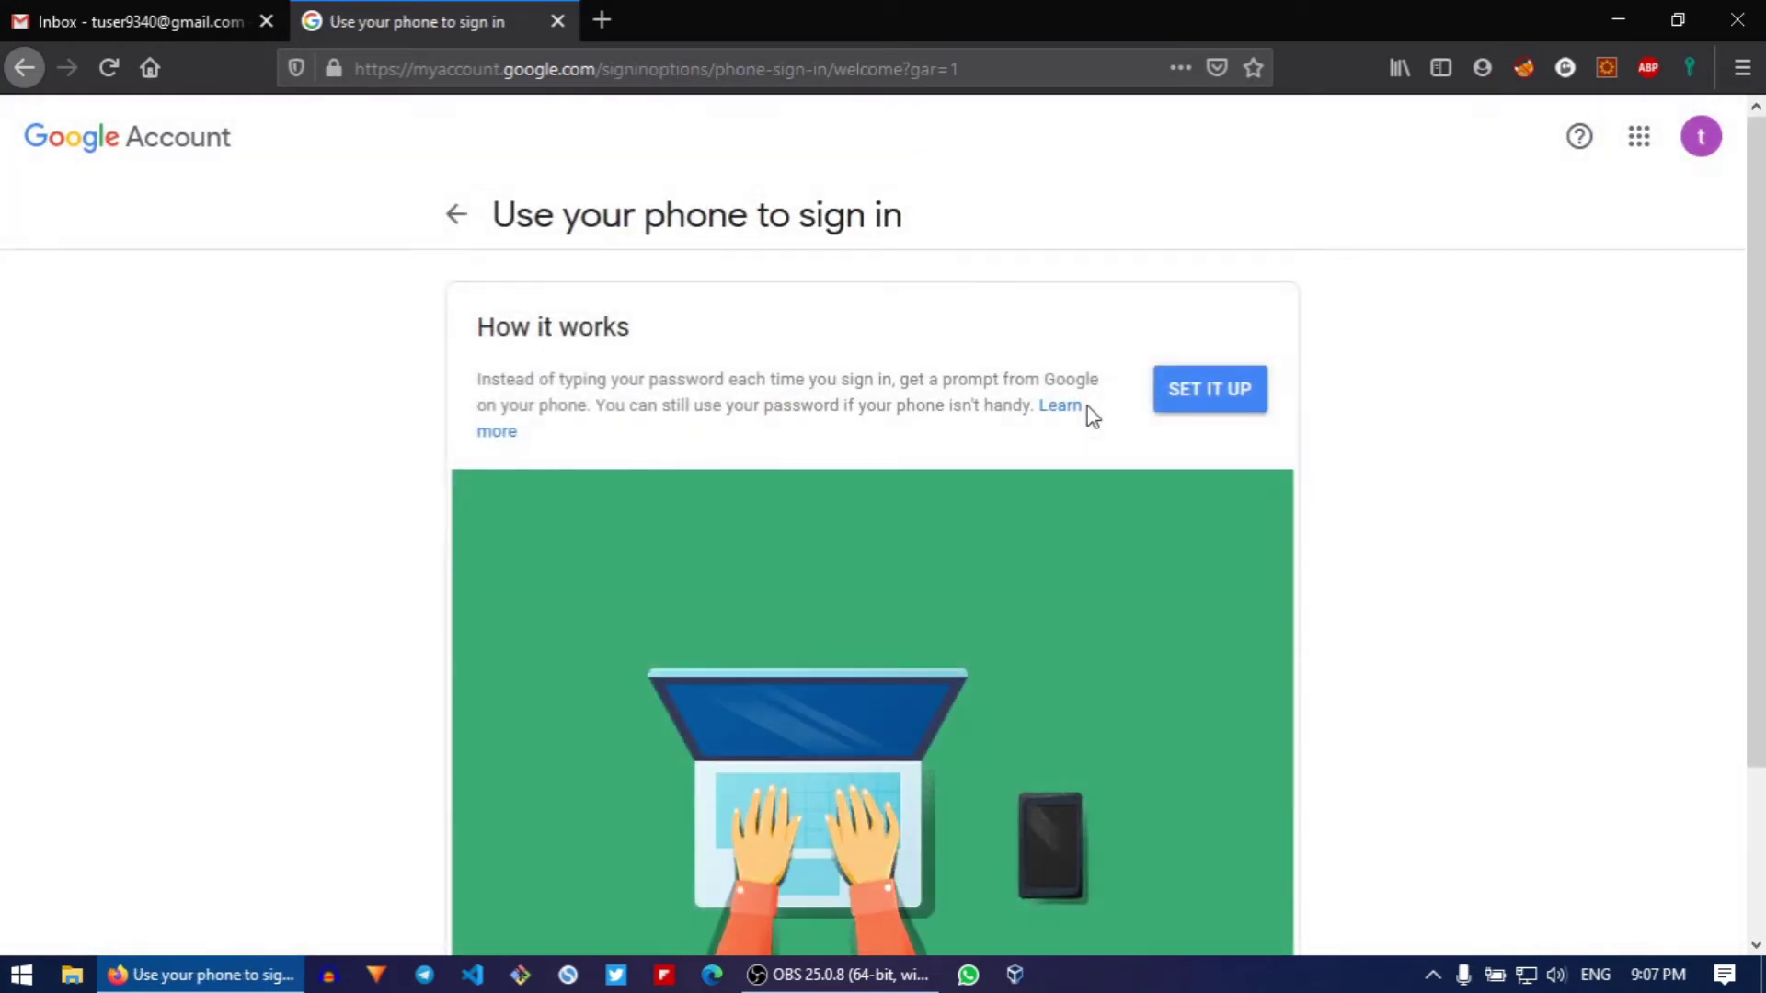
scroll(1087, 409, "down", 2)
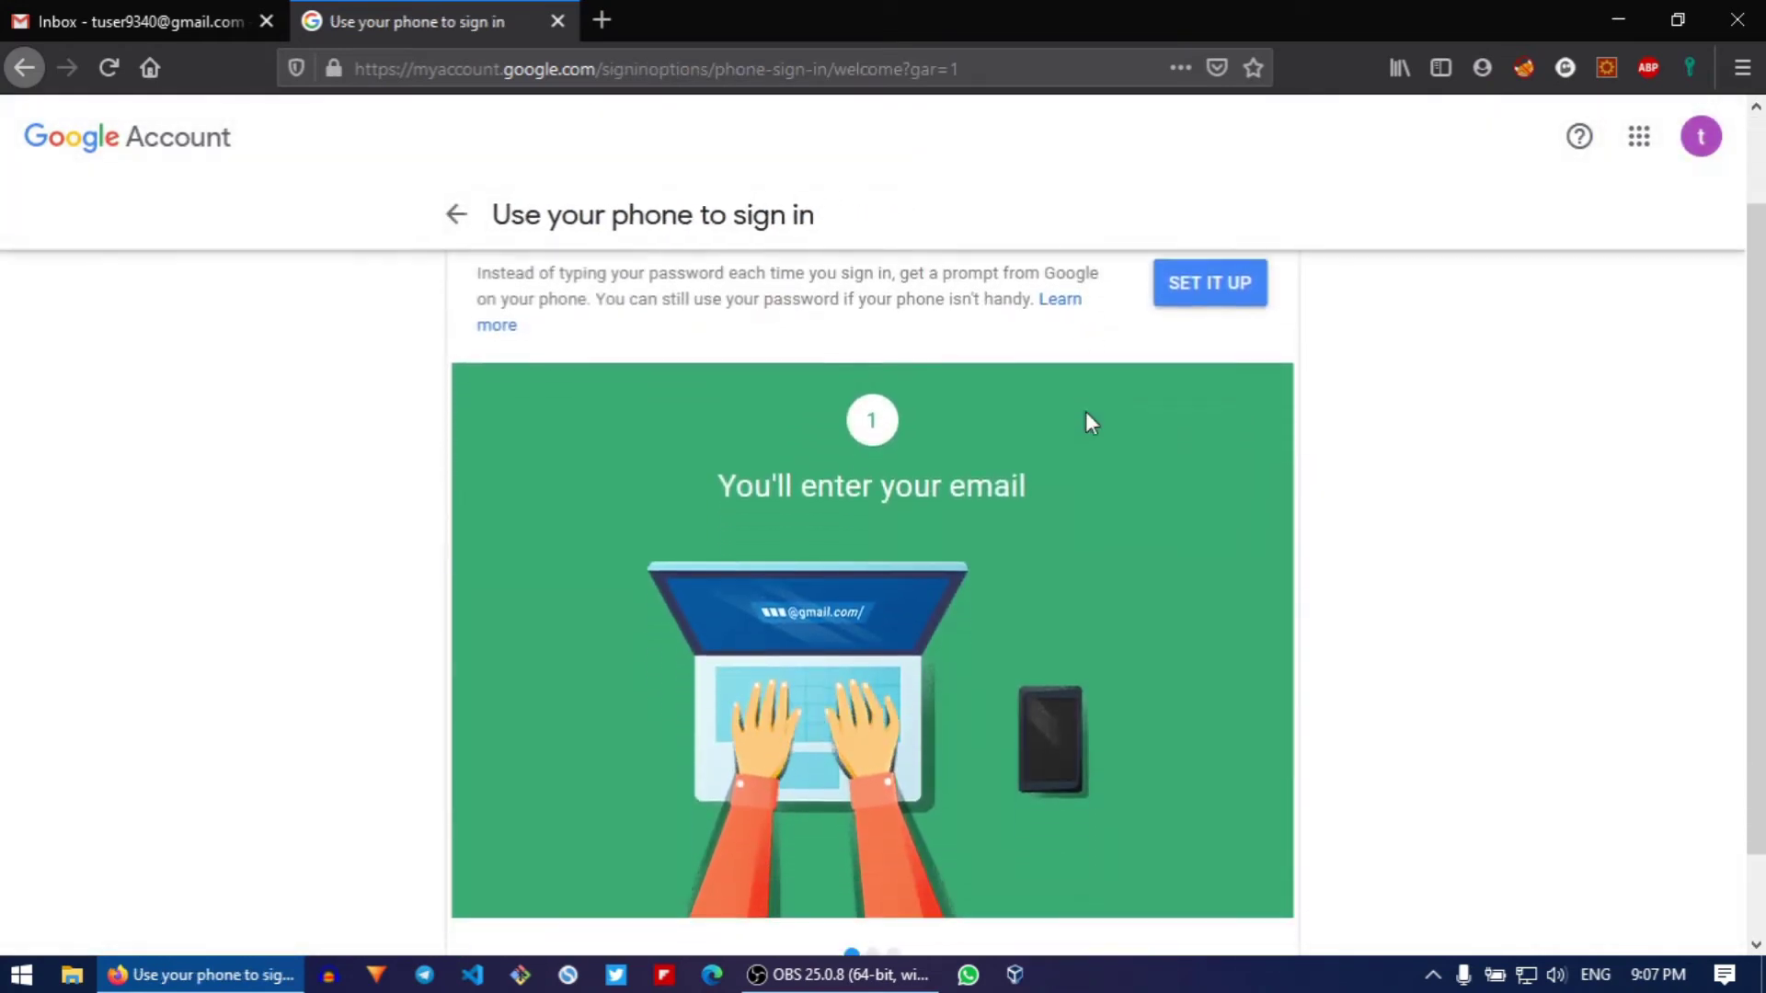
scroll(1085, 414, "down", 1)
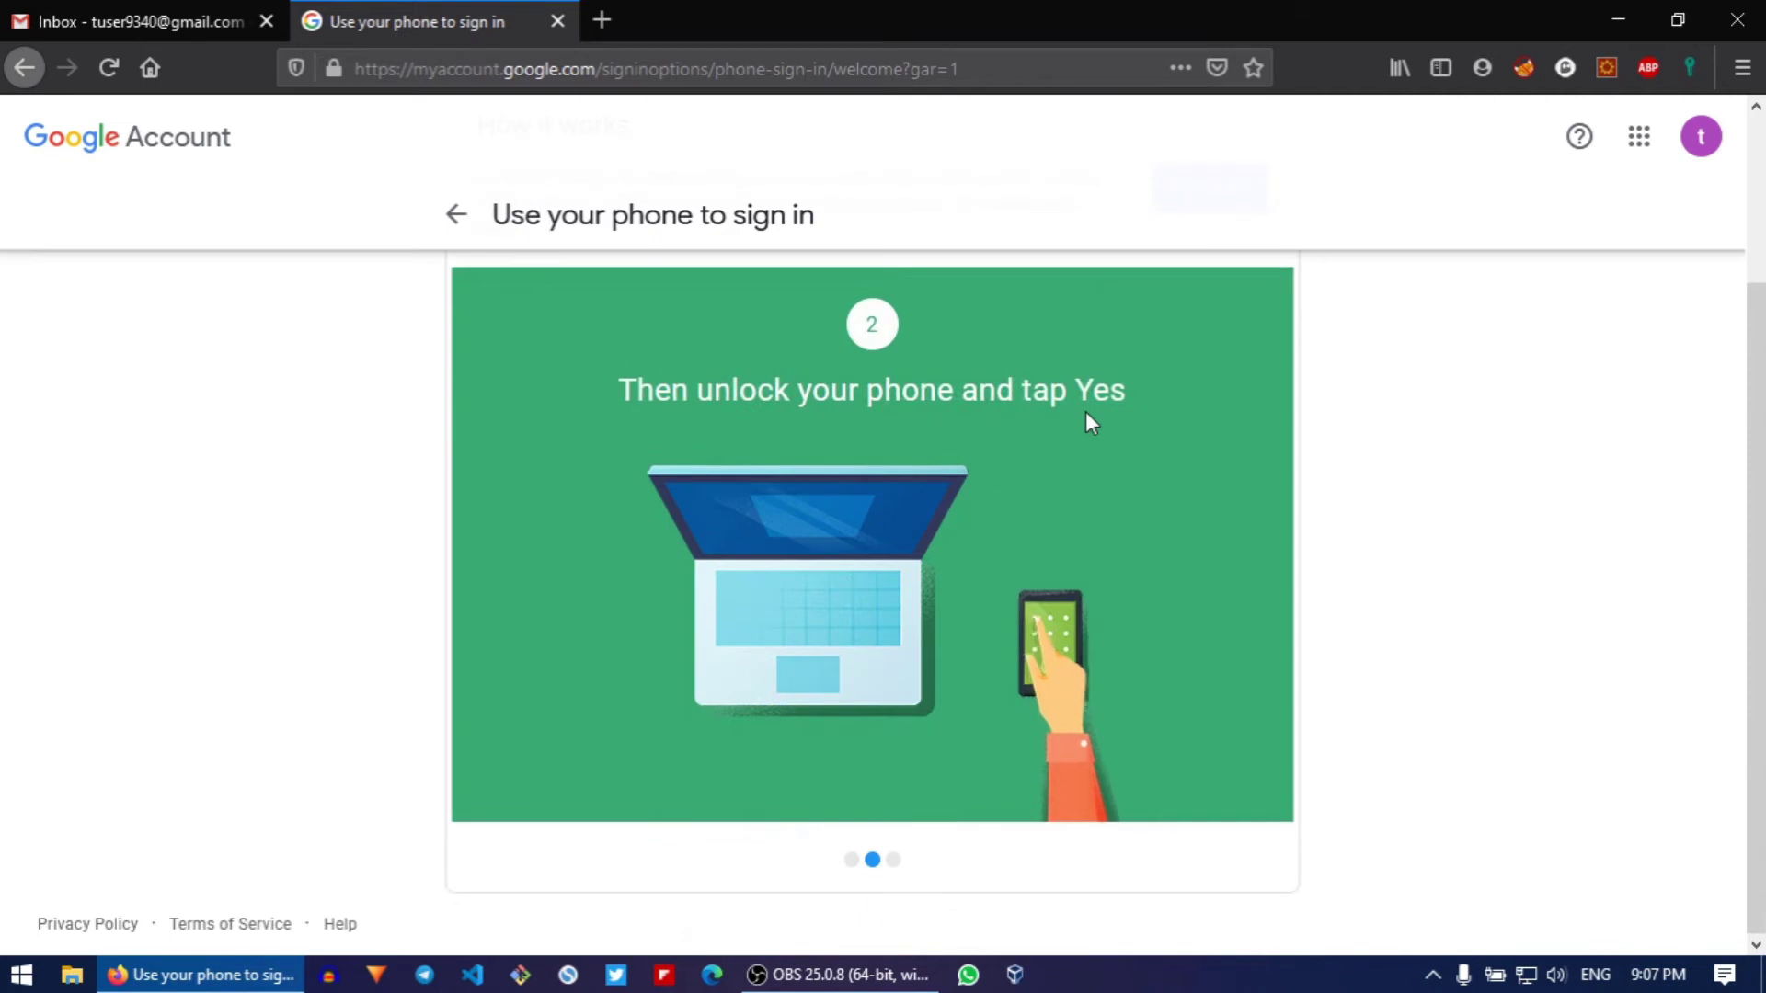
scroll(1073, 431, "up", 3)
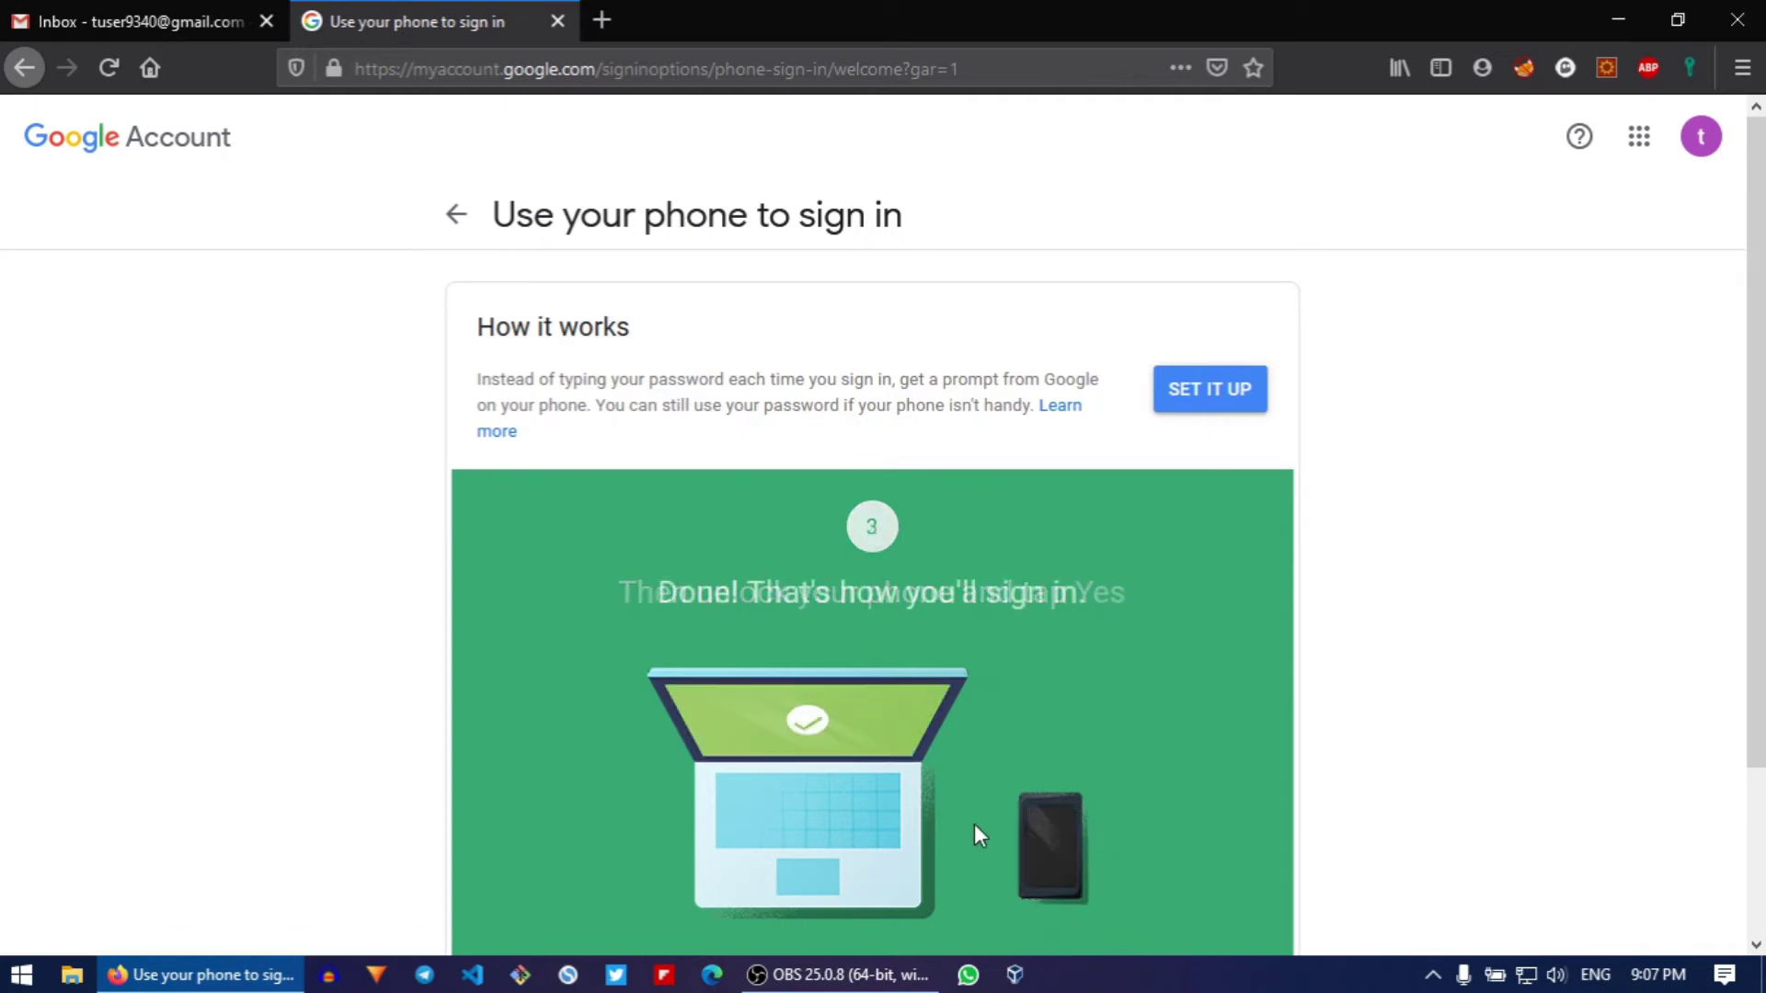
scroll(1012, 800, "down", 1)
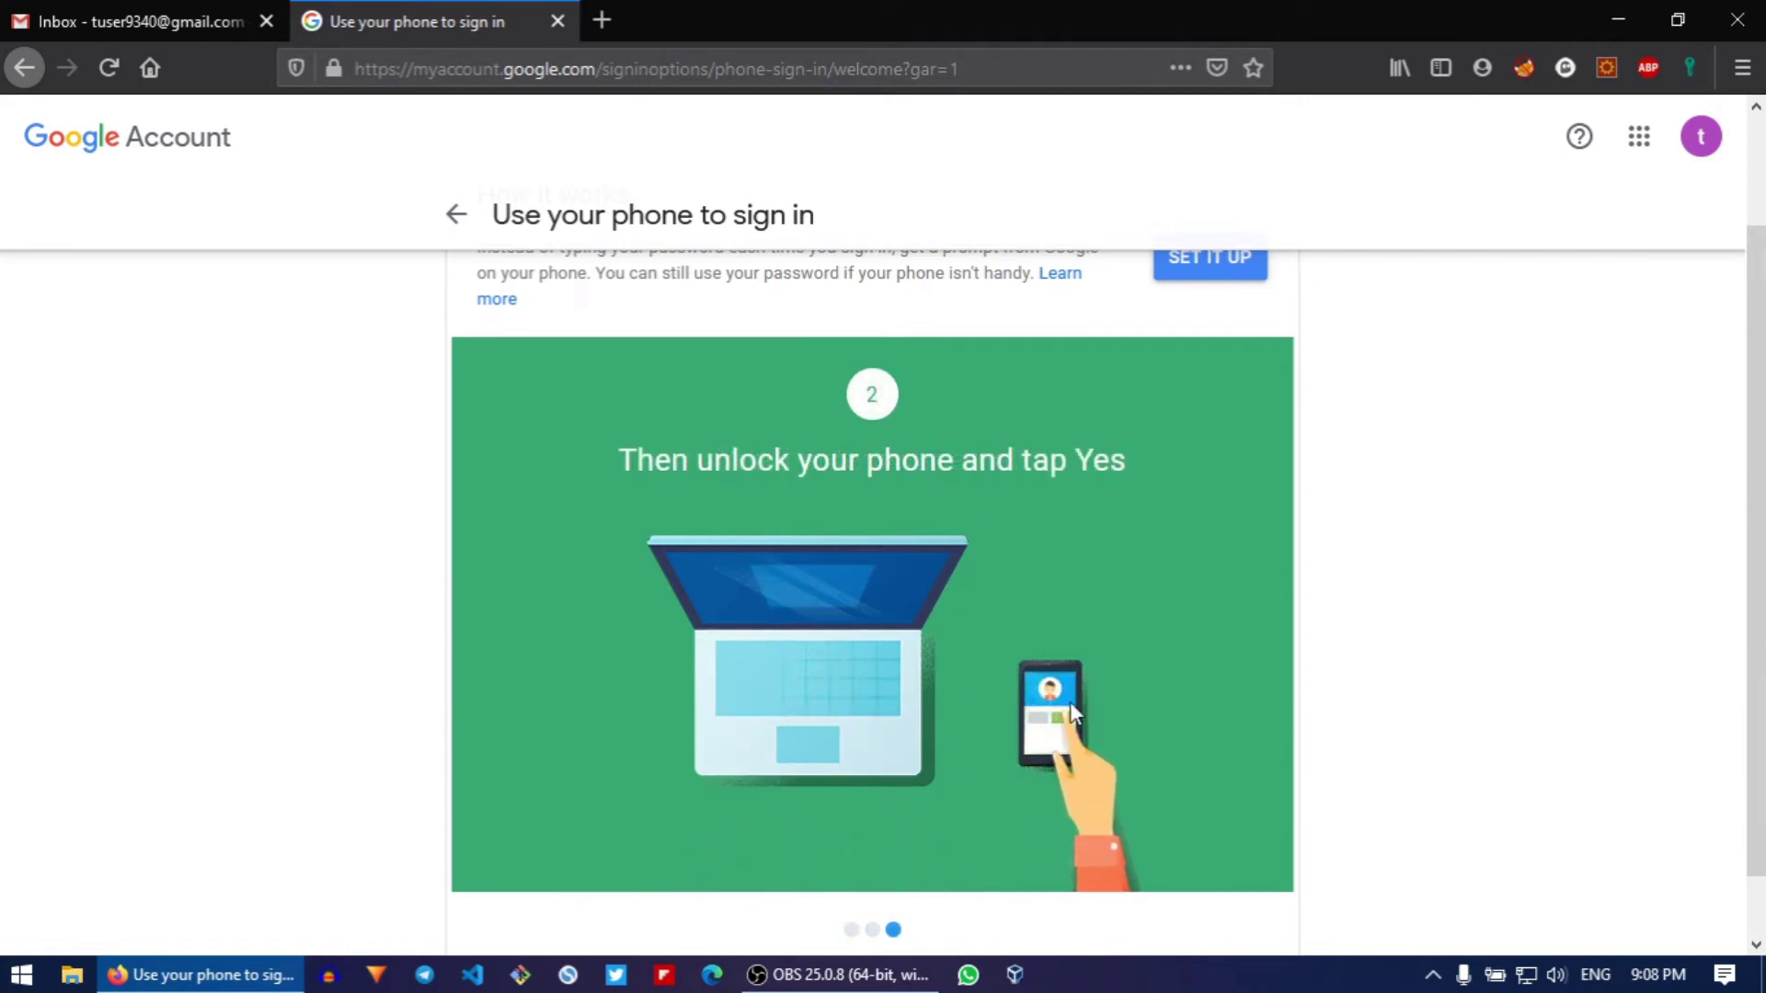
scroll(528, 433, "up", 1)
scroll(539, 446, "down", 2)
scroll(539, 439, "up", 2)
left_click(459, 217)
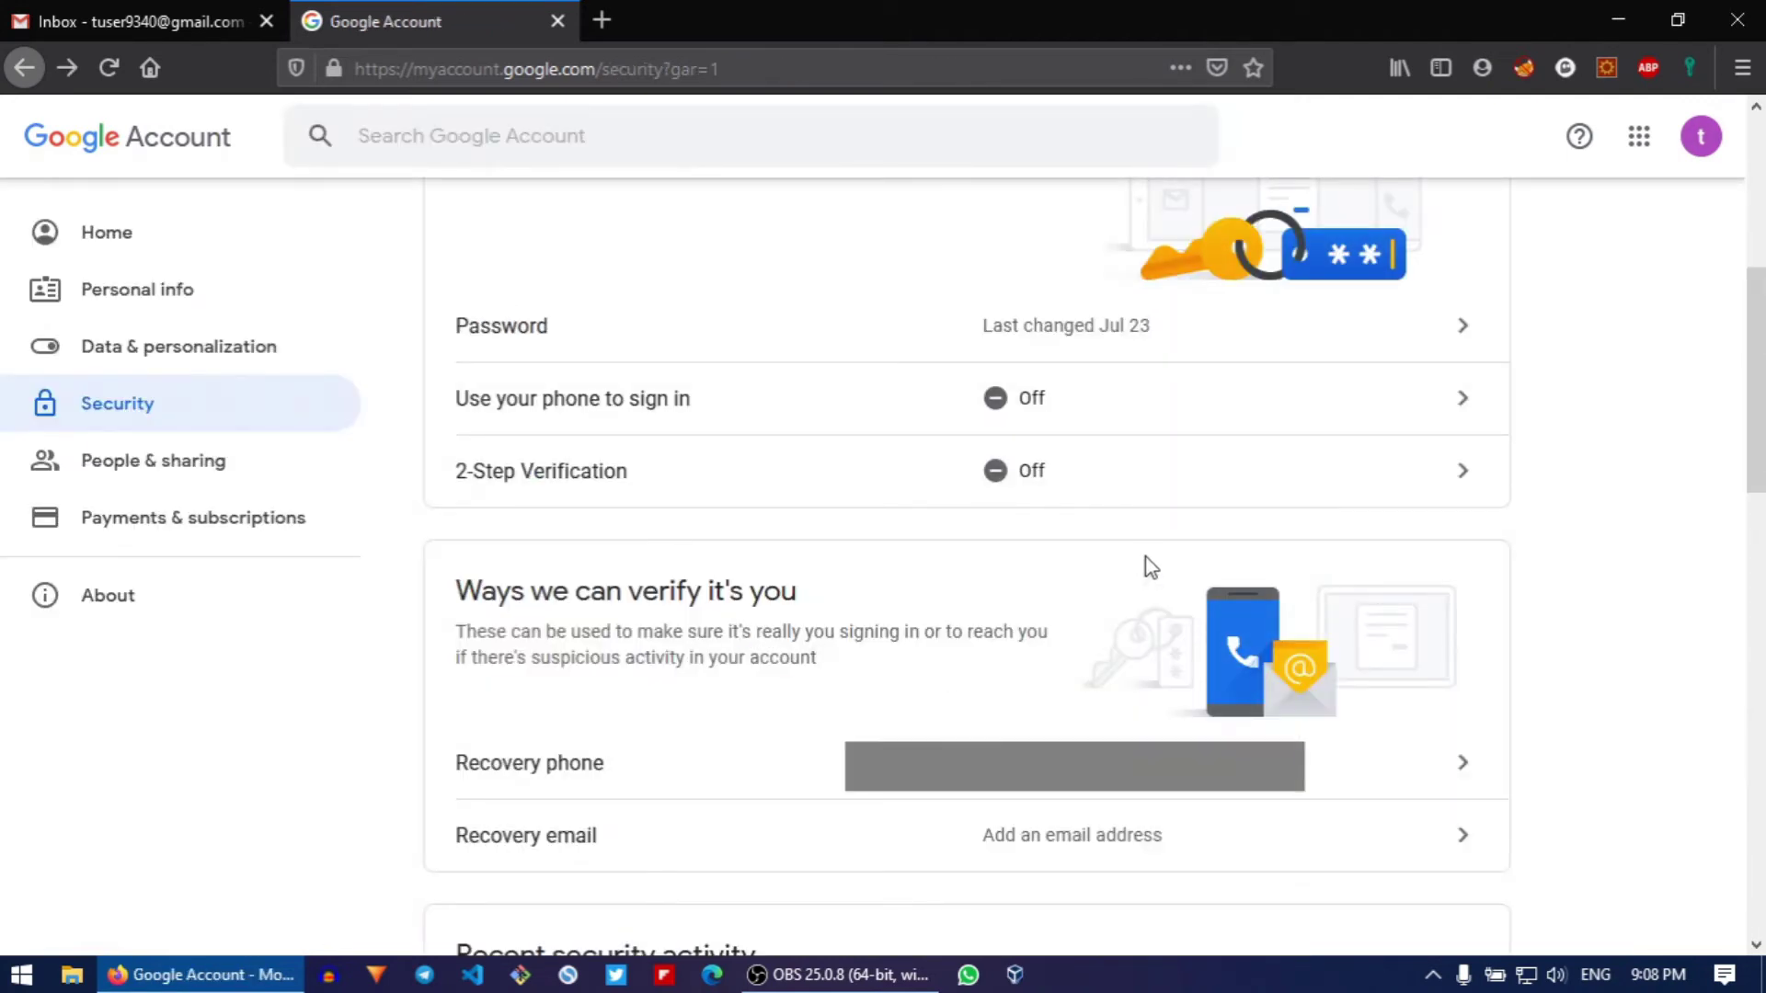
Begin the 2-Step Verification setup and re-confirm the account password.
left_click(1128, 474)
scroll(1172, 649, "down", 2)
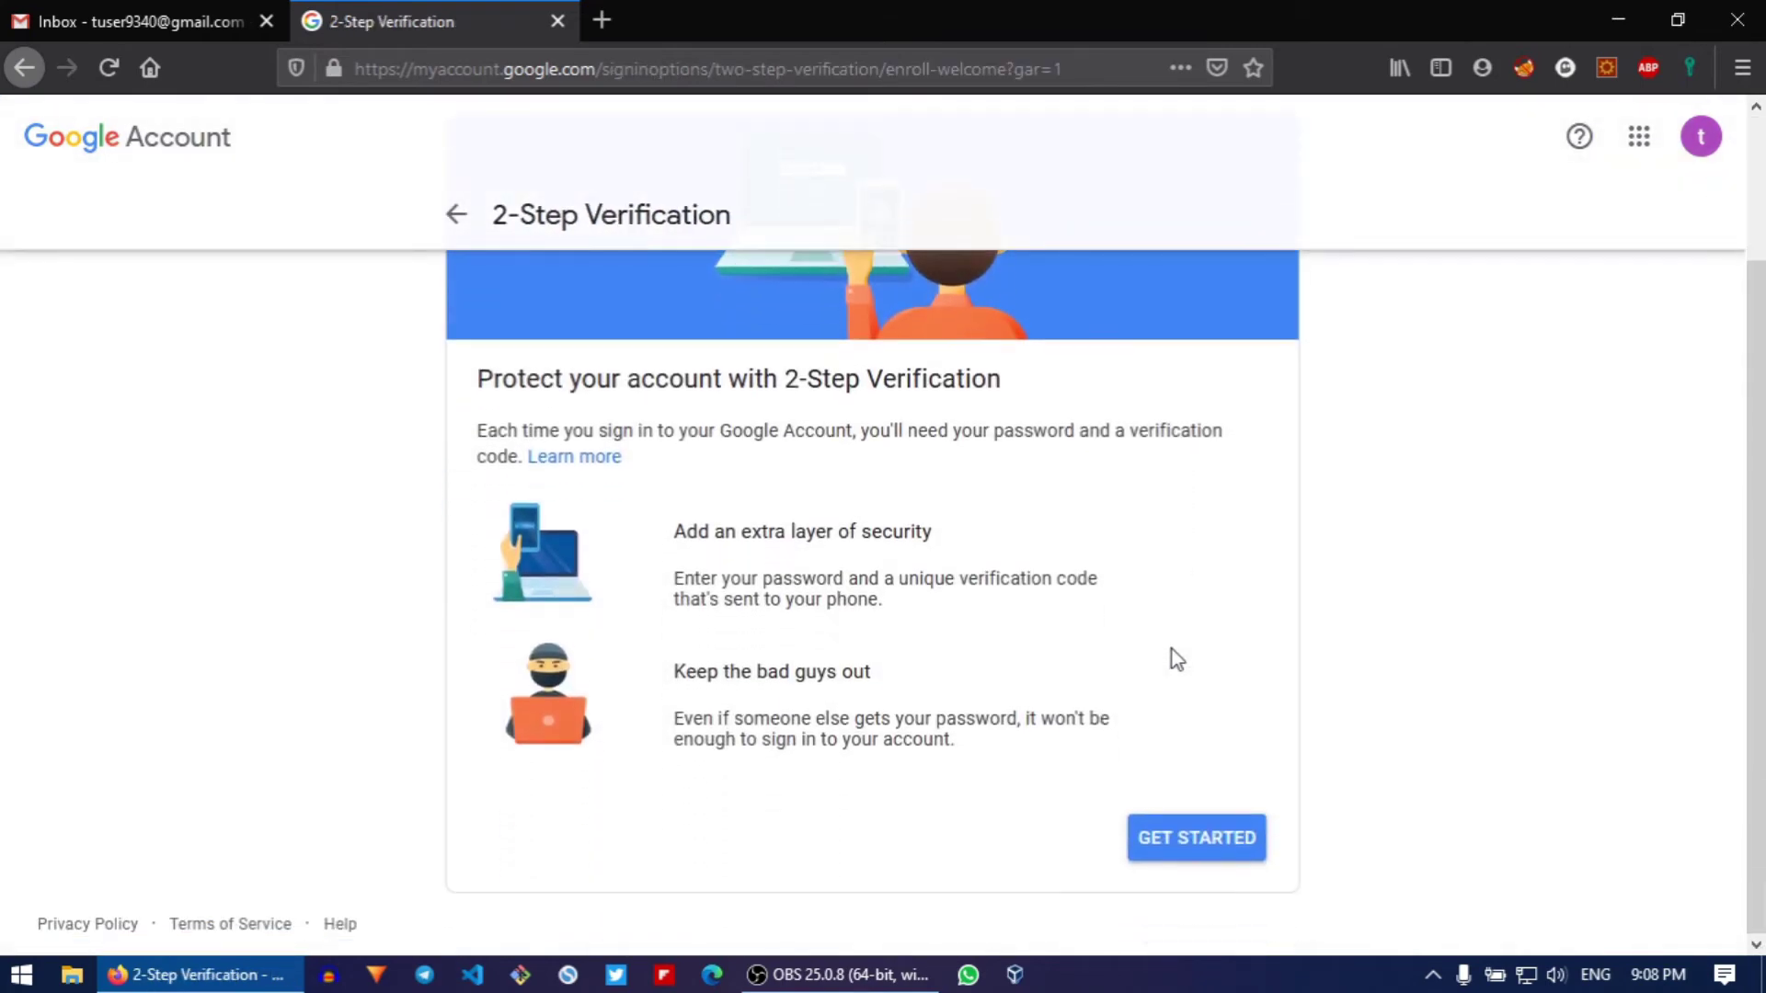
left_click(1227, 844)
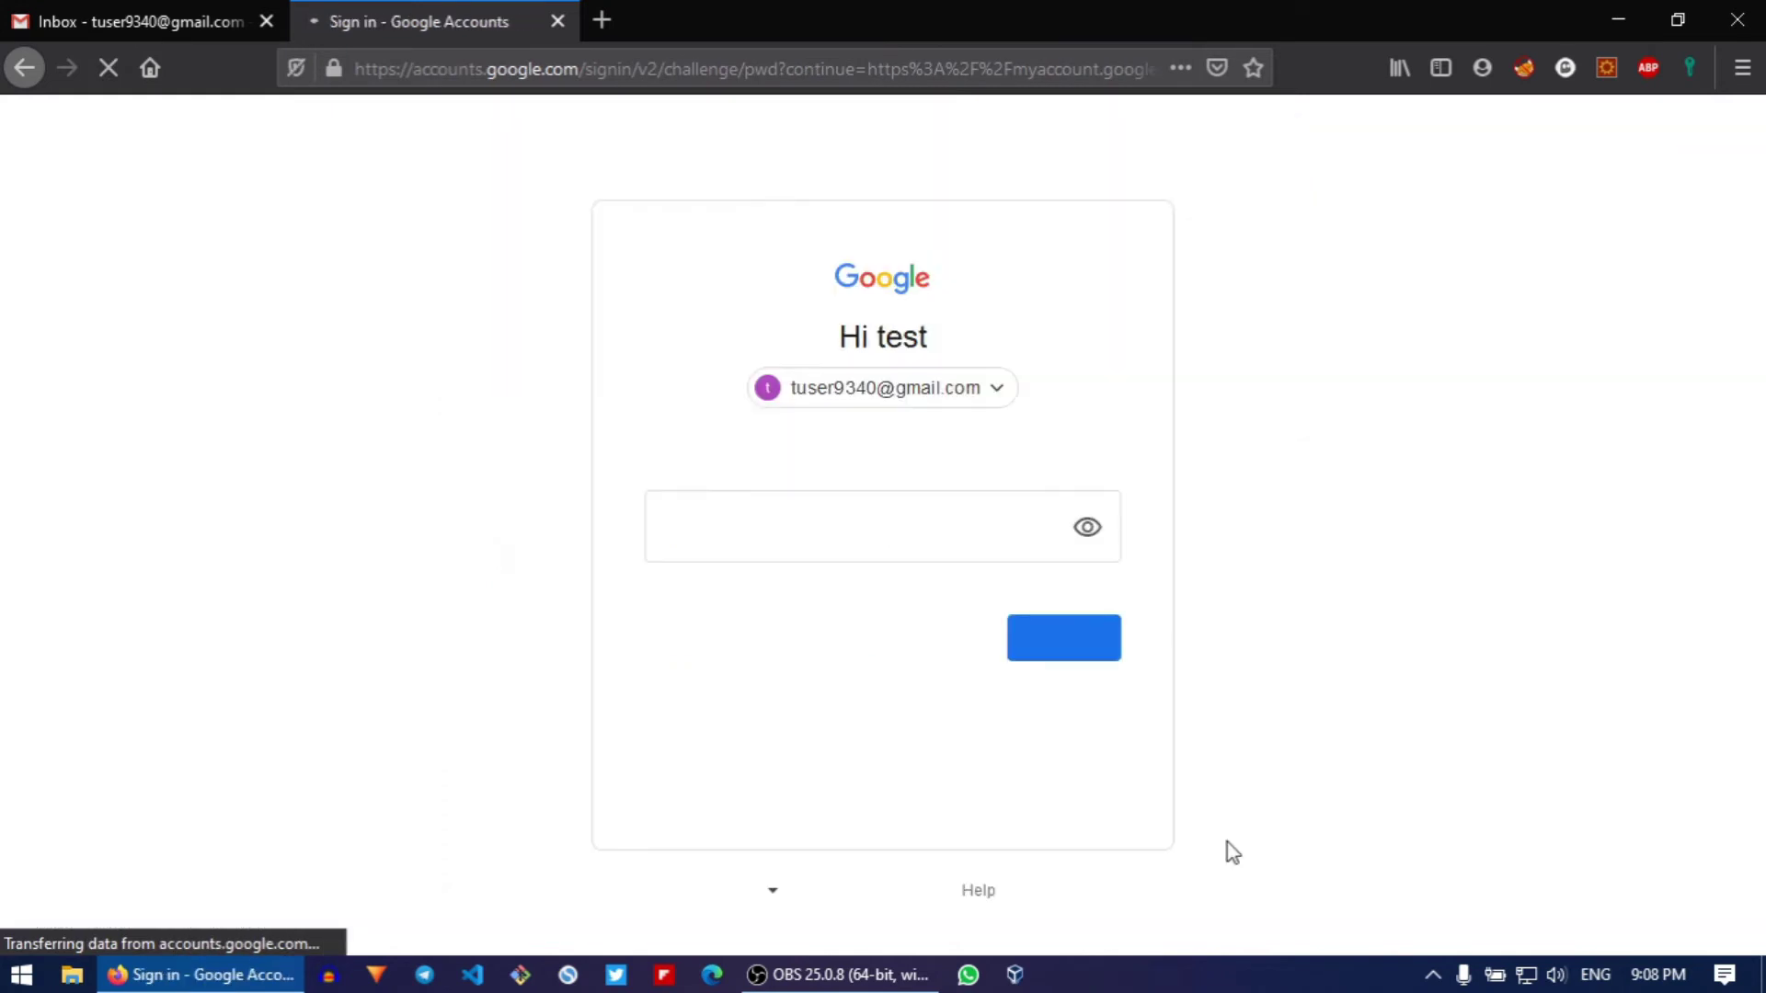
left_click(1090, 639)
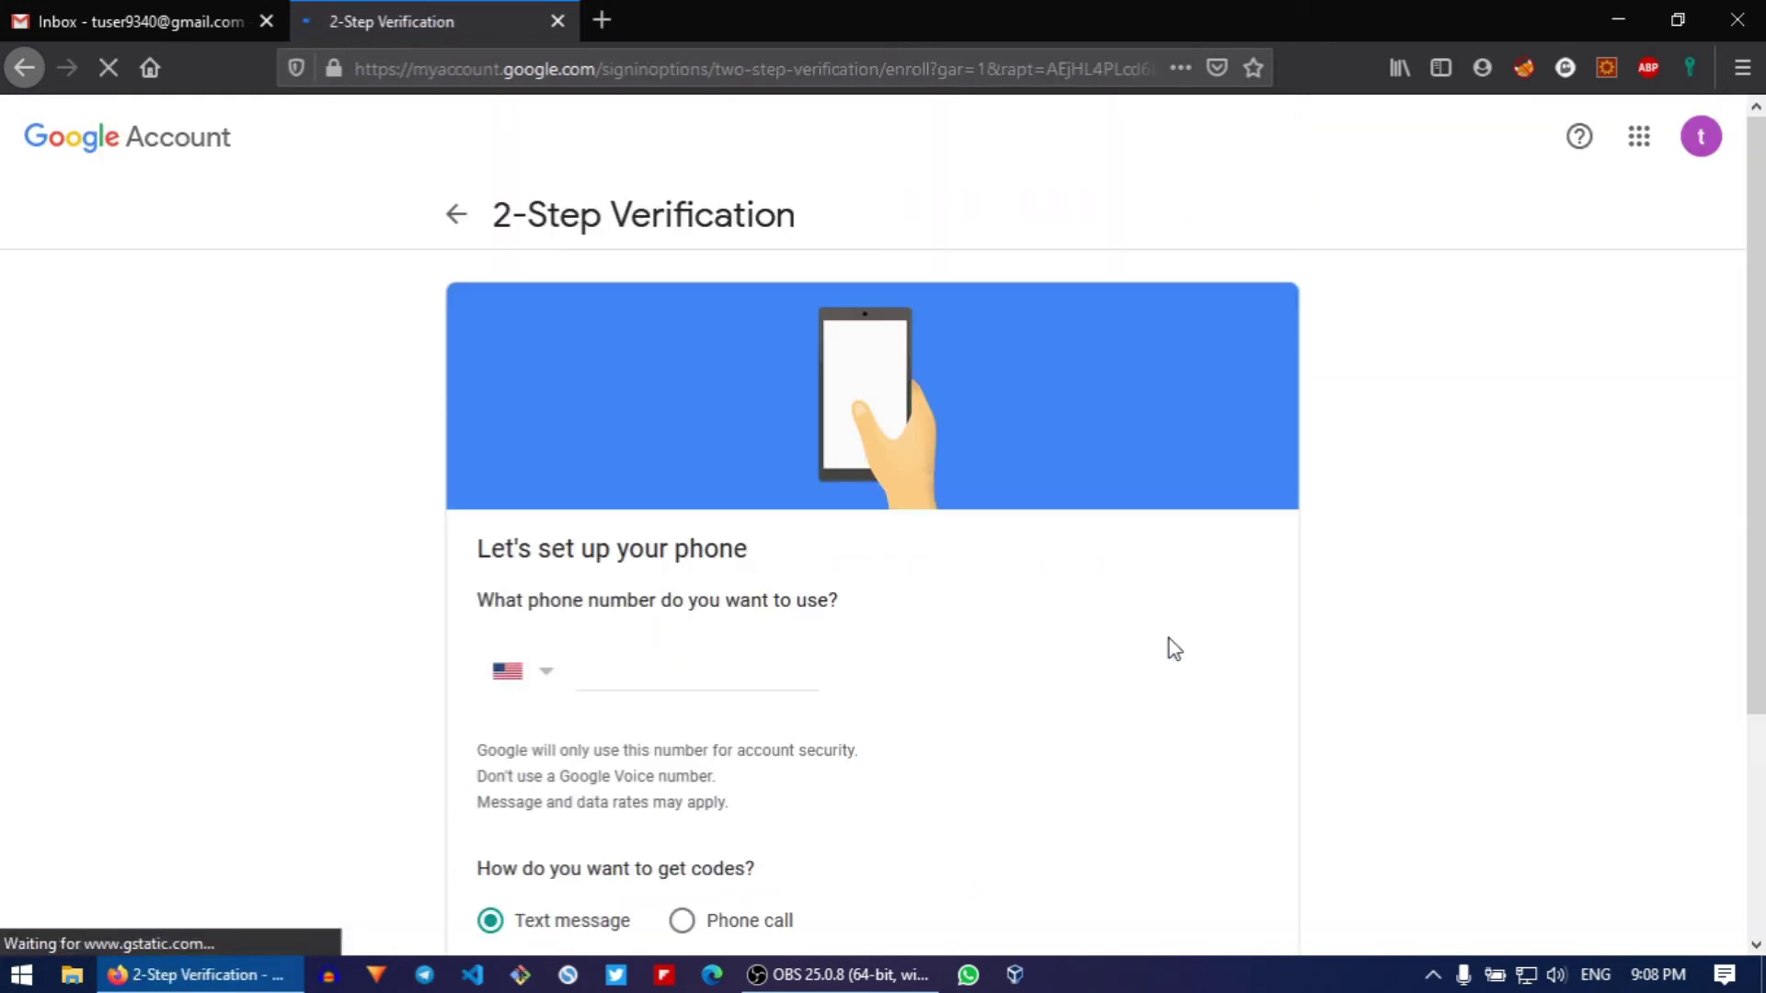
Send a code to the phone and submit the texted verification code.
scroll(1203, 638, "down", 3)
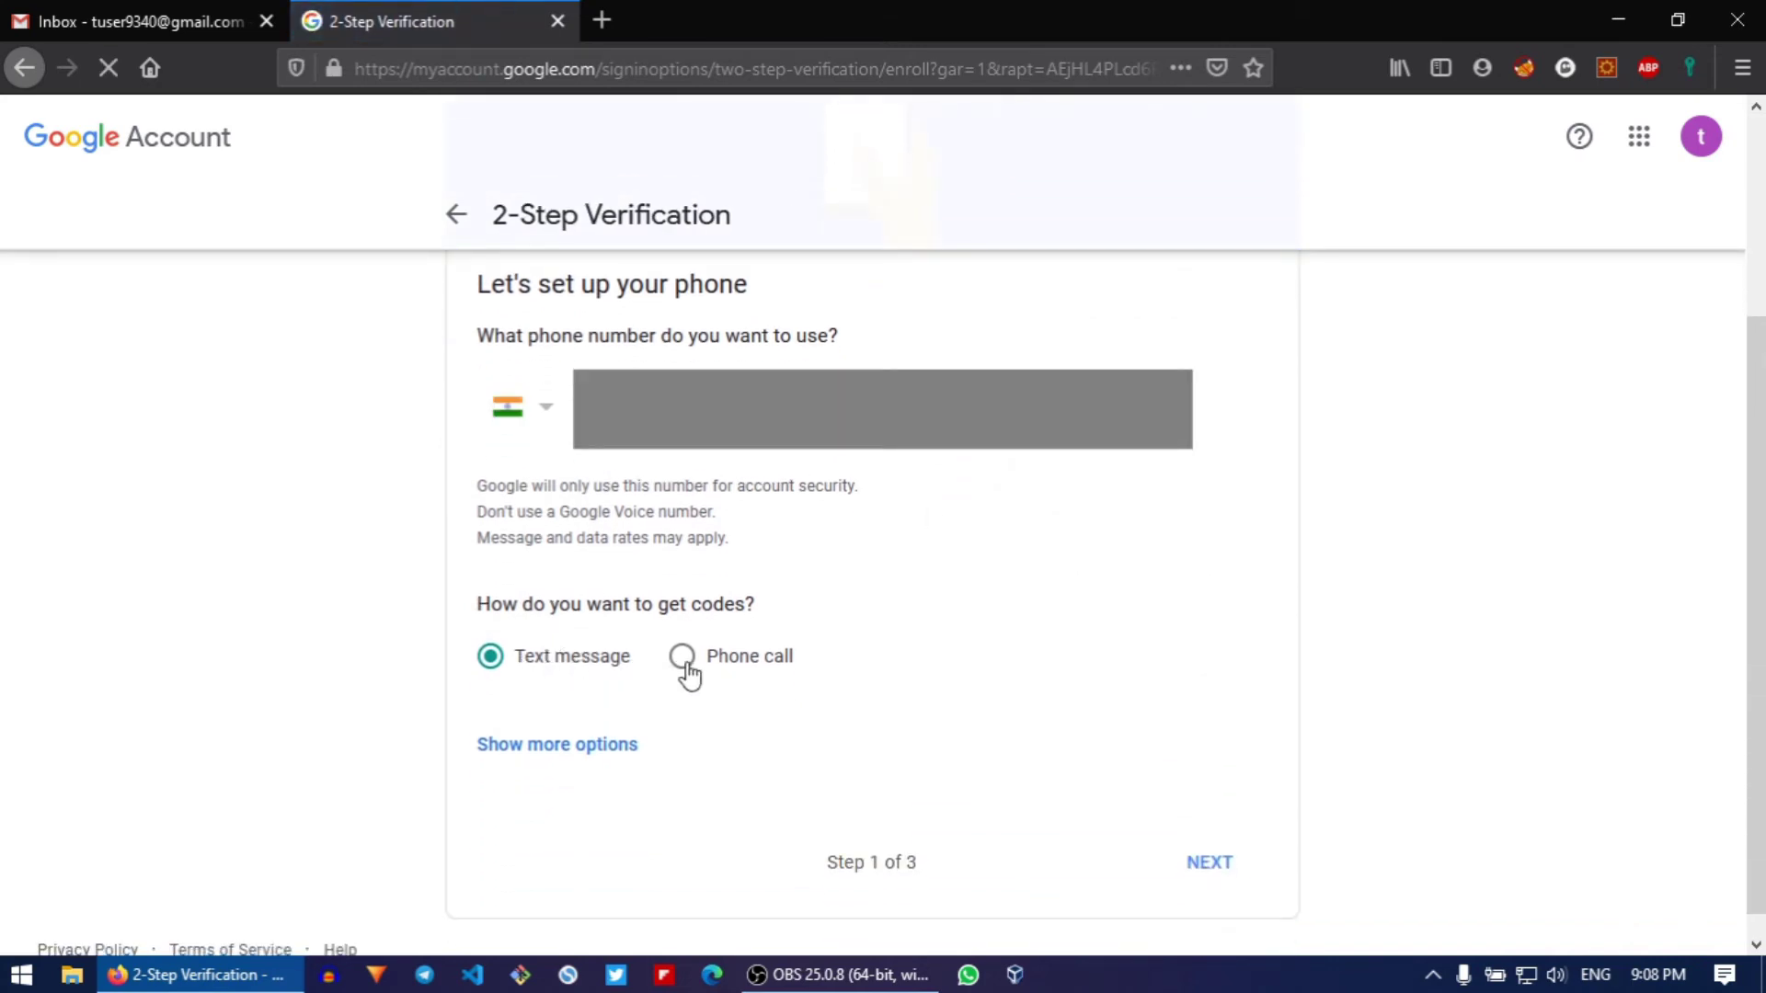
left_click(1209, 869)
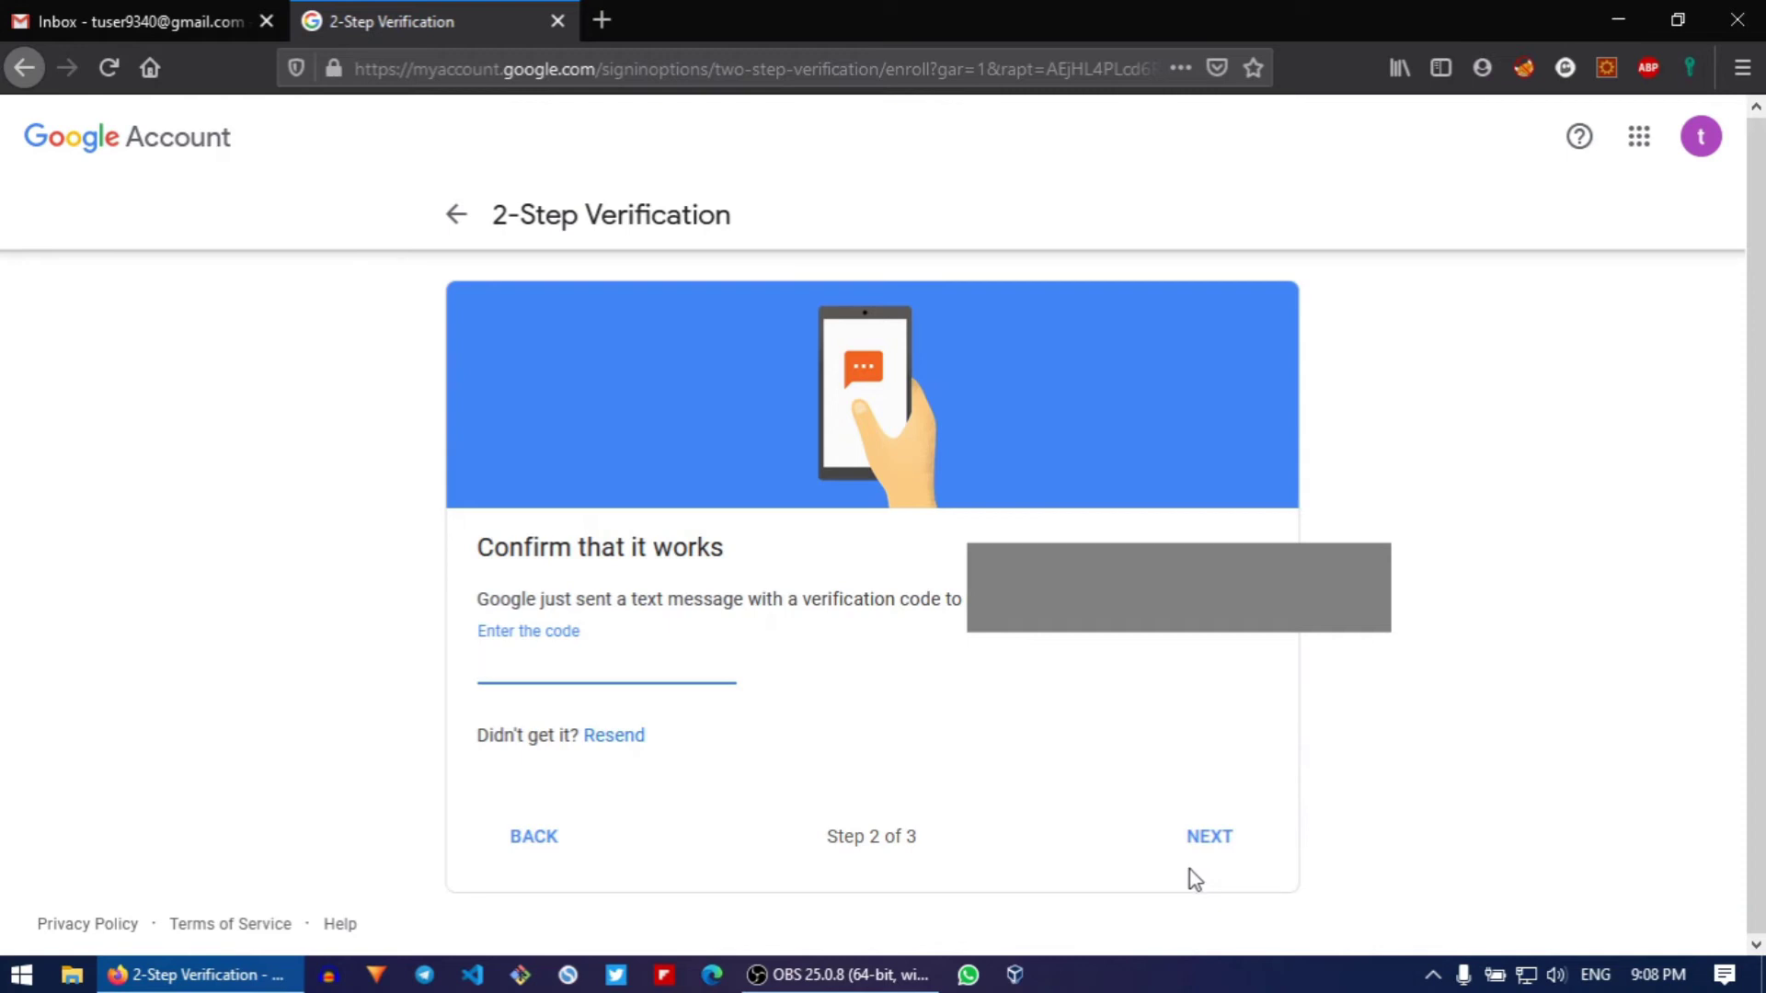
left_click(1205, 842)
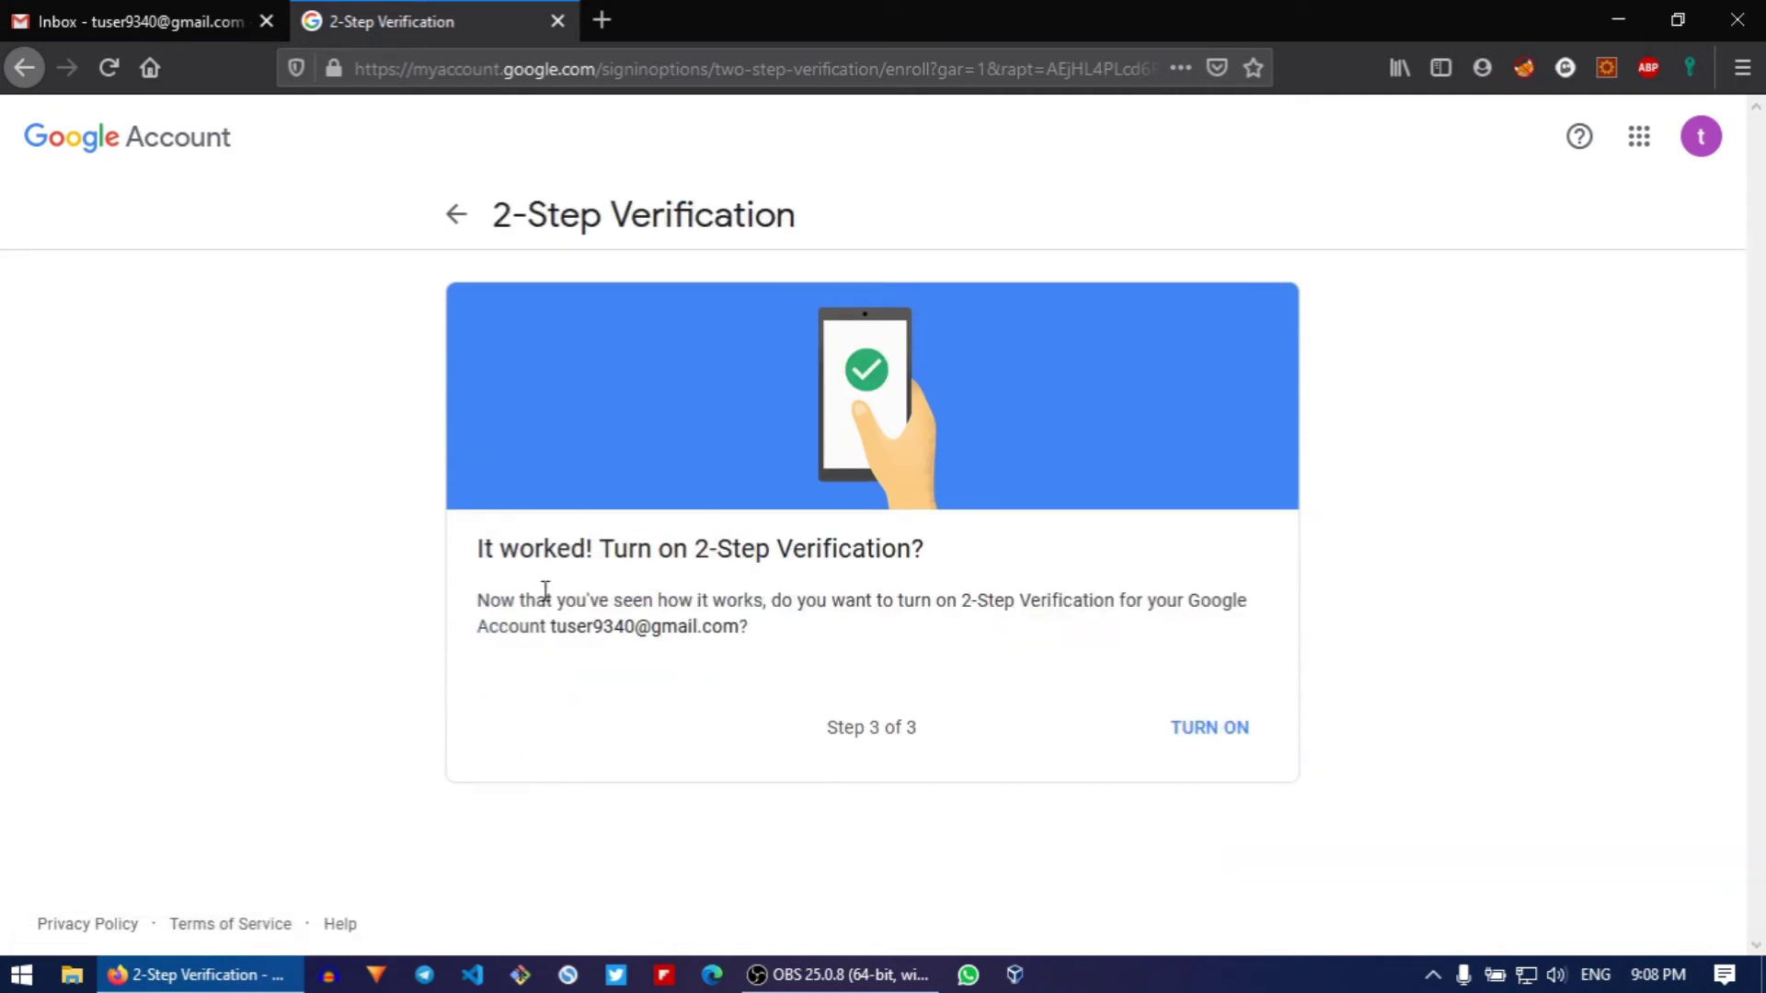
Turn on 2-Step Verification and scroll down to the extra second-step options like Authenticator app.
left_click(1211, 729)
scroll(489, 675, "down", 3)
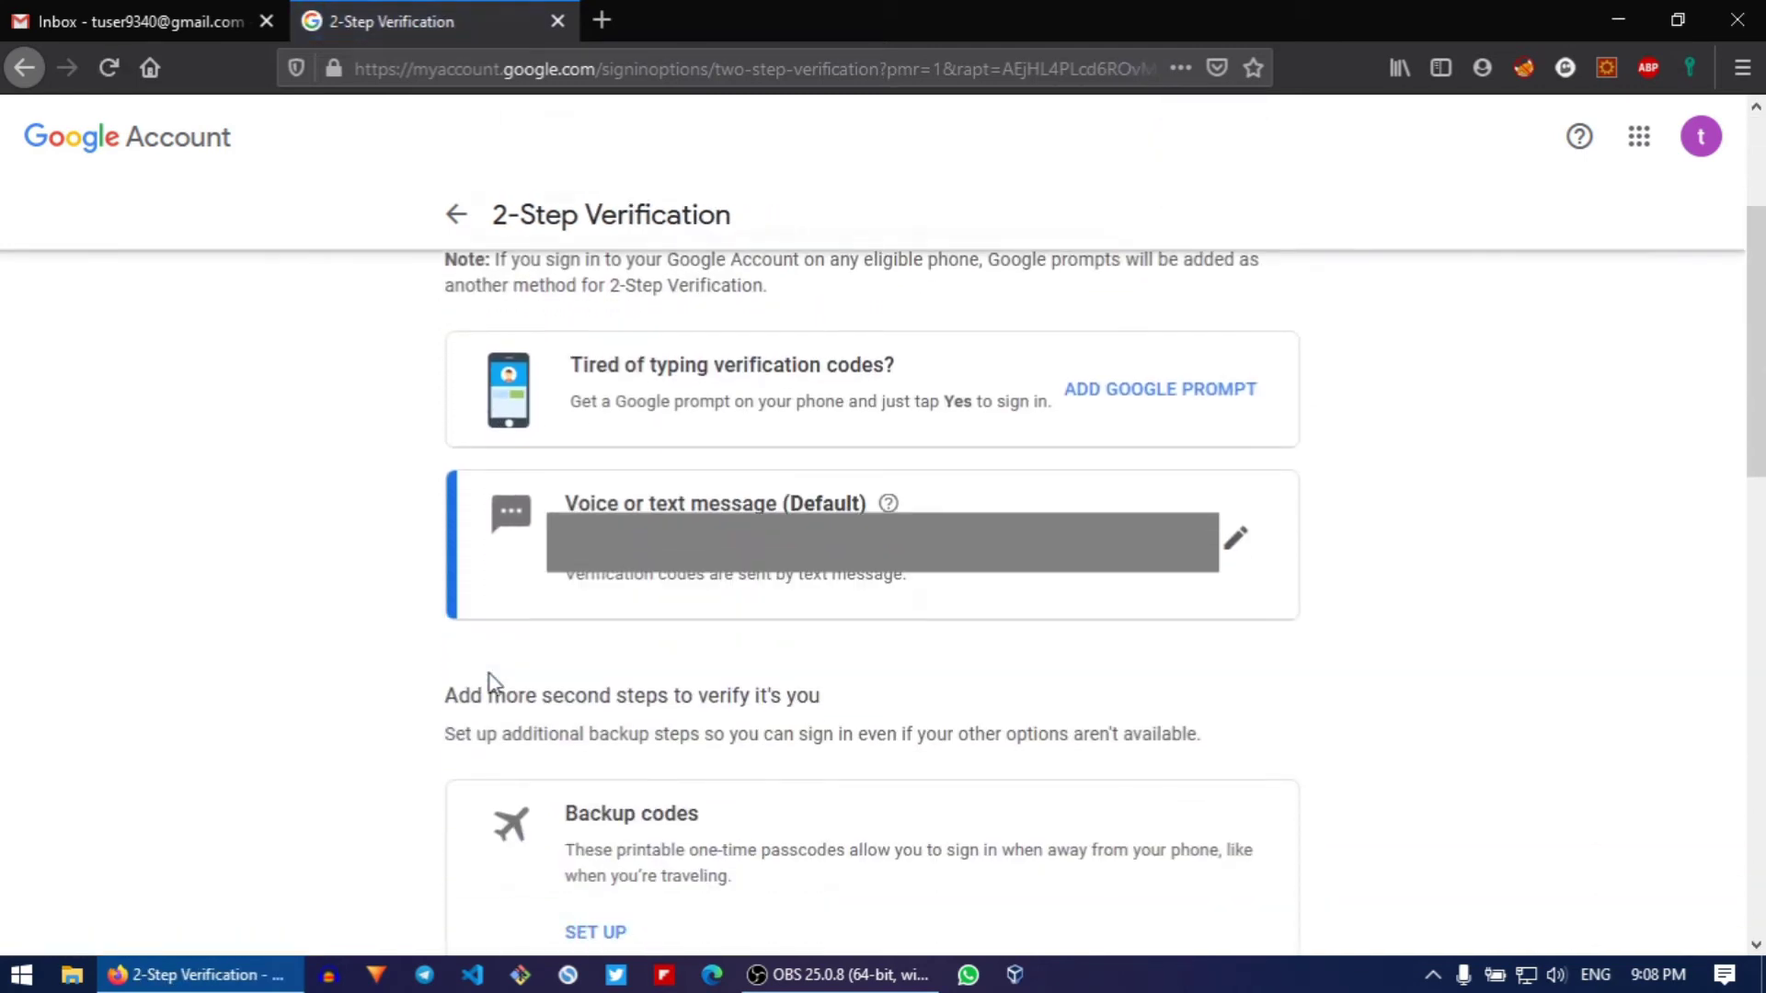
scroll(489, 675, "up", 1)
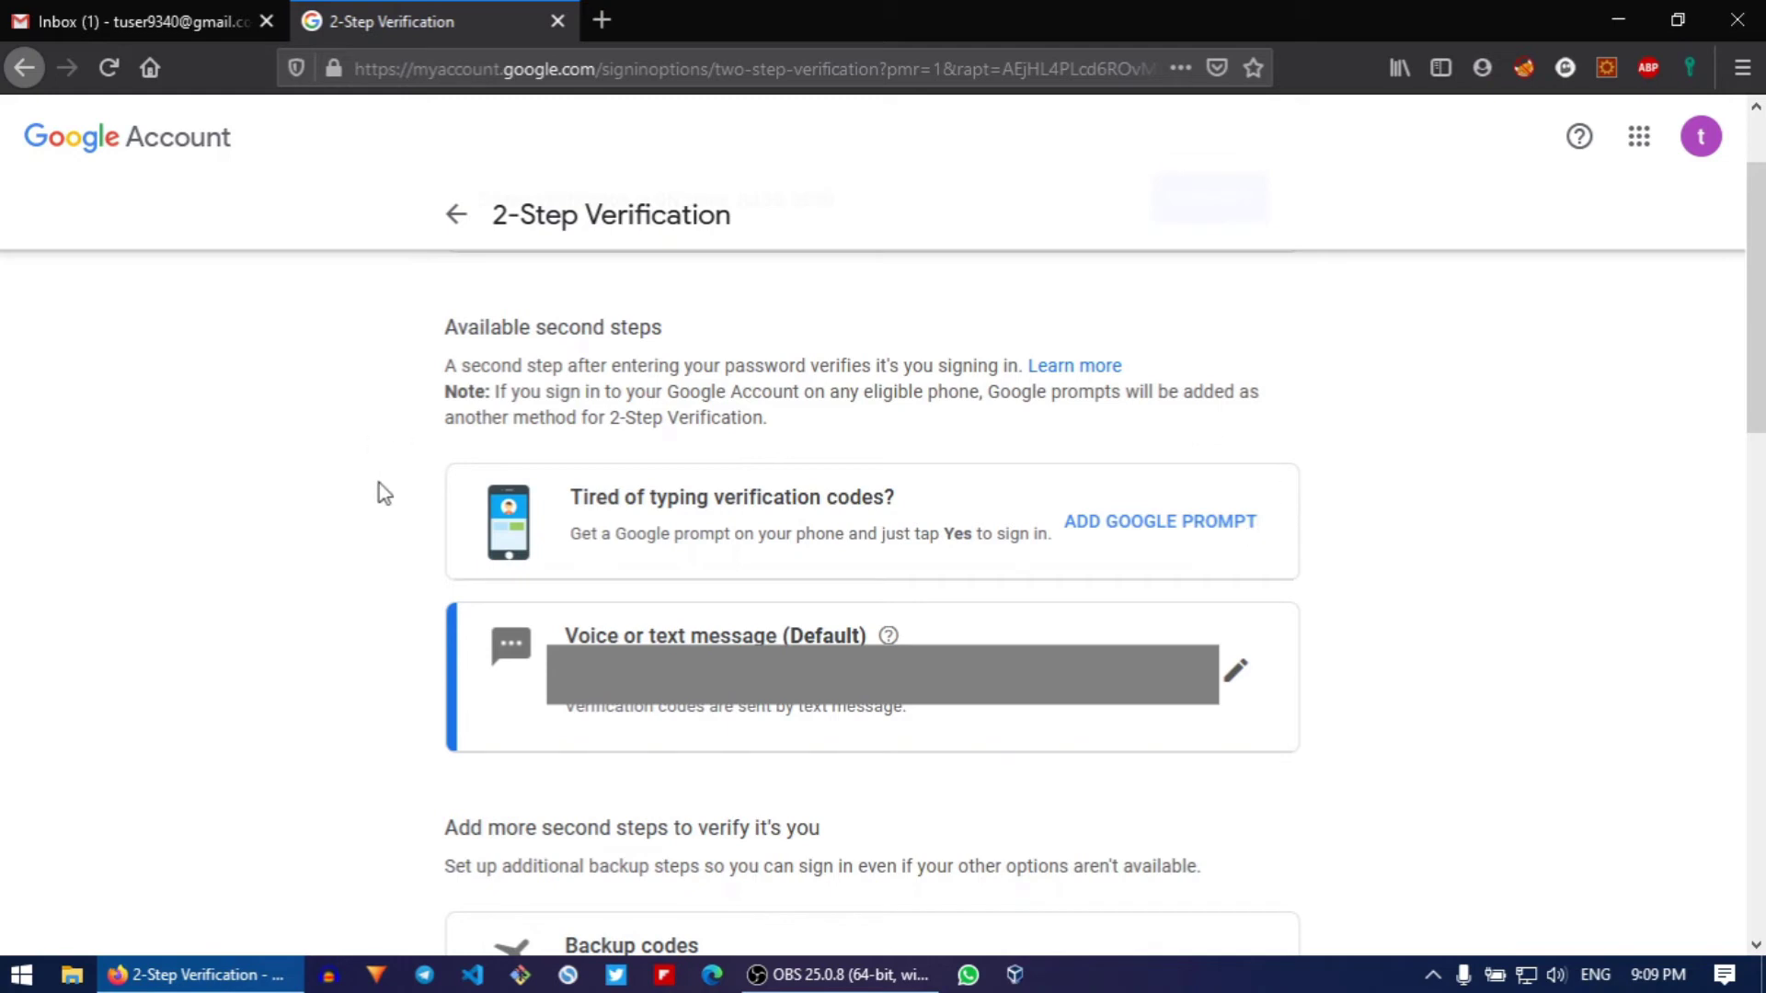
scroll(448, 520, "down", 2)
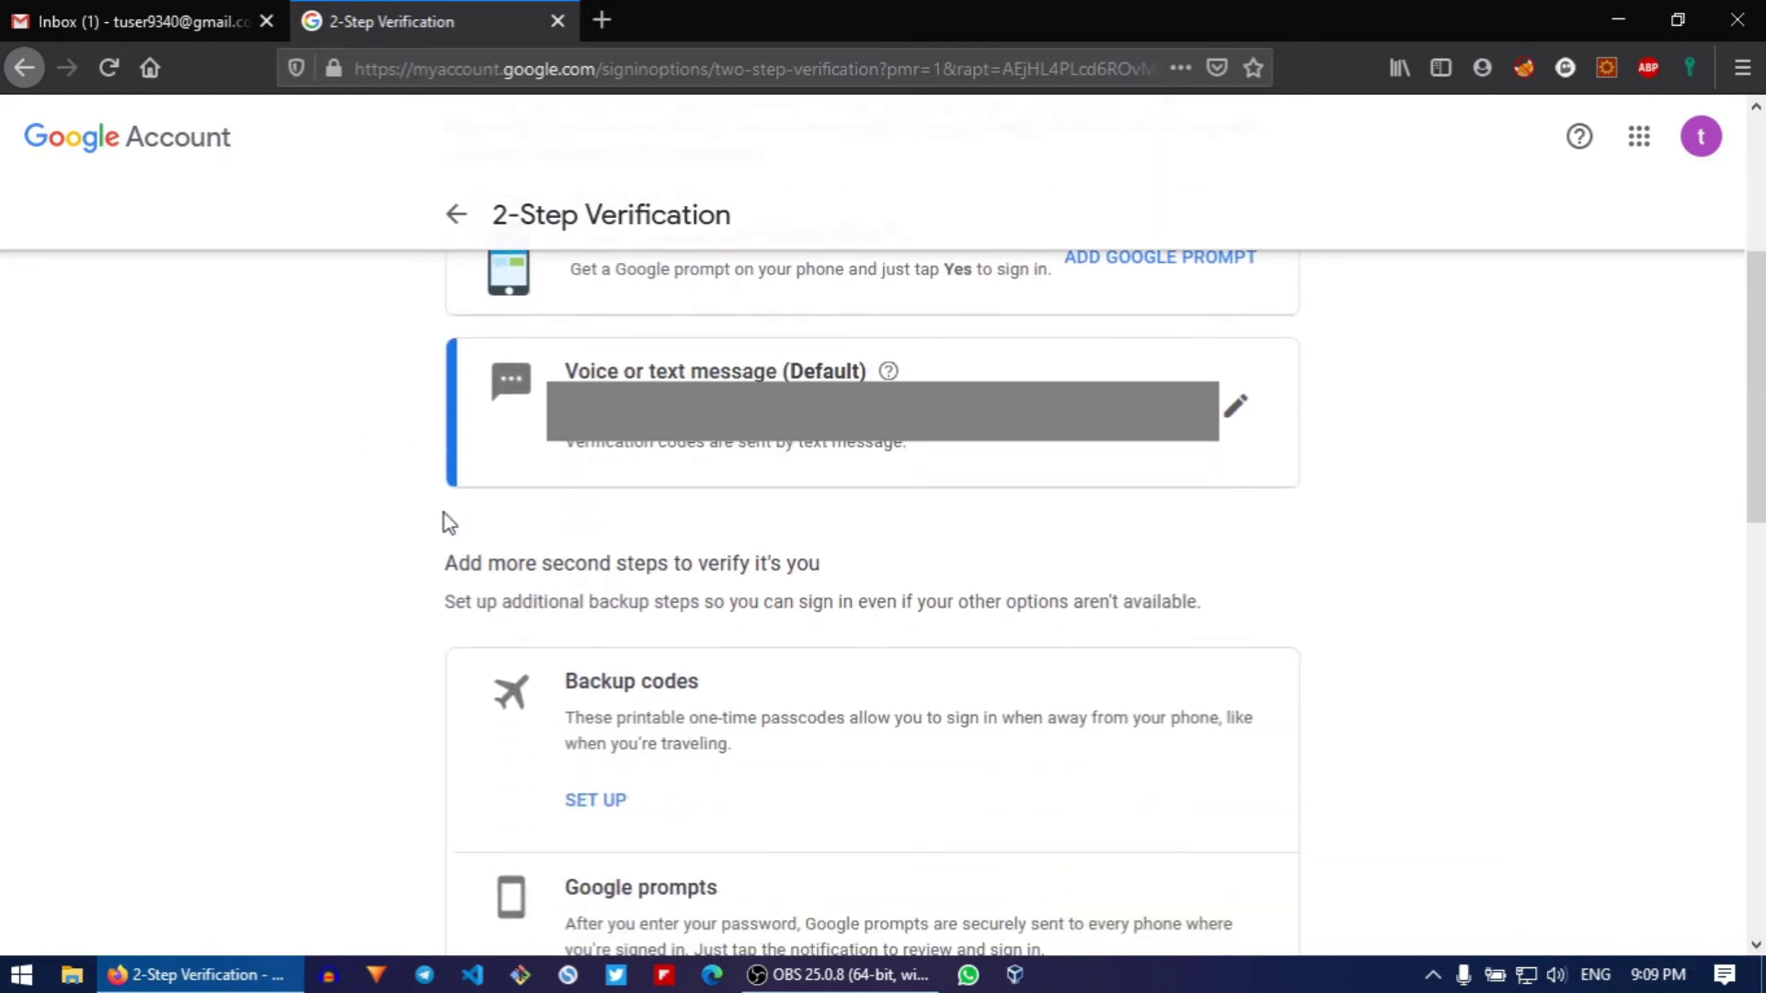
scroll(449, 520, "down", 3)
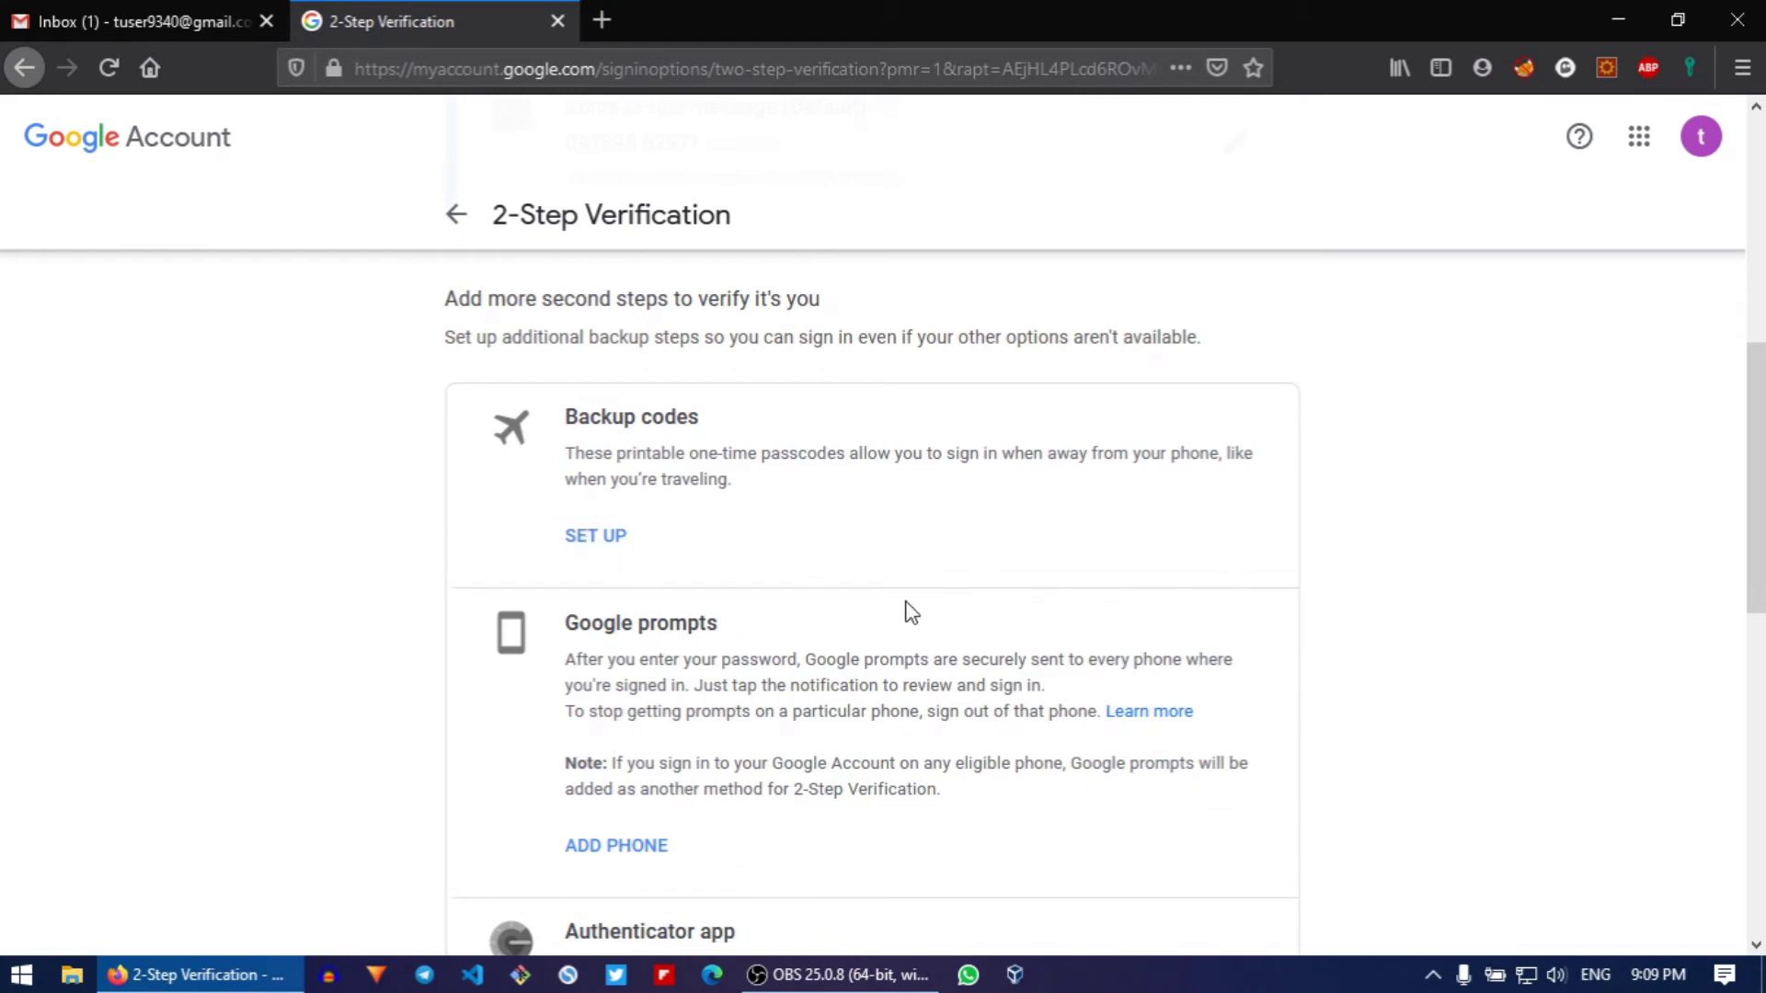
scroll(910, 611, "down", 3)
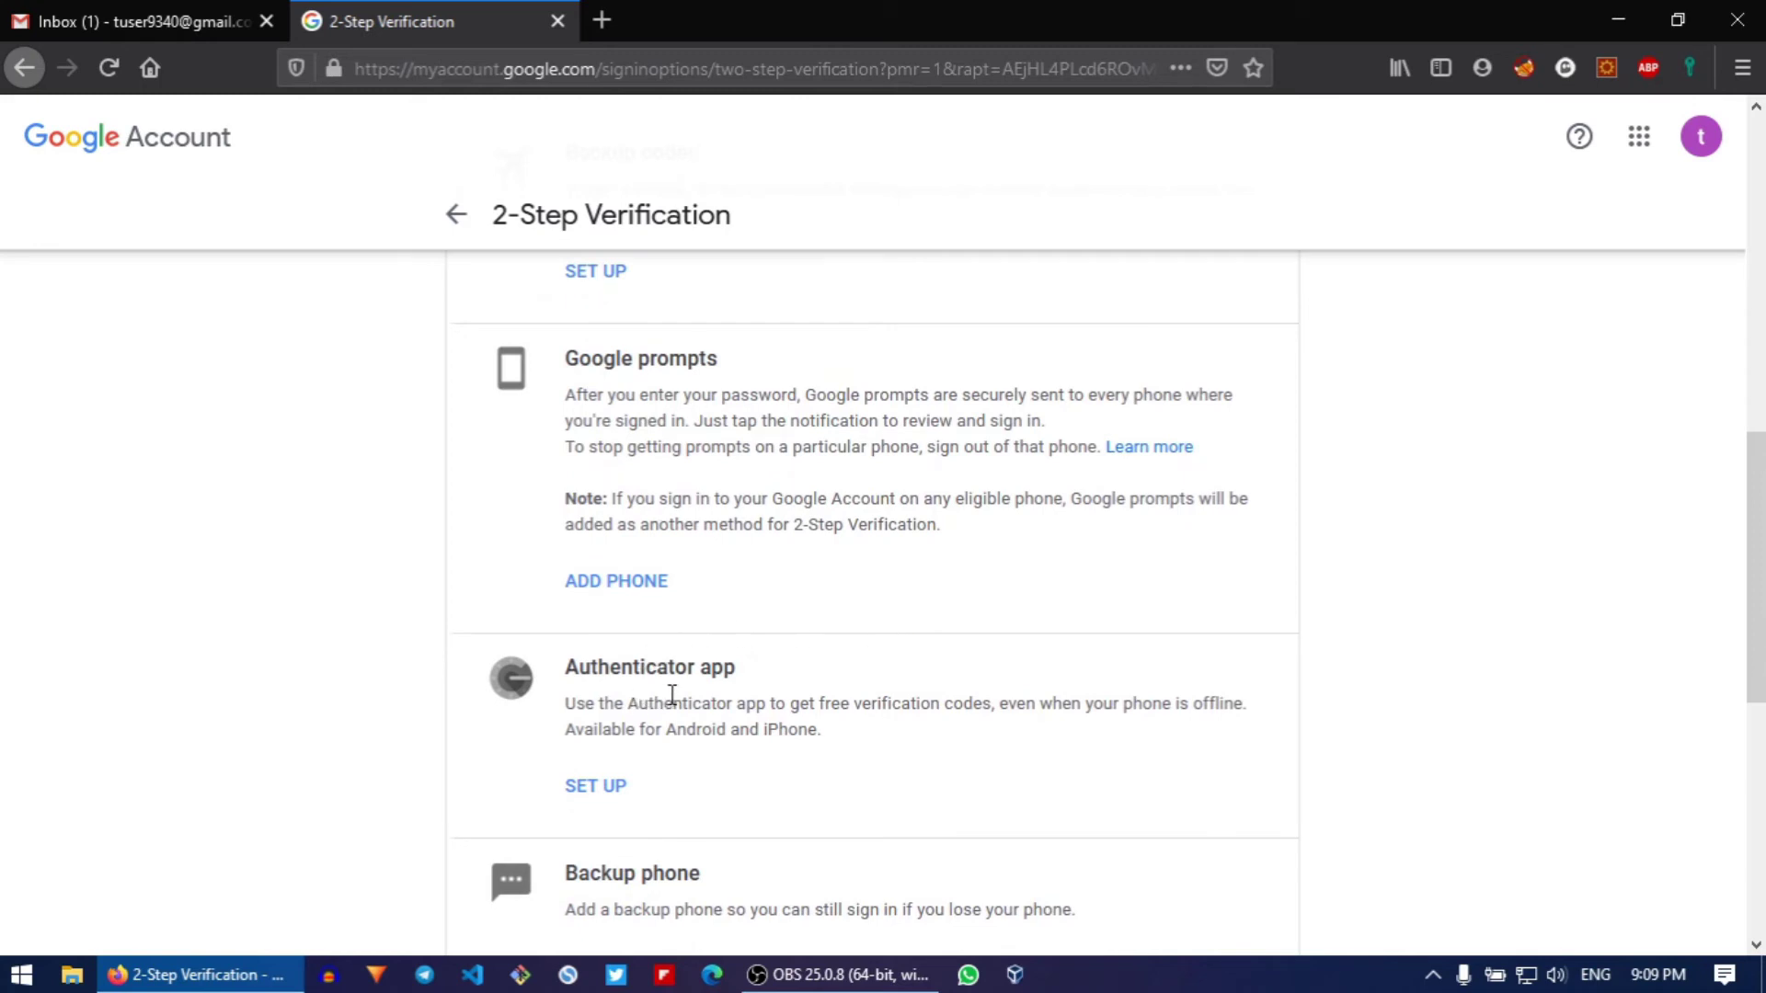
scroll(672, 697, "down", 5)
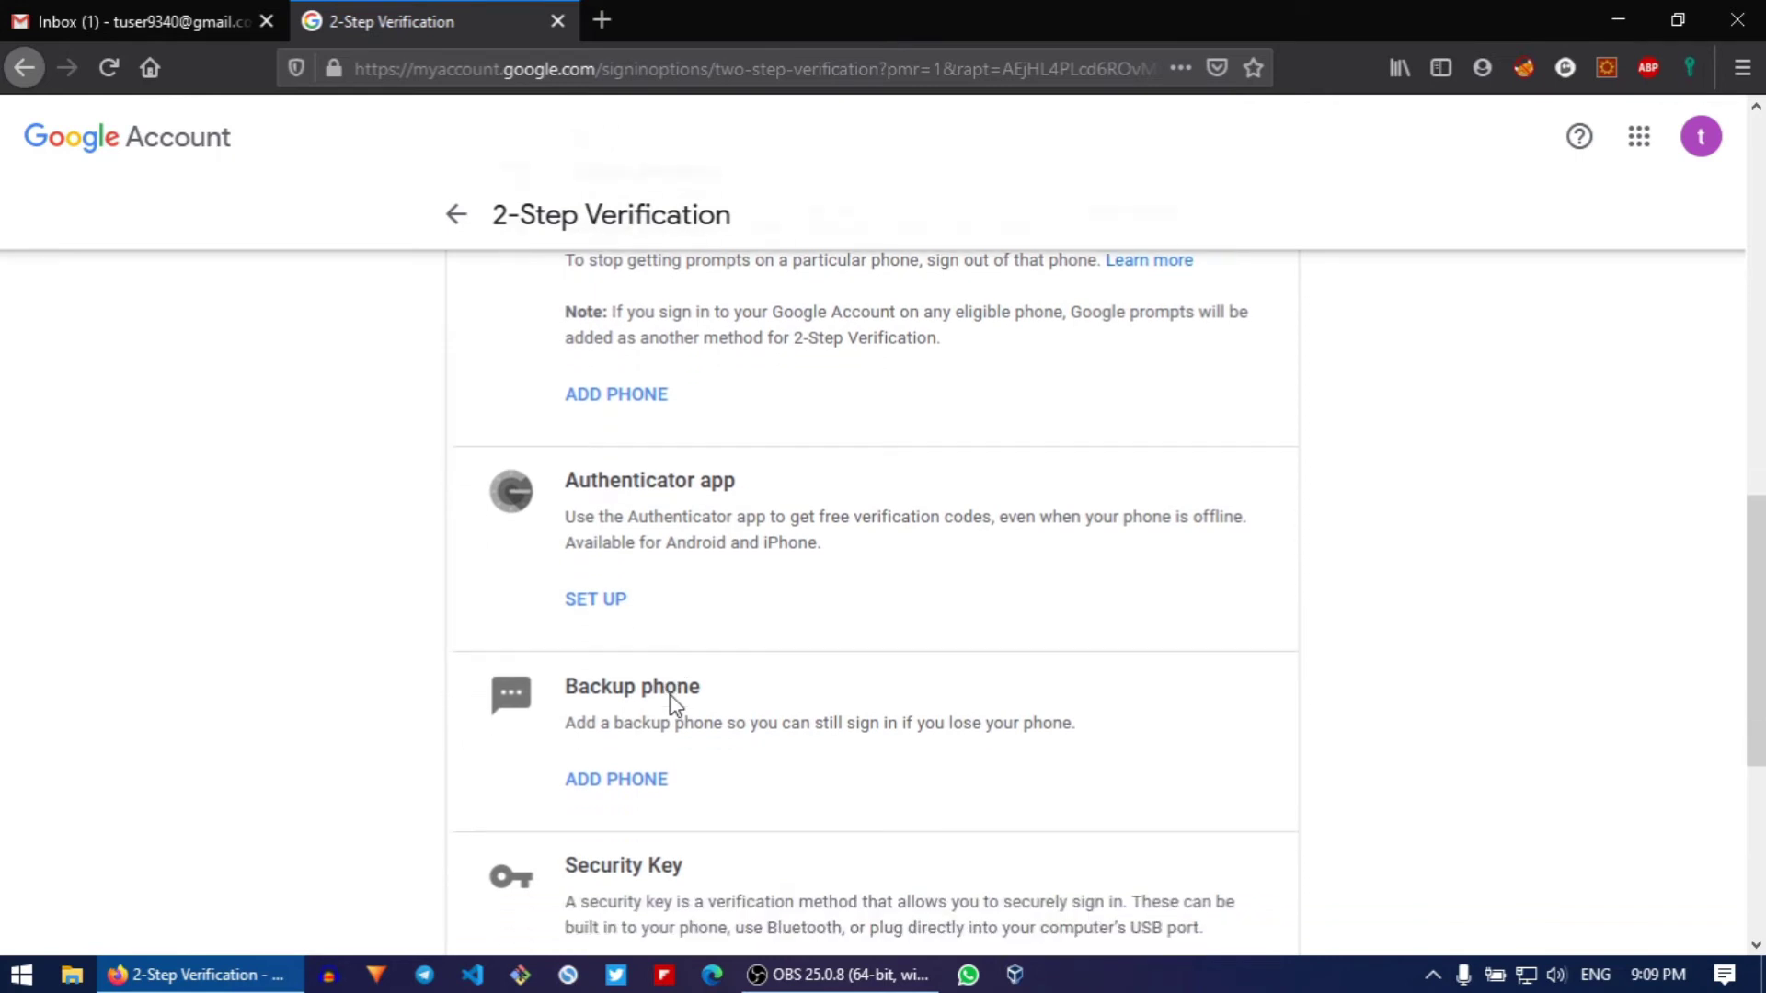
scroll(667, 695, "up", 2)
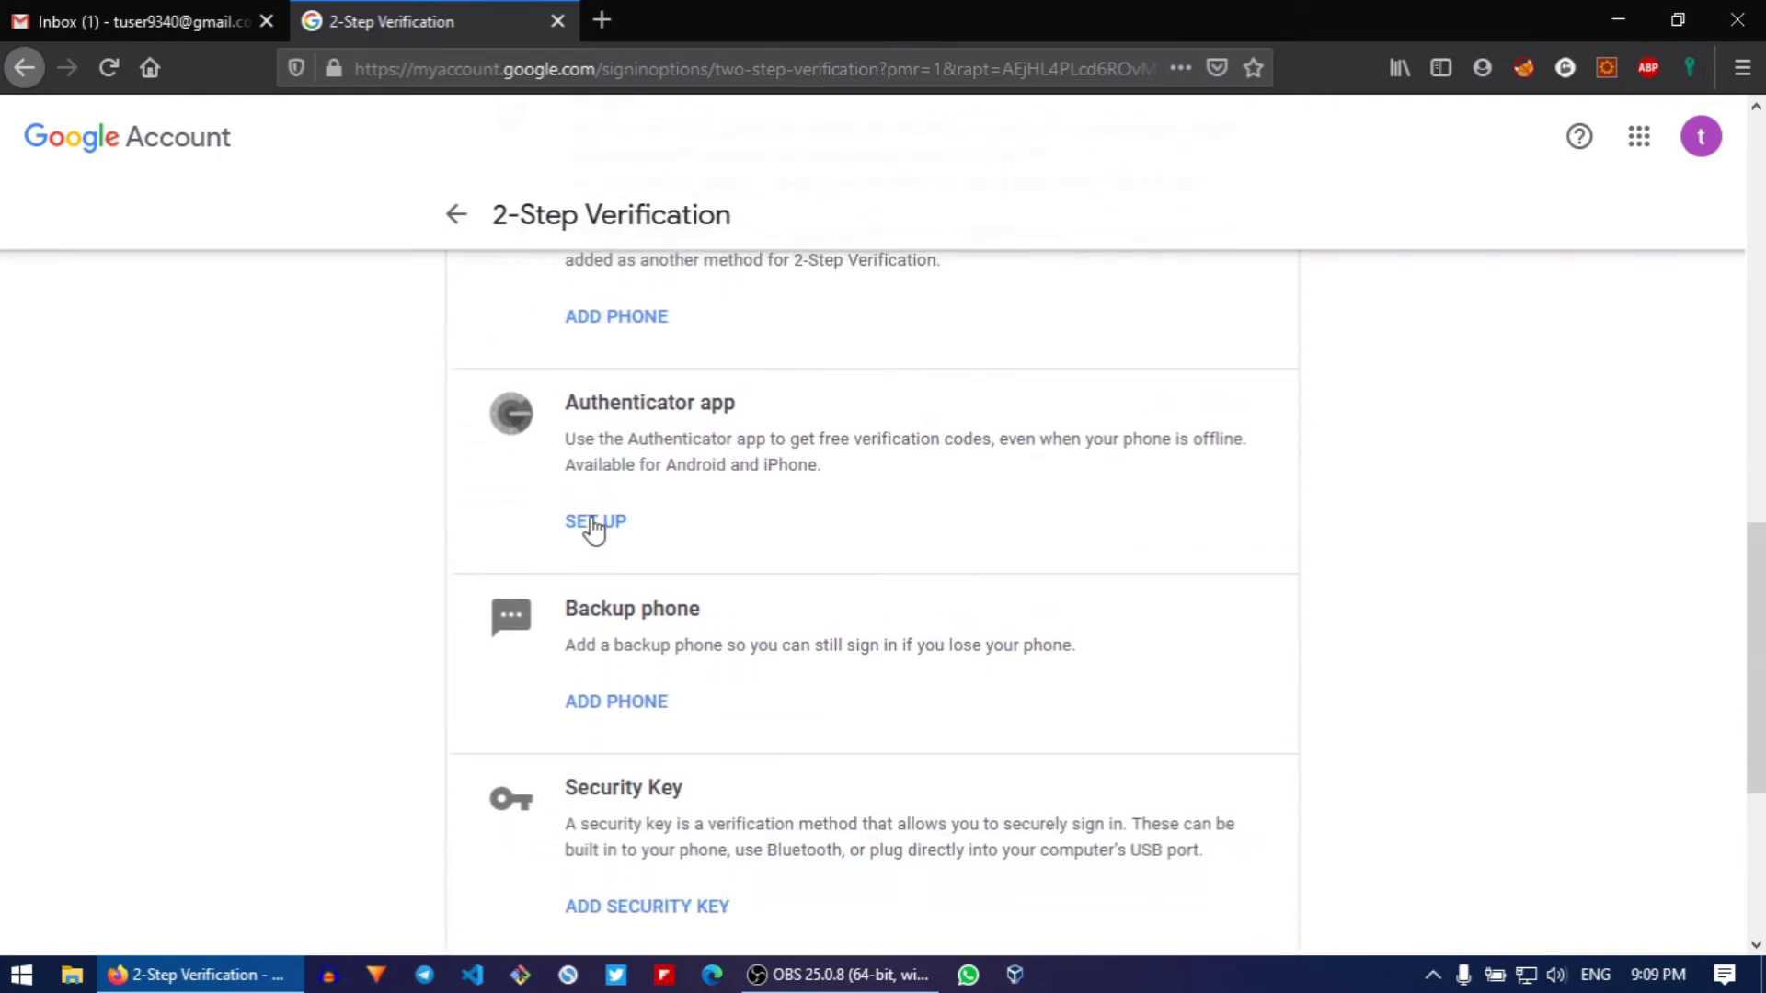
Set up the Authenticator app for Android by scanning the QR code and verifying its 6-digit code.
left_click(593, 524)
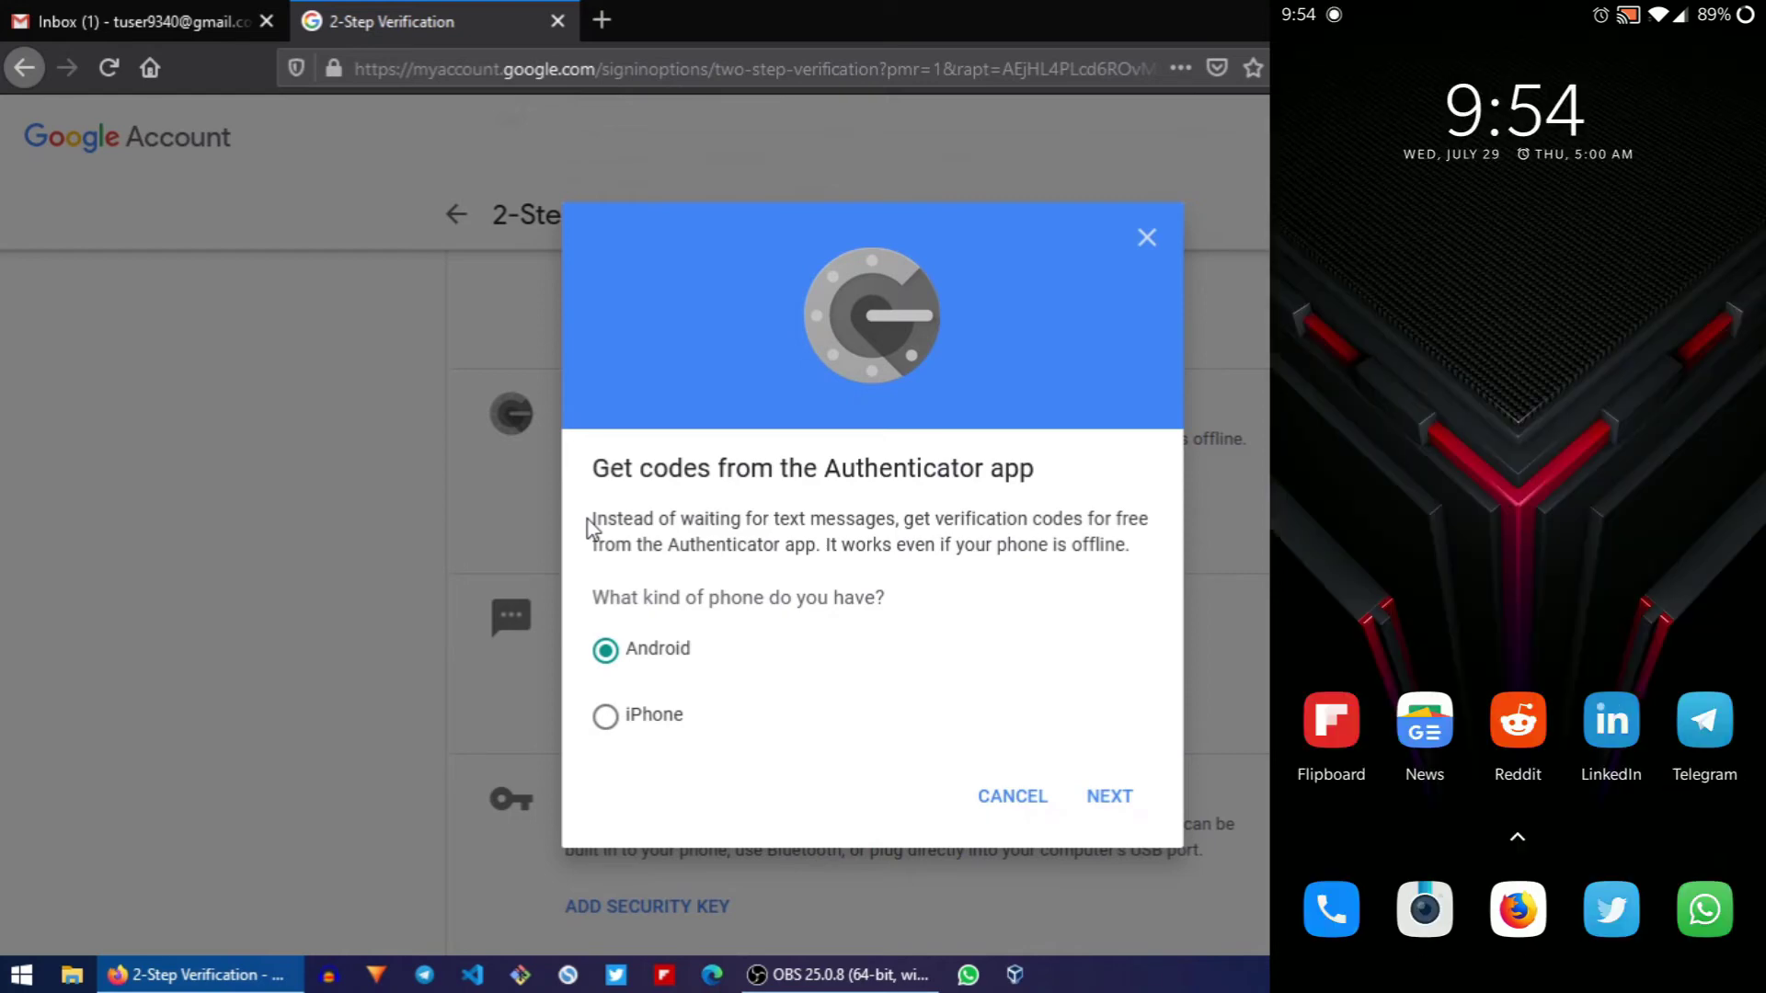
left_click(1126, 807)
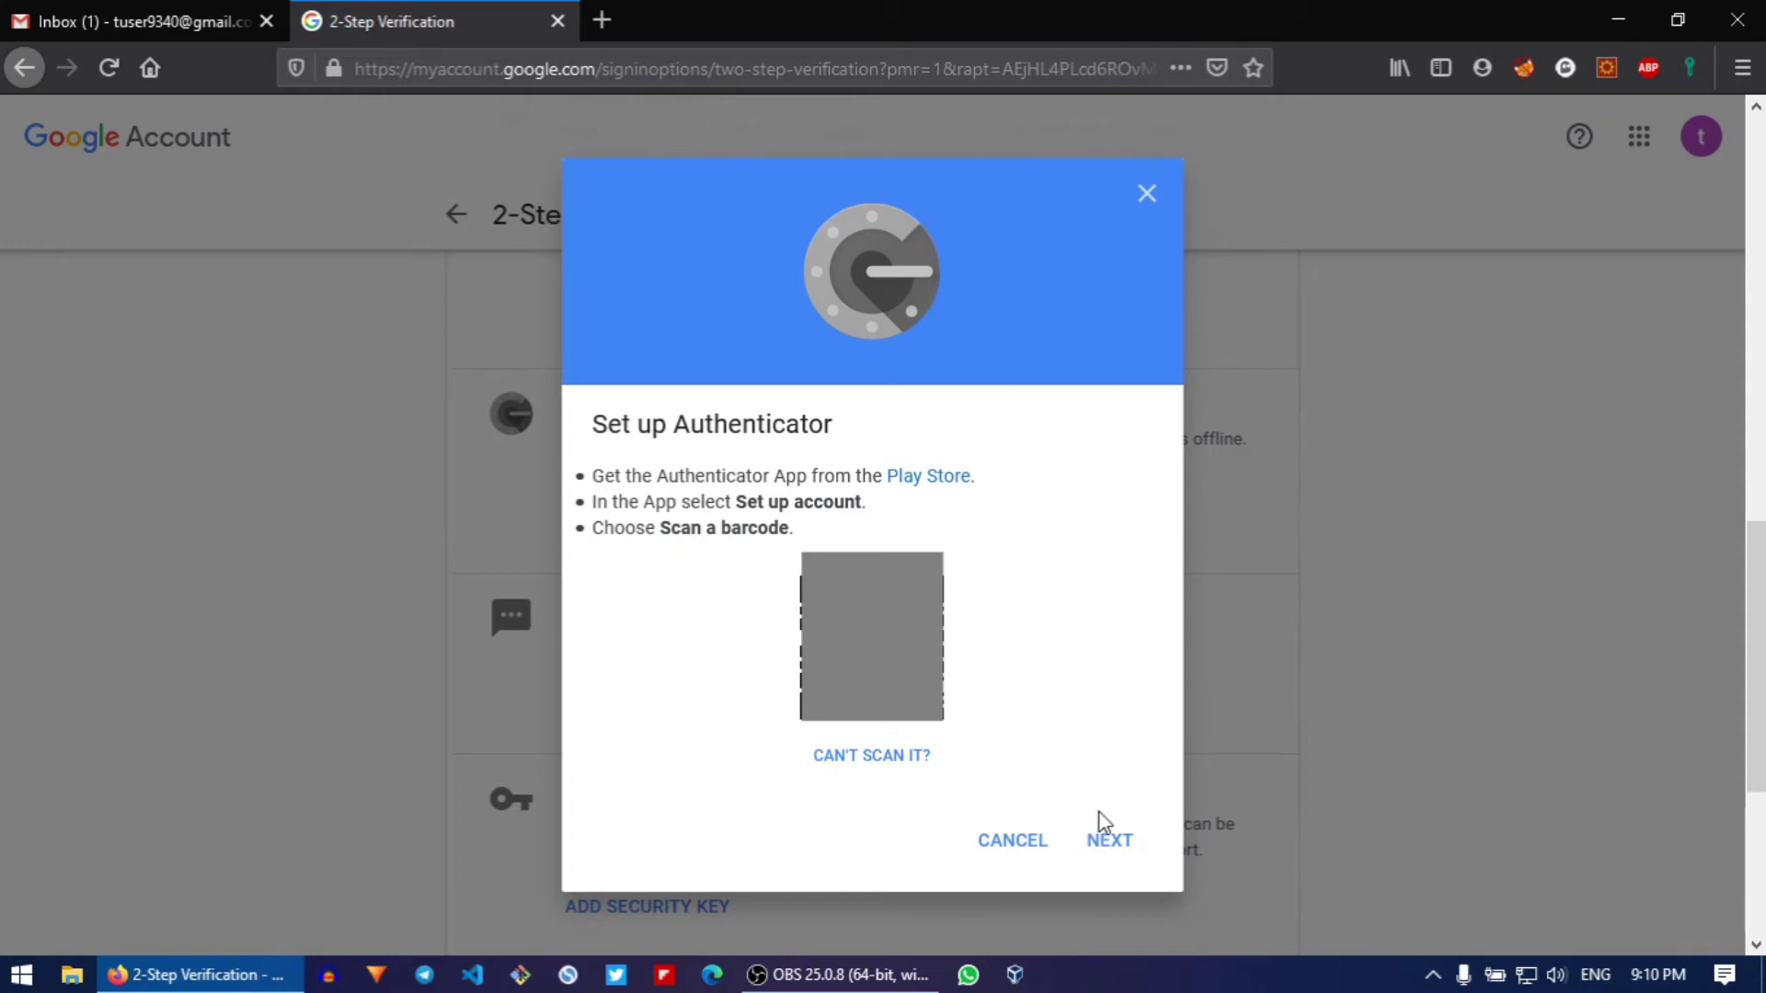
left_click(1111, 842)
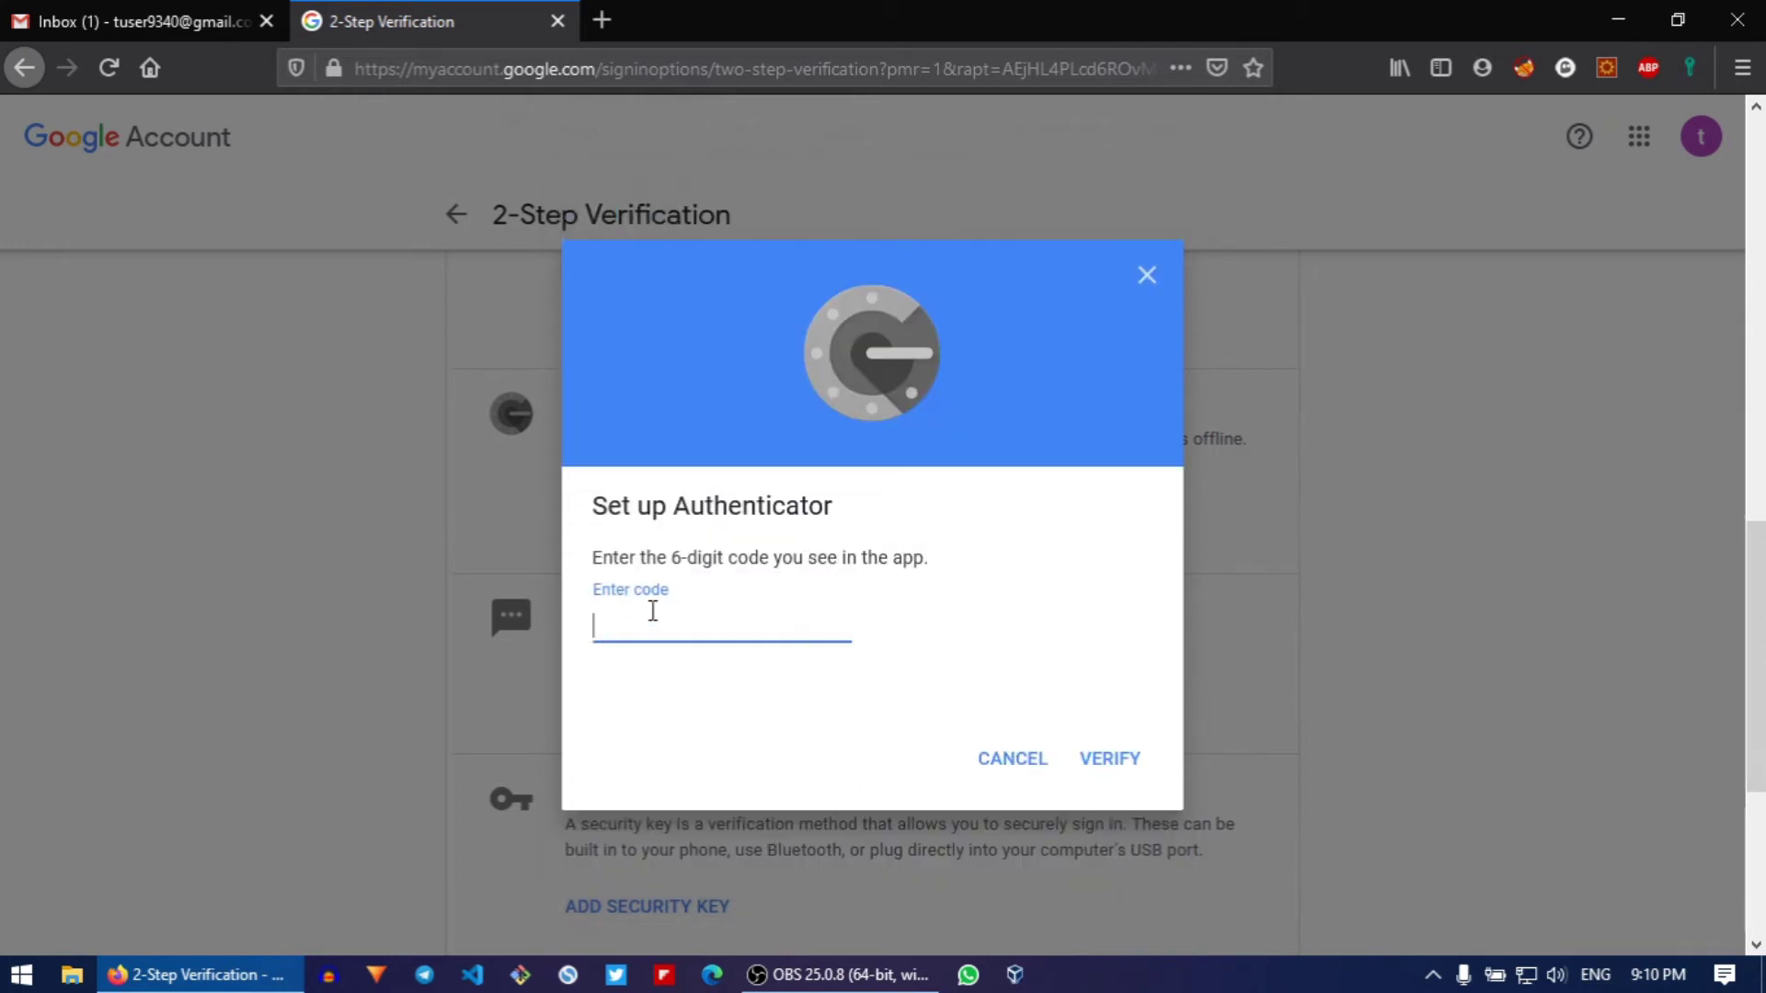
left_click(1131, 766)
left_click(1120, 757)
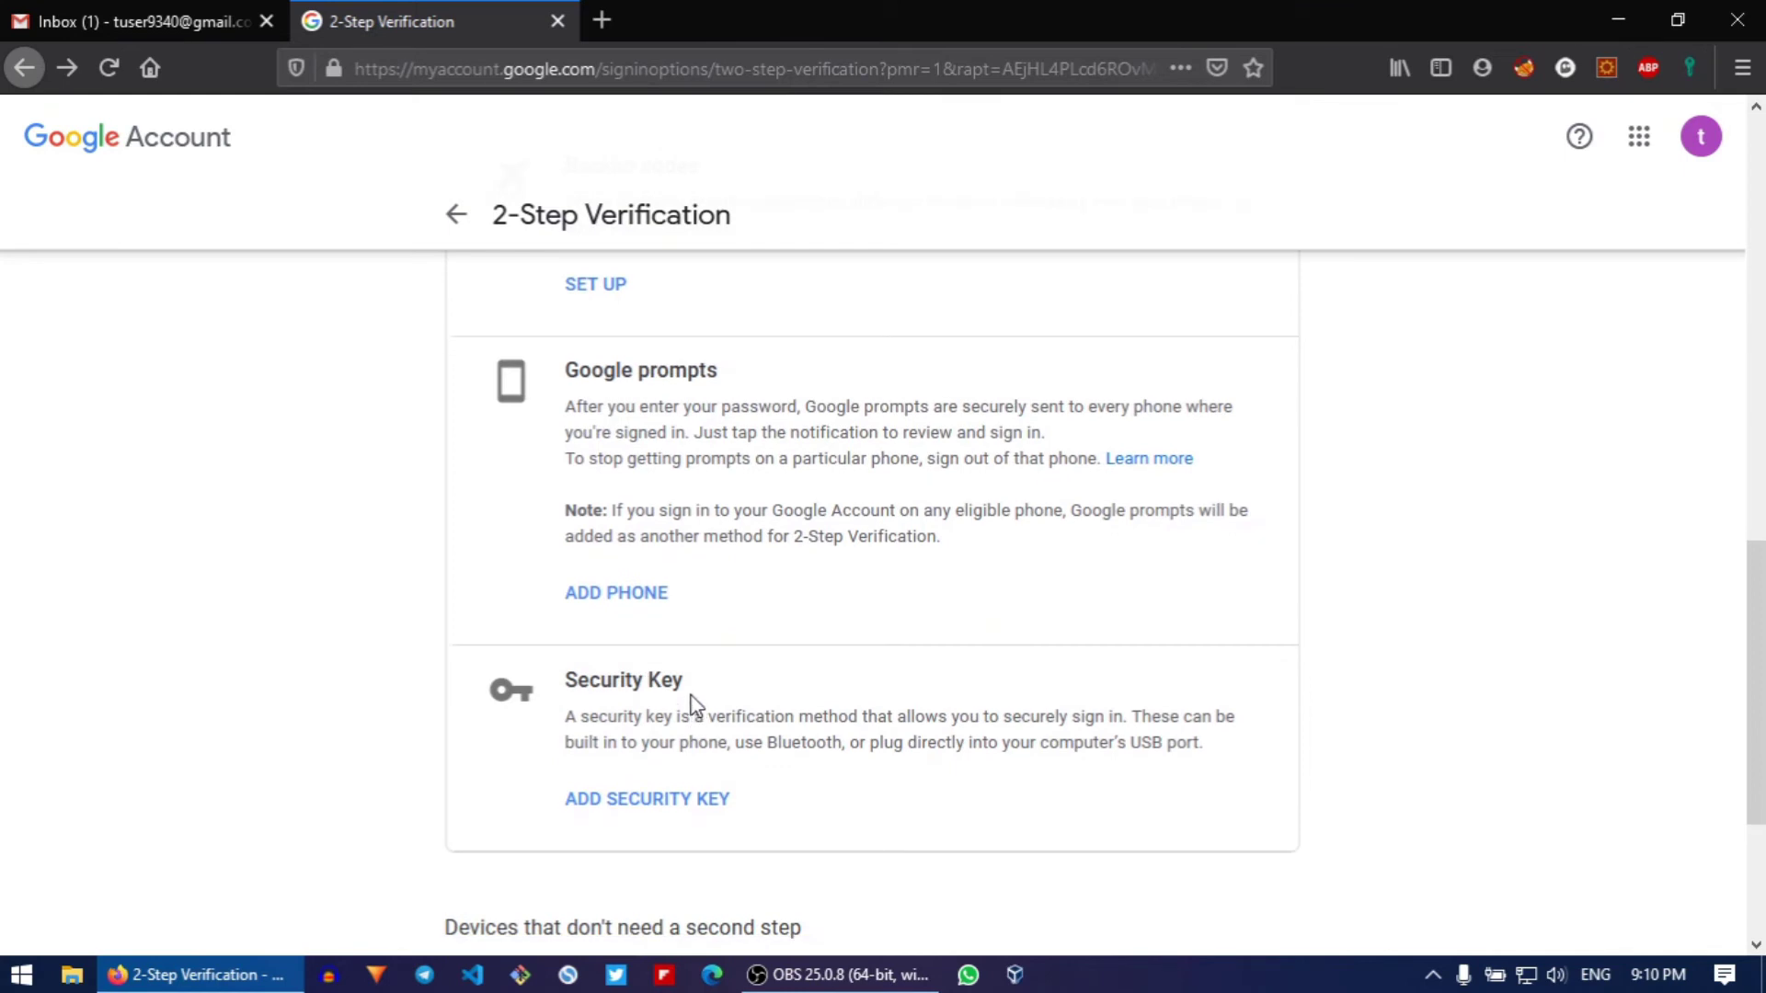
Return to the Security page and reach App passwords, which lists no app passwords yet.
key("alt+Left")
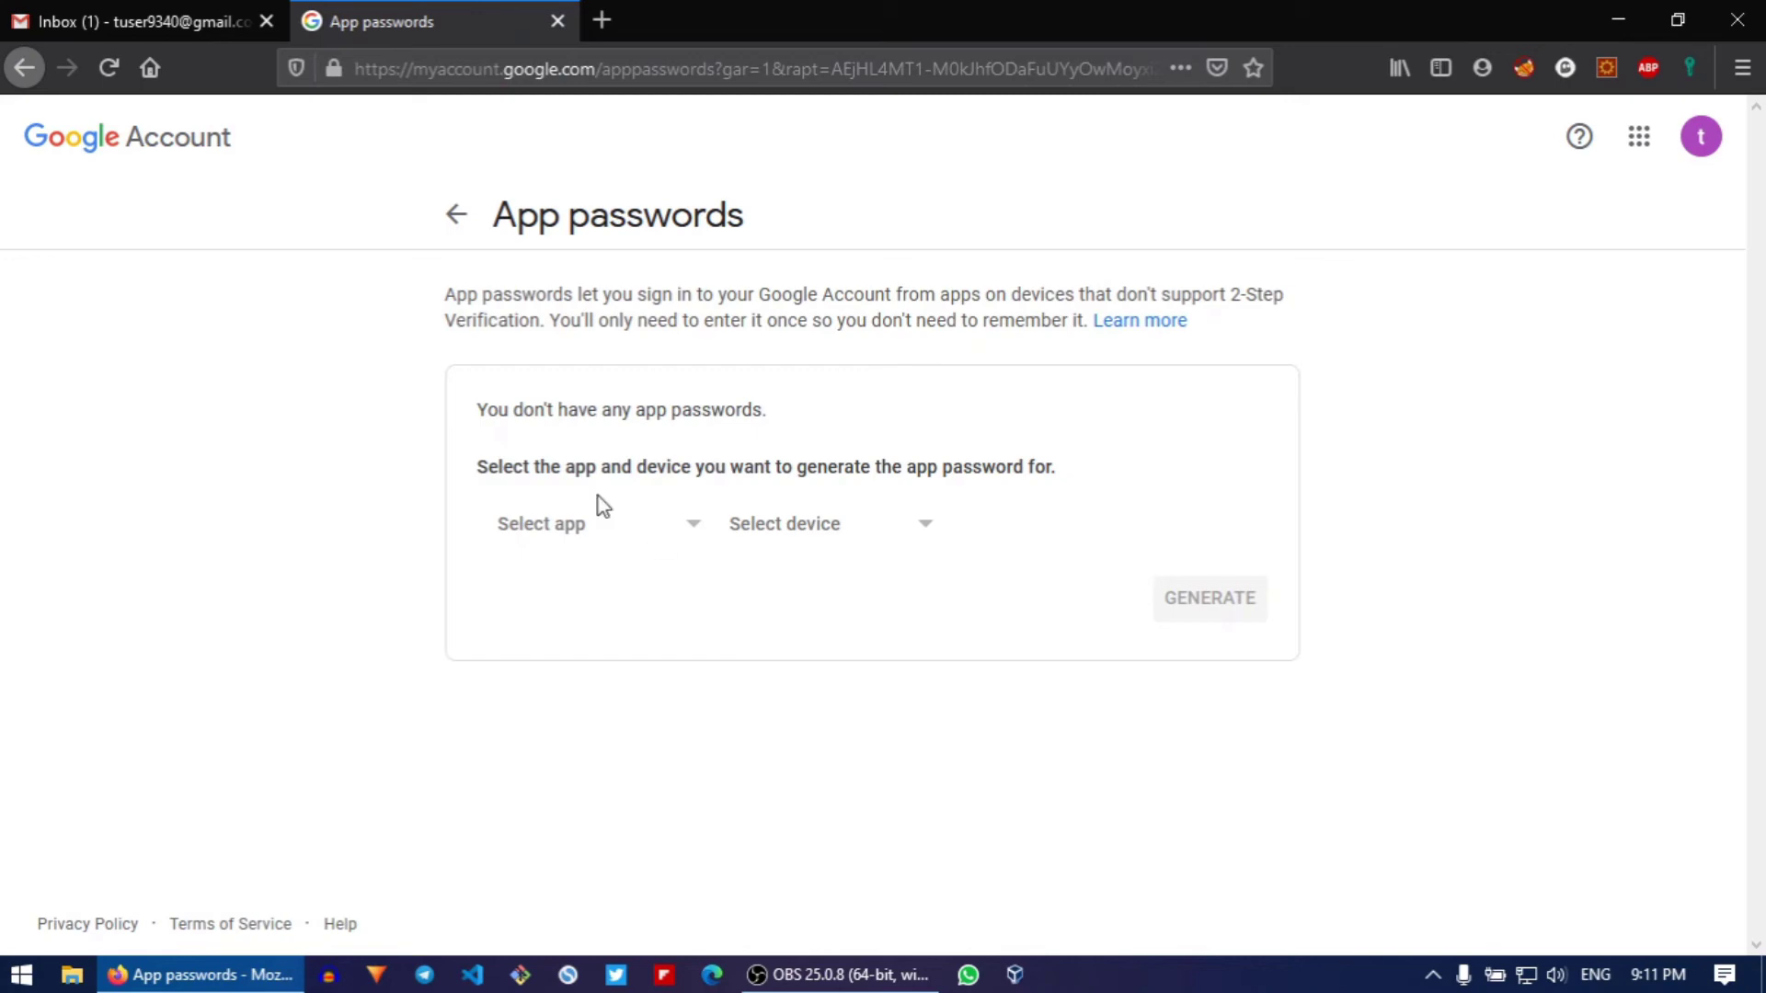
Browse the app and device choices for an app password without selecting any.
left_click(623, 547)
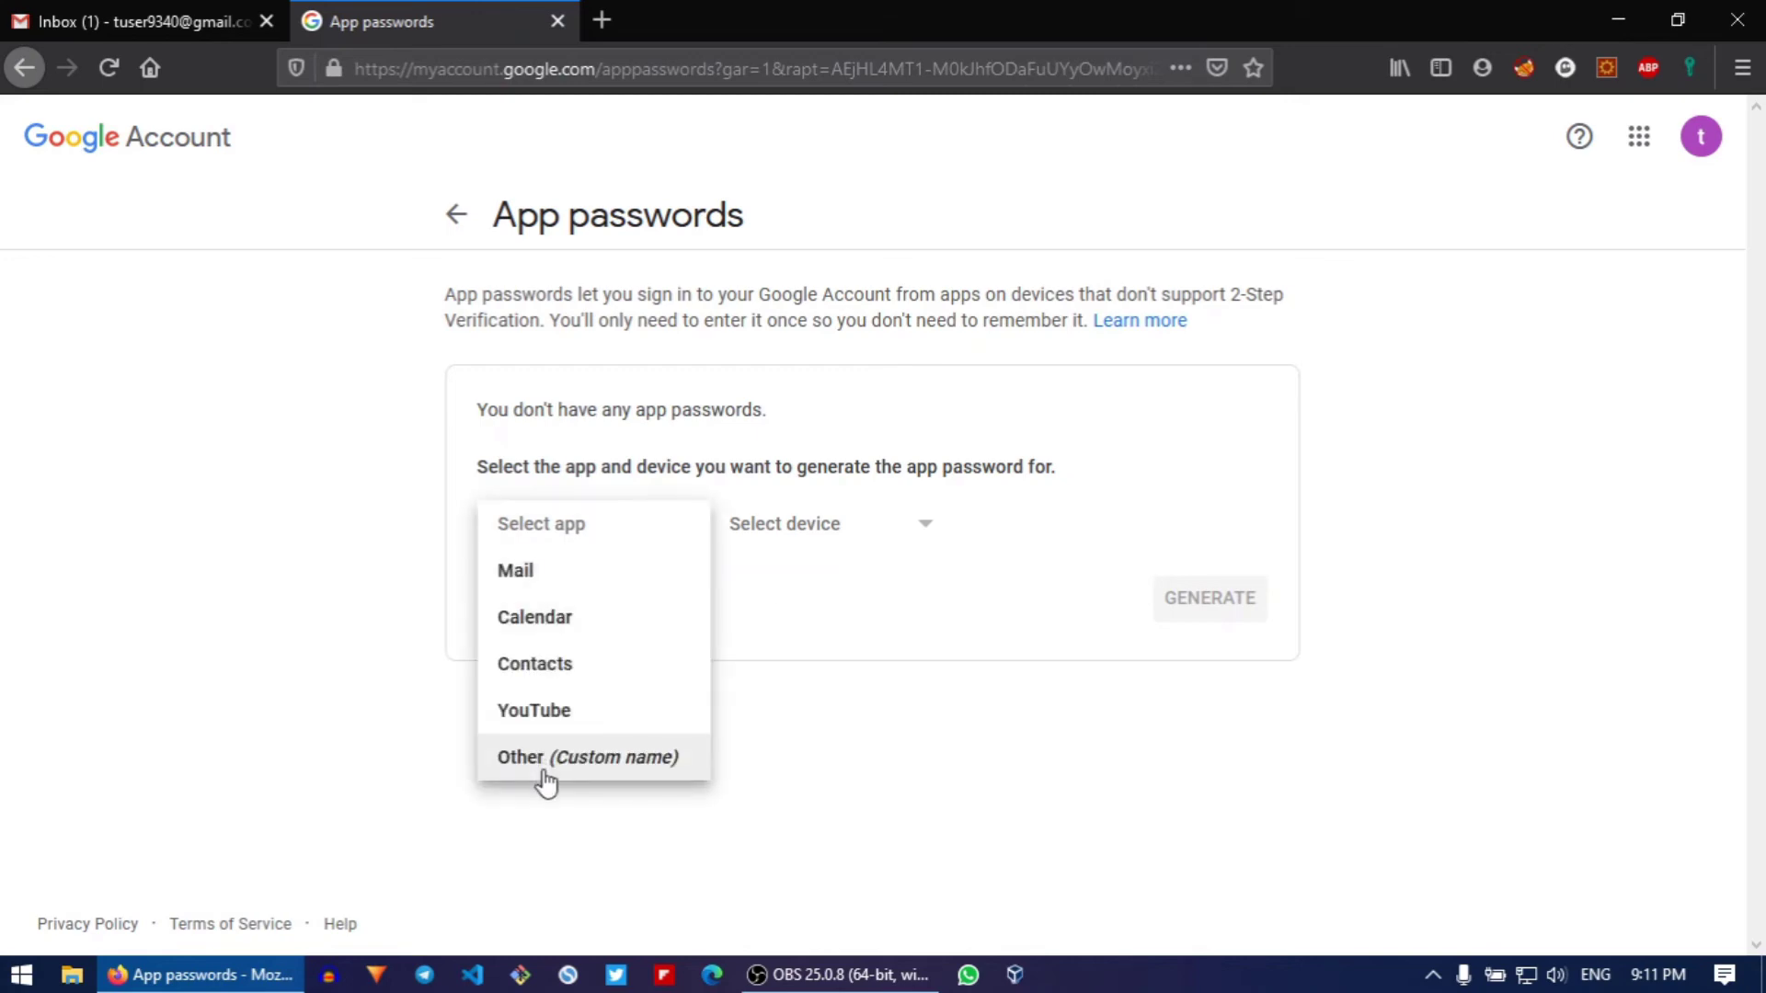
left_click(880, 533)
left_click(882, 532)
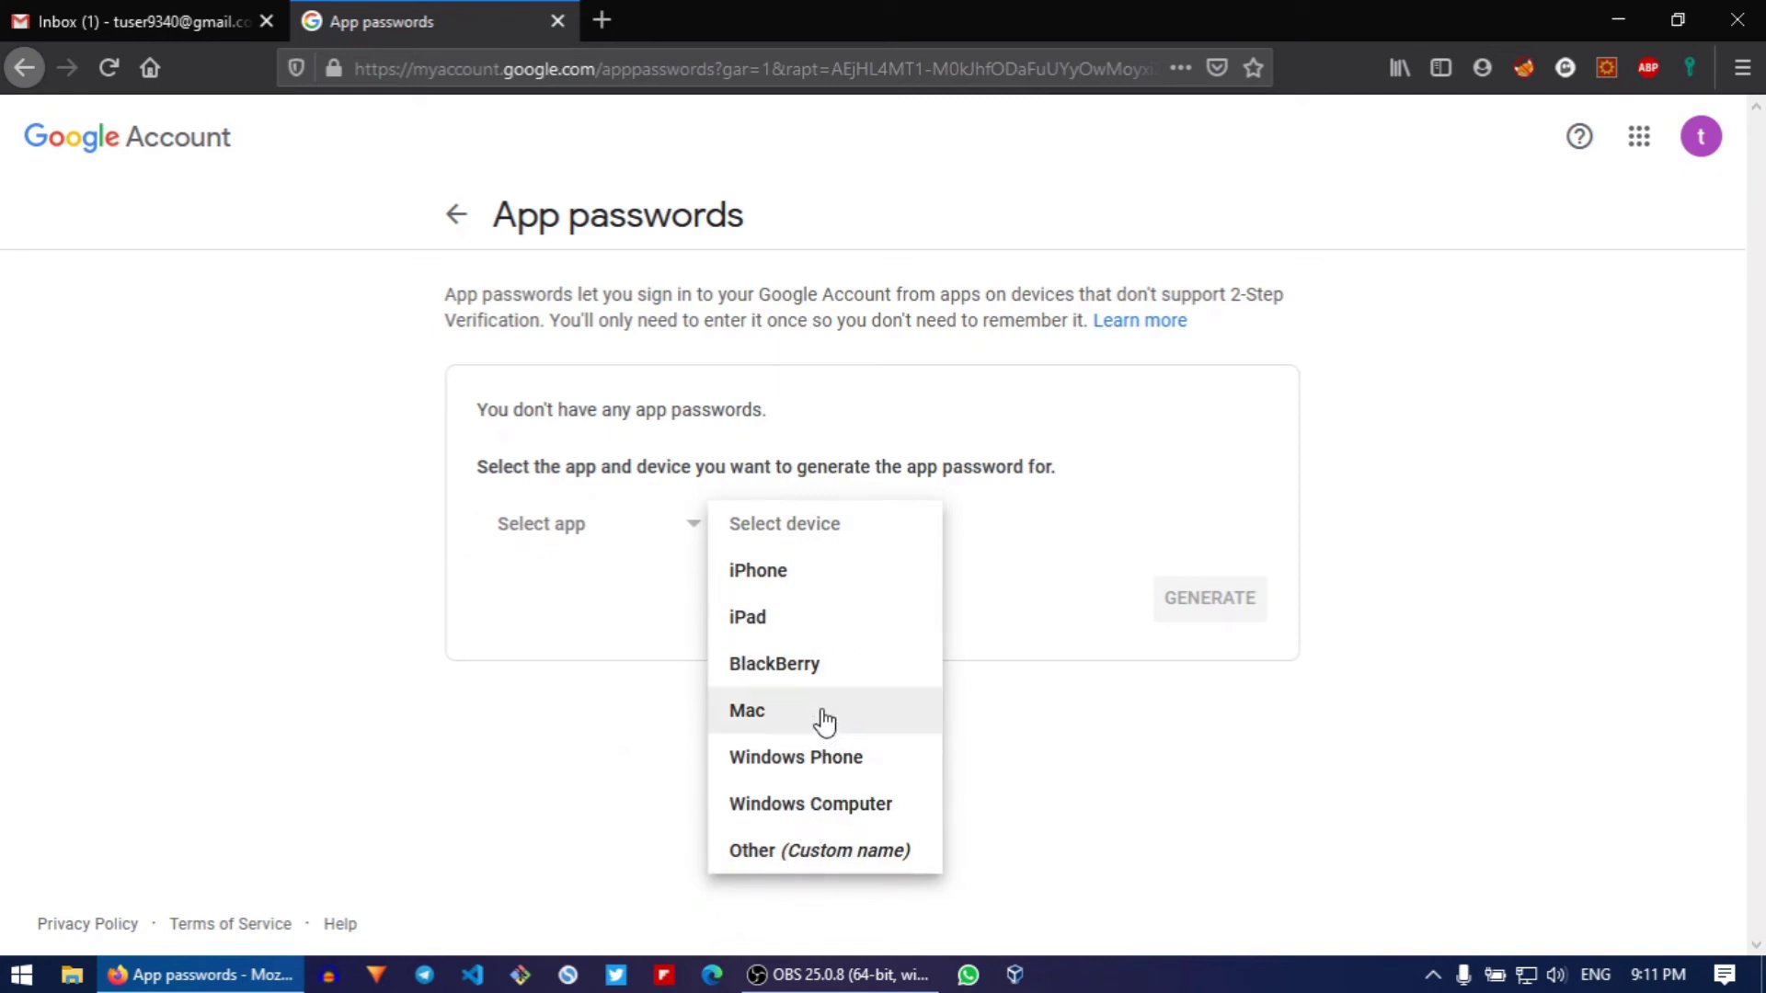
left_click(1168, 780)
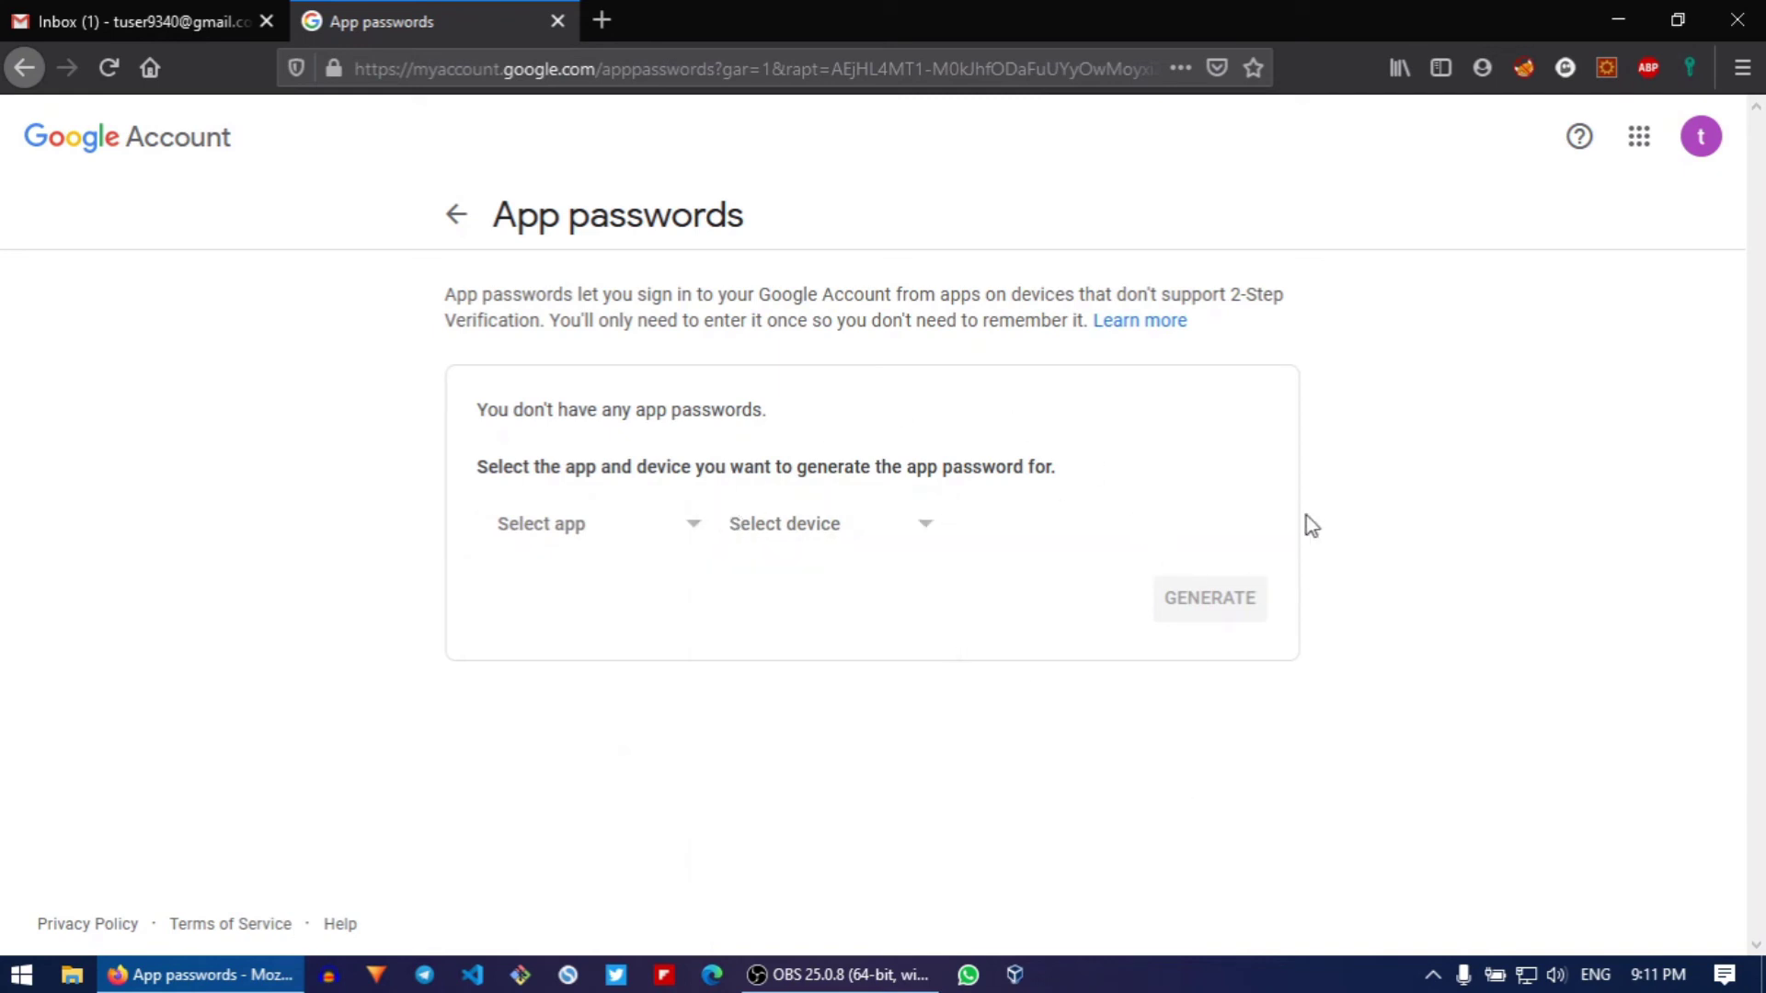
Leave App passwords unused and go back down the Security page to the devices section.
left_click(457, 225)
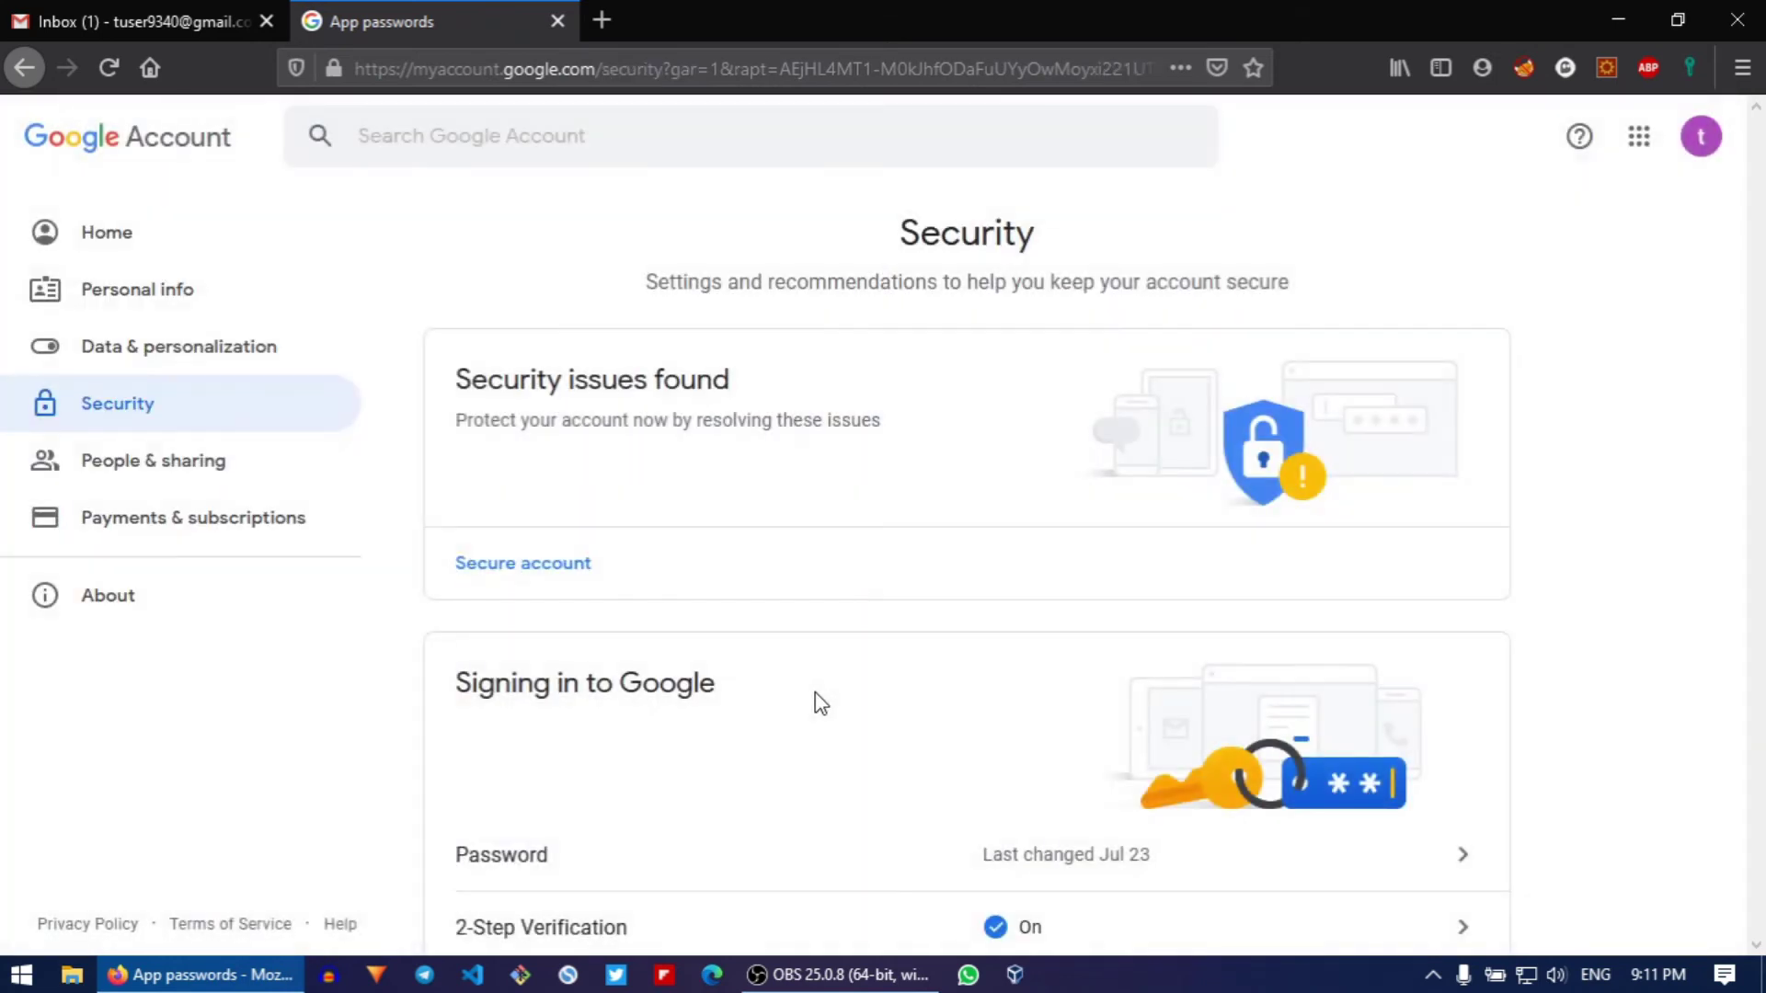
scroll(821, 704, "down", 3)
left_click(822, 703)
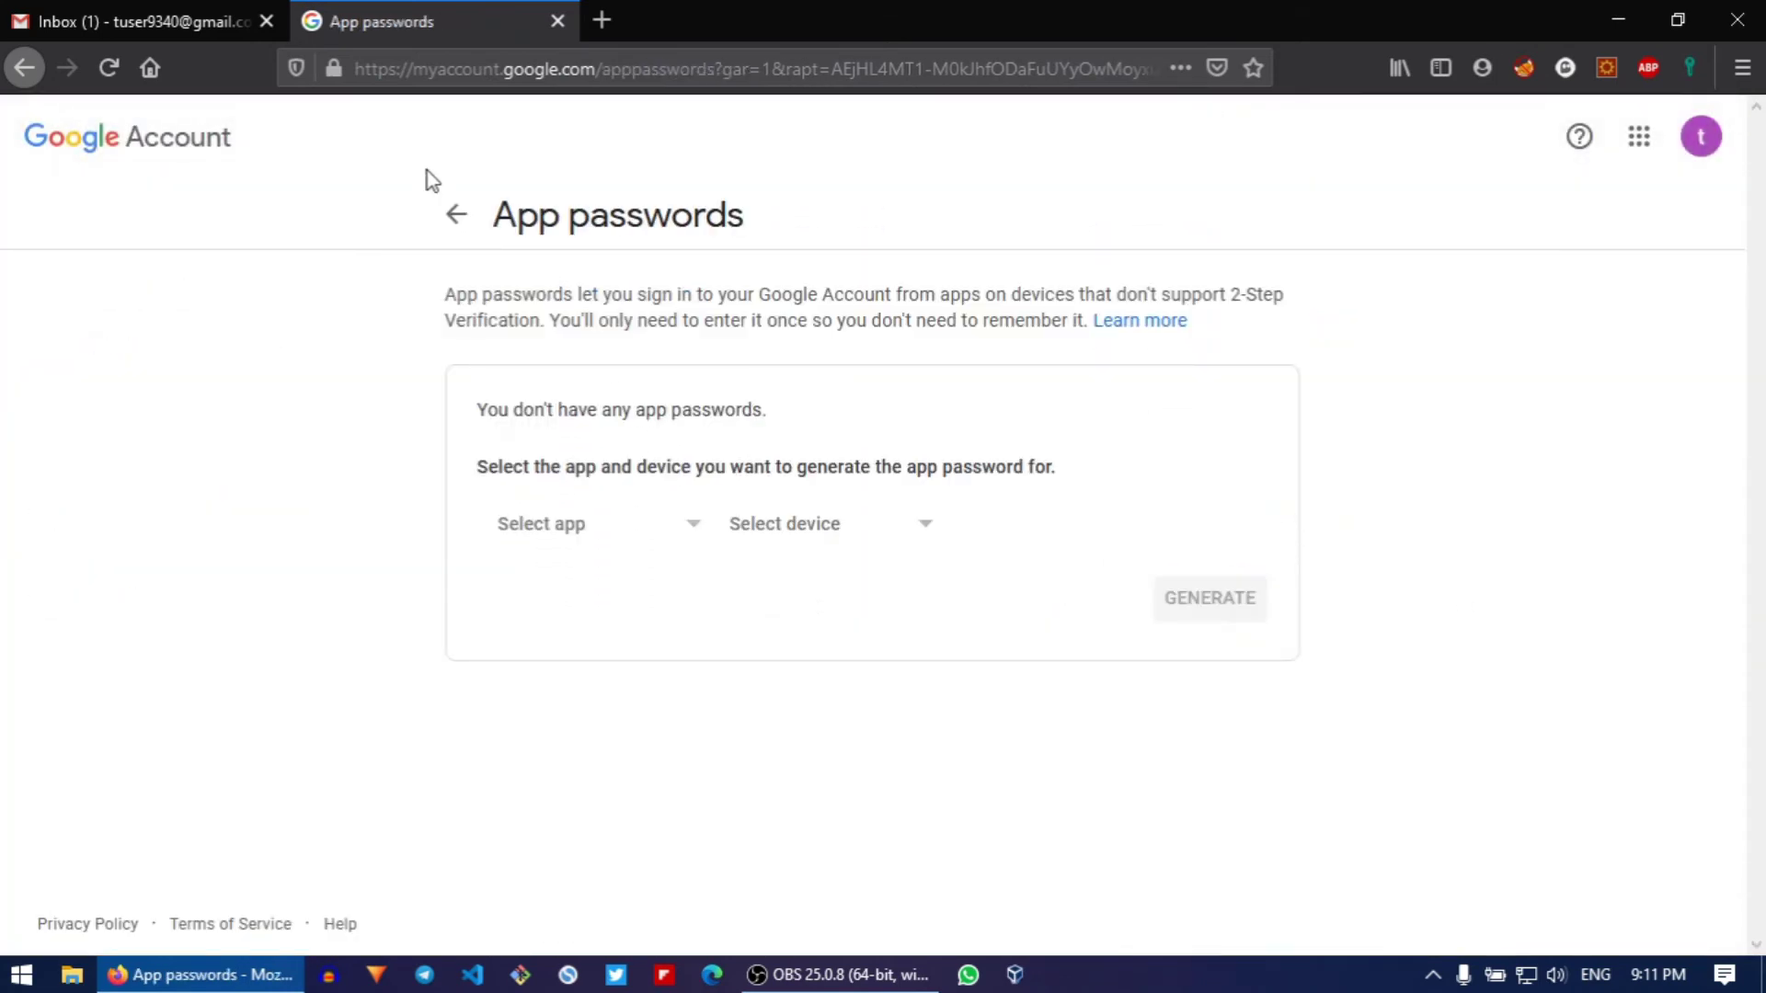
left_click(458, 224)
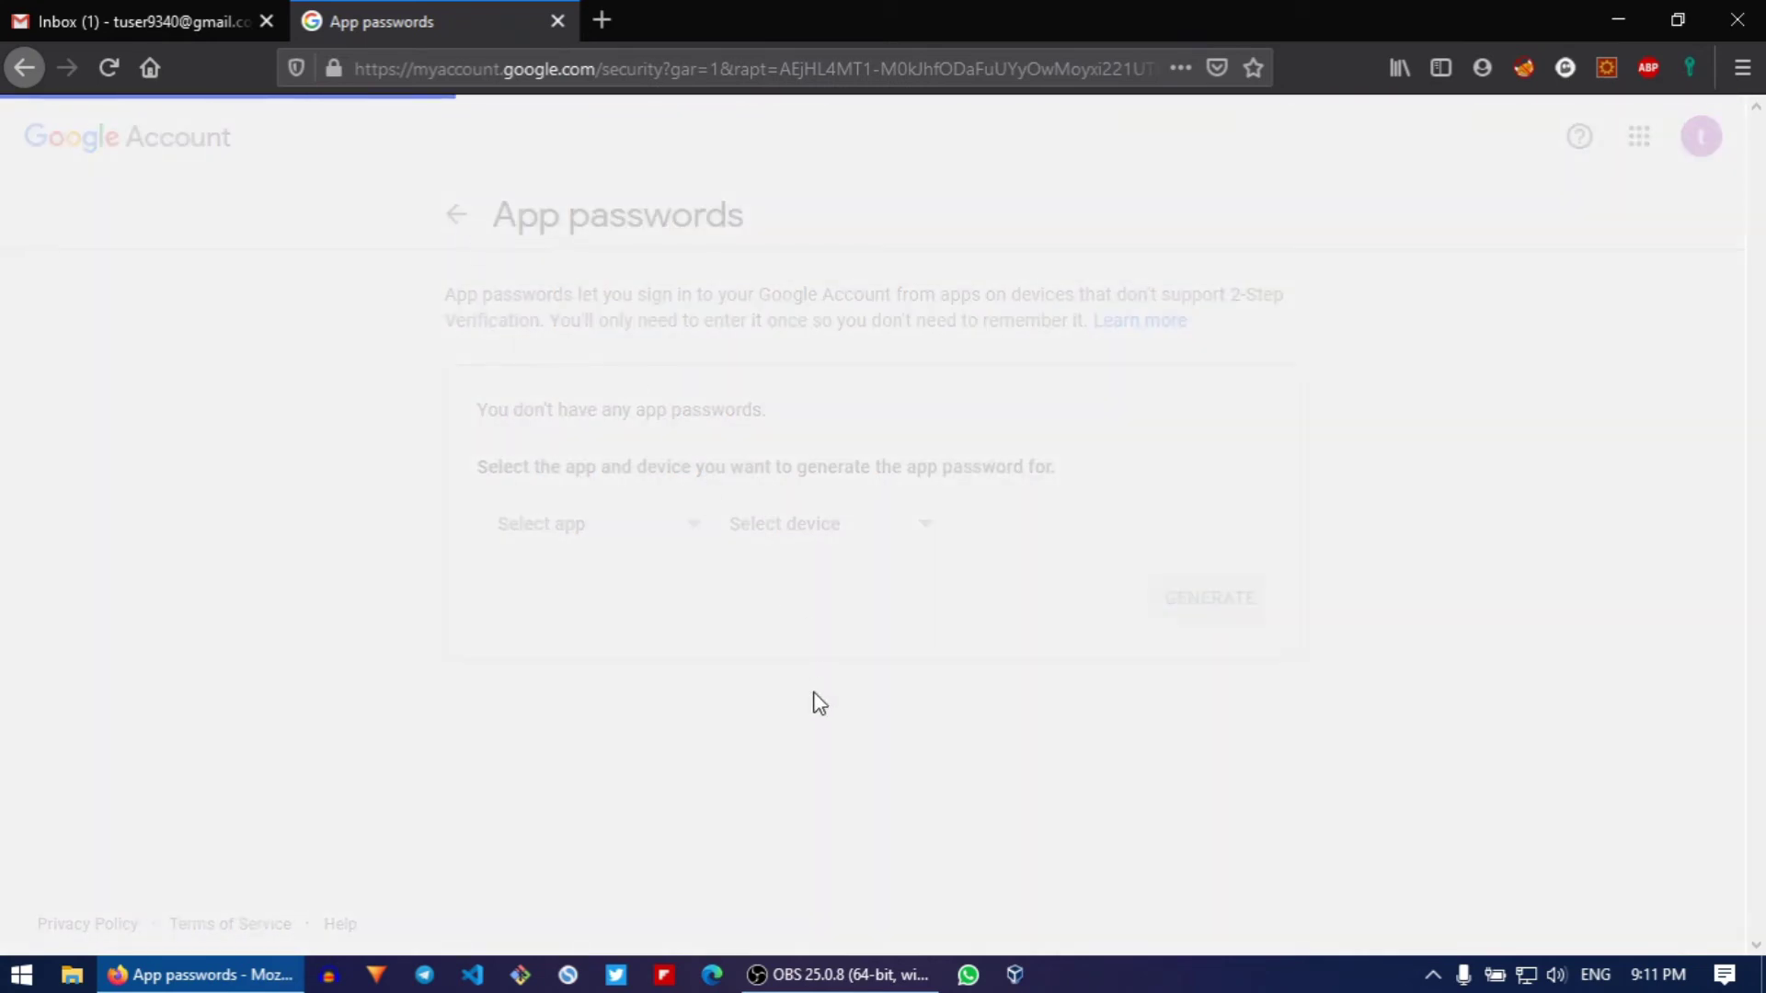
scroll(812, 702, "down", 10)
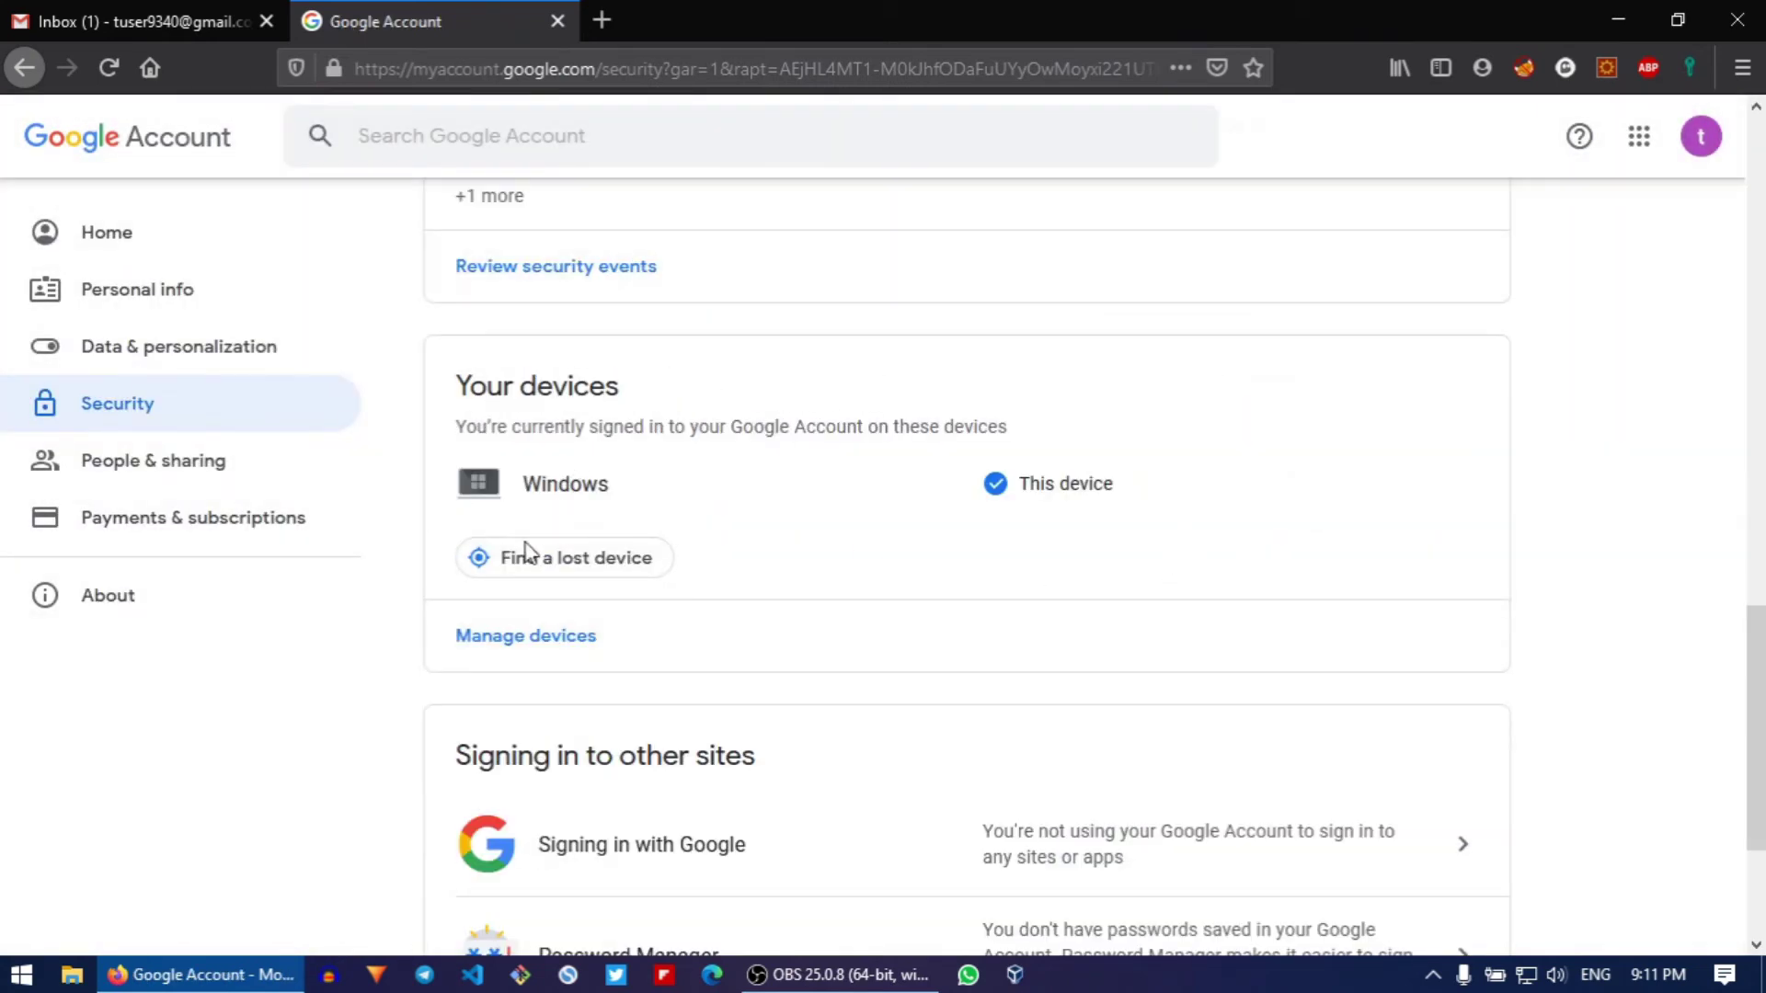
Confirm under Signing in with Google that no apps have account access, then start a new browser tab.
scroll(651, 653, "down", 3)
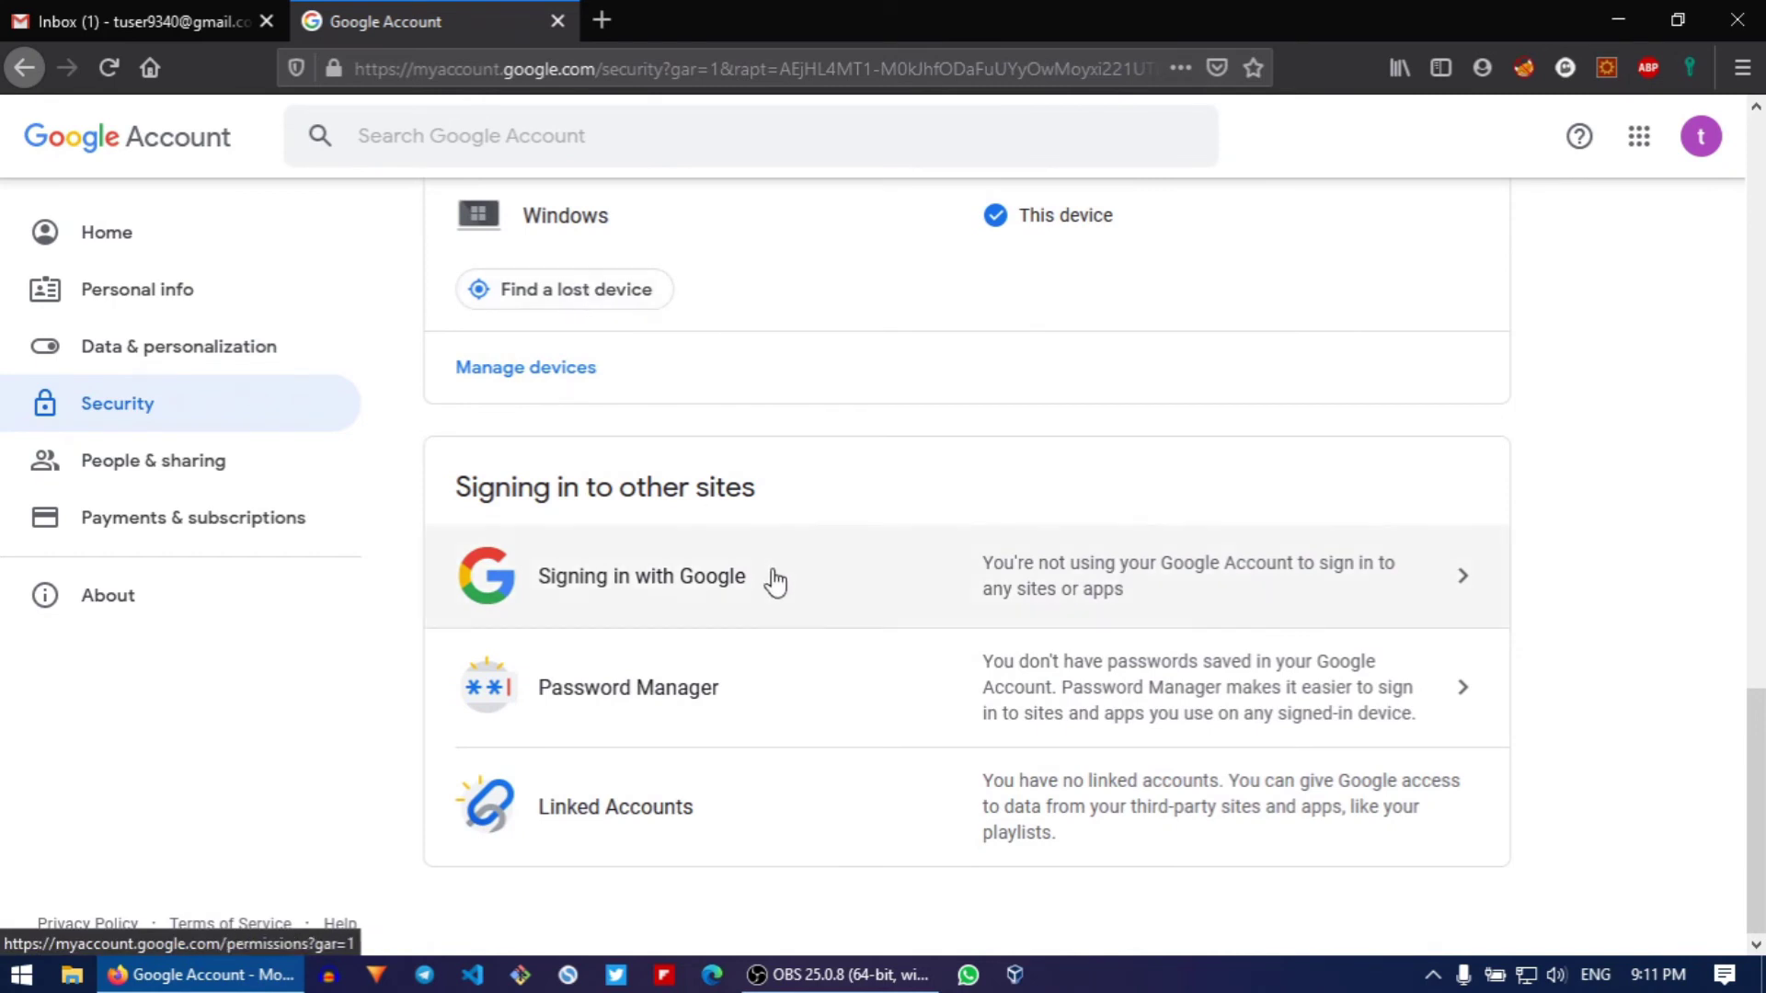
left_click(1400, 593)
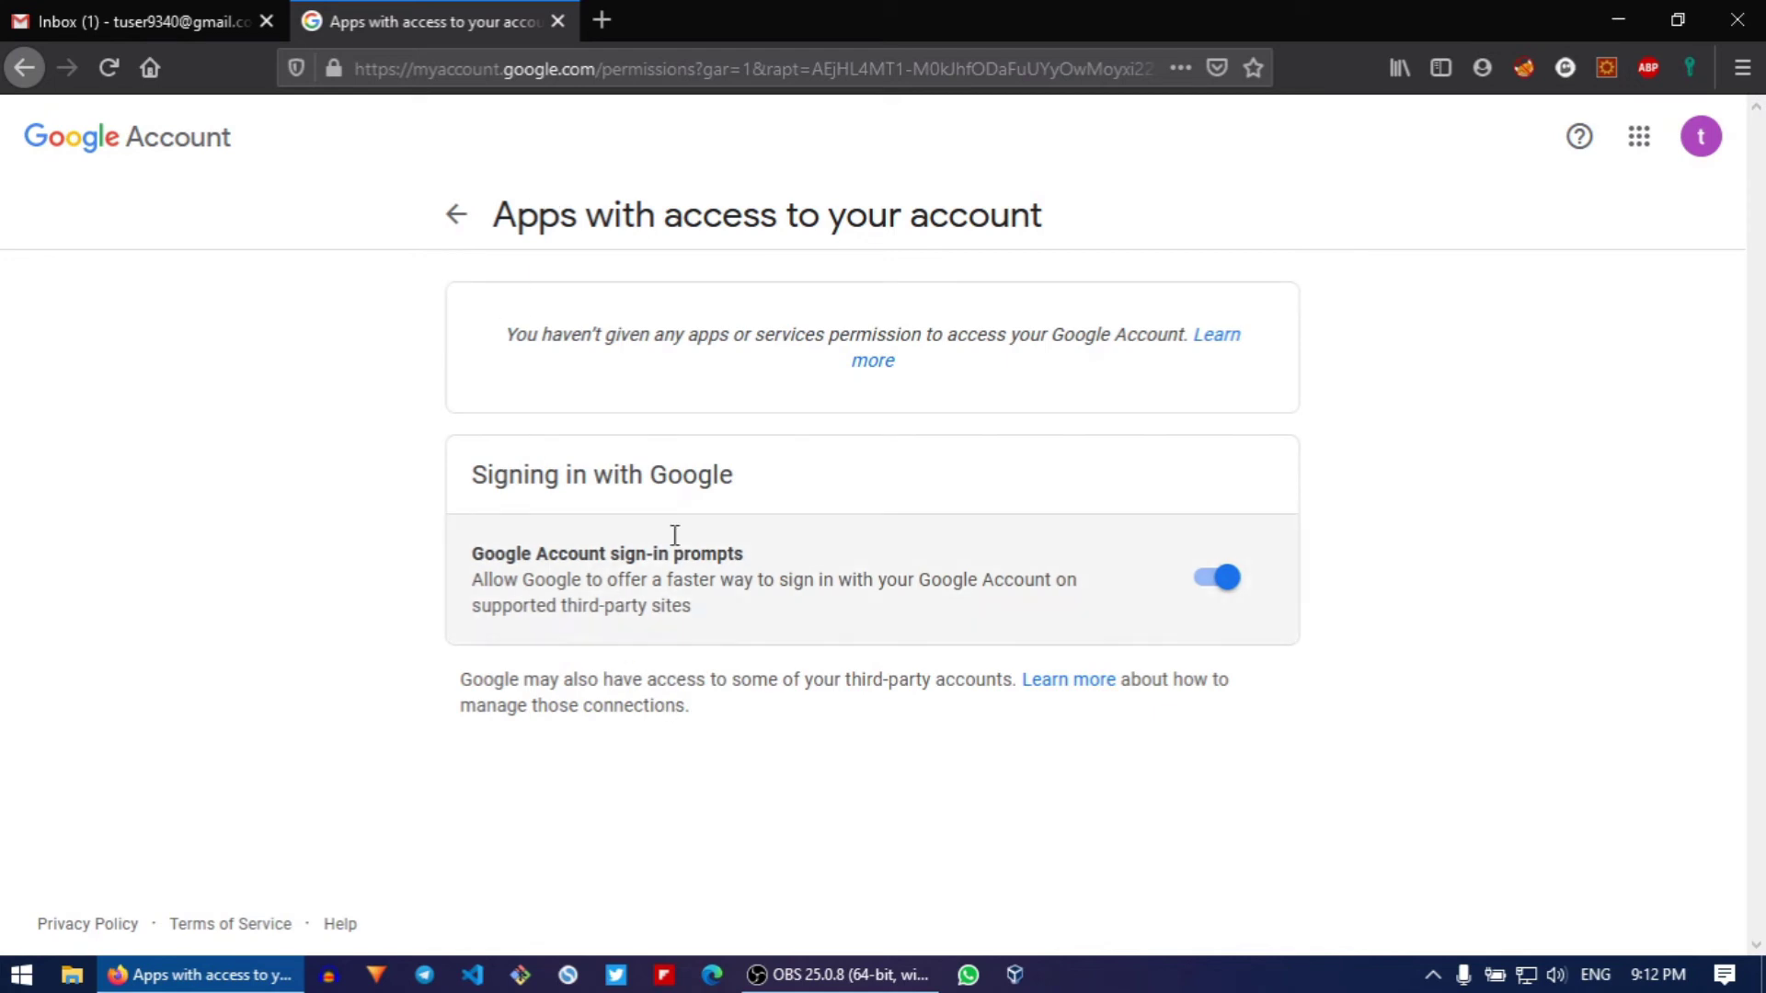
left_click(609, 20)
Search for 'medium' in the new tab and open the Medium website.
left_click(734, 59)
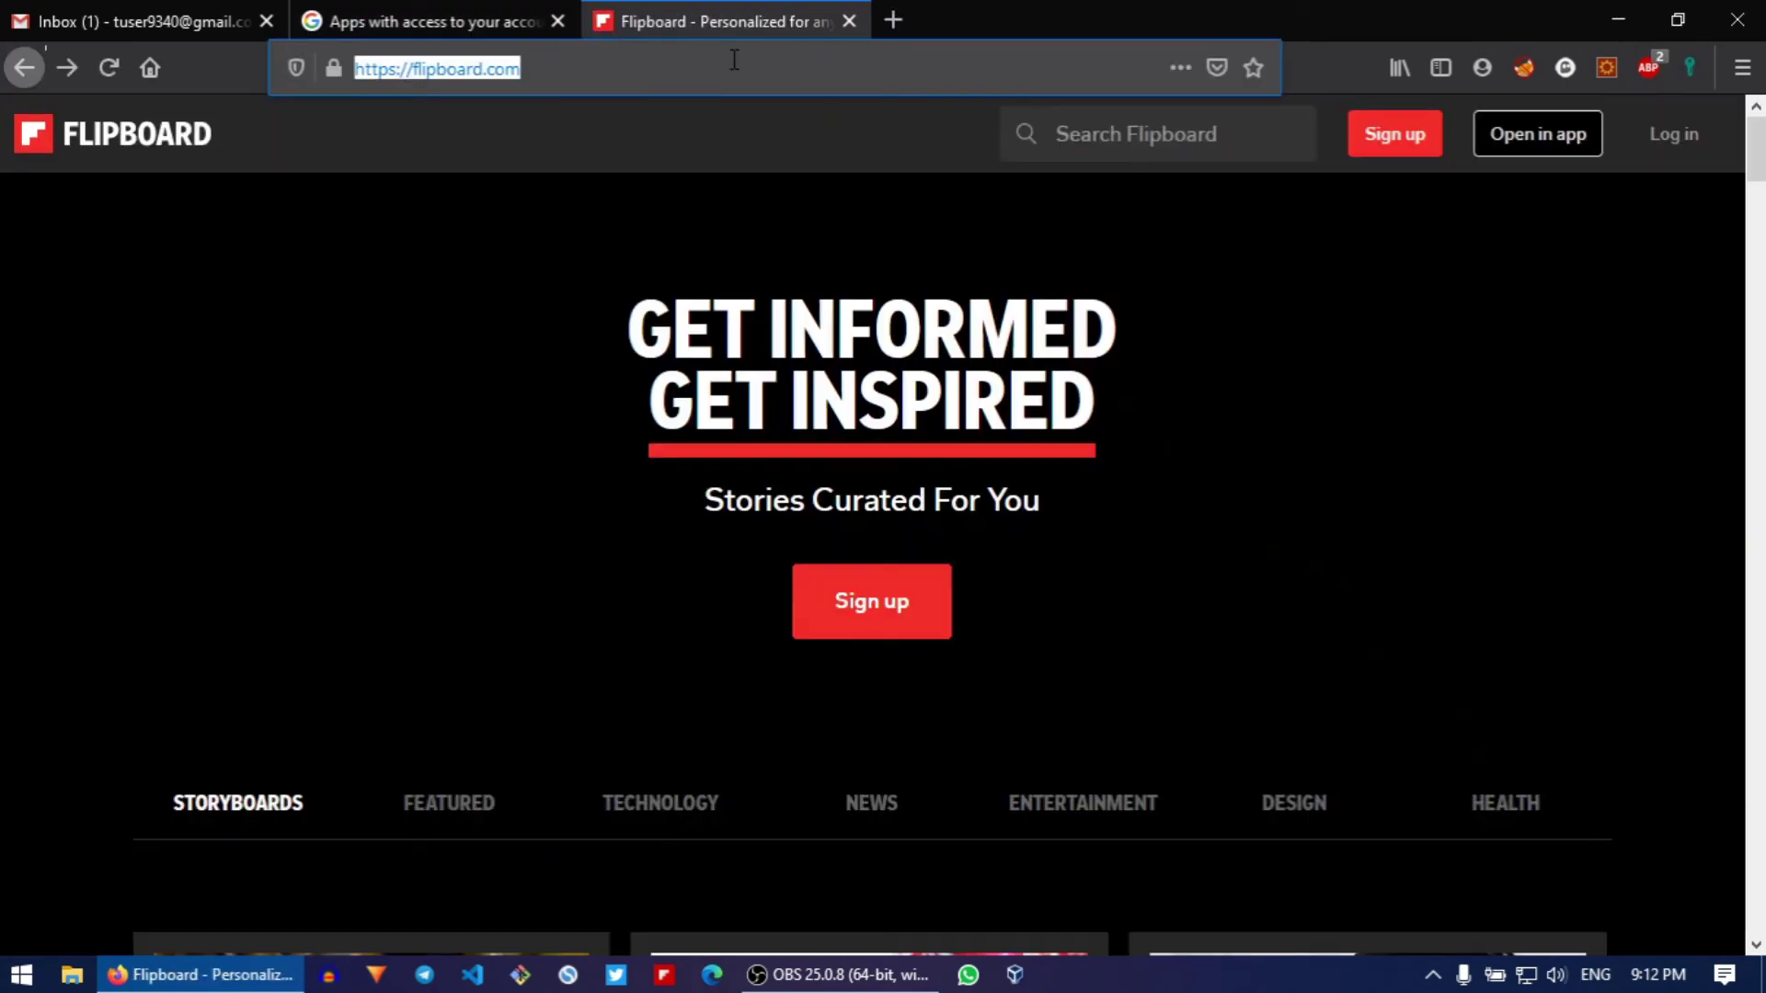
type("medium")
key("Return")
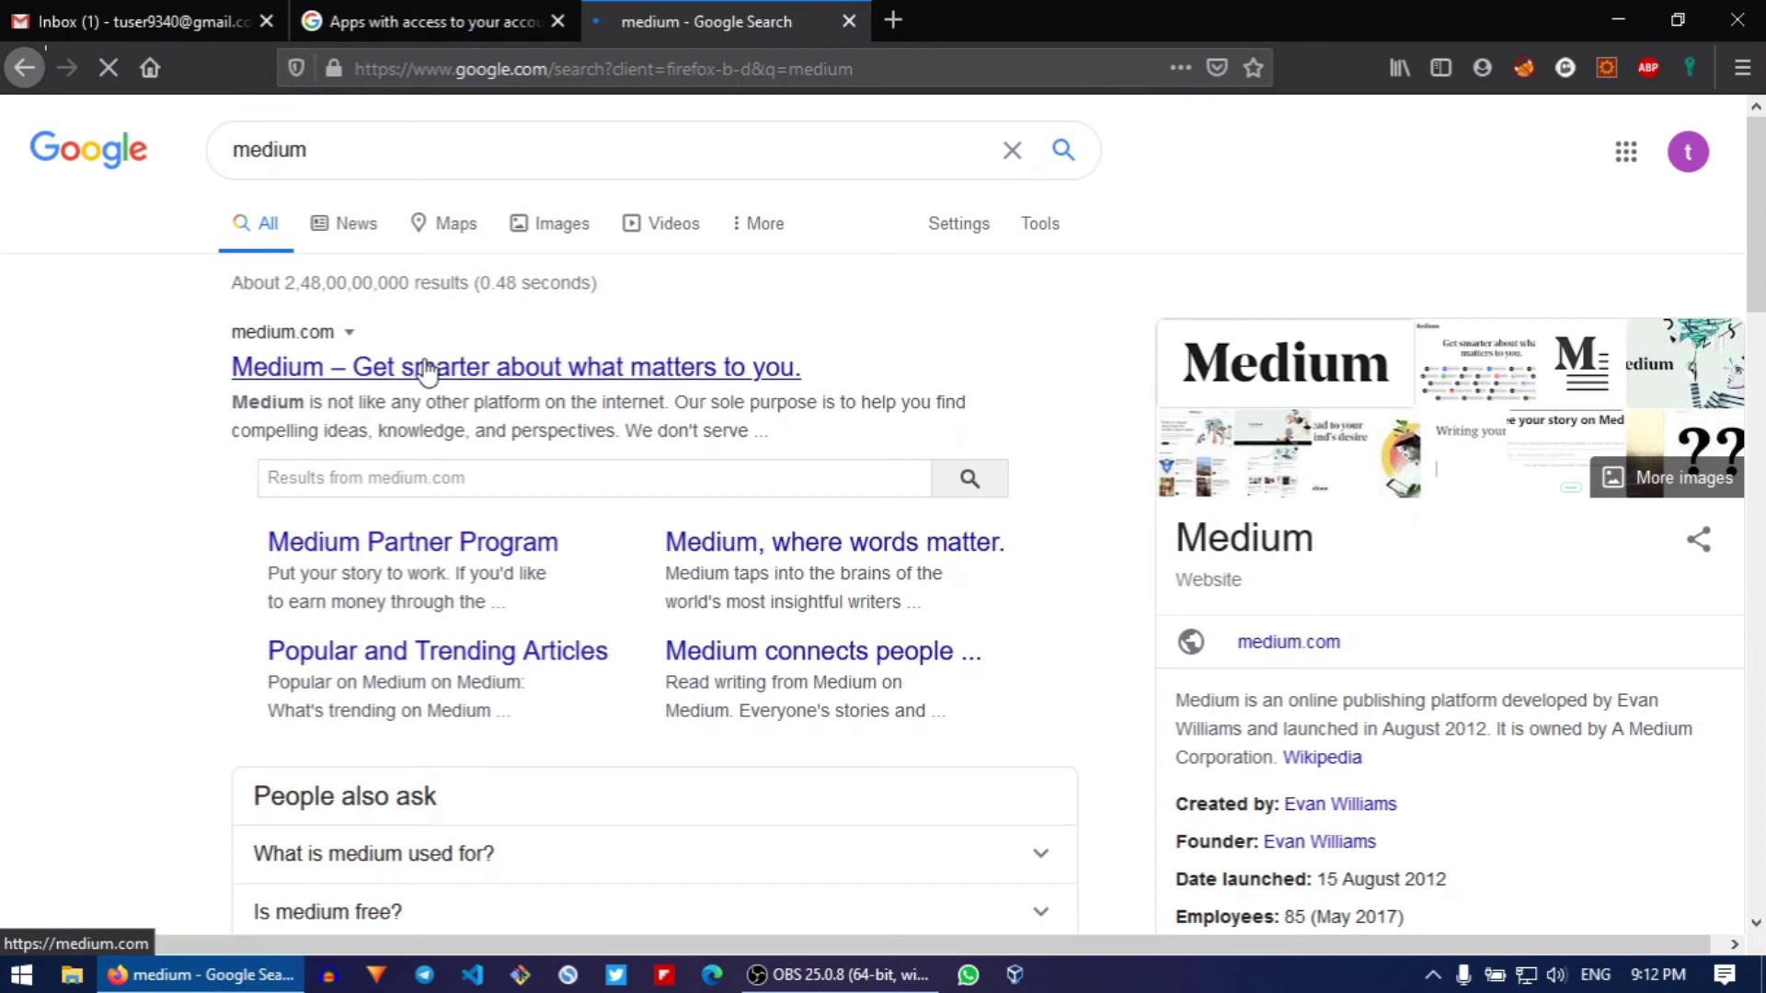
left_click(642, 377)
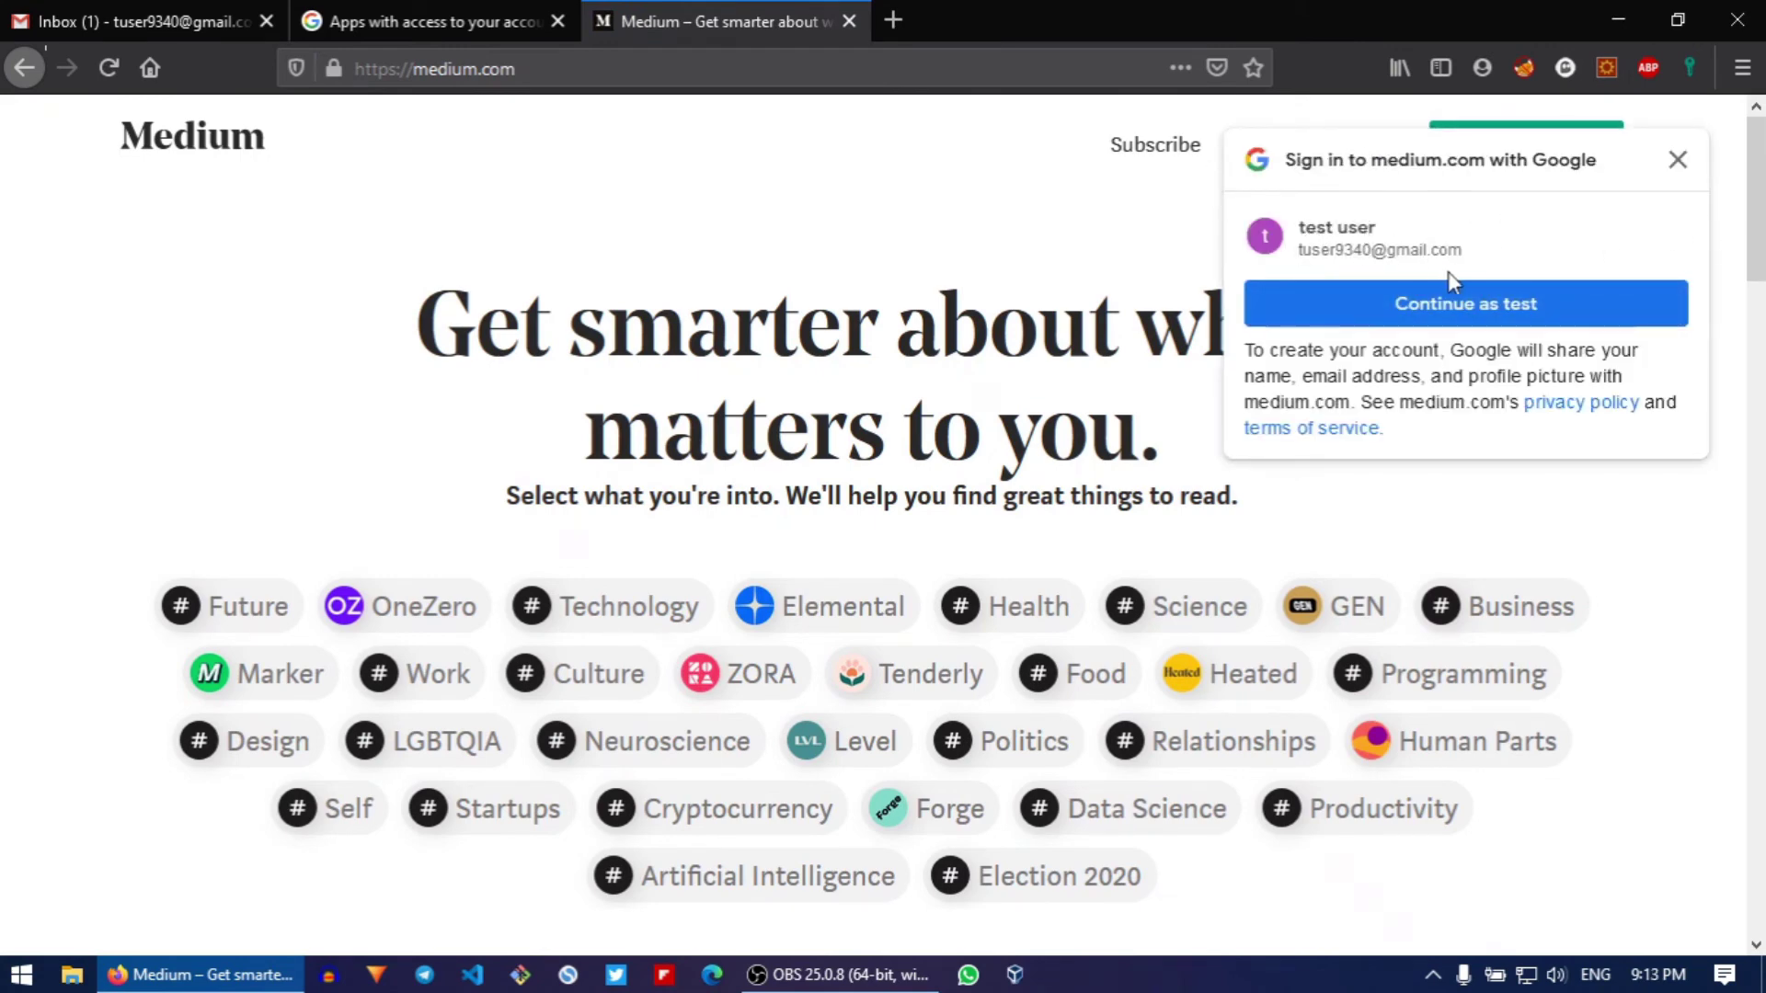
Create a Medium account with Sign up with Google, then return to the apps-with-access tab.
left_click(1421, 306)
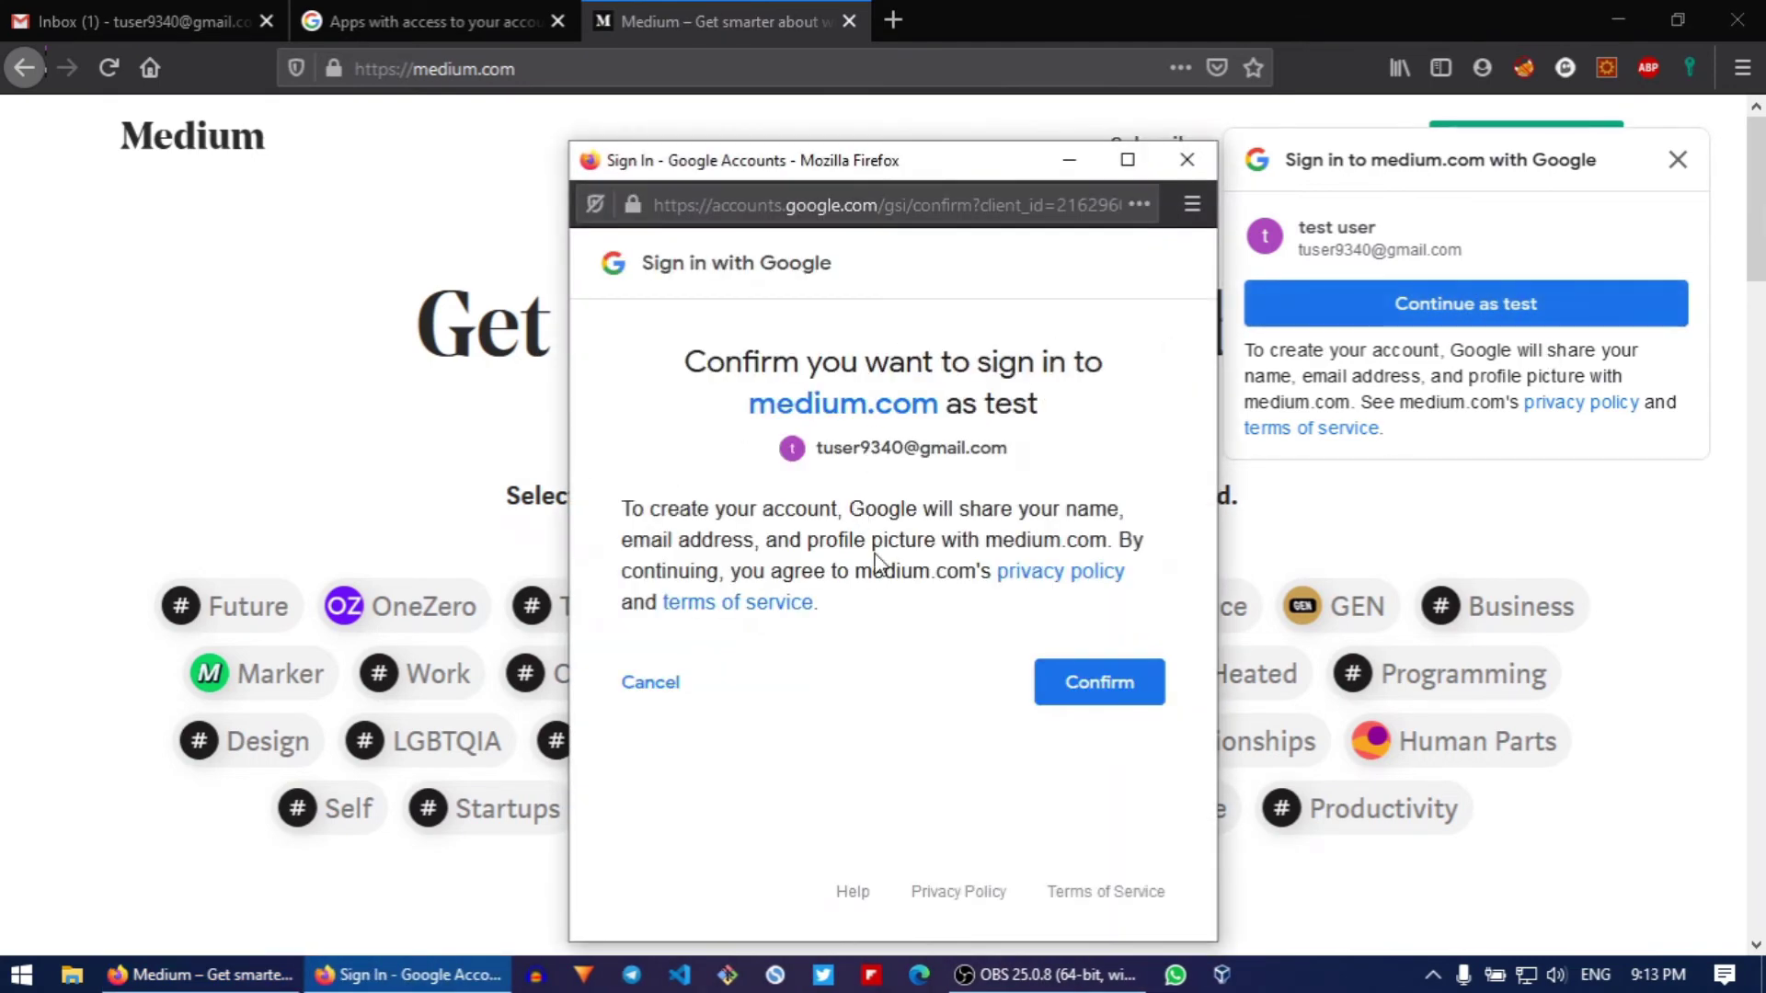
left_click(1100, 682)
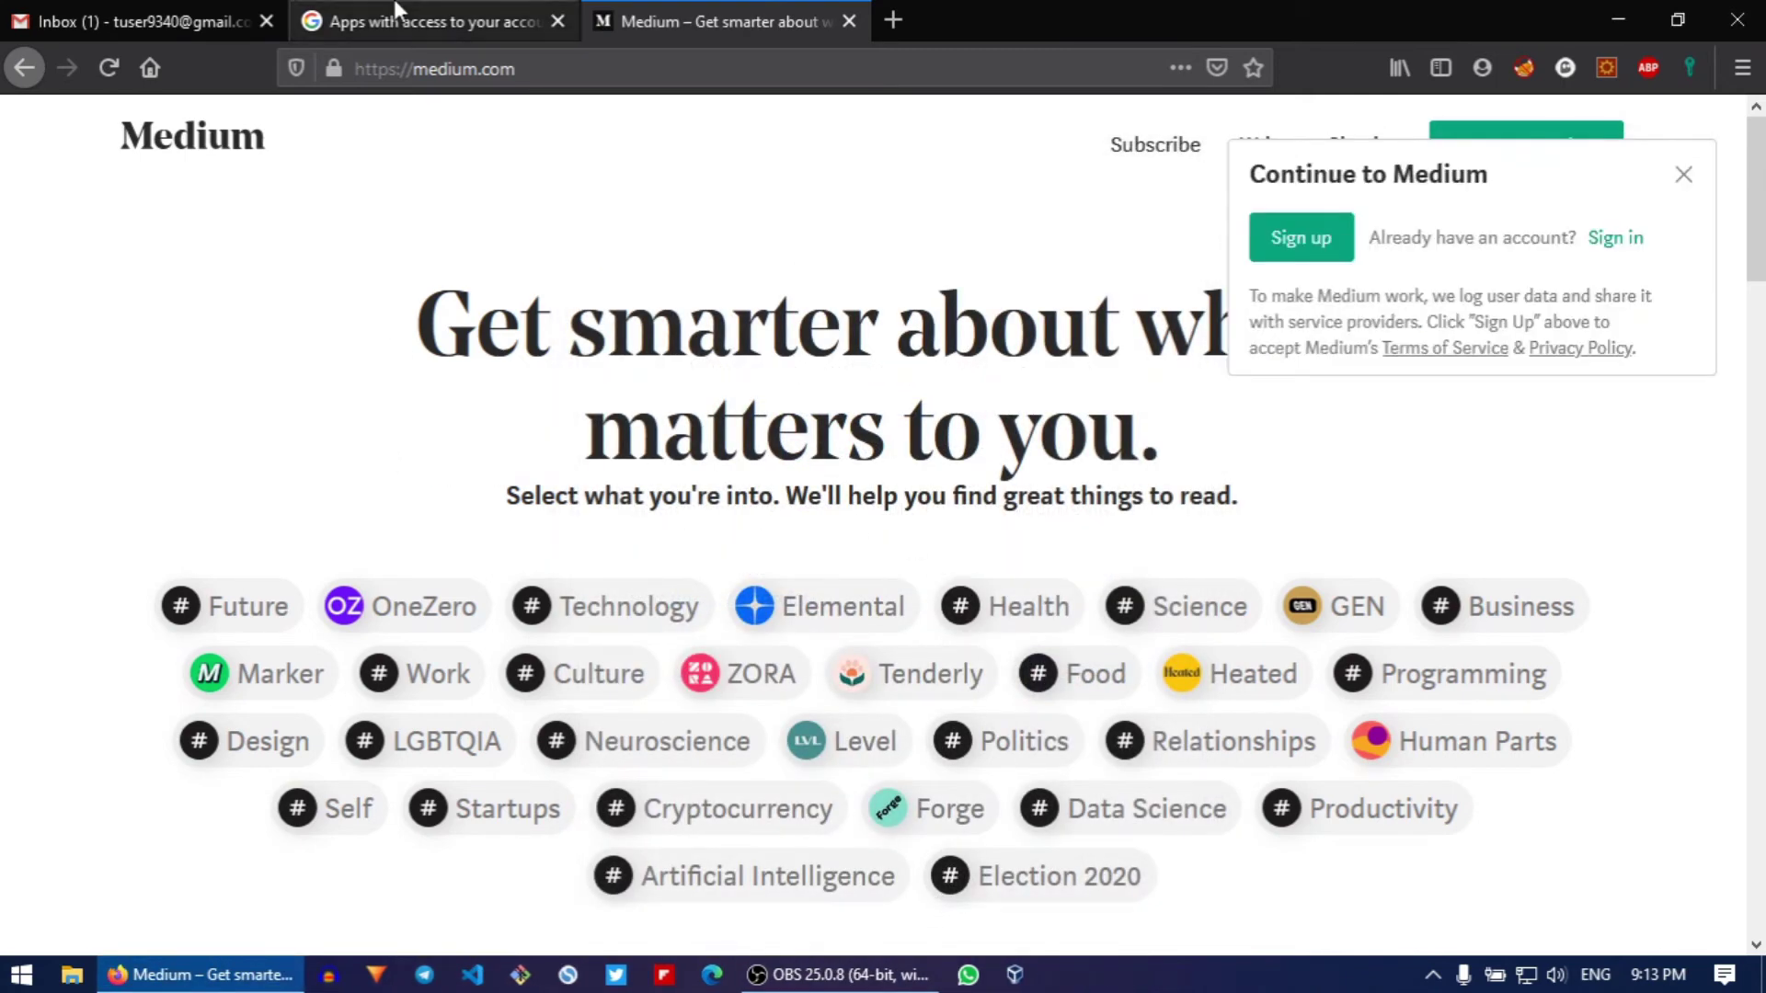
left_click(1629, 248)
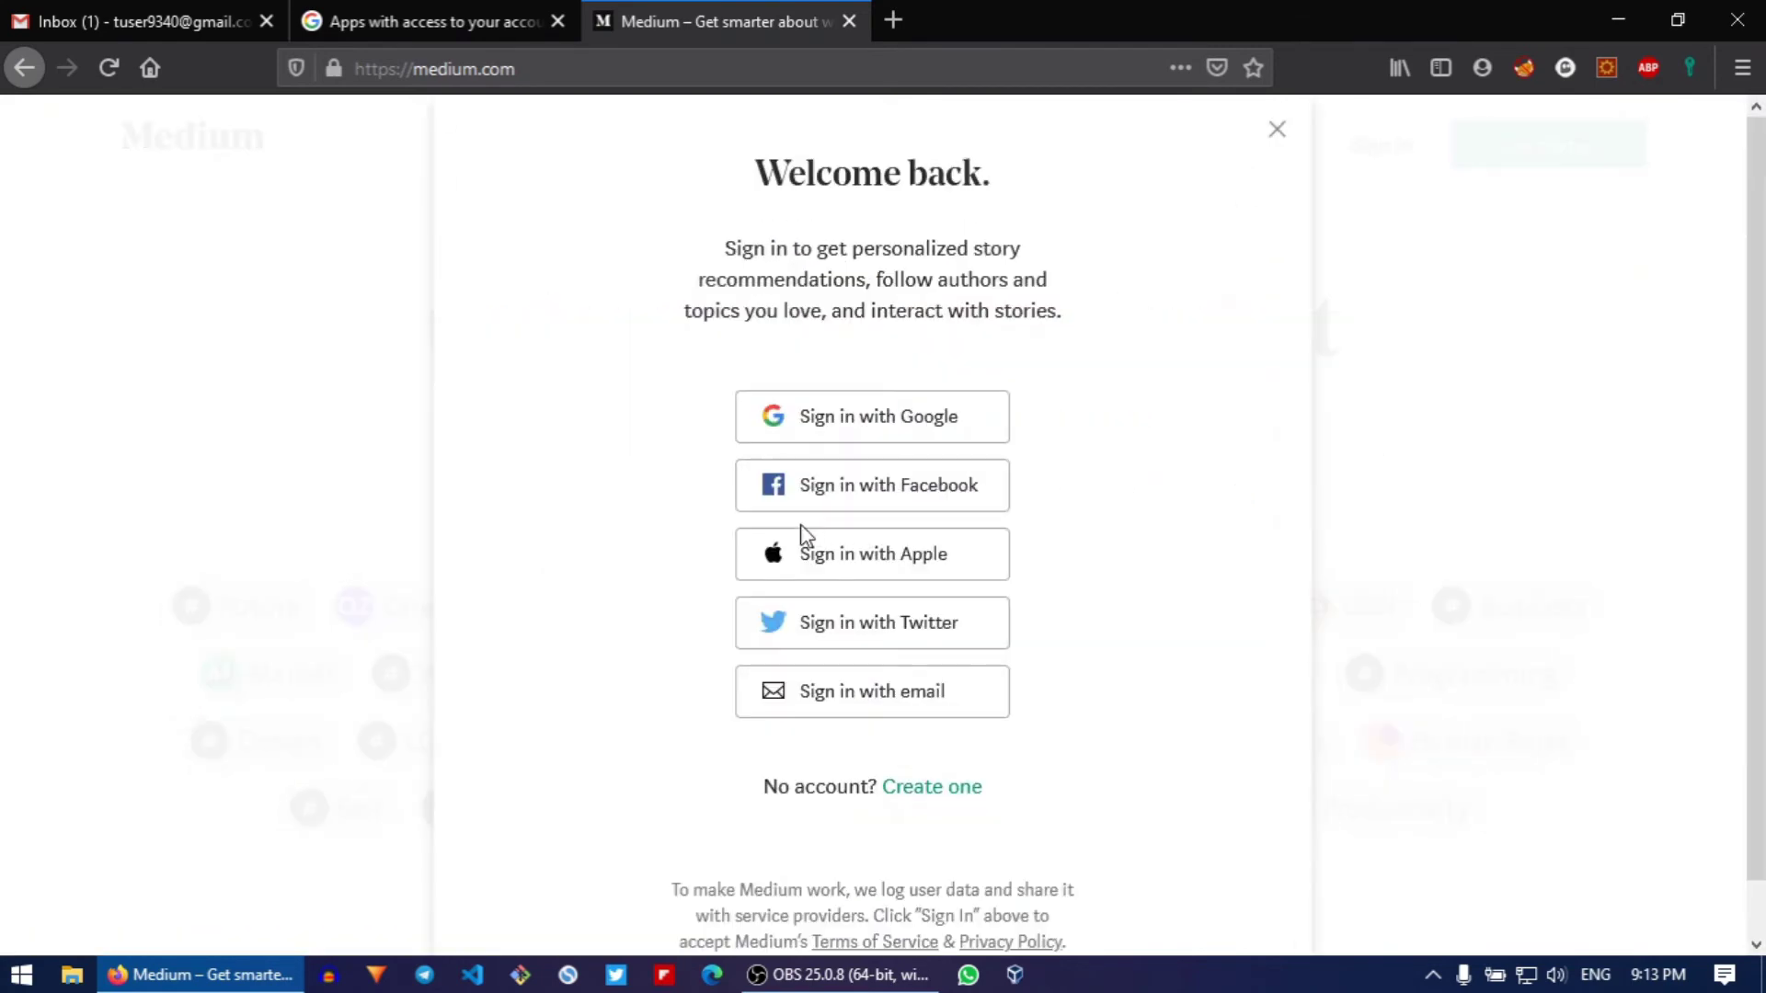
left_click(851, 421)
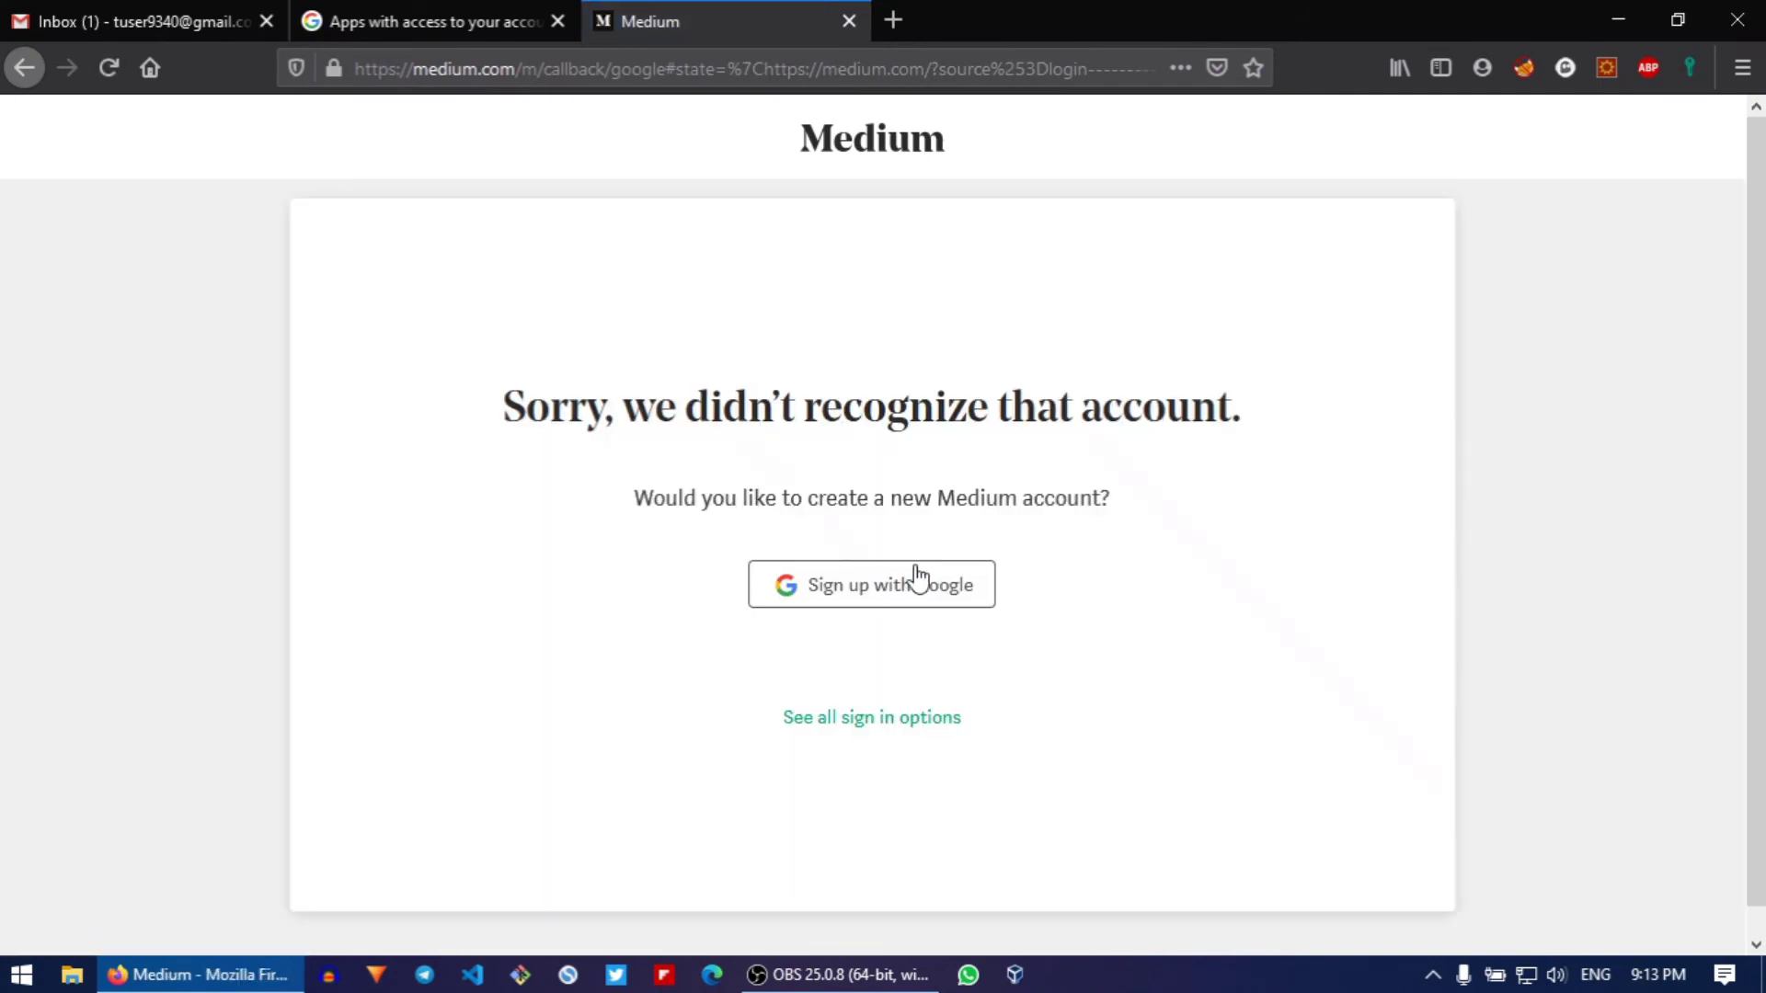
left_click(911, 599)
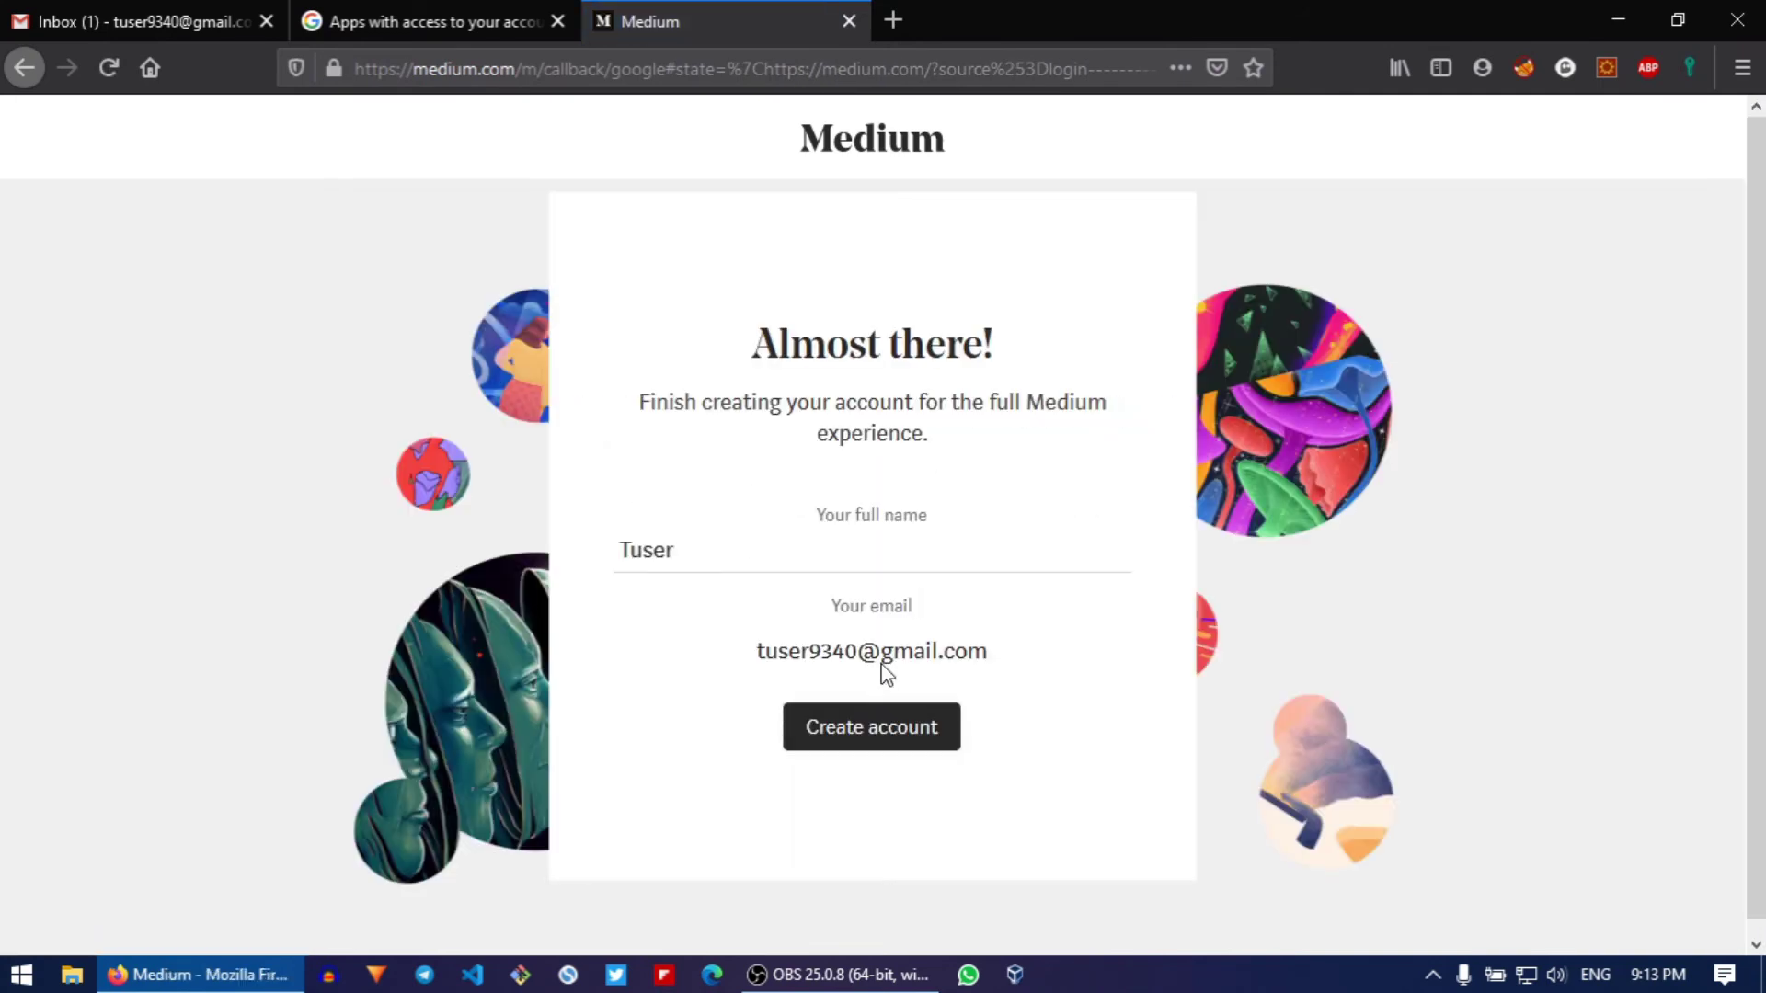
left_click(863, 732)
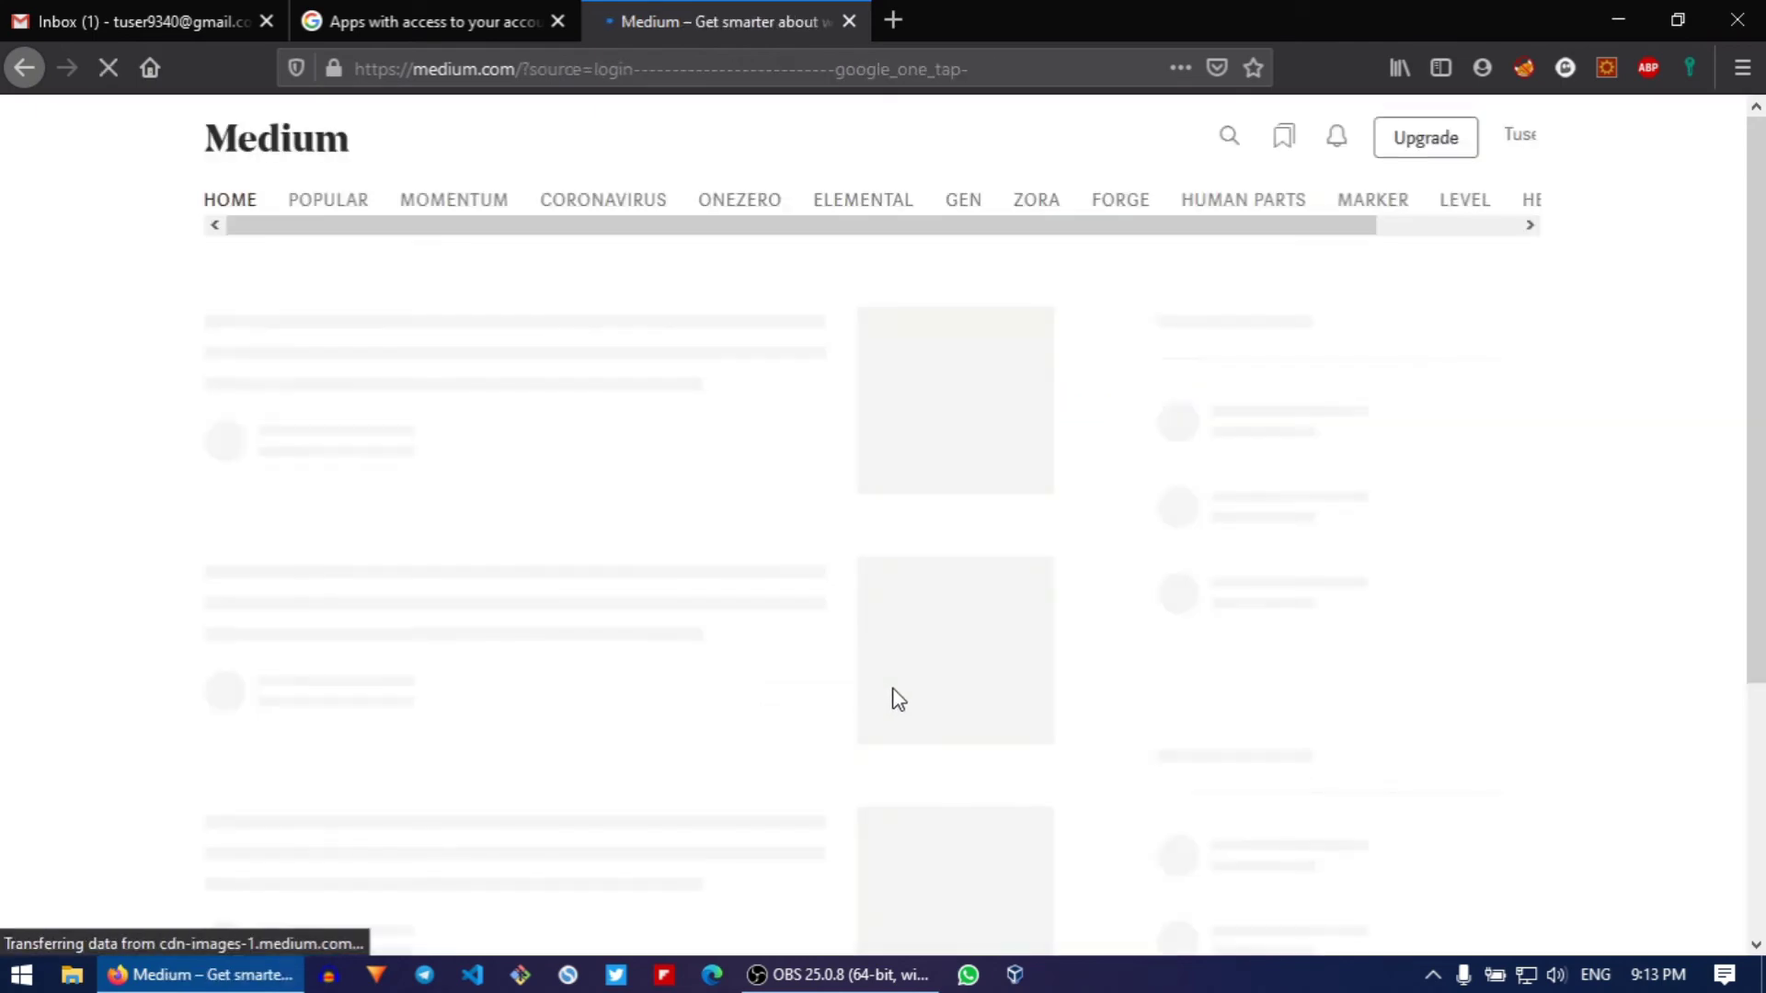
left_click(398, 17)
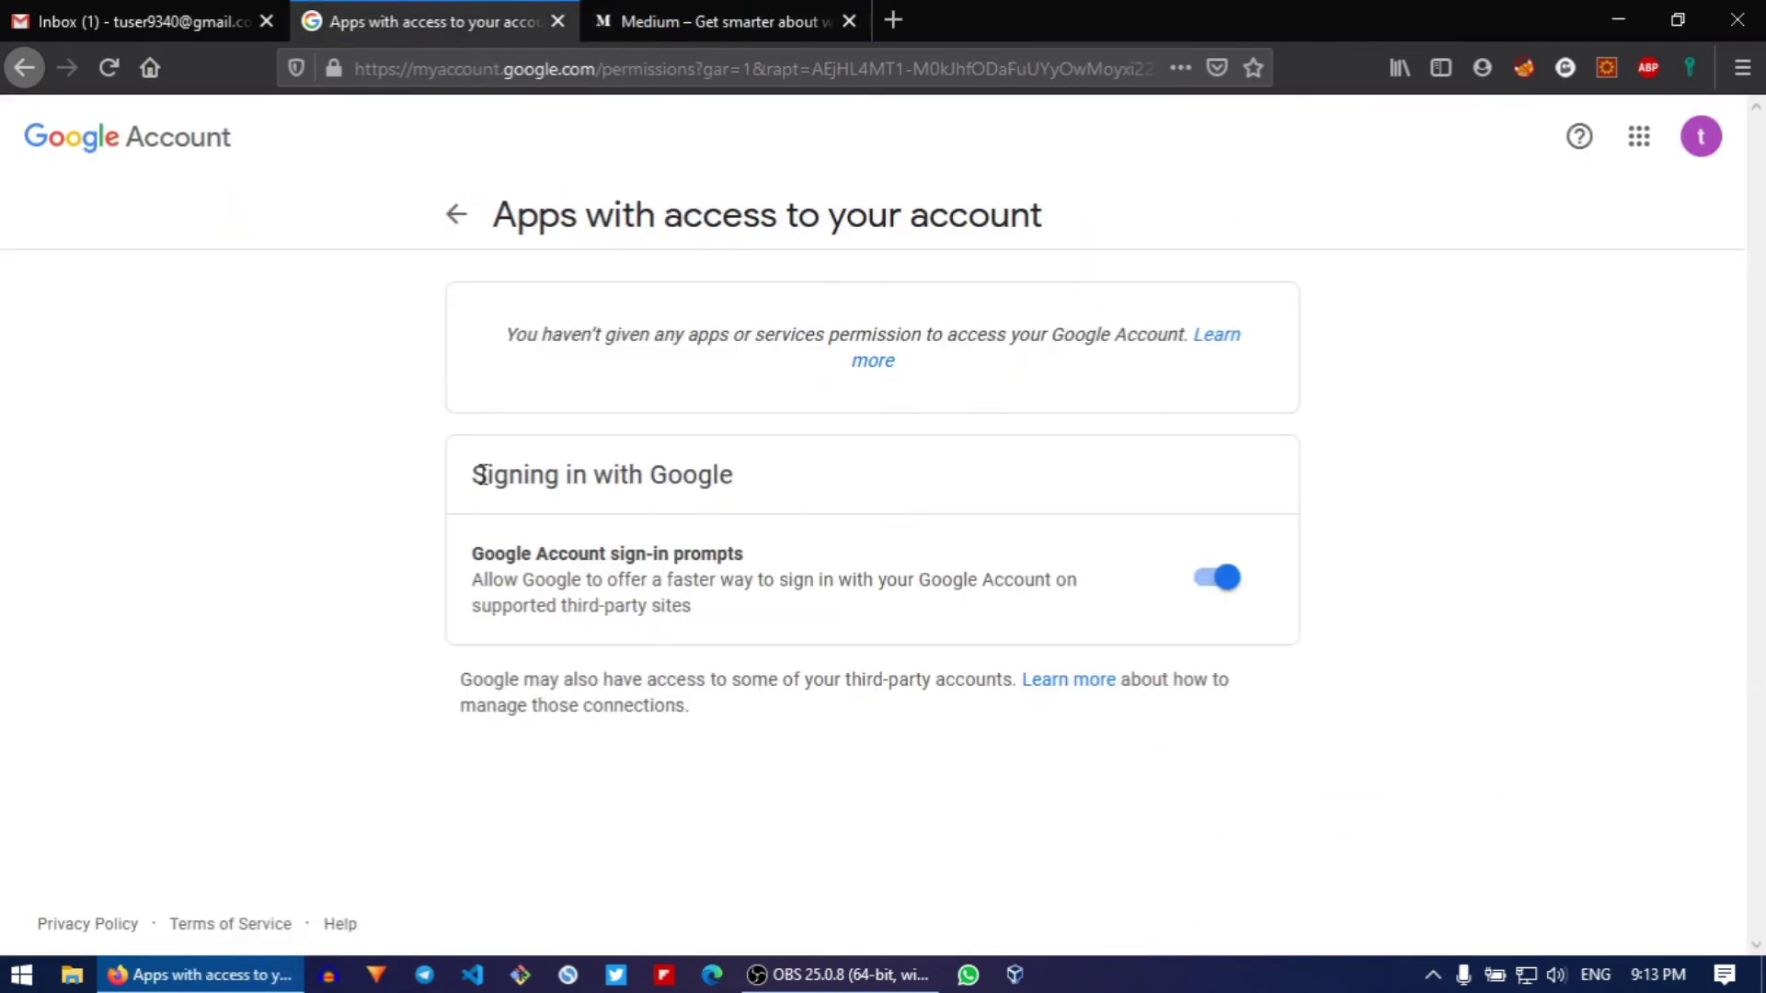
Reload the apps page and inspect Medium's Basic account info access.
left_click(107, 67)
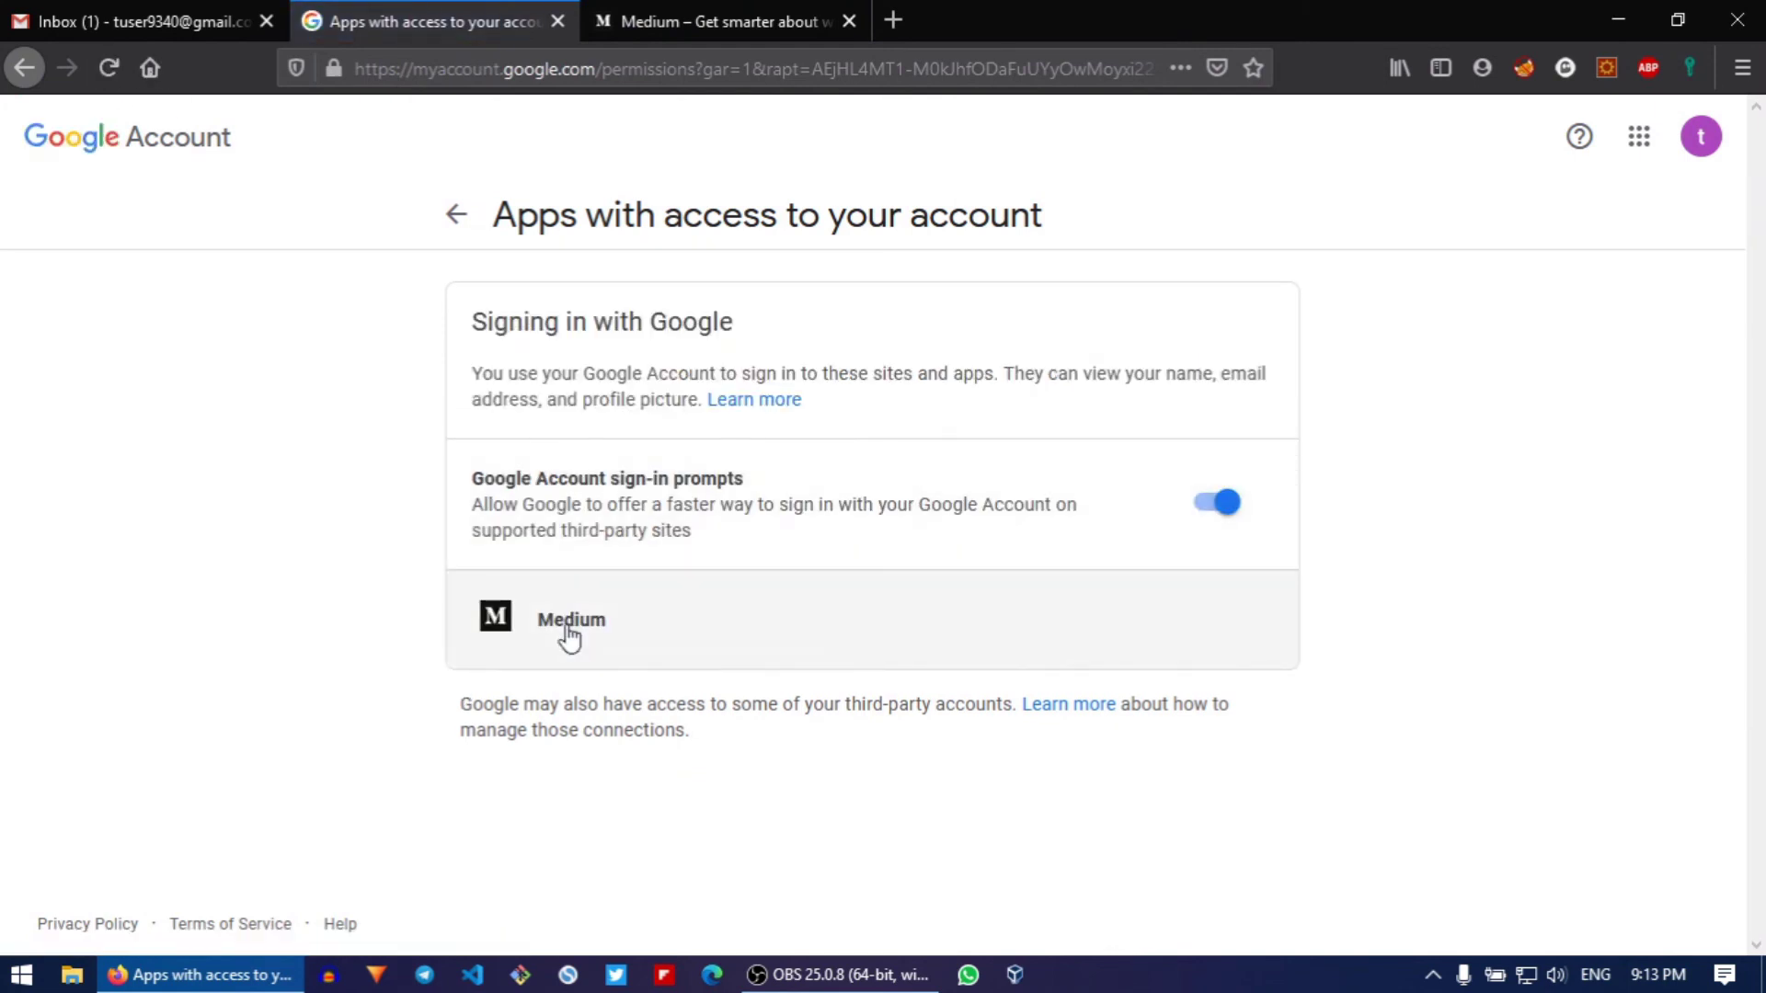
left_click(569, 626)
scroll(880, 758, "down", 3)
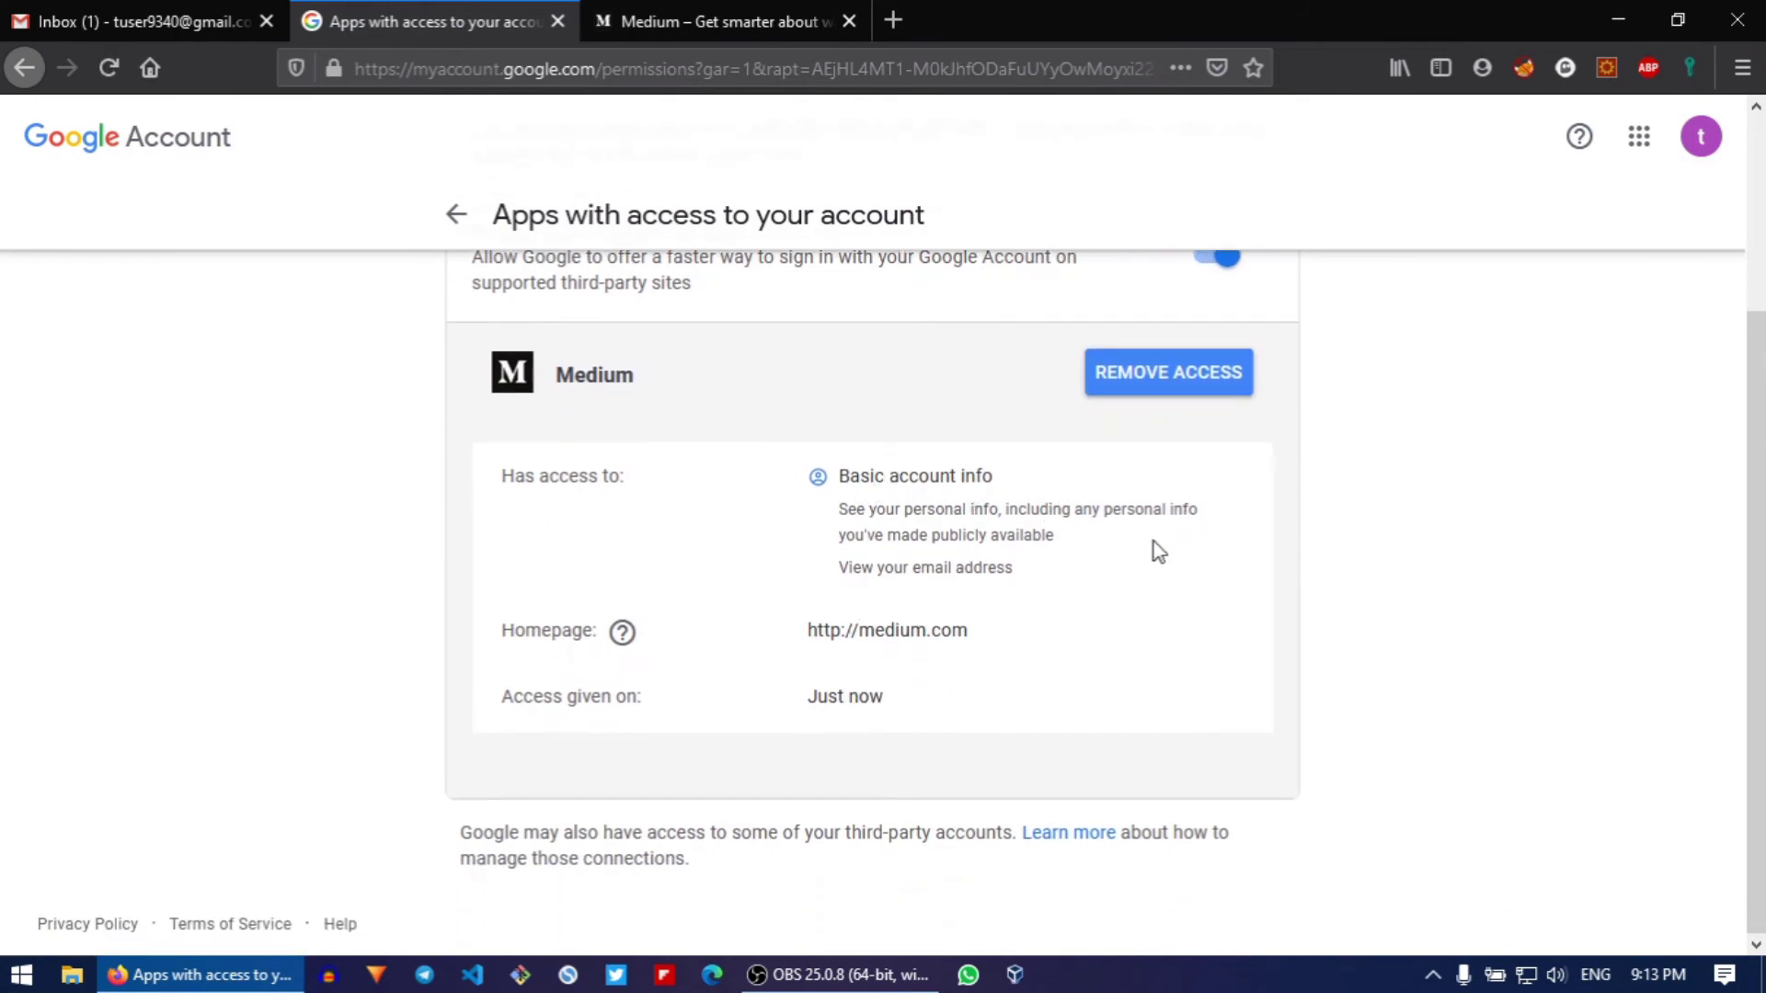
triple_click(878, 570)
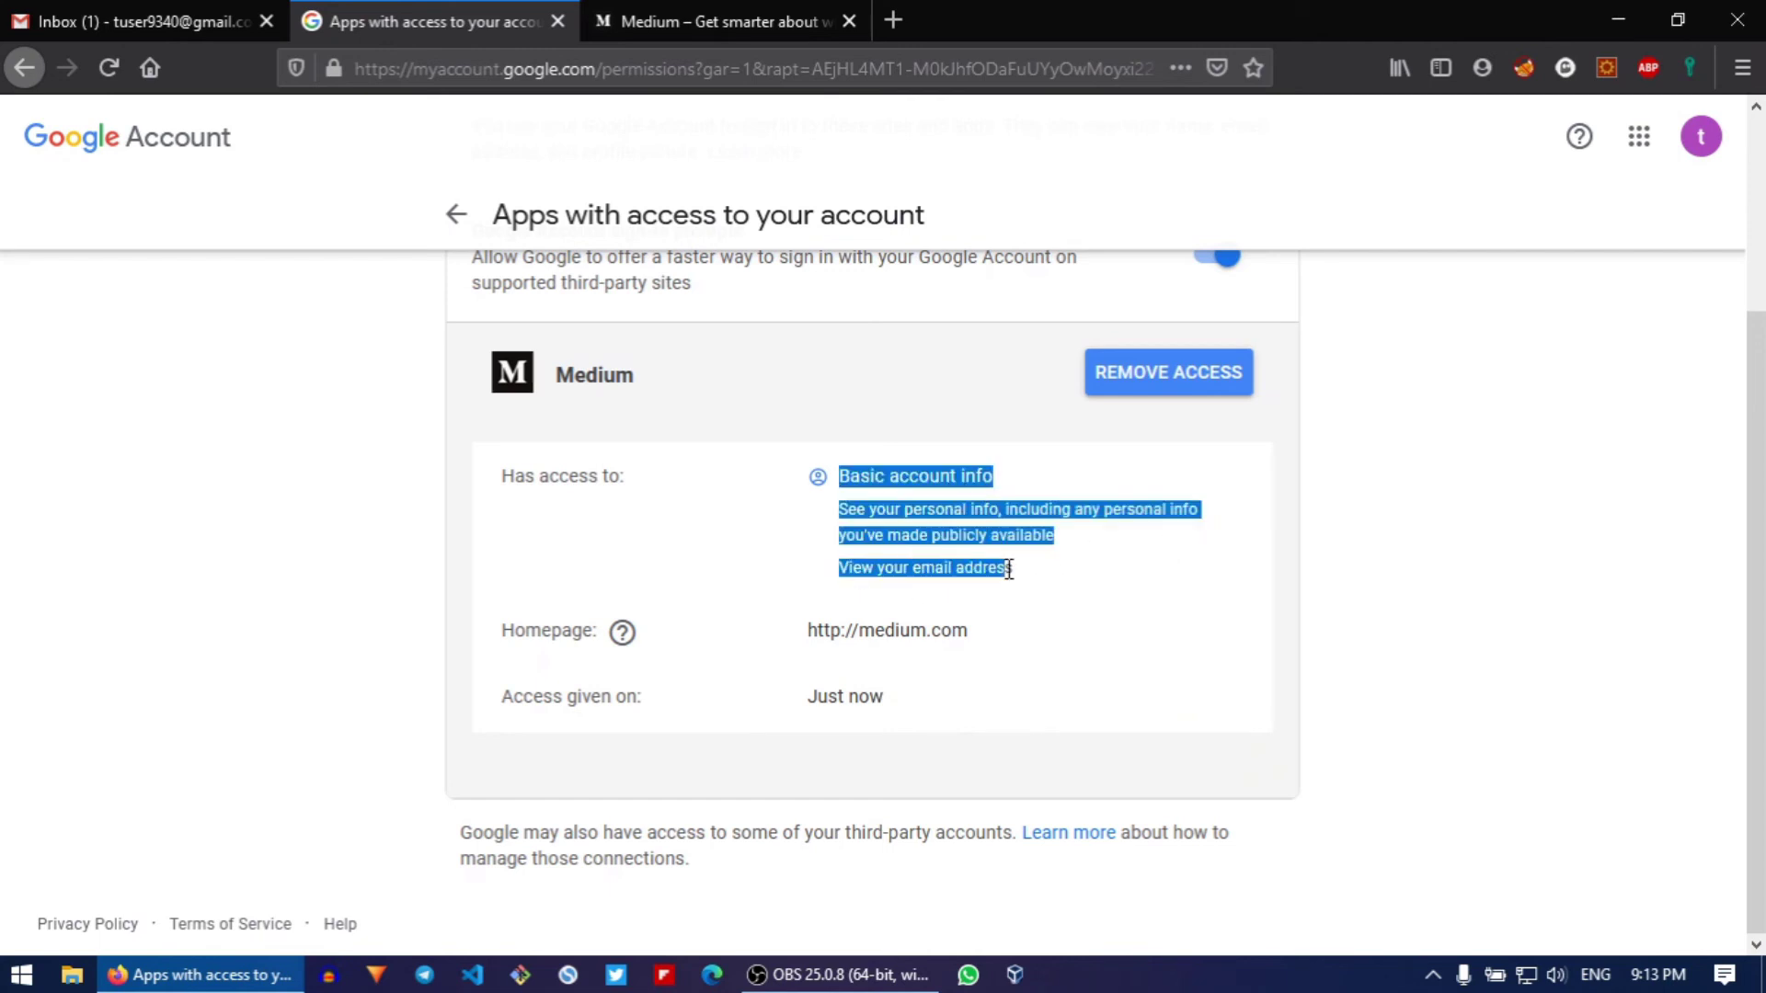
left_click(1067, 579)
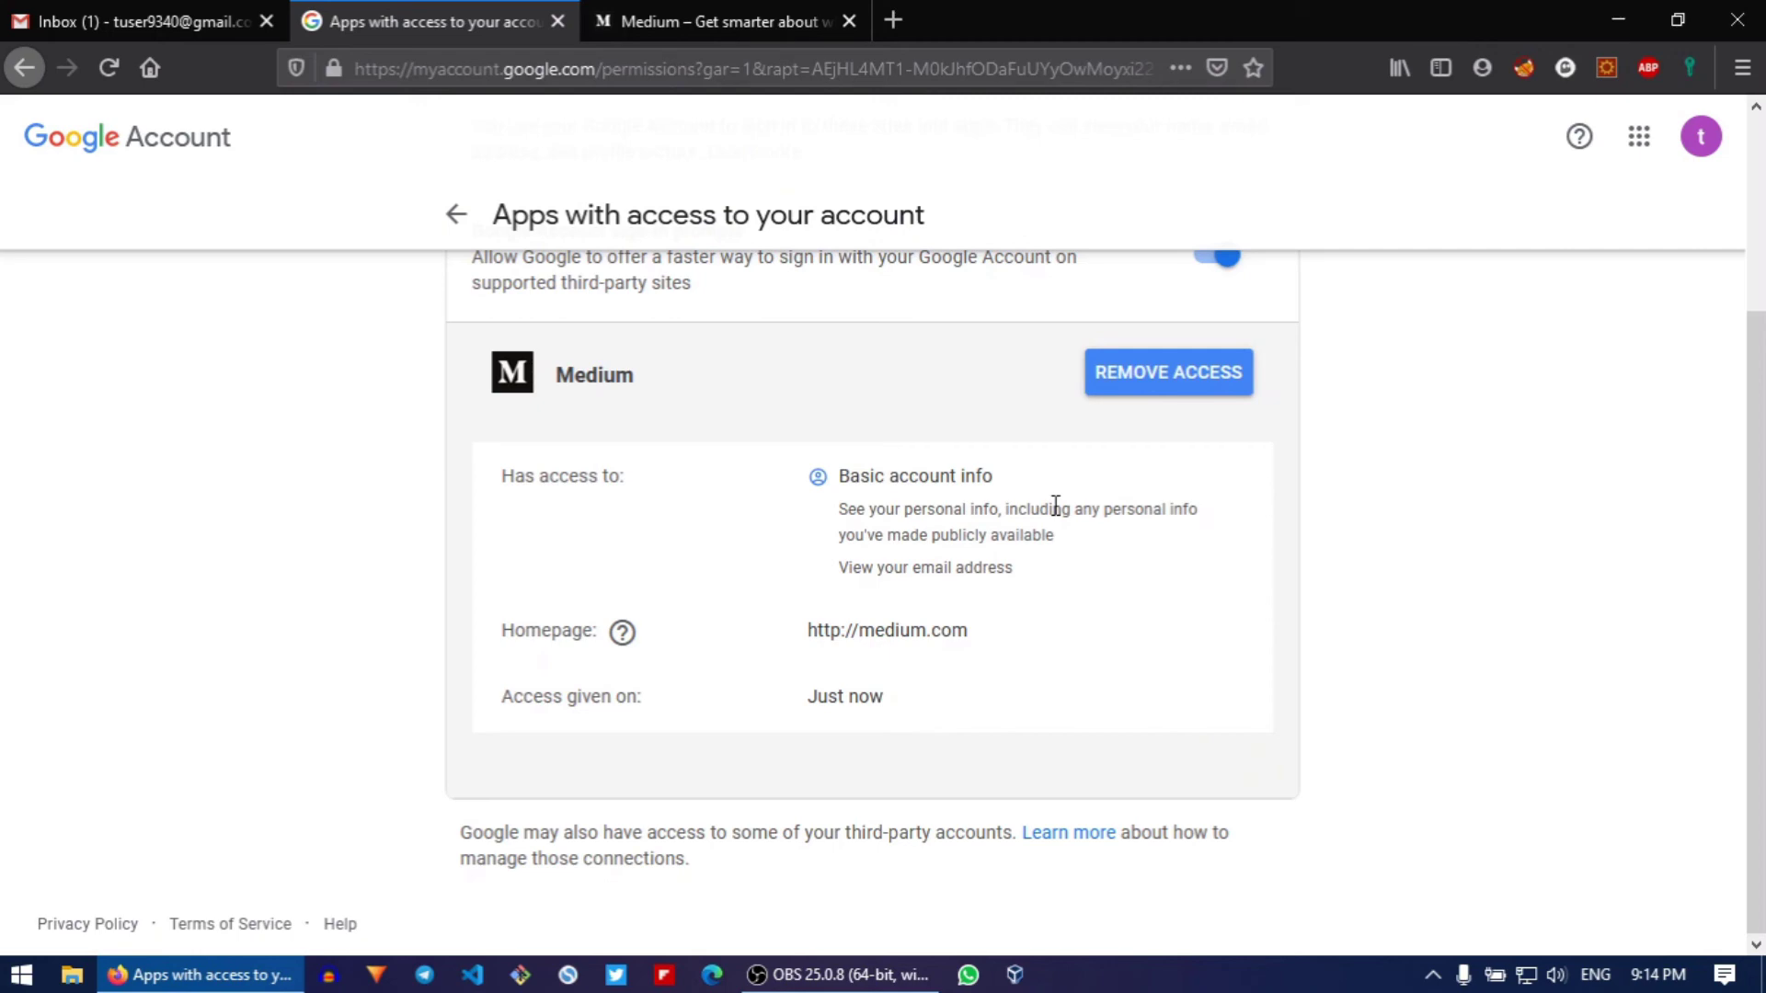
Remove Medium's access to the account and go back to the Security settings.
left_click(1173, 377)
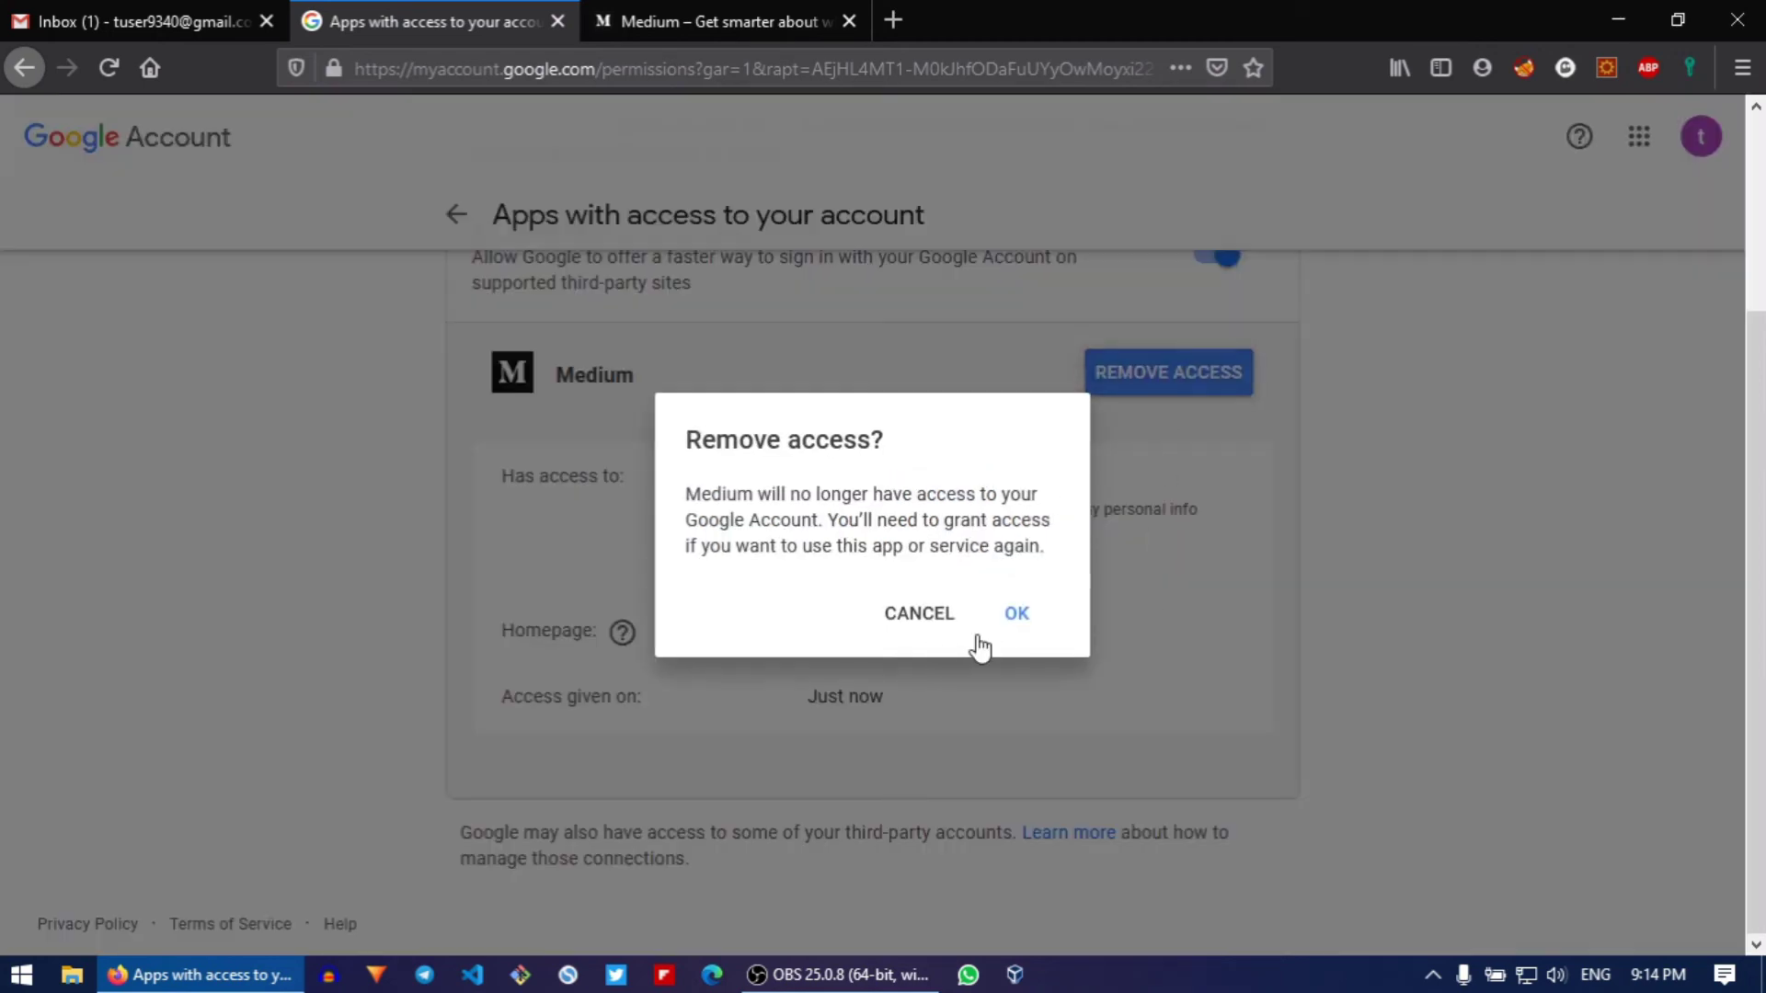
left_click(1019, 619)
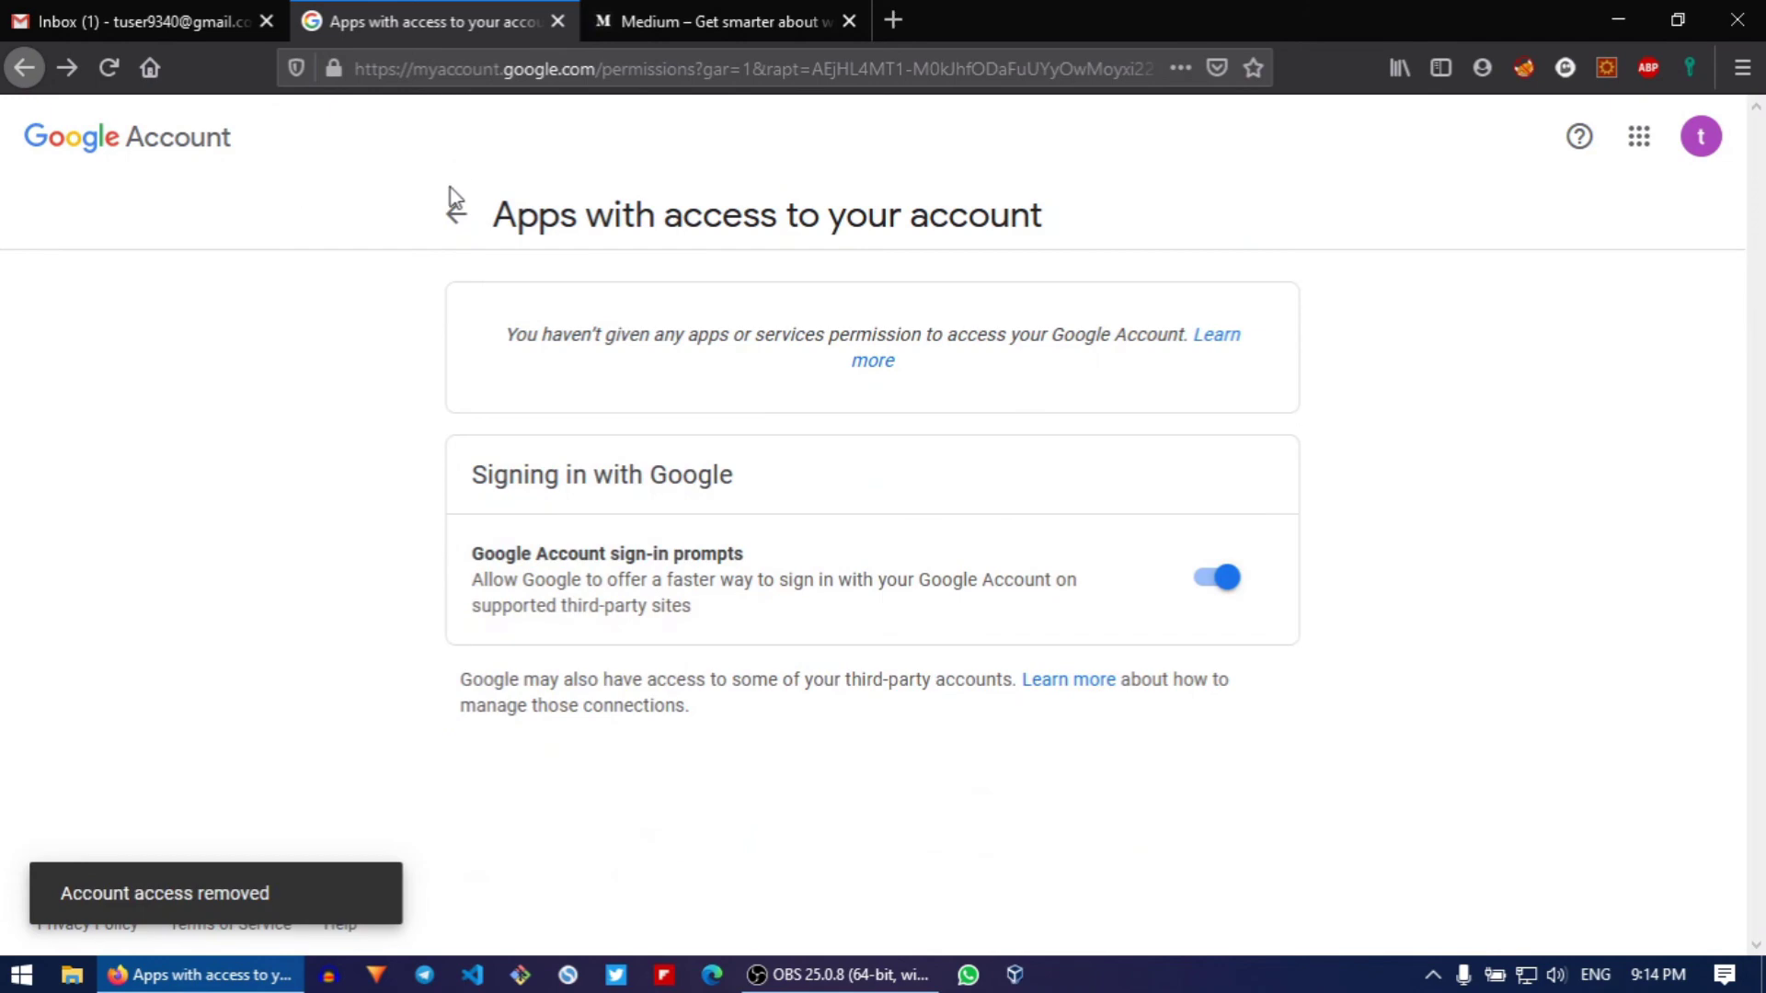
left_click(455, 219)
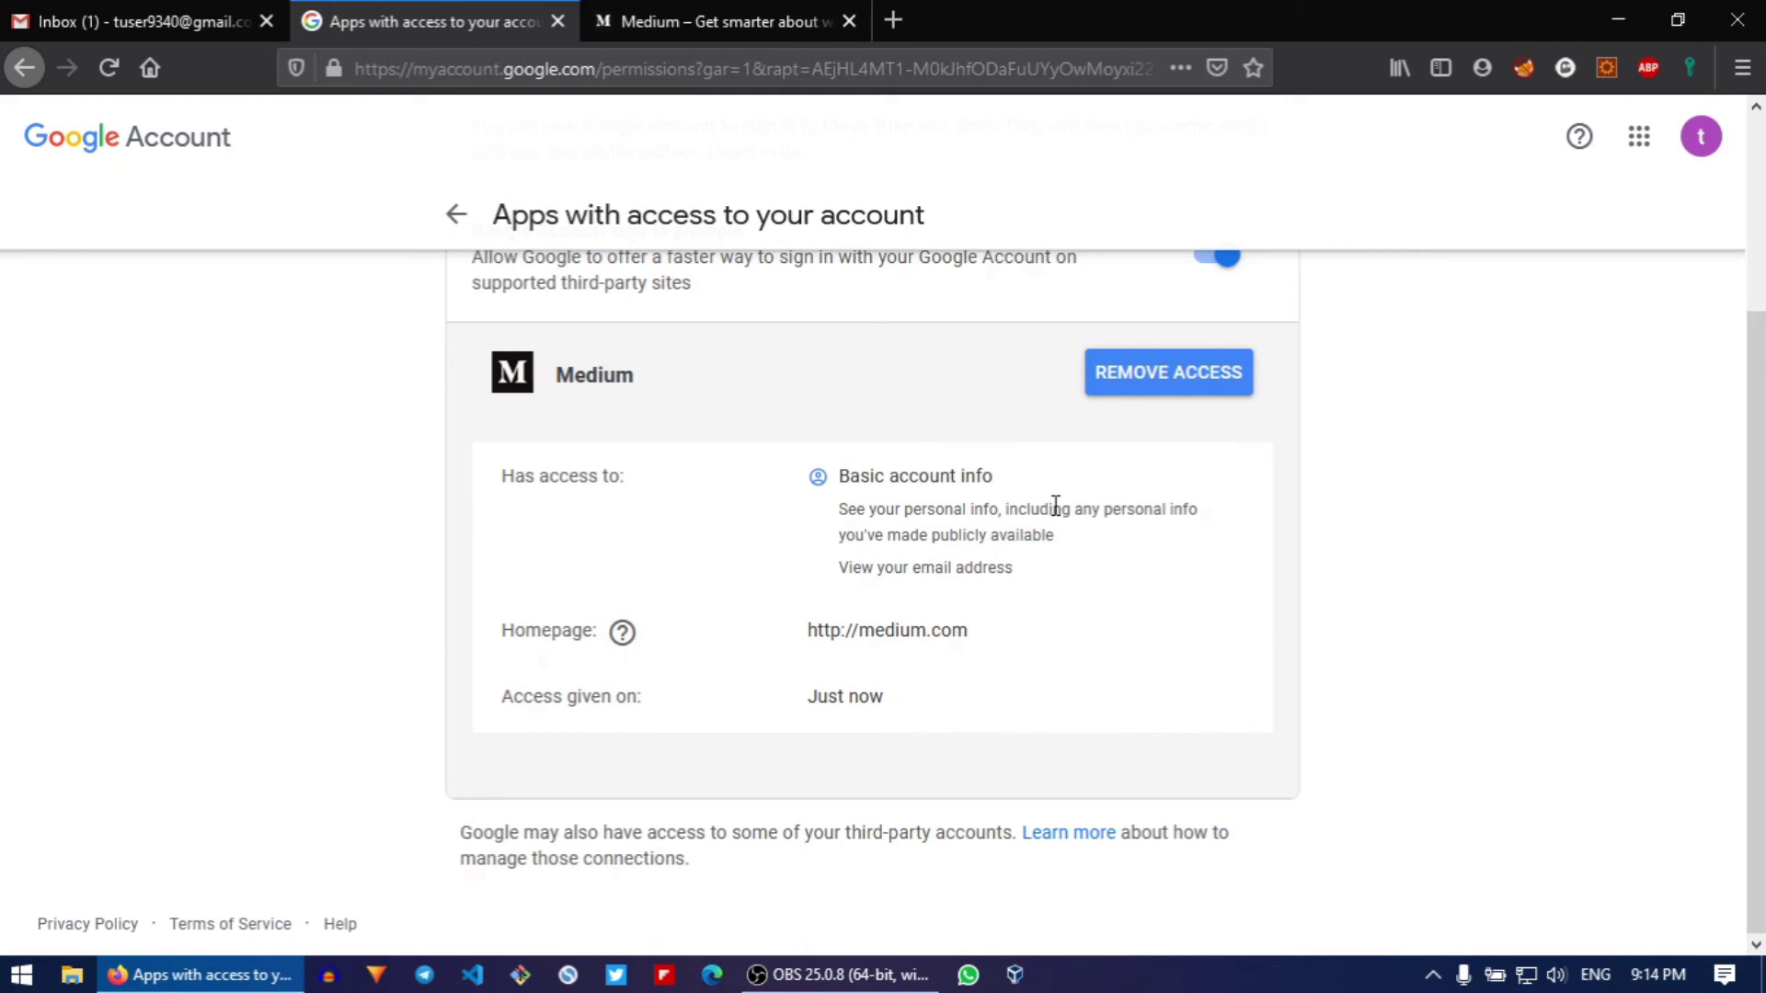
key("alt+Left")
Check Signing in to other sites on Security, then go to People & sharing.
scroll(1132, 441, "down", 1)
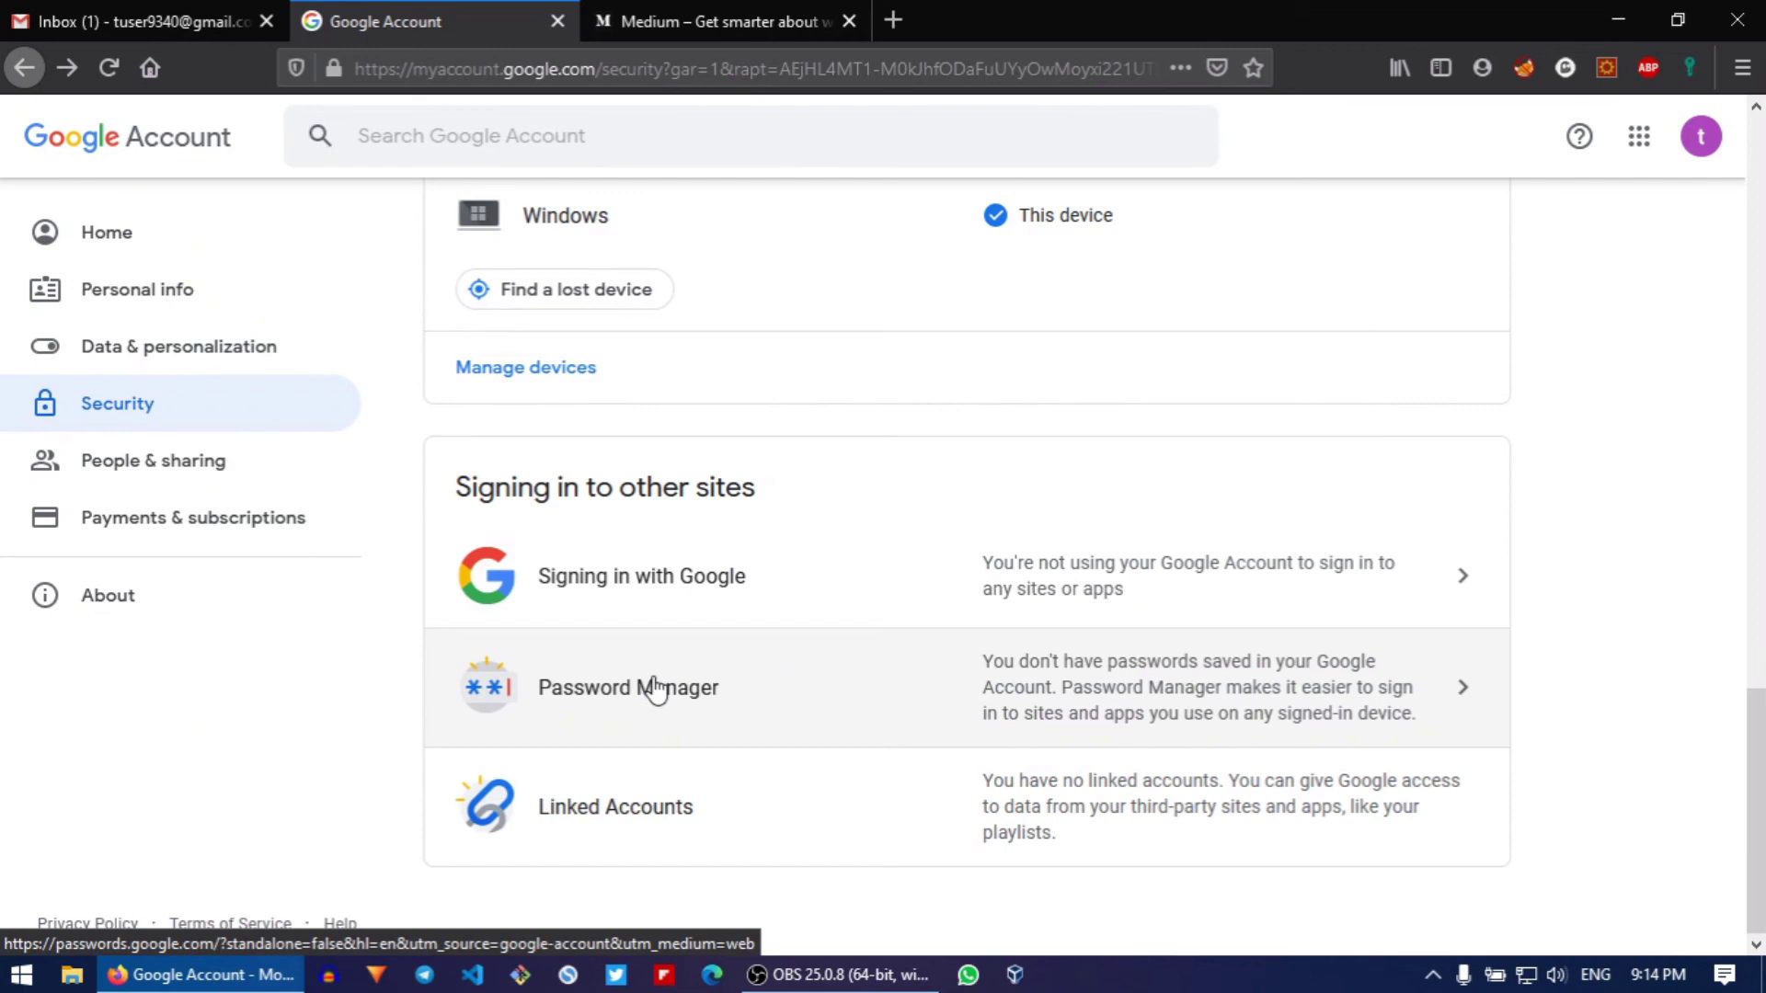
left_click(130, 469)
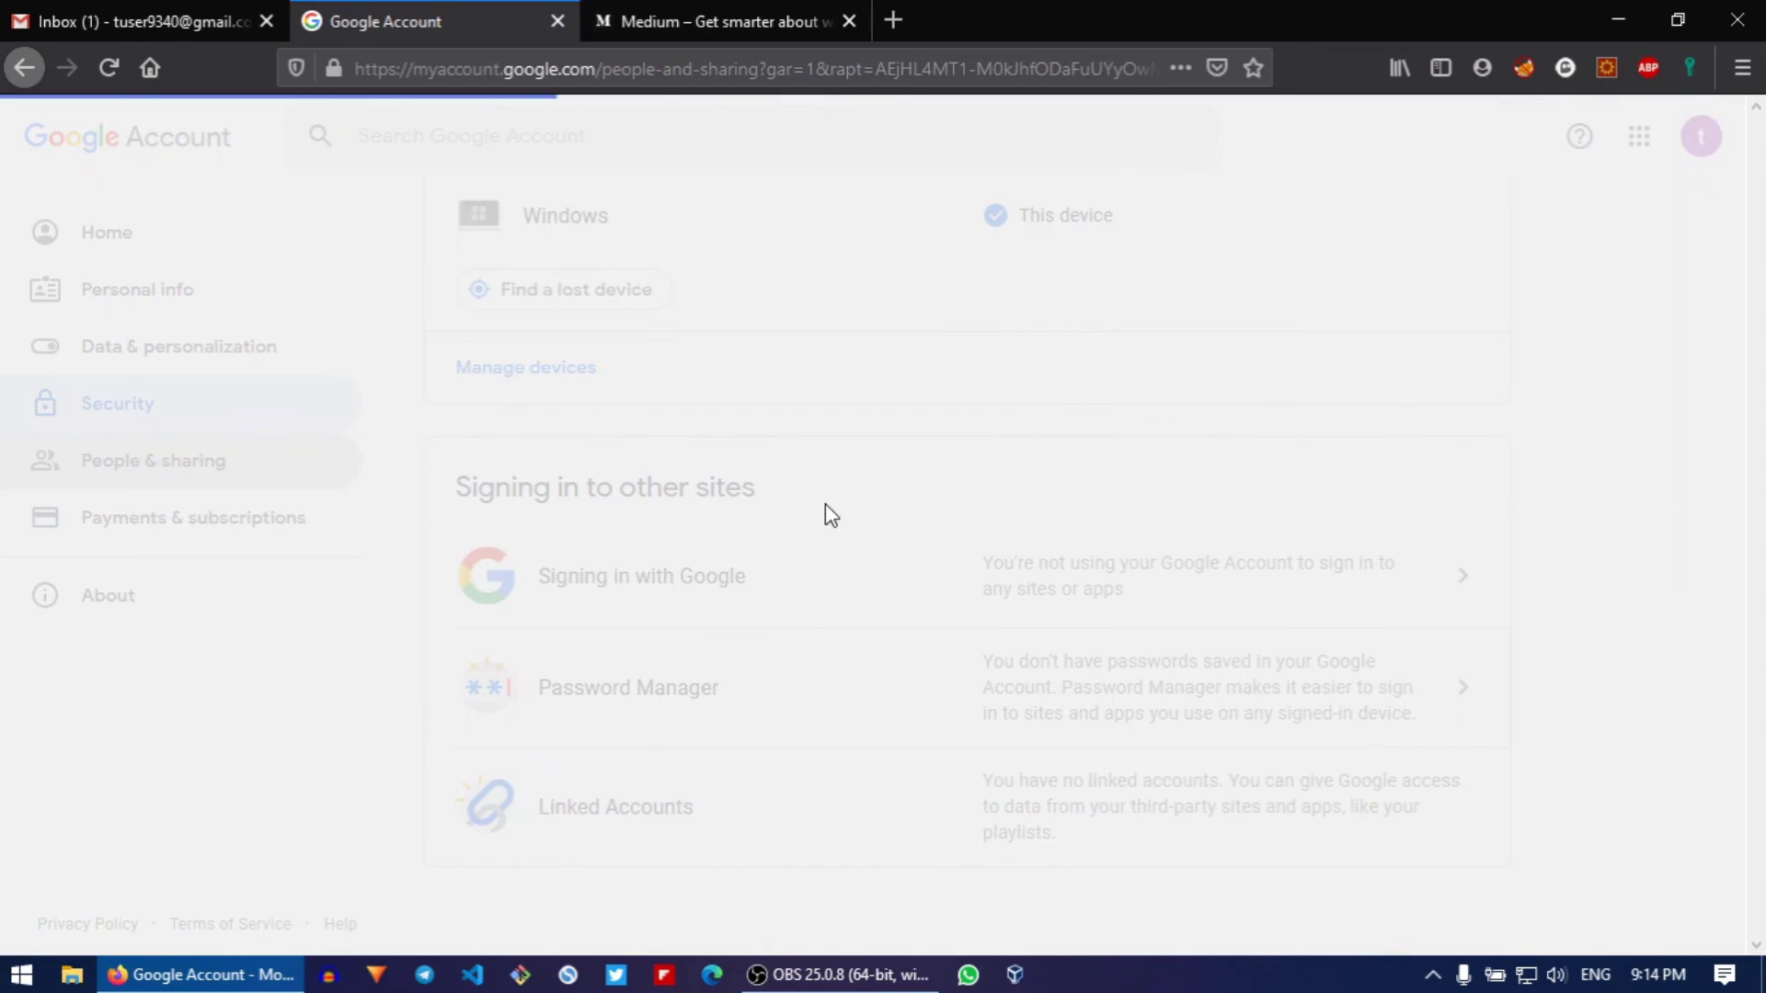
scroll(841, 497, "down", 3)
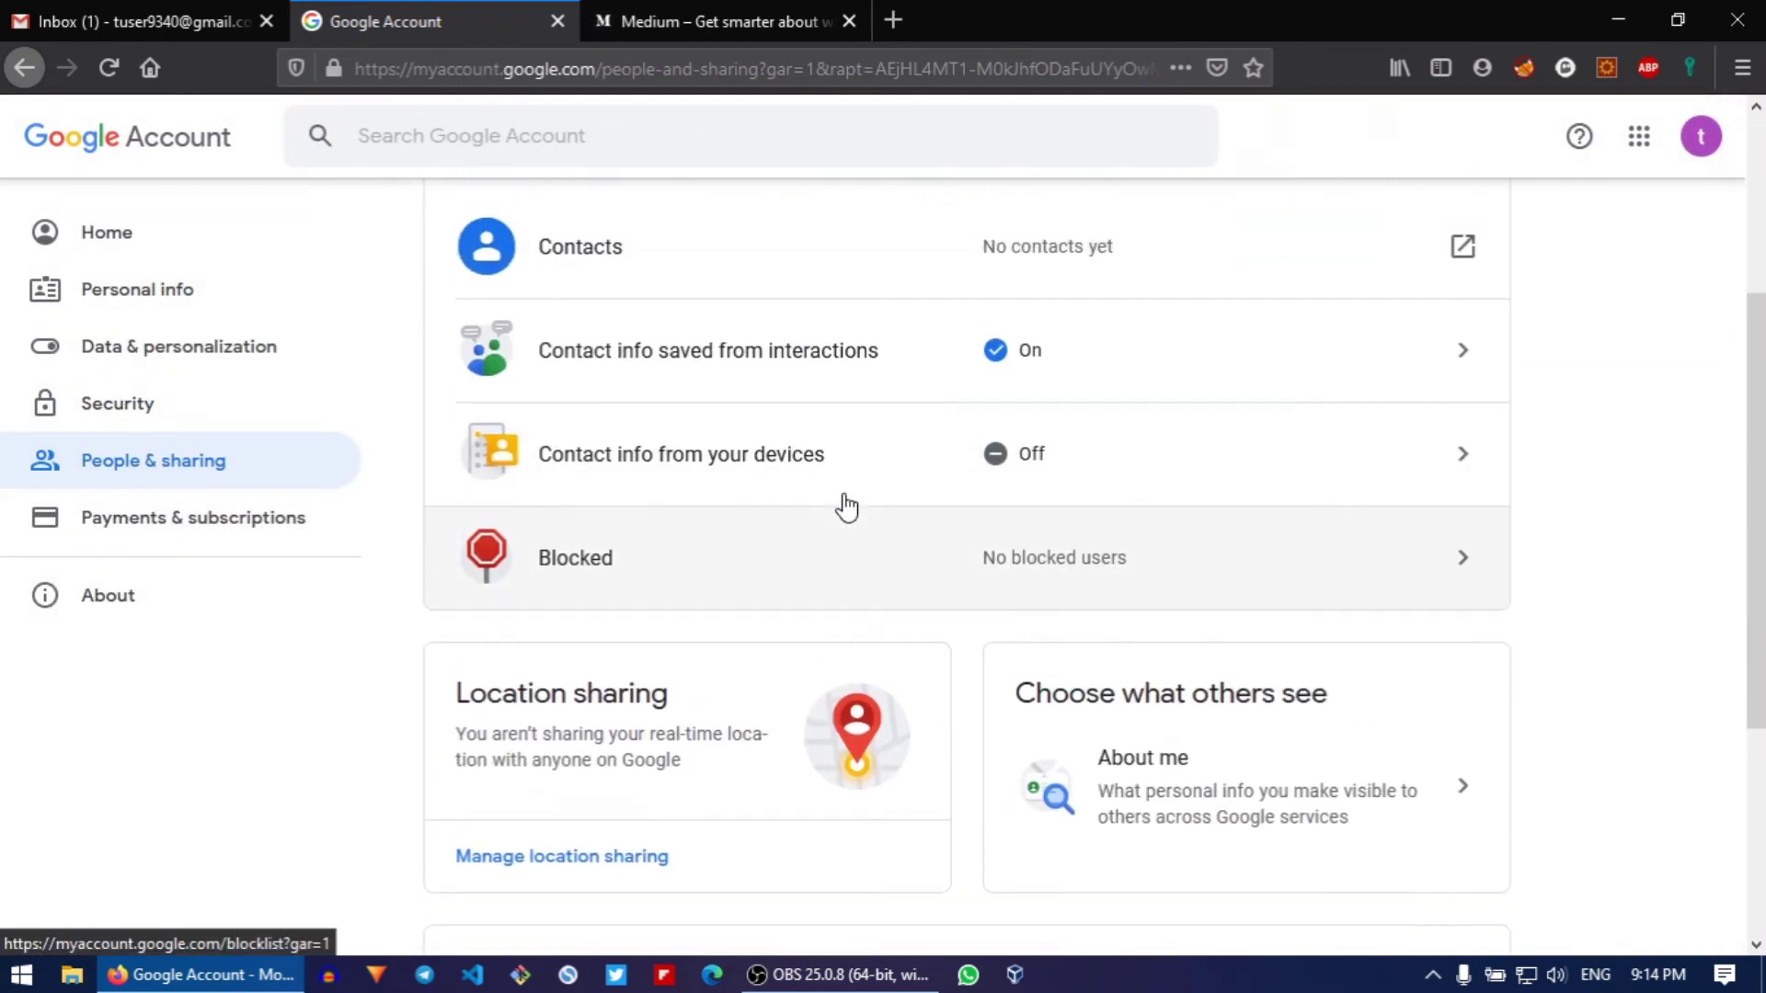
scroll(846, 497, "up", 1)
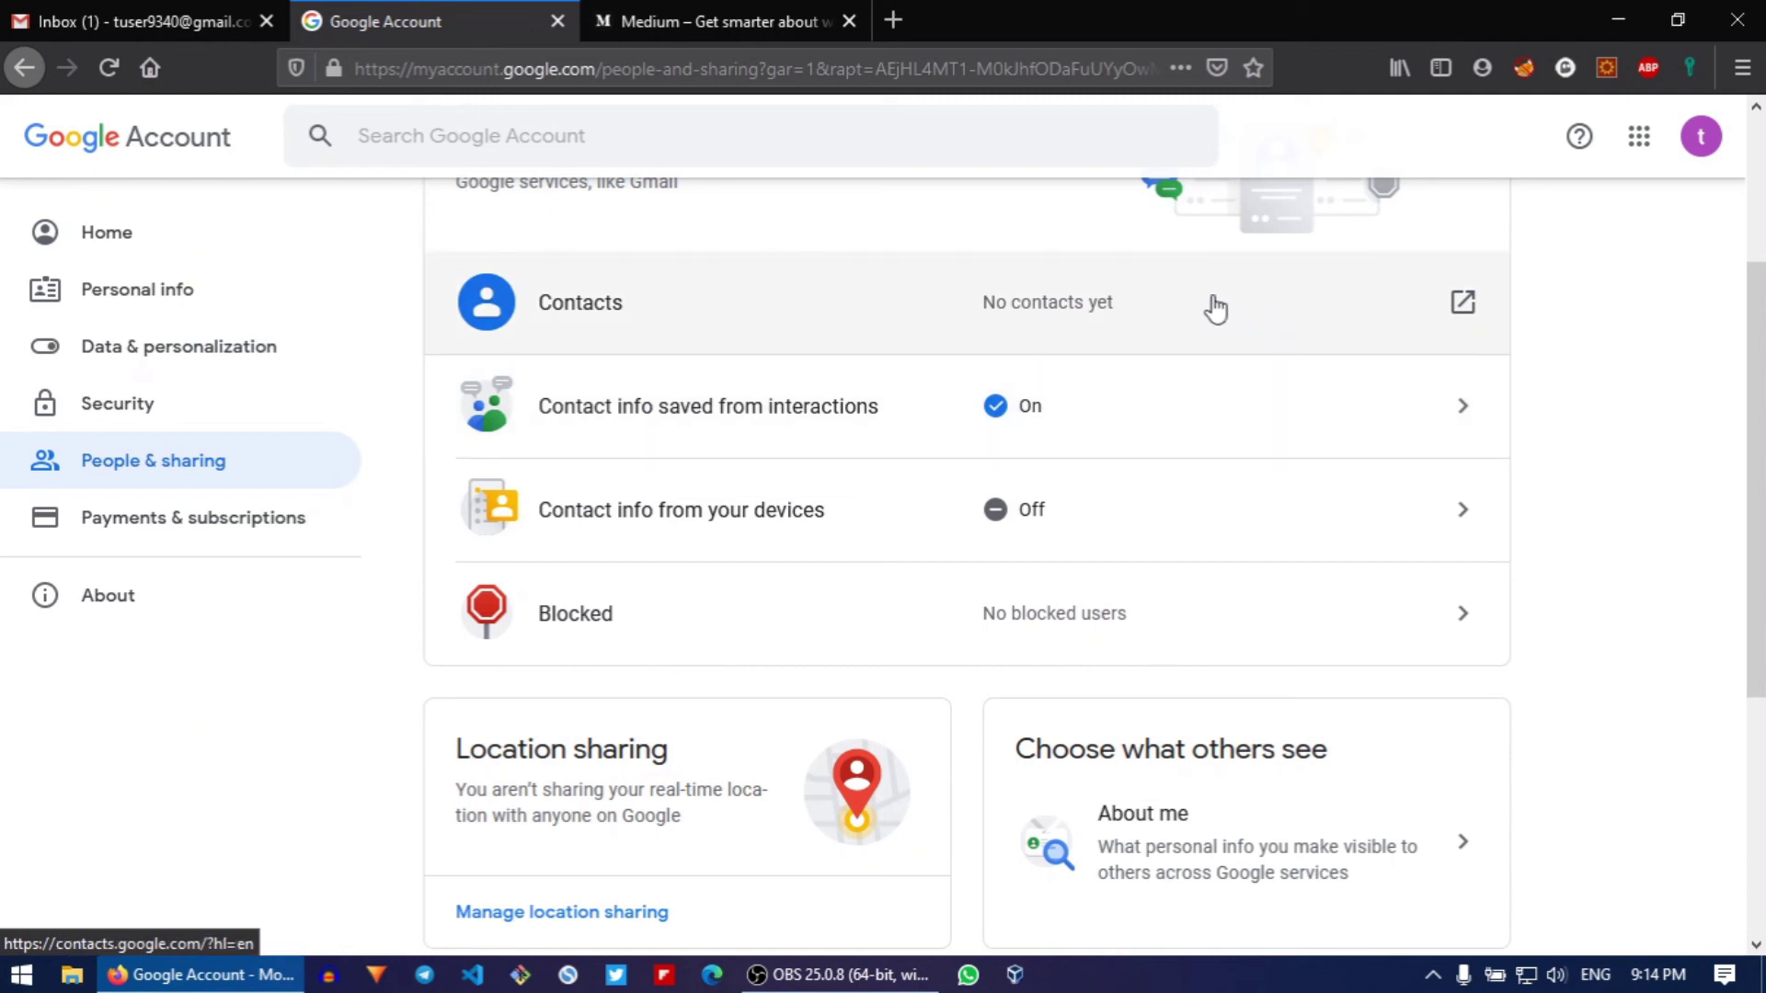
scroll(1214, 306, "up", 1)
scroll(1214, 307, "up", 2)
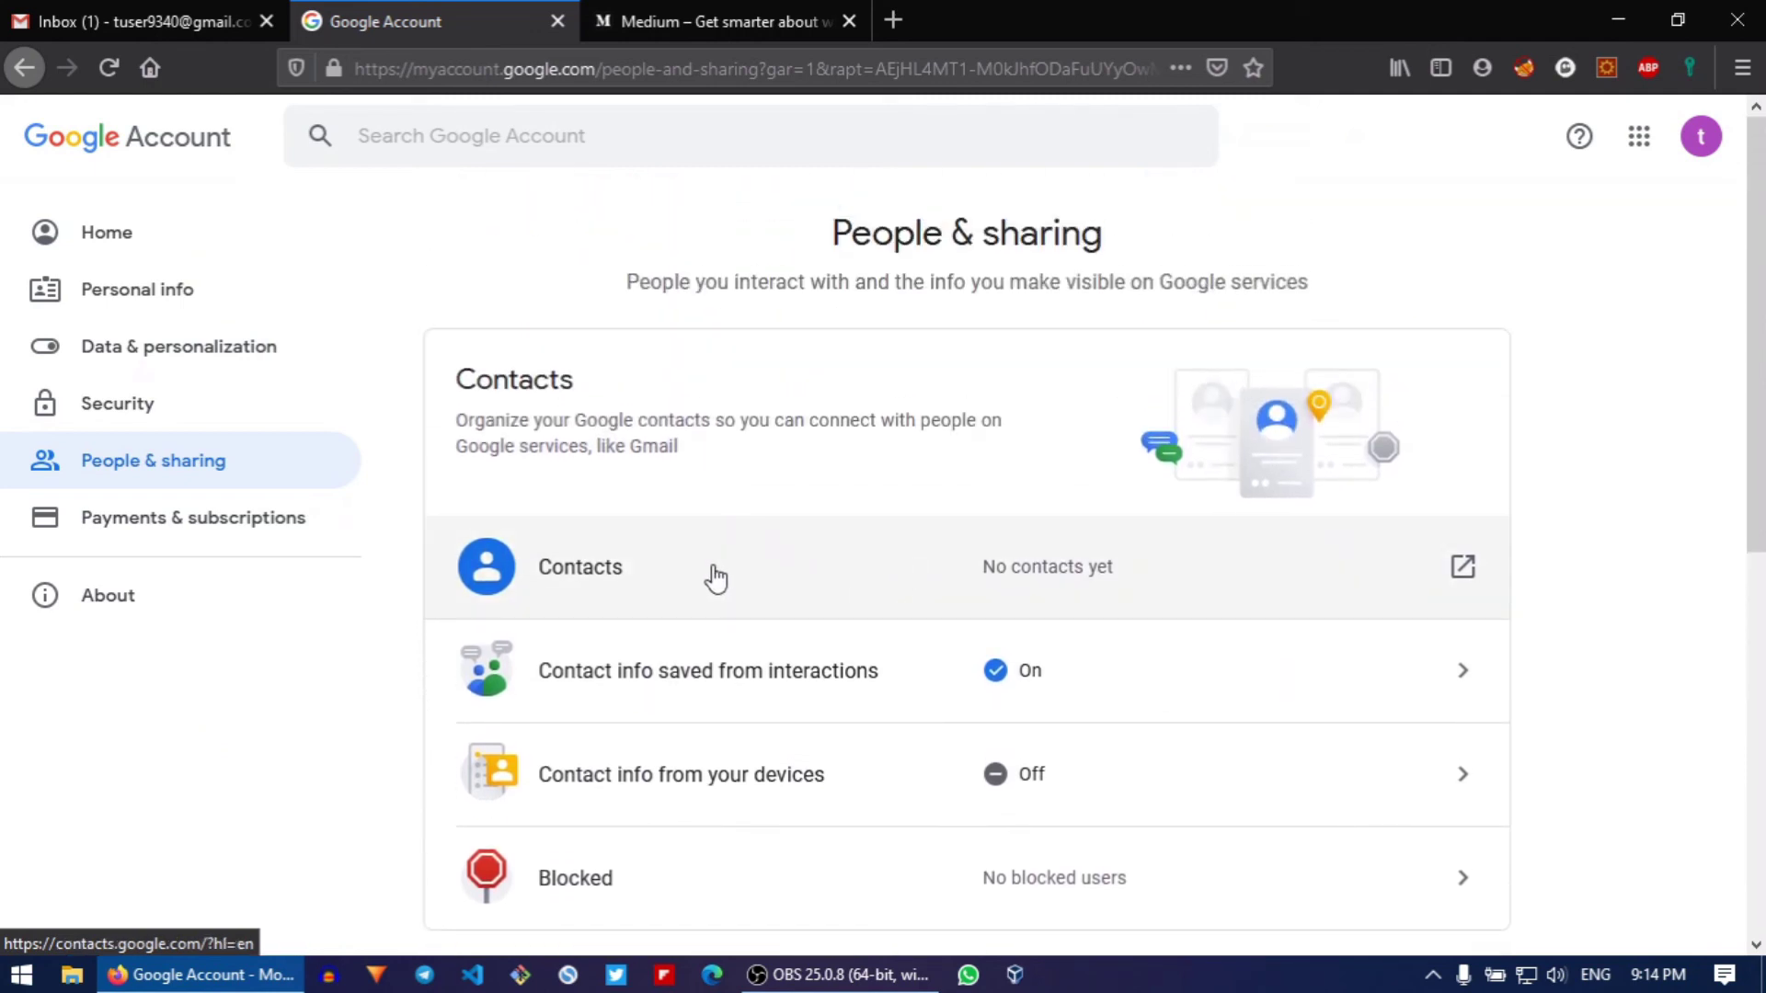
scroll(727, 587, "down", 3)
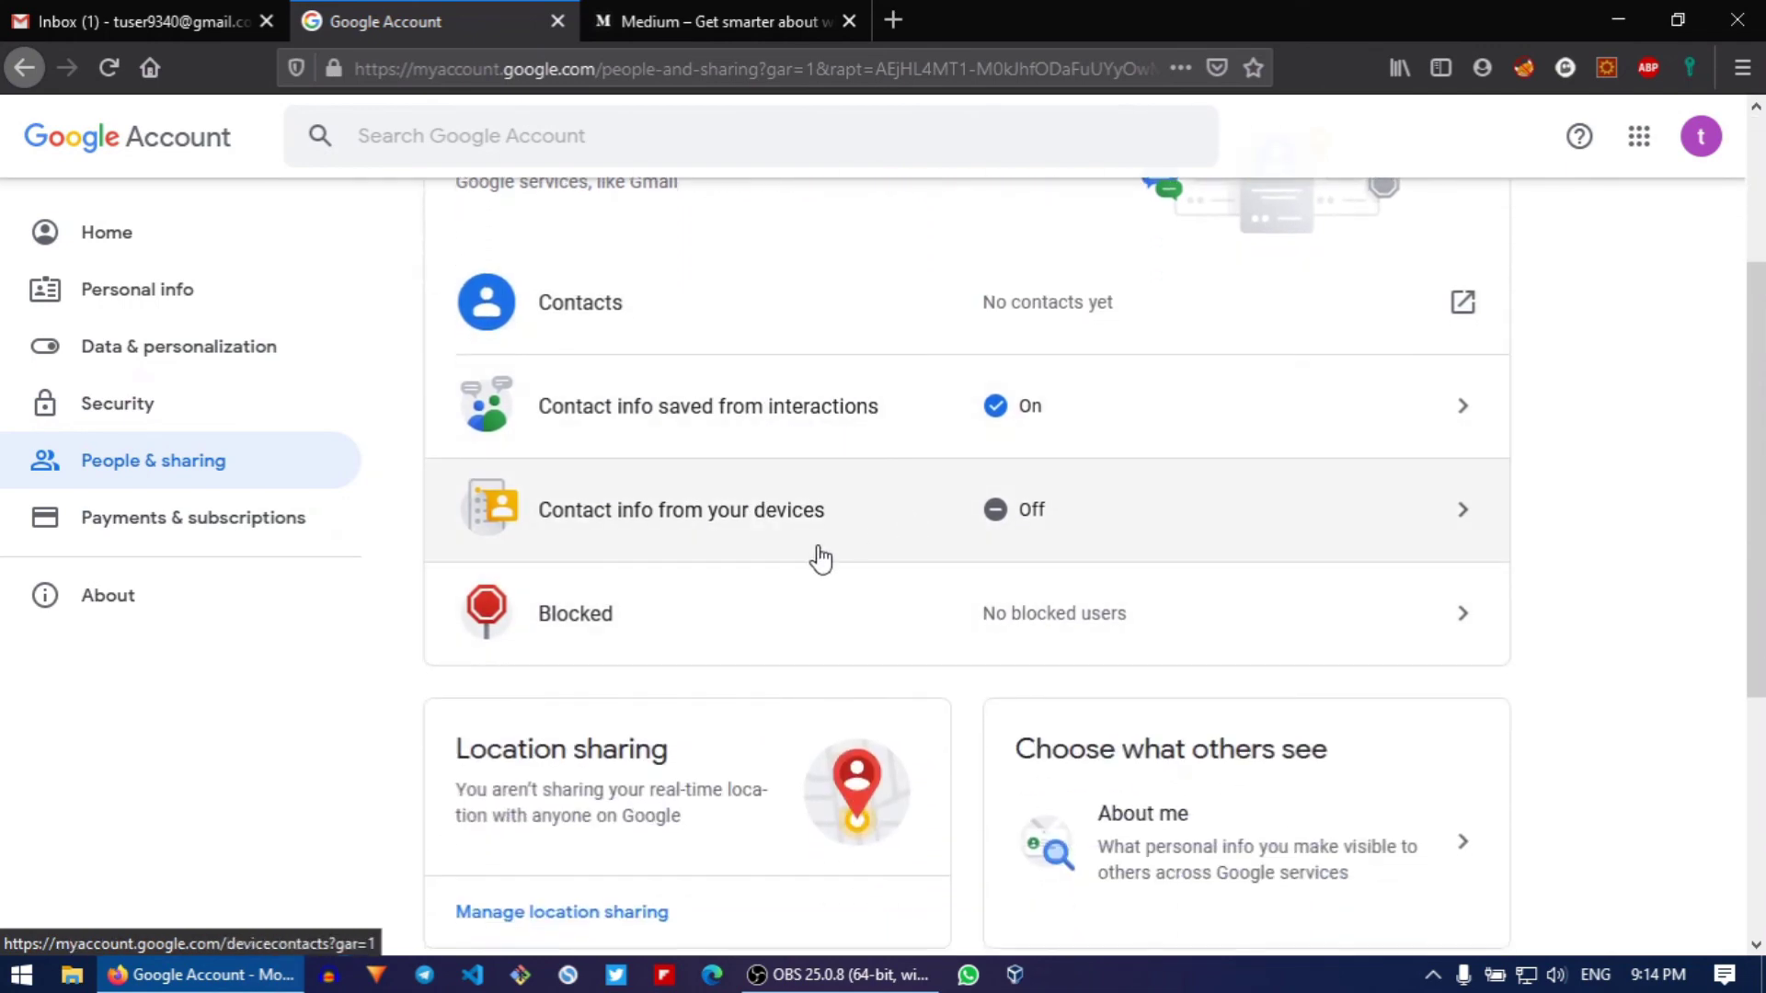
scroll(867, 591, "down", 4)
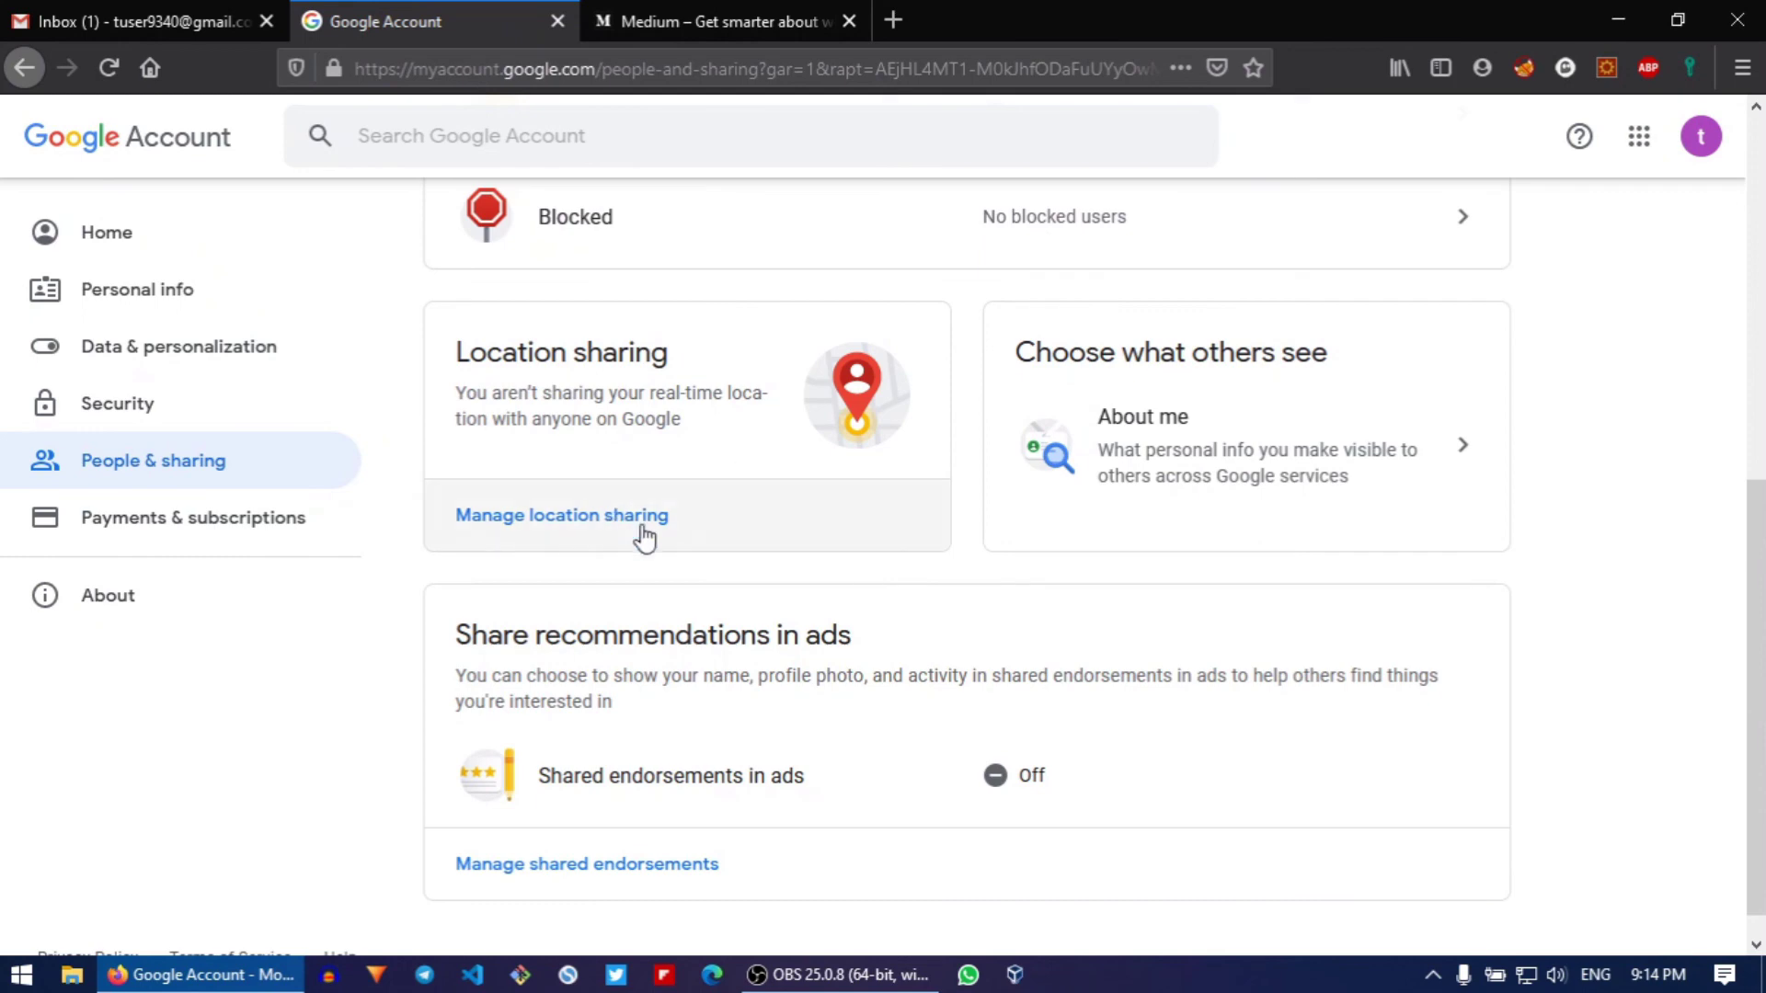
left_click(563, 513)
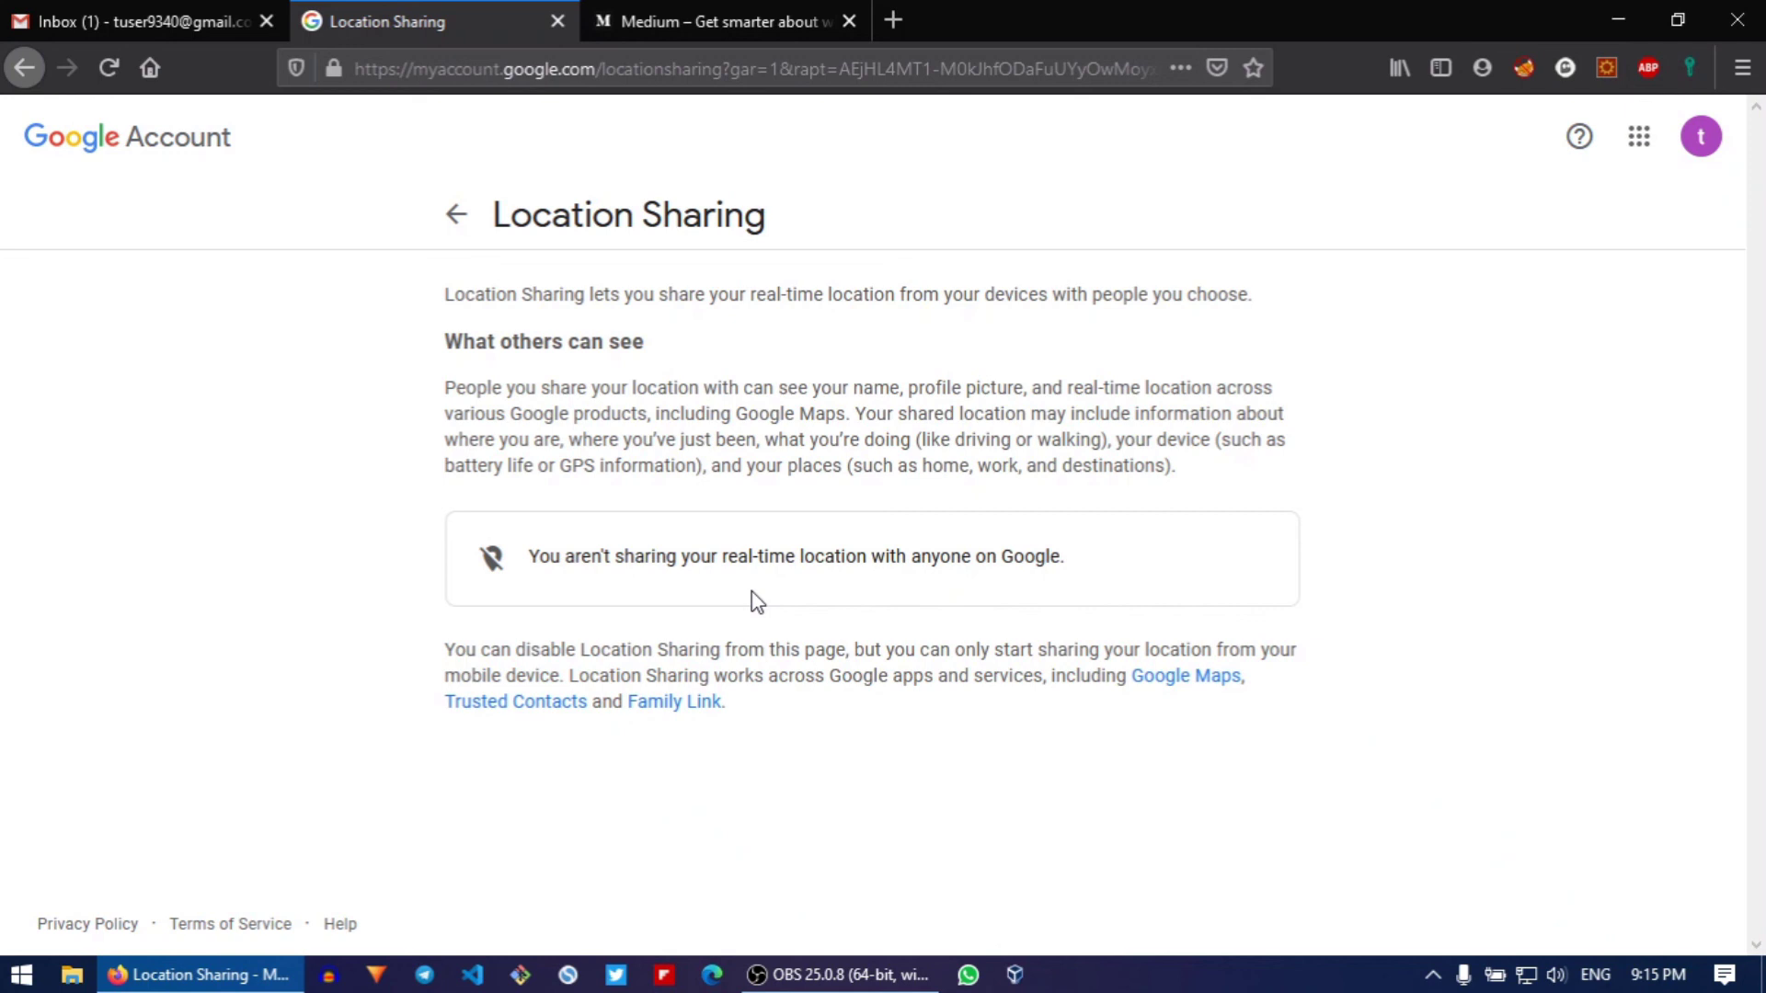
left_click(457, 214)
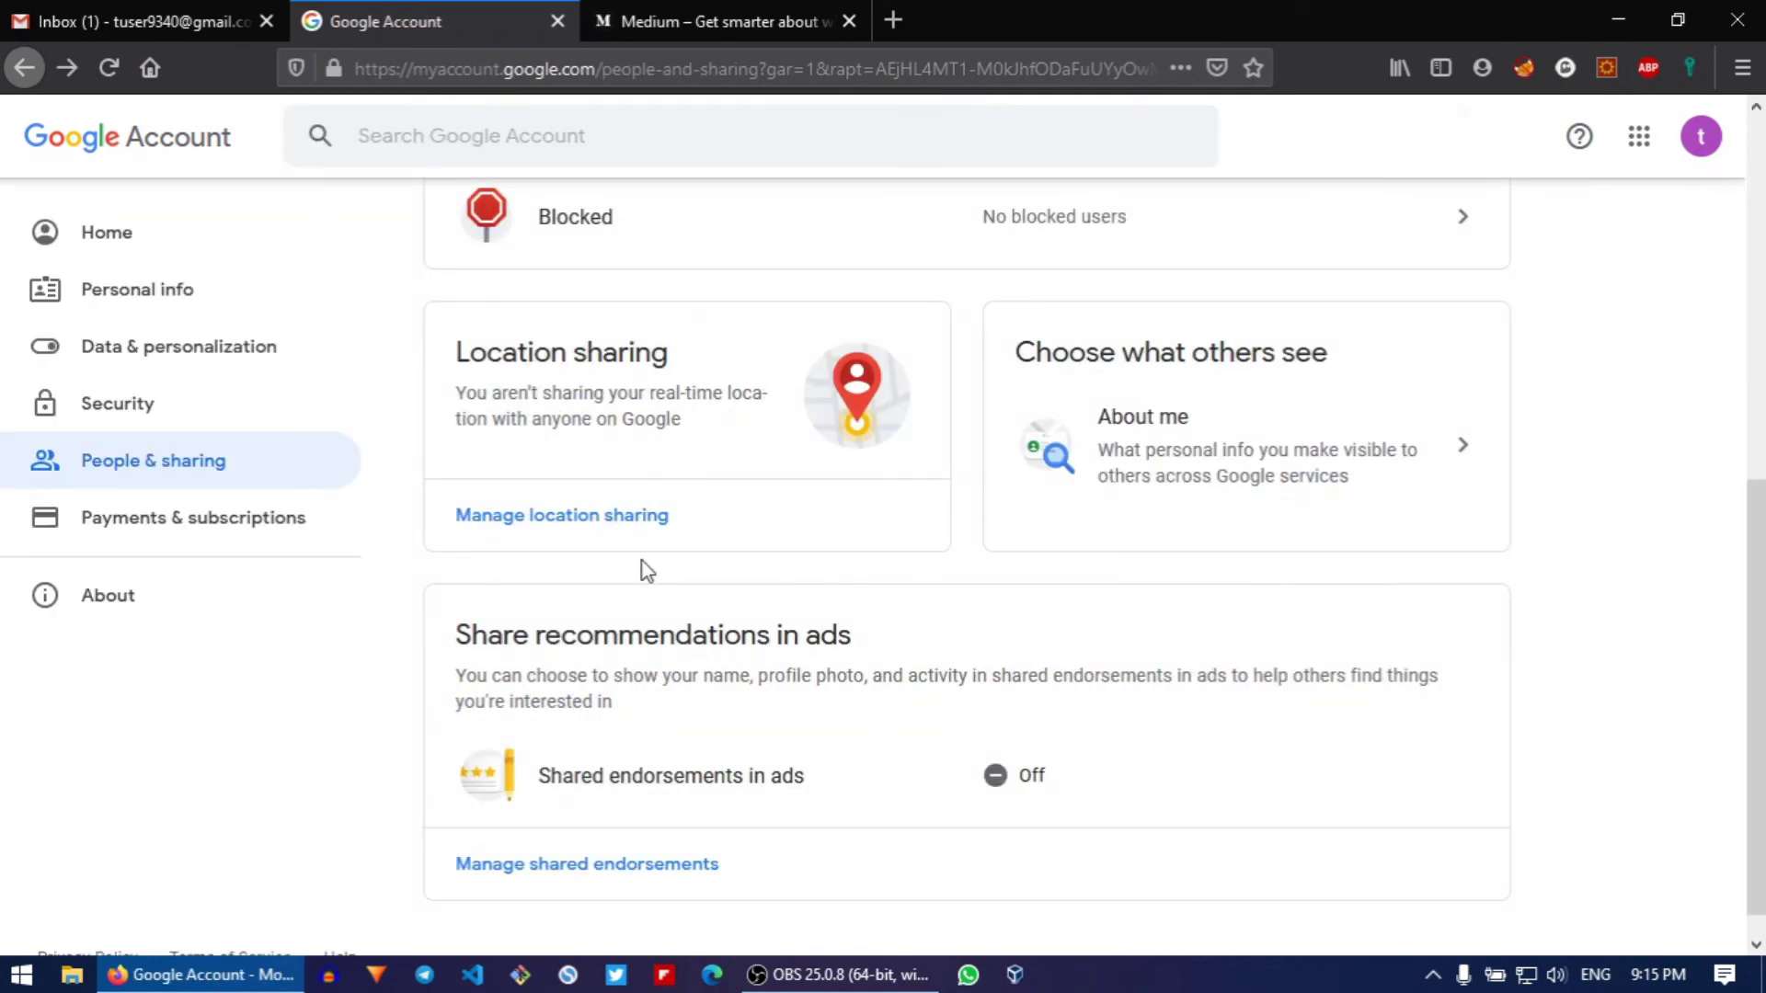